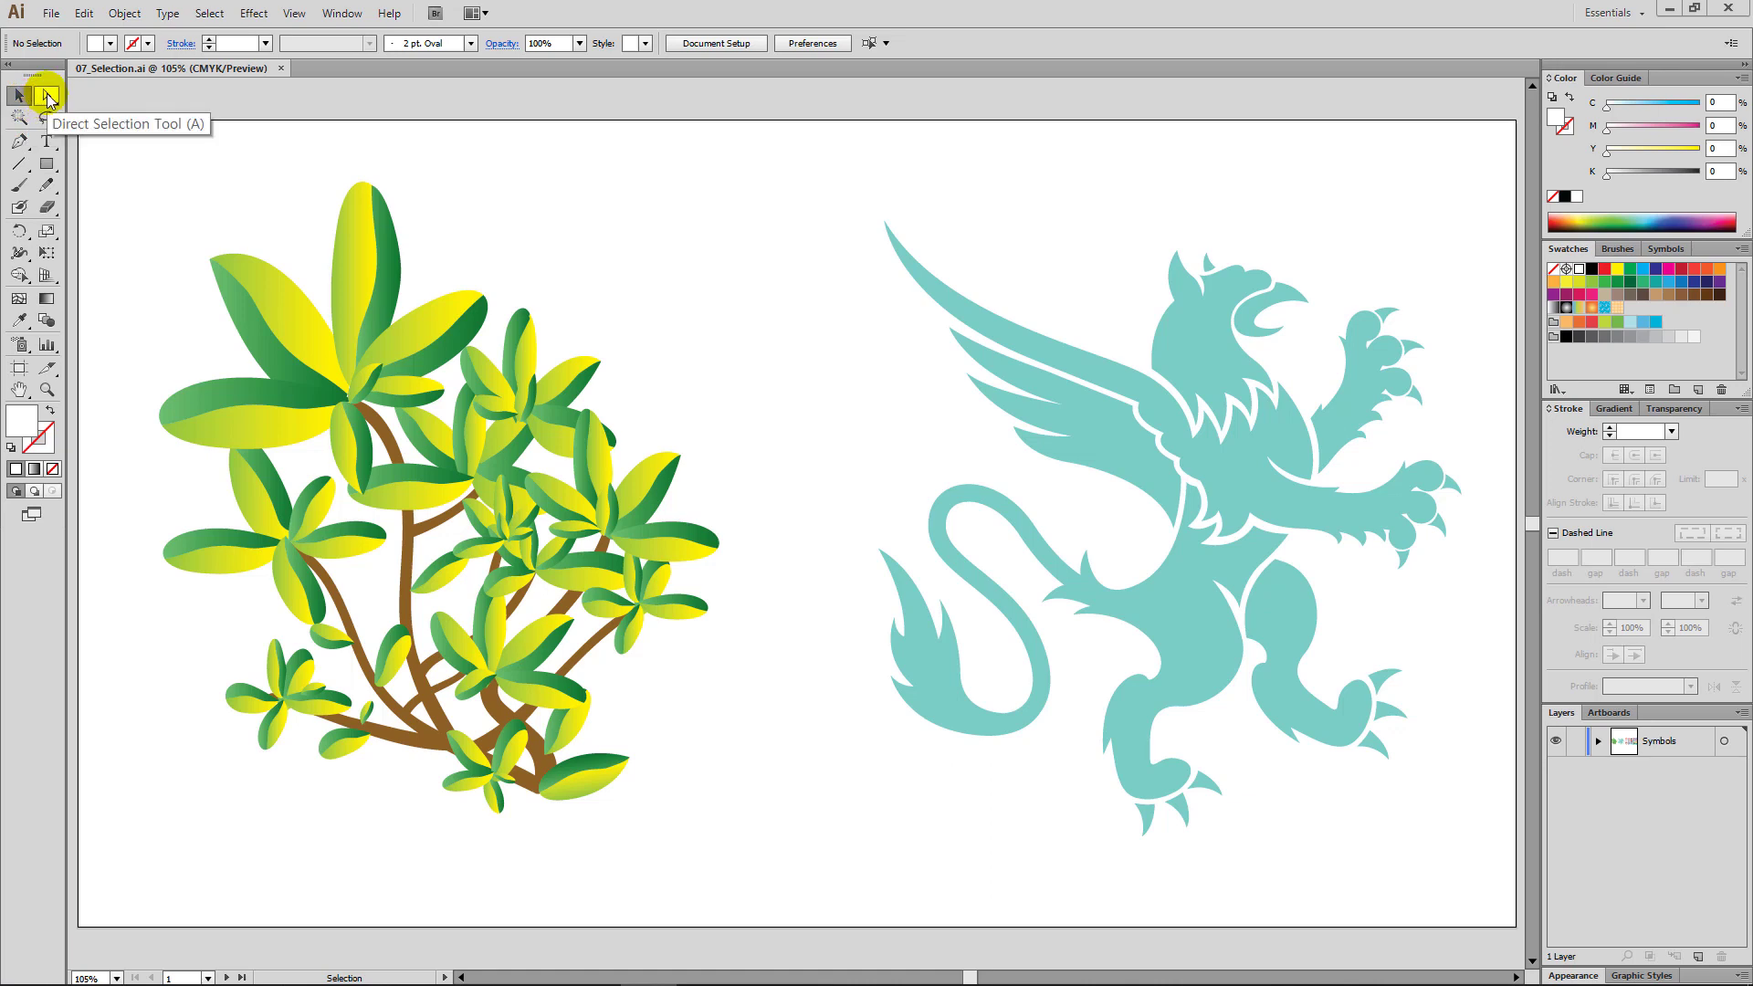
Step: Browse the alternative selection modes, then return to the Selection tool for whole objects
{"action": "left_click", "coordinate": [46, 93]}
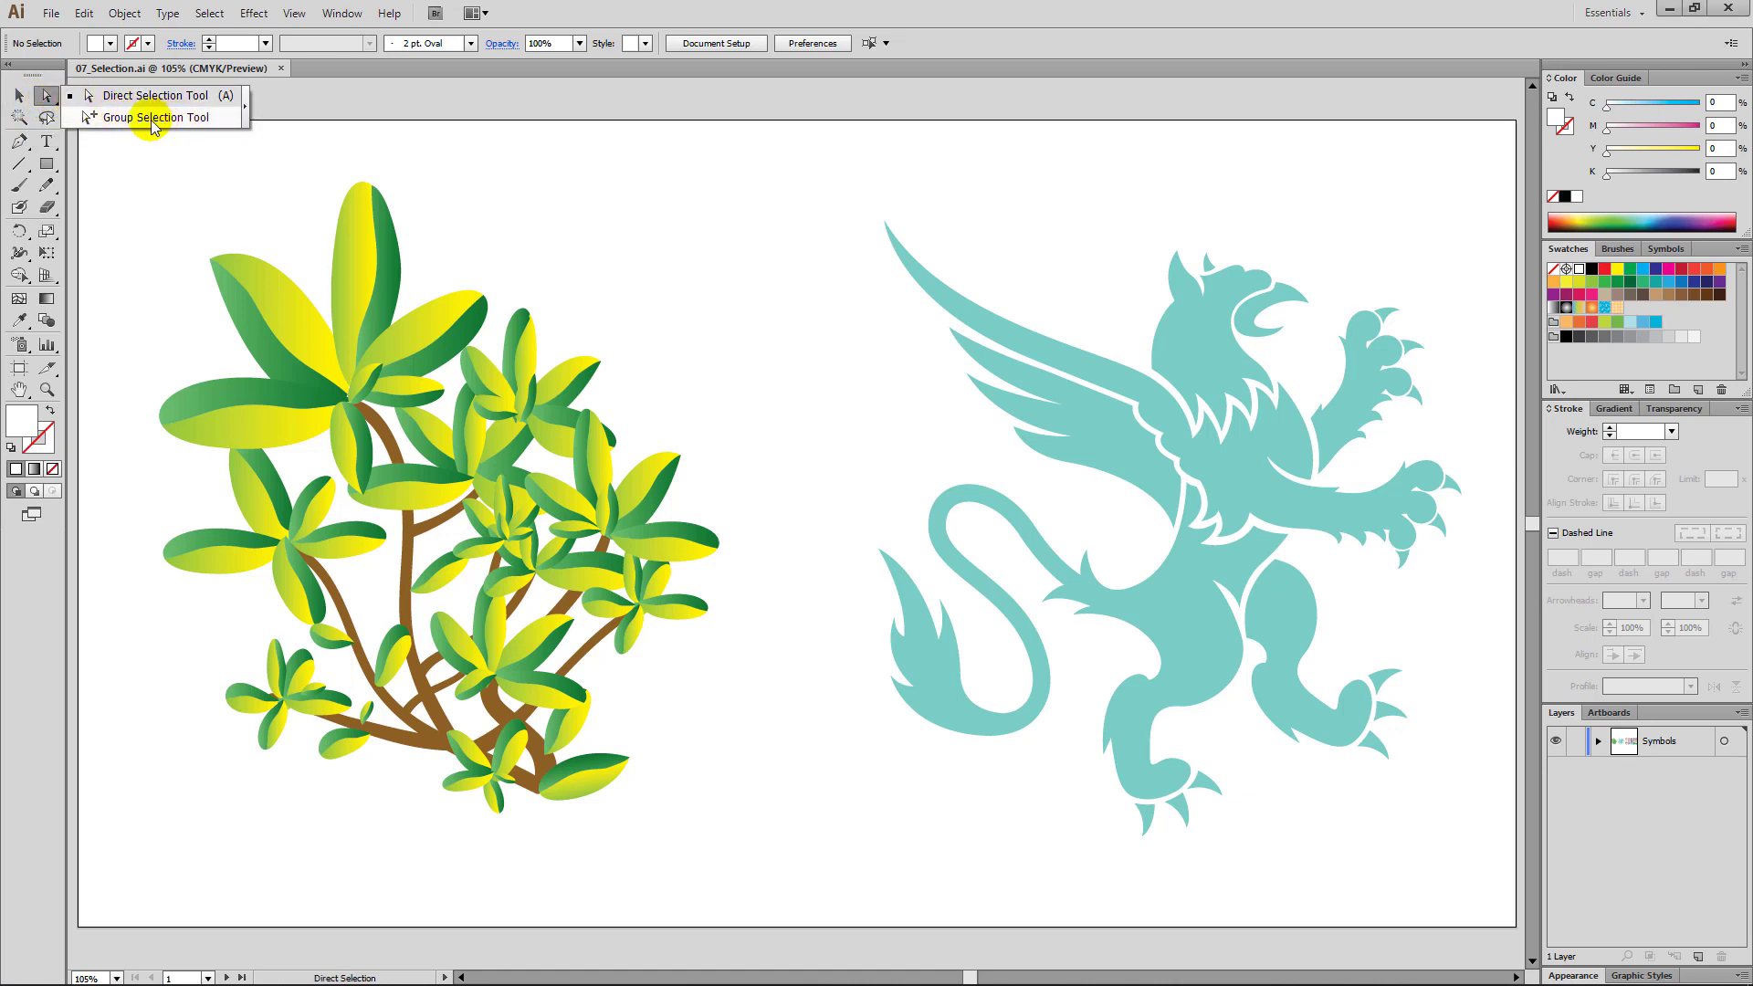
{"action": "left_click", "coordinate": [137, 95]}
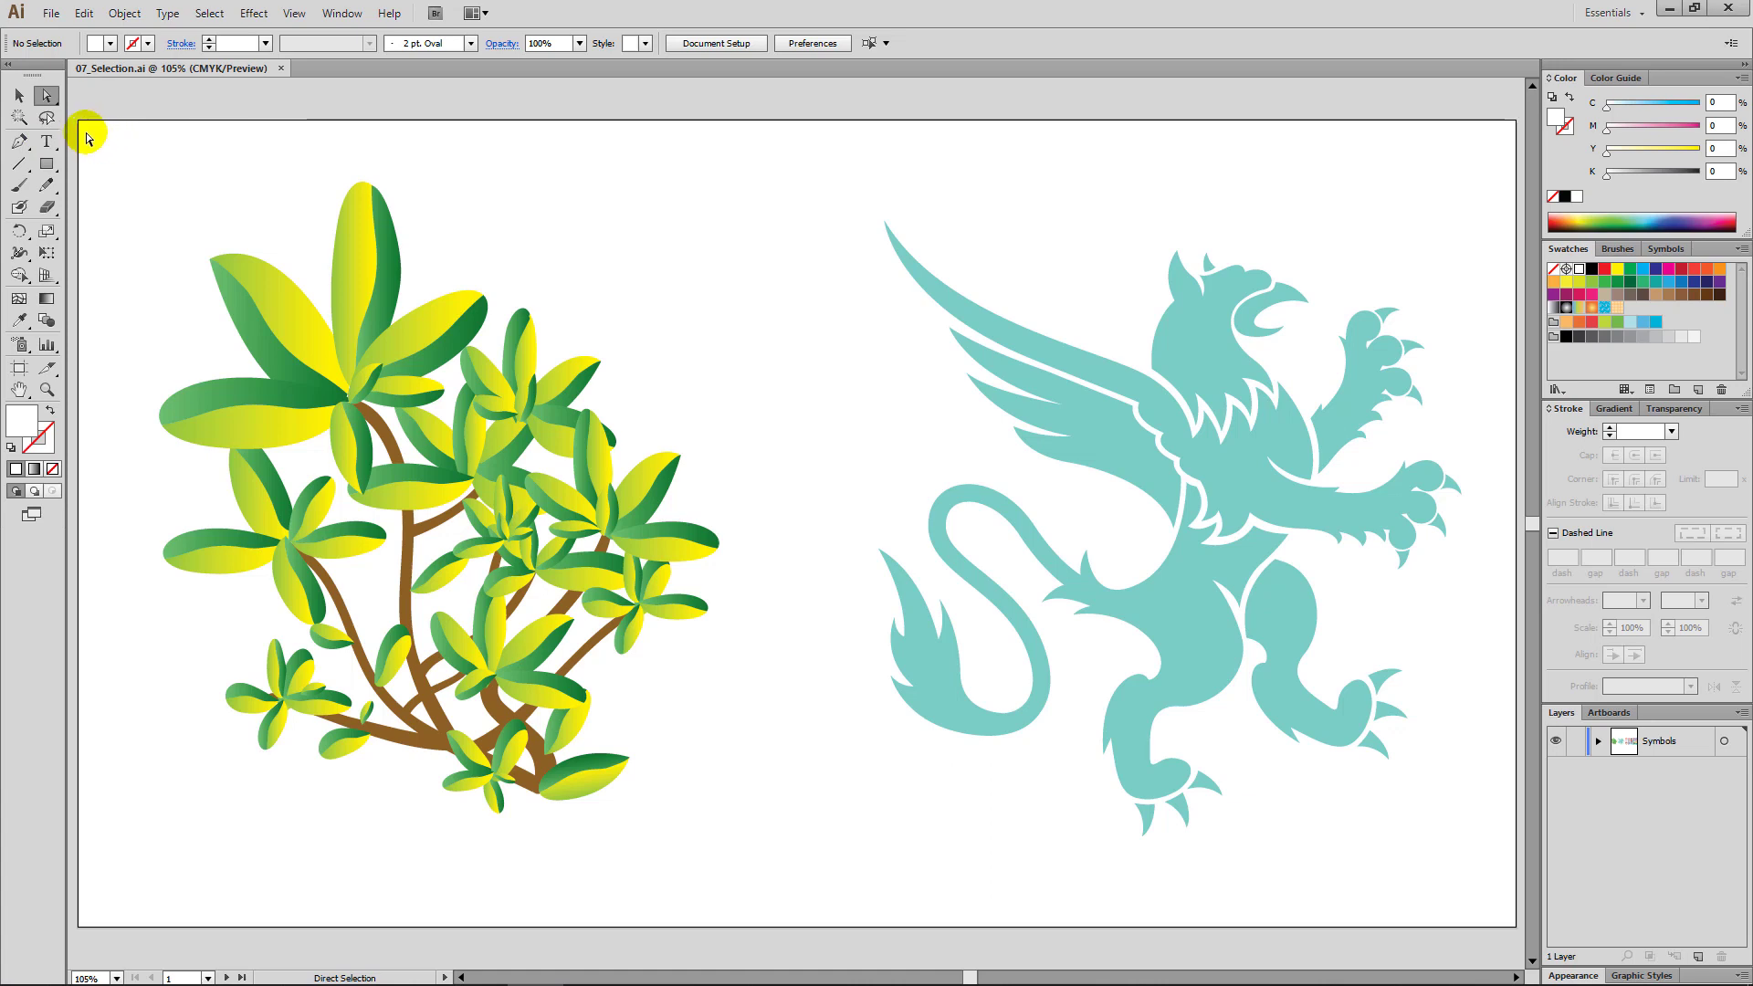
{"action": "left_click", "coordinate": [16, 96]}
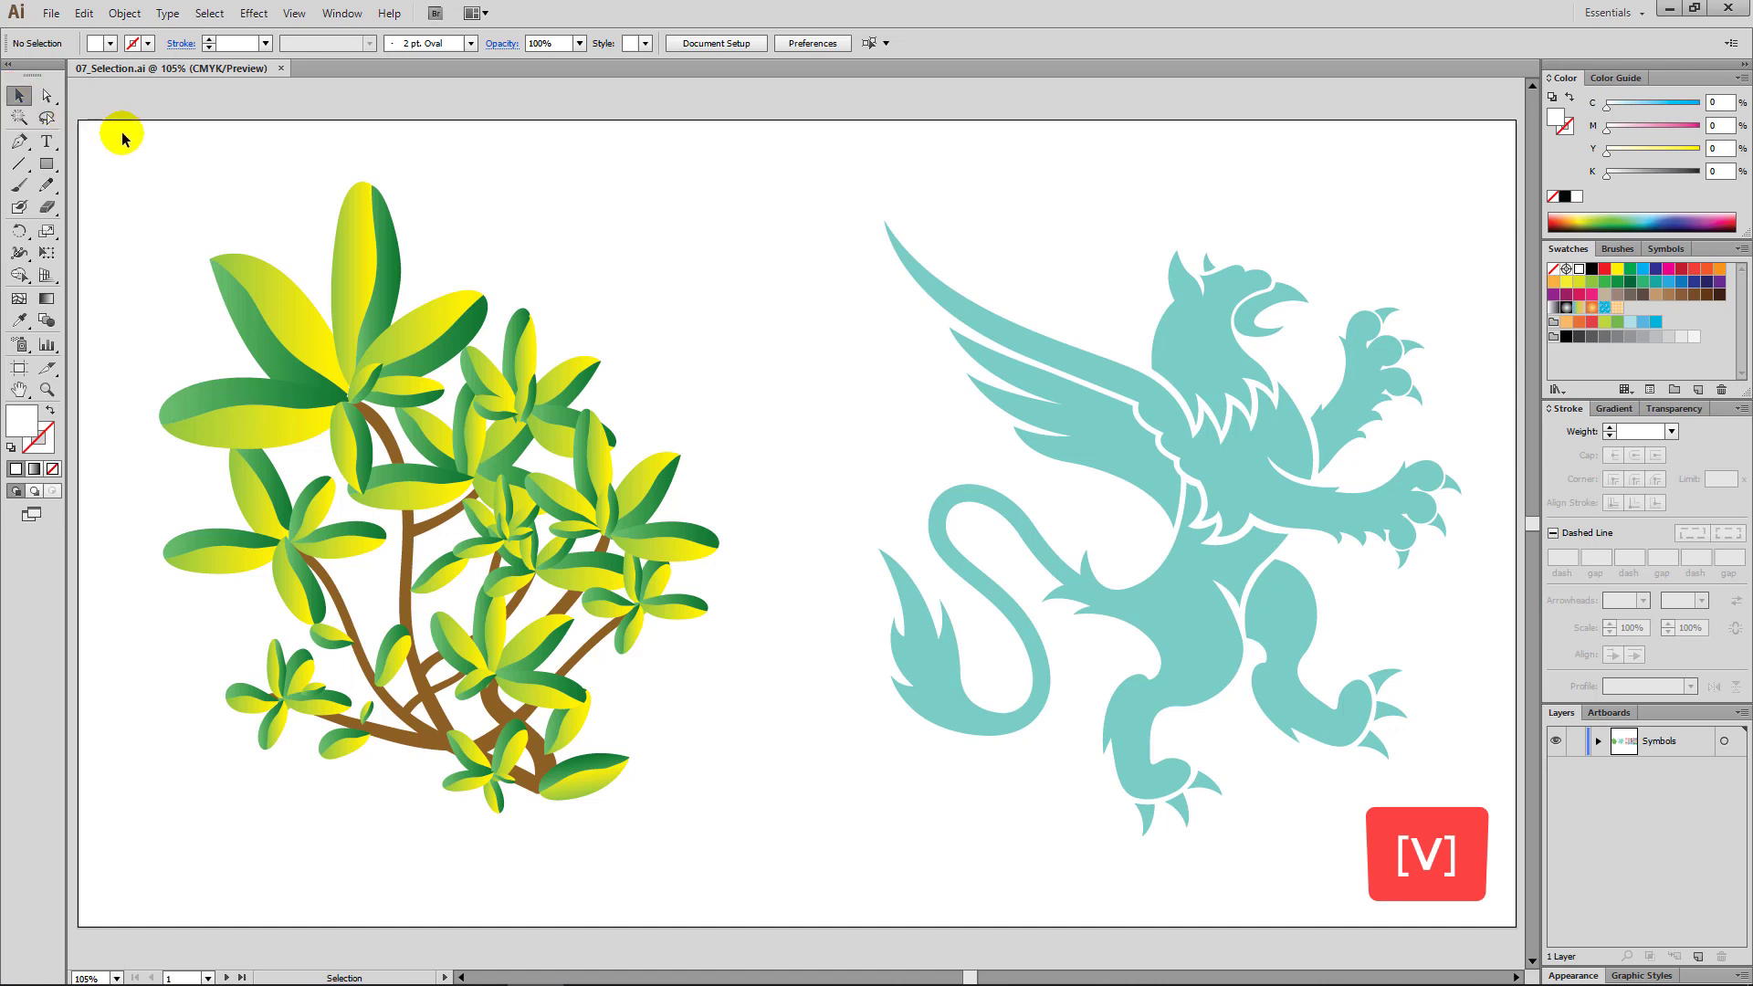
Step: Select the bush group, drag it up and right, then undo the move
{"action": "left_click", "coordinate": [394, 347]}
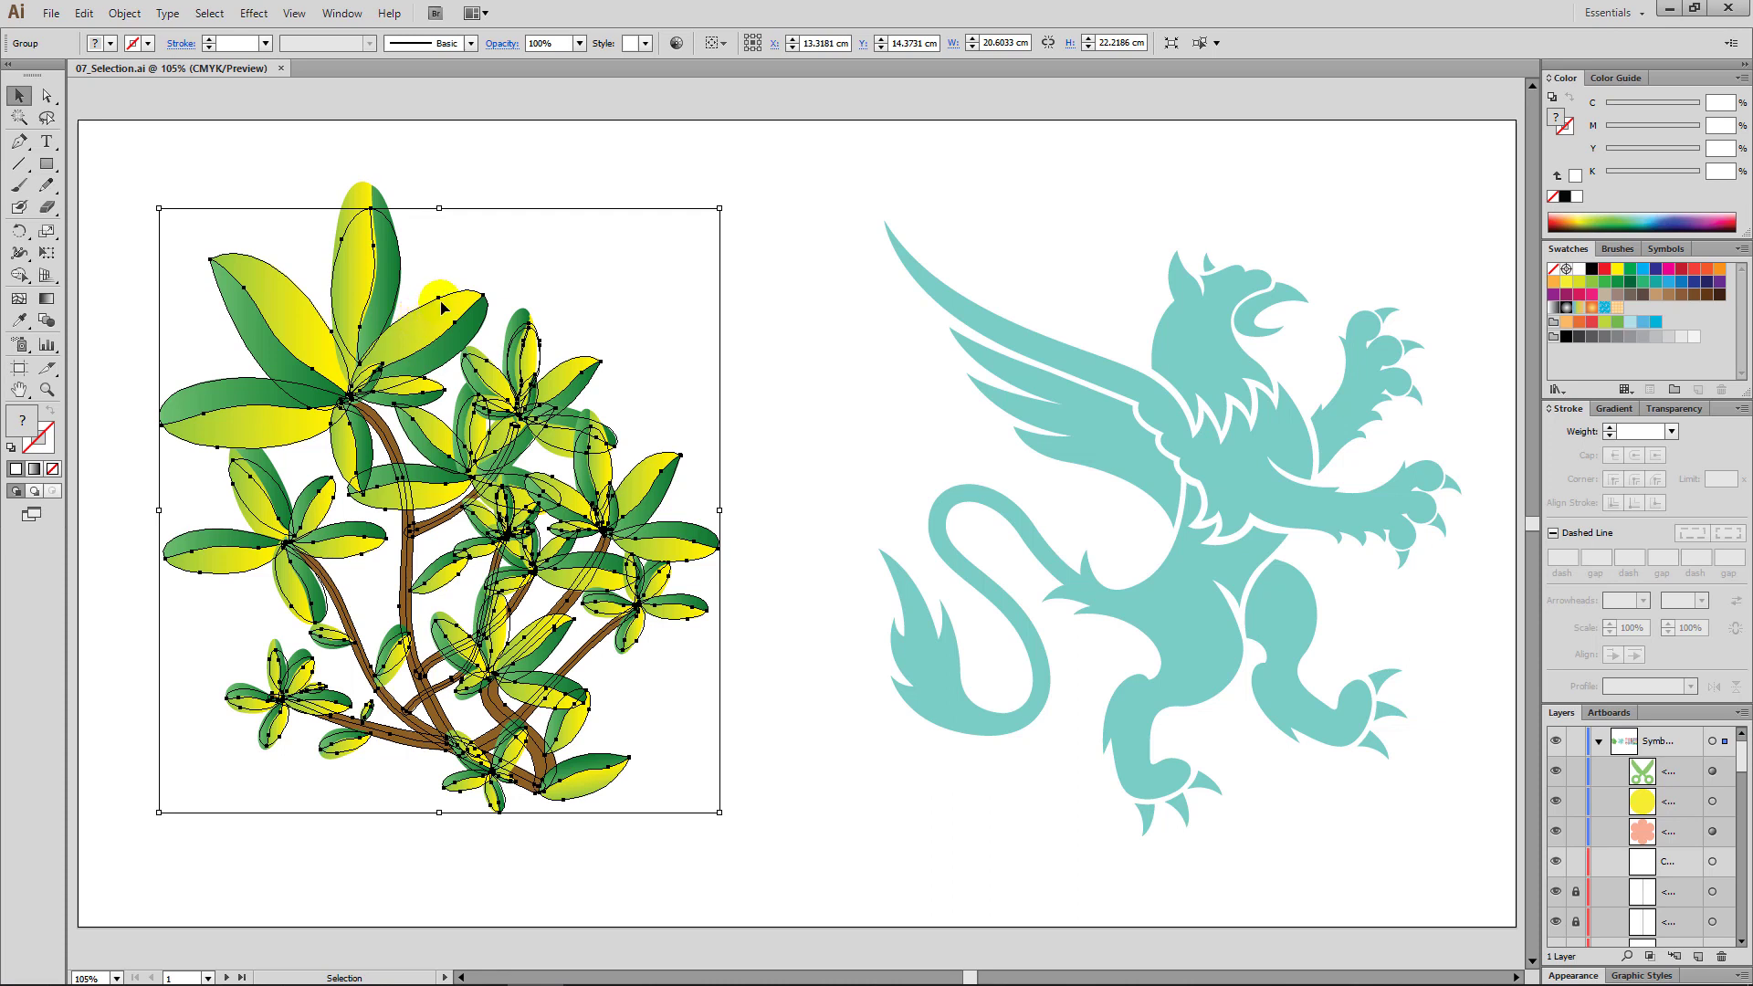
{"action": "left_click", "coordinate": [627, 225]}
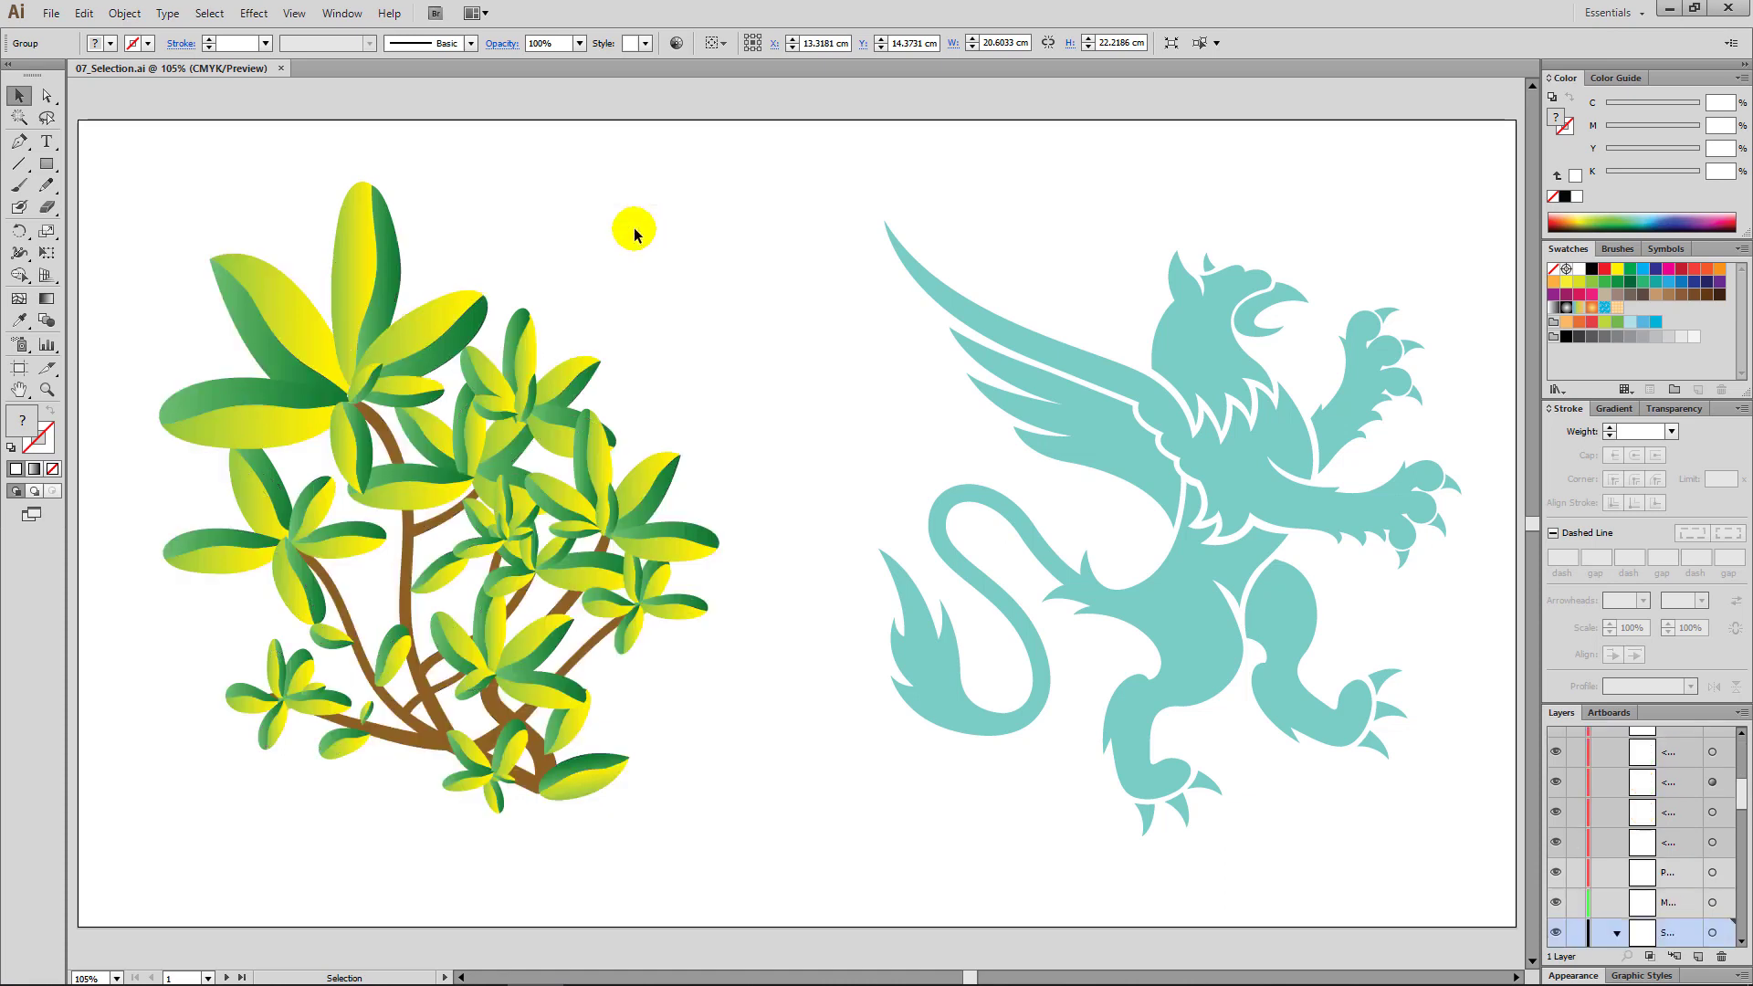
{"action": "left_click", "coordinate": [438, 307]}
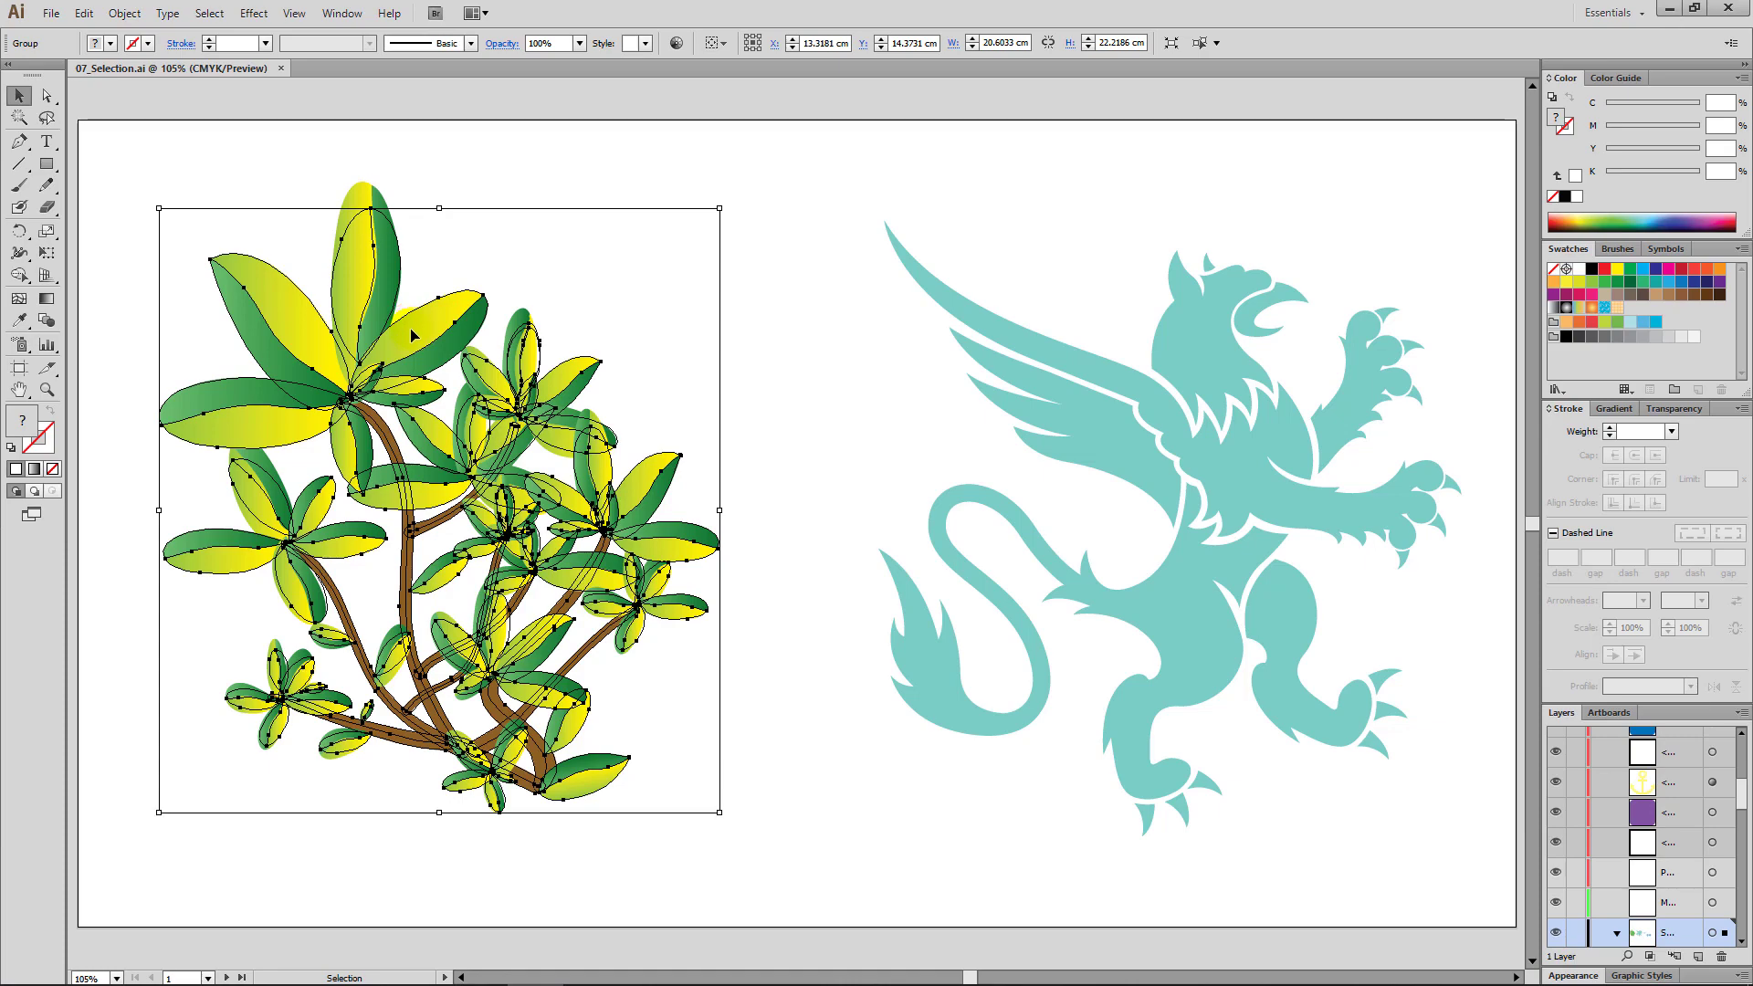
{"action": "left_click_drag", "start_coordinate": [415, 335], "coordinate": [583, 273]}
{"action": "key", "text": "ctrl+z"}
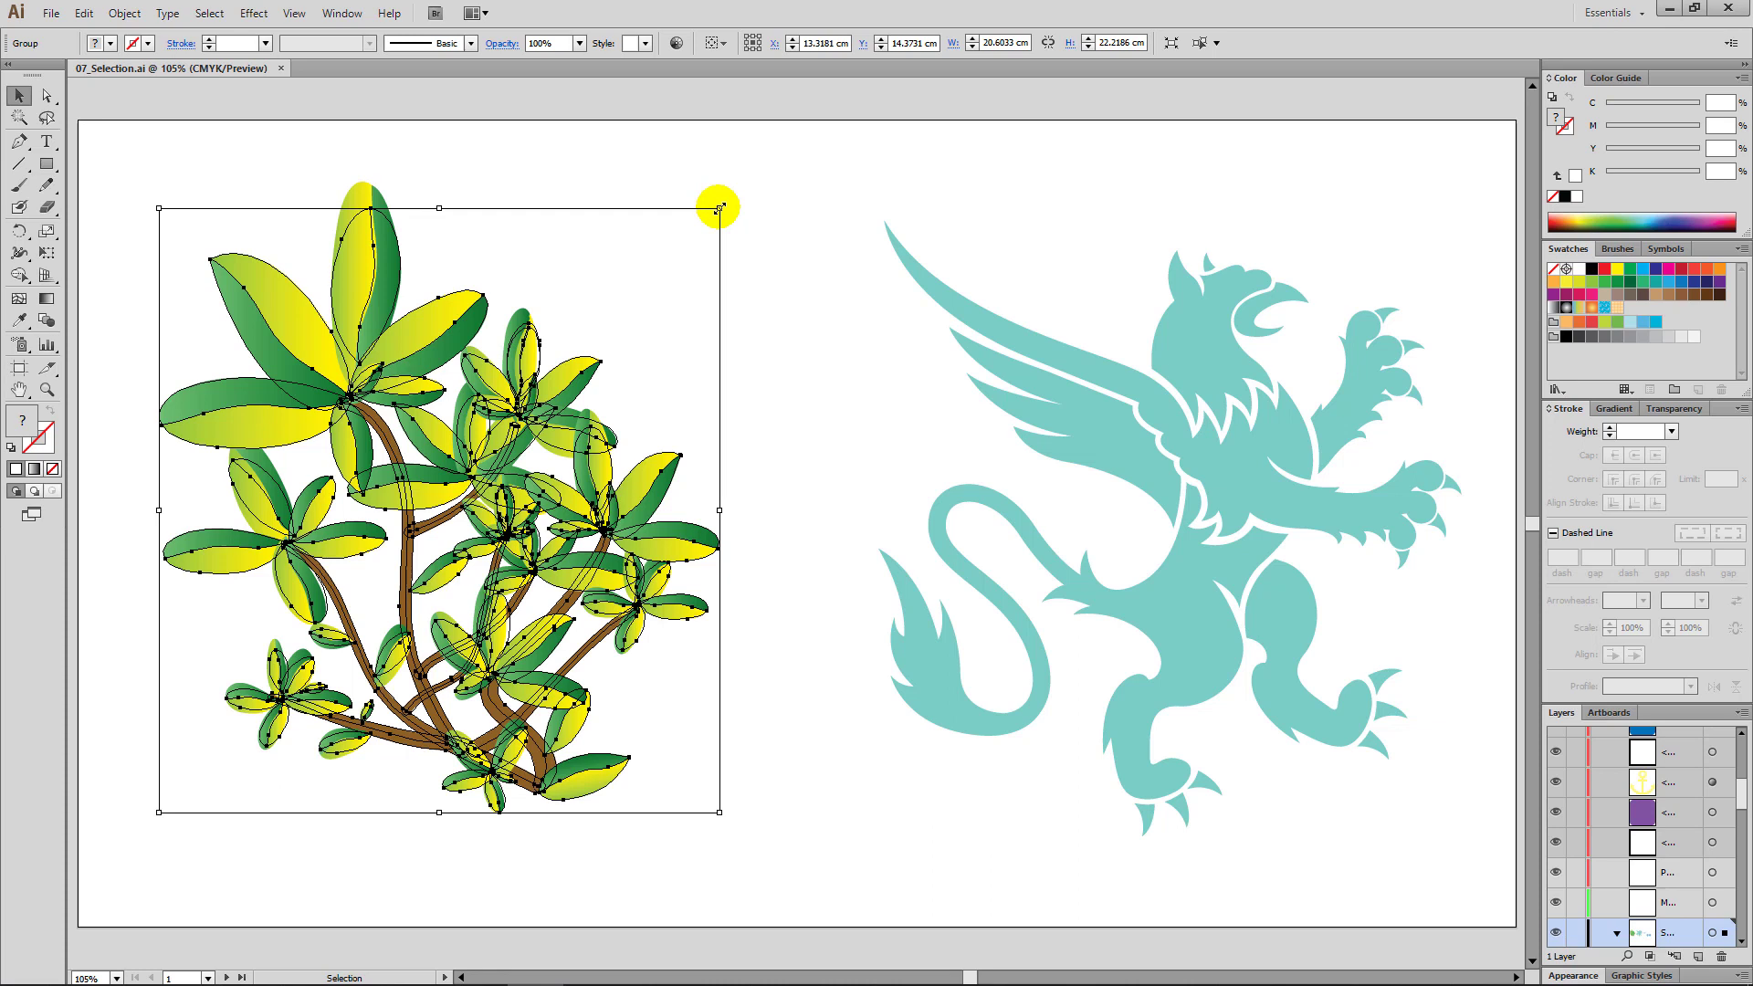
Step: Undo a distorted resize, then Shift-scale the bush down and back up to about original size
{"action": "mouse_move", "coordinate": [720, 209]}
{"action": "left_mouse_down"}
{"action": "mouse_move", "coordinate": [392, 309]}
{"action": "mouse_move", "coordinate": [650, 576]}
{"action": "left_mouse_up"}
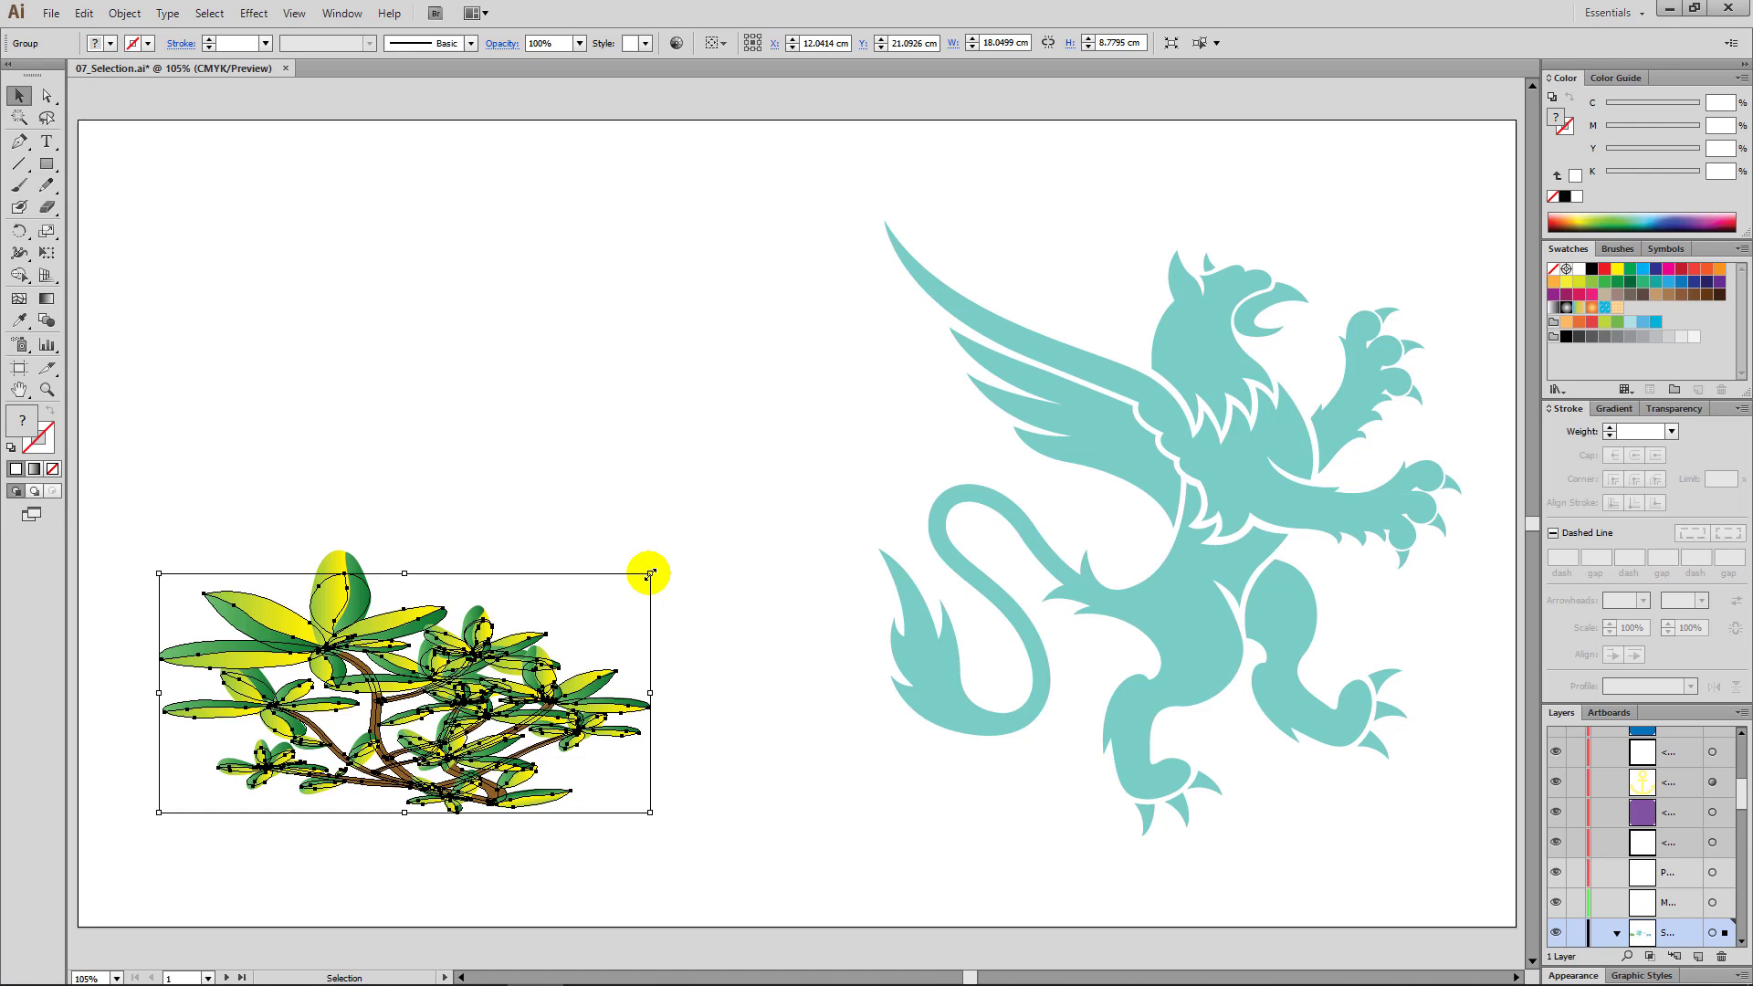
{"action": "key", "text": "ctrl+z"}
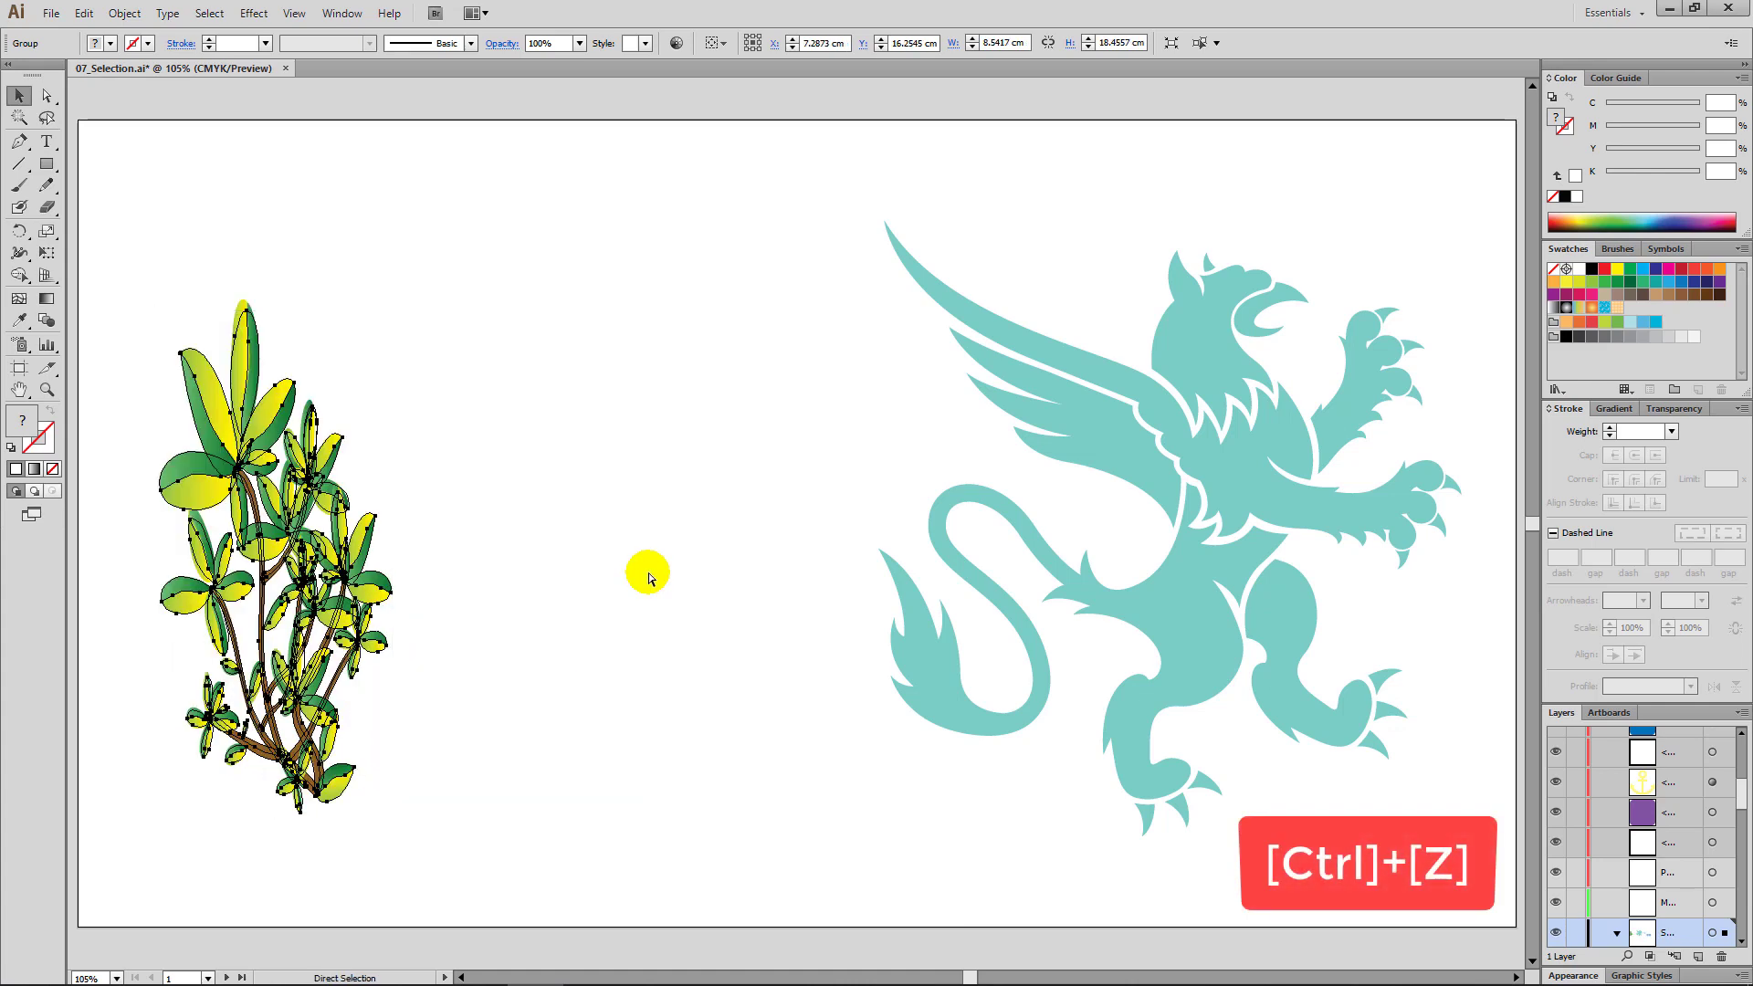
{"action": "key", "text": "ctrl+z"}
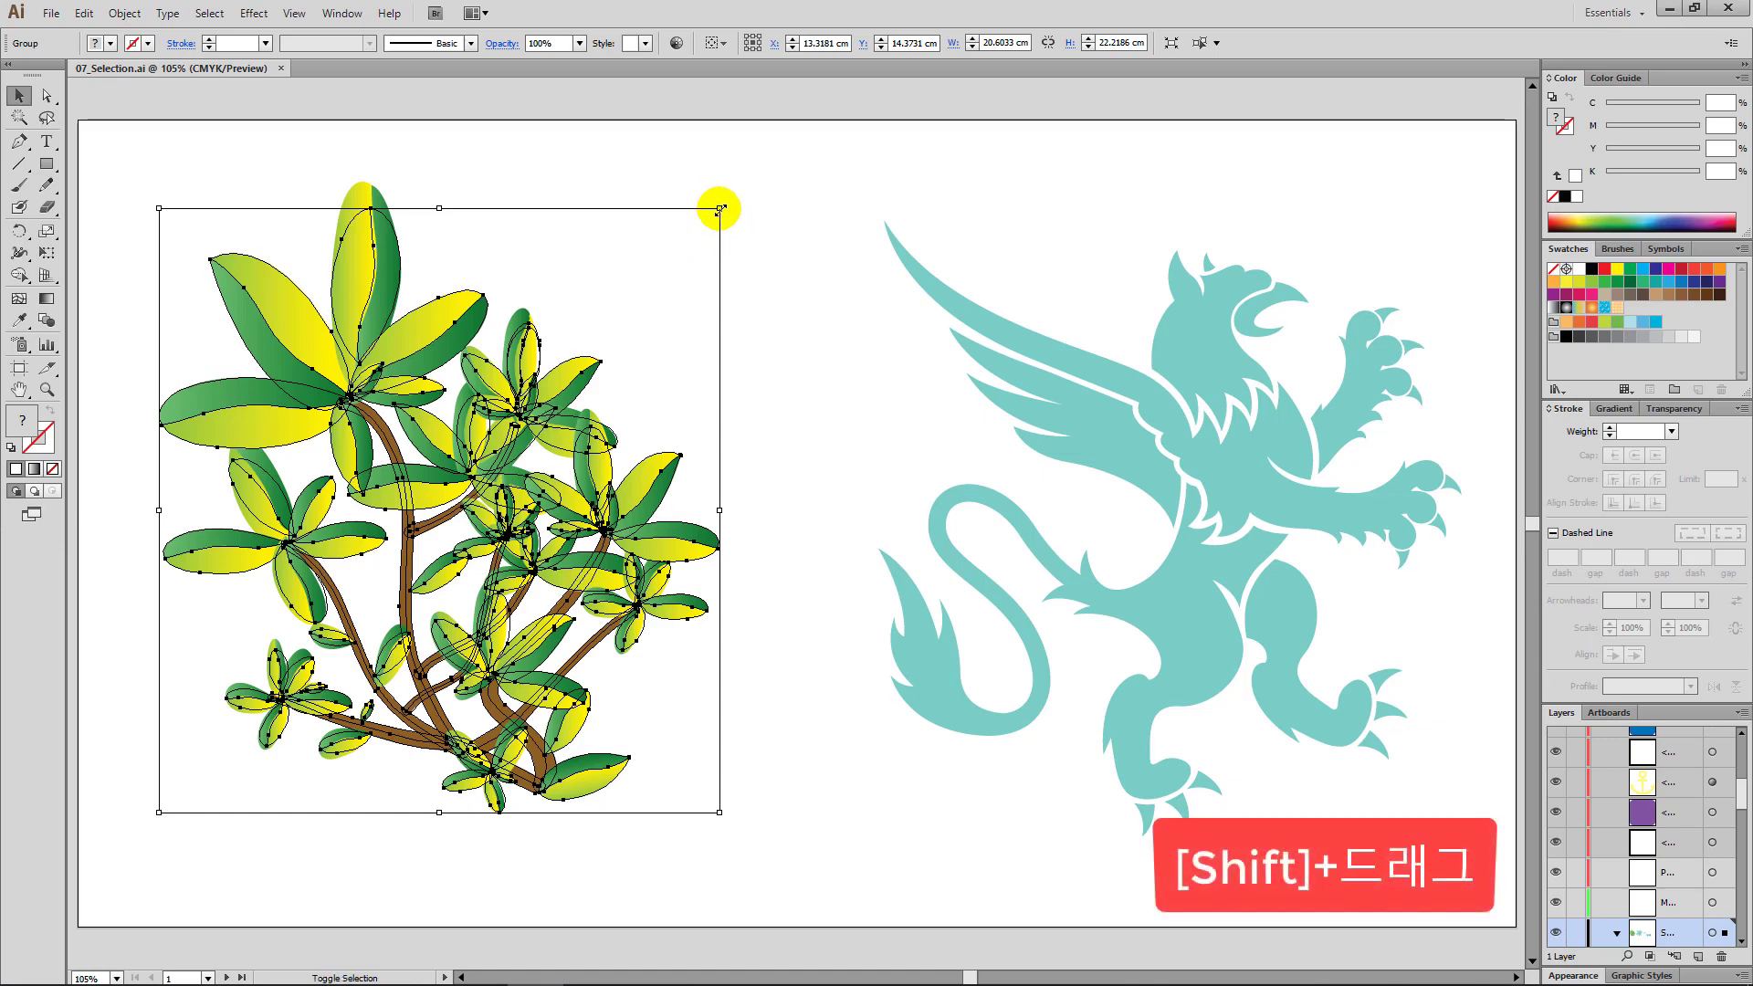
{"action": "left_click_drag", "start_coordinate": [720, 209], "coordinate": [392, 562]}
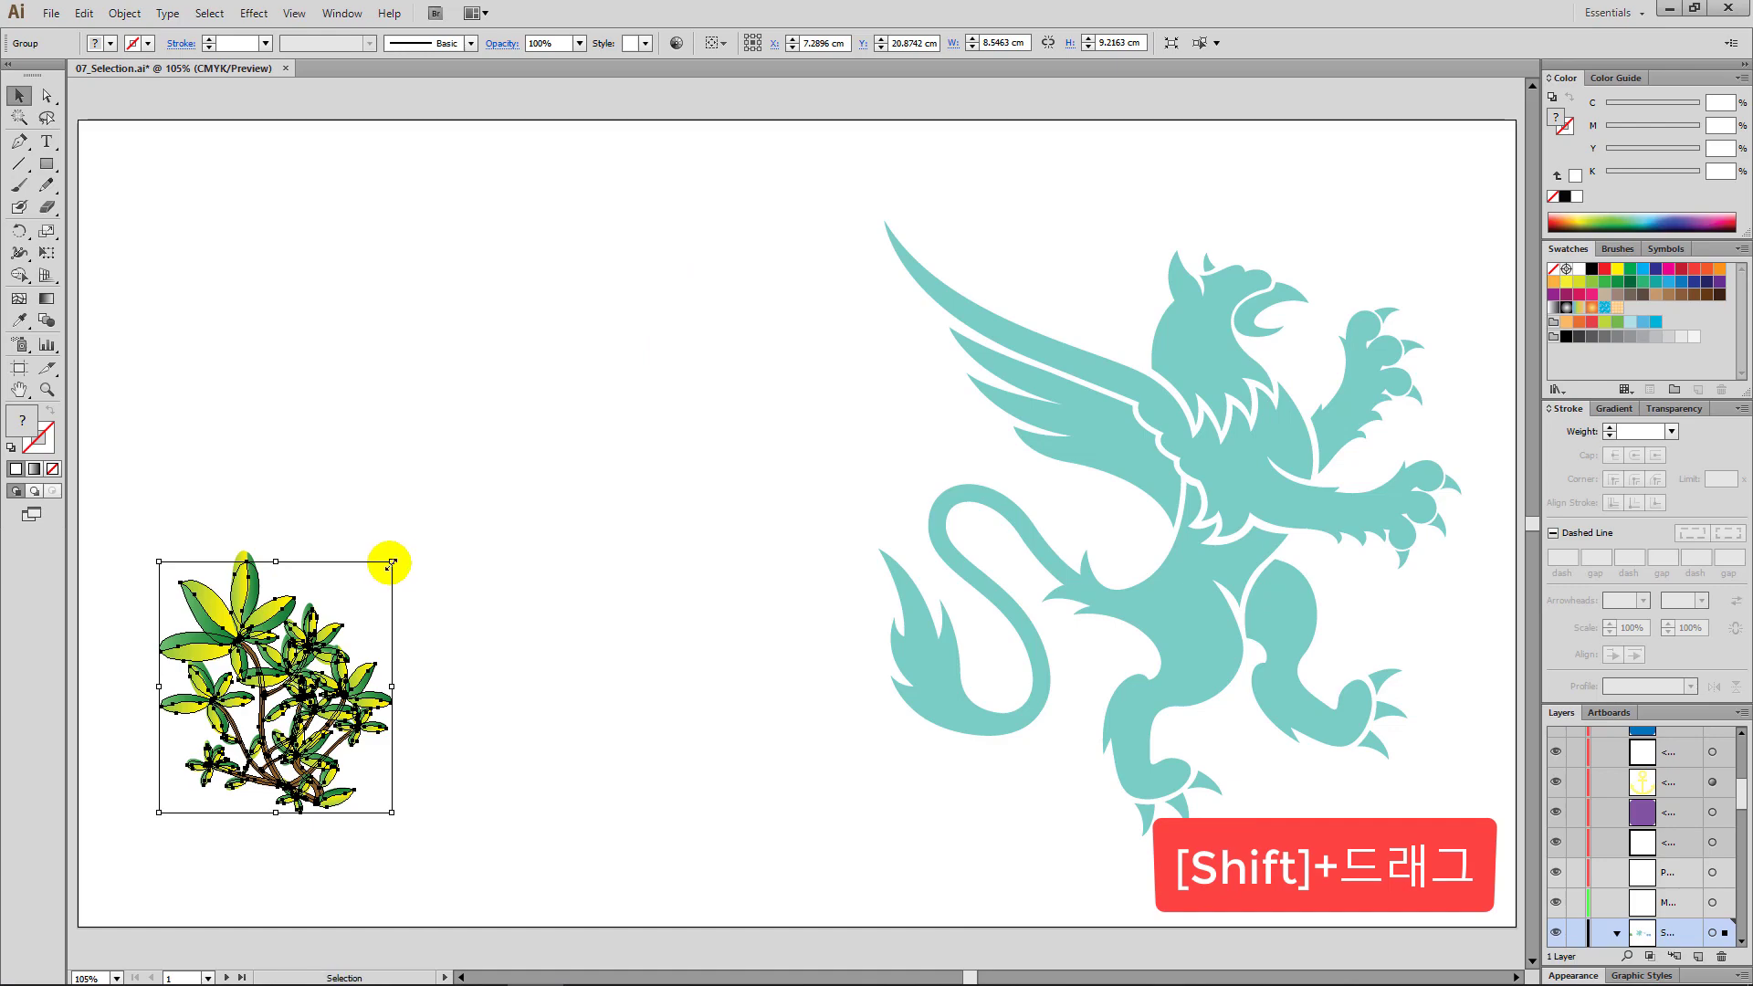
{"action": "left_click_drag", "start_coordinate": [392, 561], "coordinate": [900, 196]}
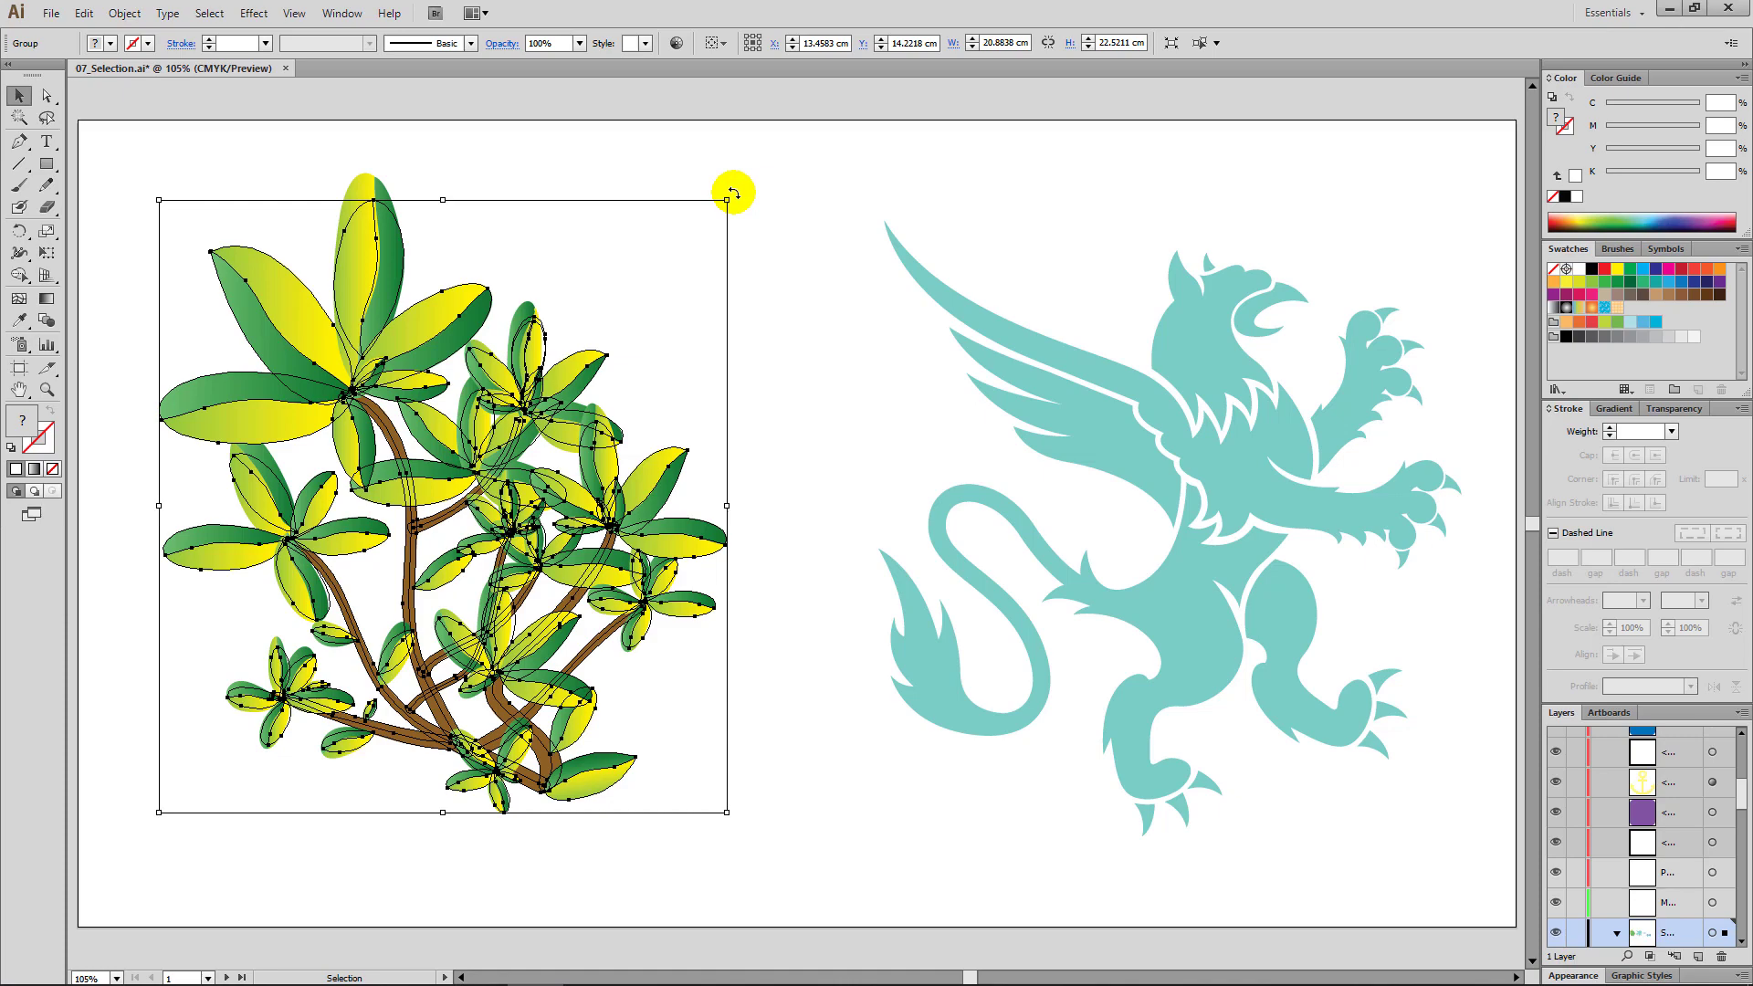
Step: Shift-rotate the bush group in 45° steps to 90° clockwise
{"action": "mouse_move", "coordinate": [733, 192]}
{"action": "left_mouse_down"}
{"action": "mouse_move", "coordinate": [777, 275]}
{"action": "mouse_move", "coordinate": [724, 168]}
{"action": "mouse_move", "coordinate": [646, 128]}
{"action": "mouse_move", "coordinate": [788, 383]}
{"action": "mouse_move", "coordinate": [688, 165]}
{"action": "mouse_move", "coordinate": [760, 335]}
{"action": "left_mouse_up"}
{"action": "key", "text": "ctrl+z"}
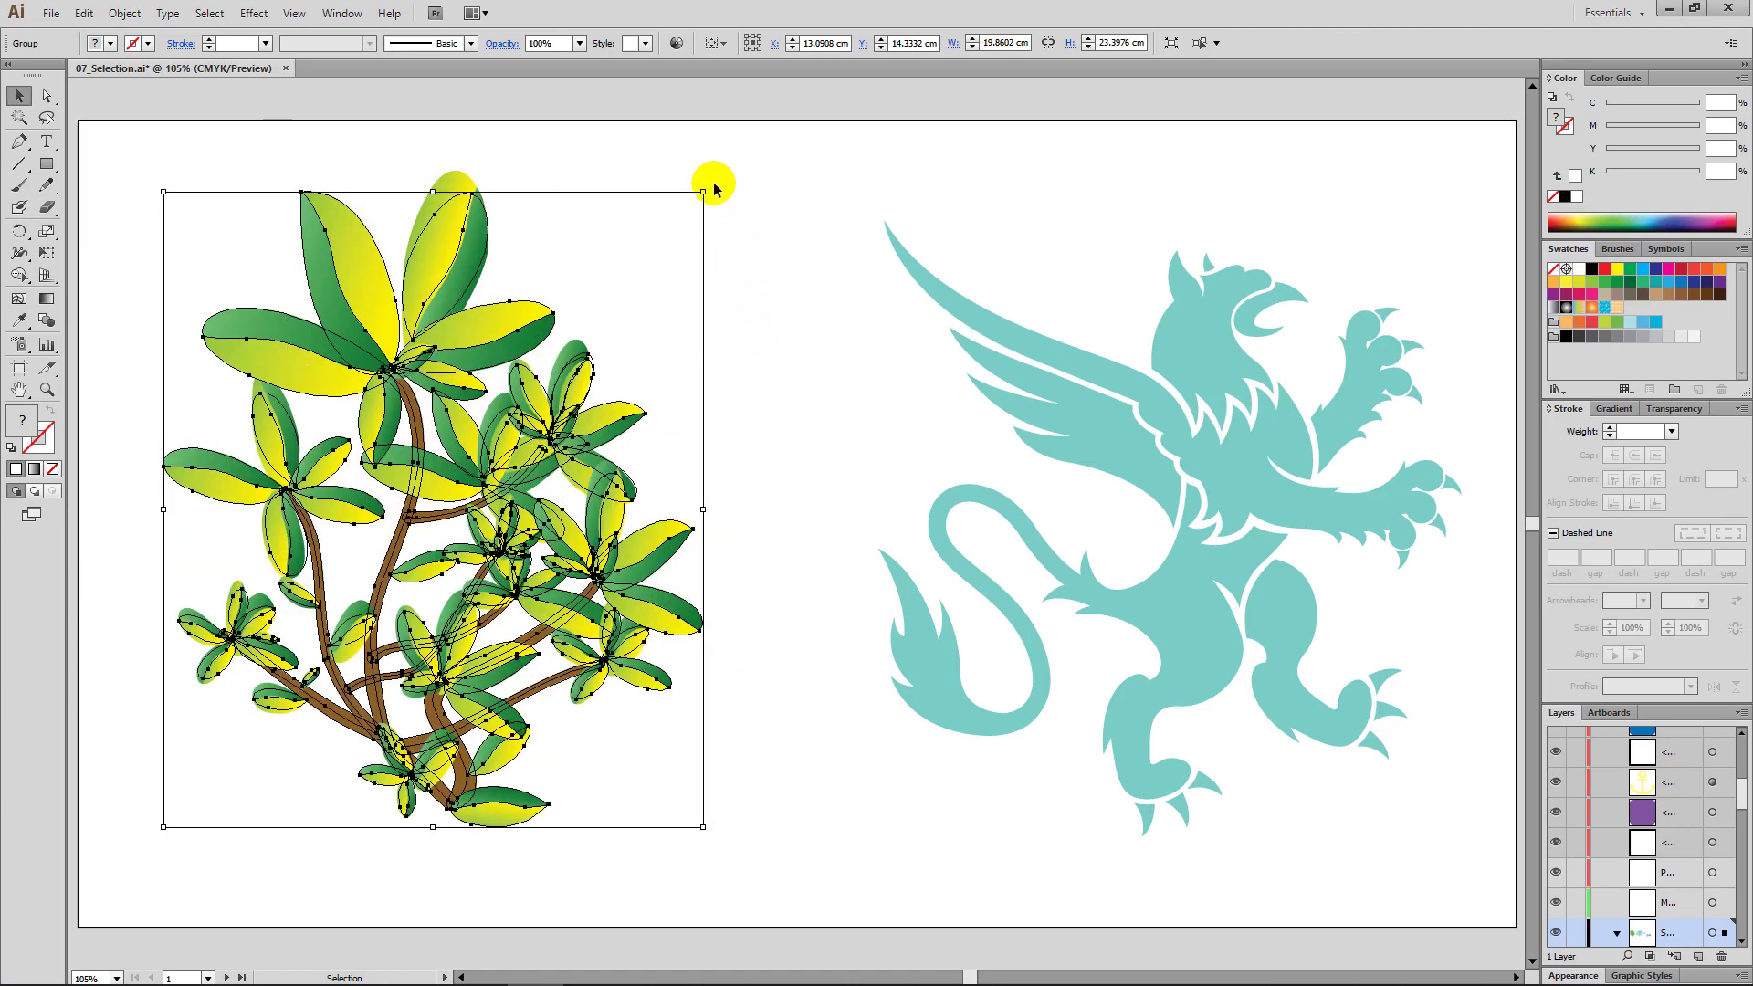
{"action": "left_click_drag", "start_coordinate": [711, 189], "coordinate": [875, 605]}
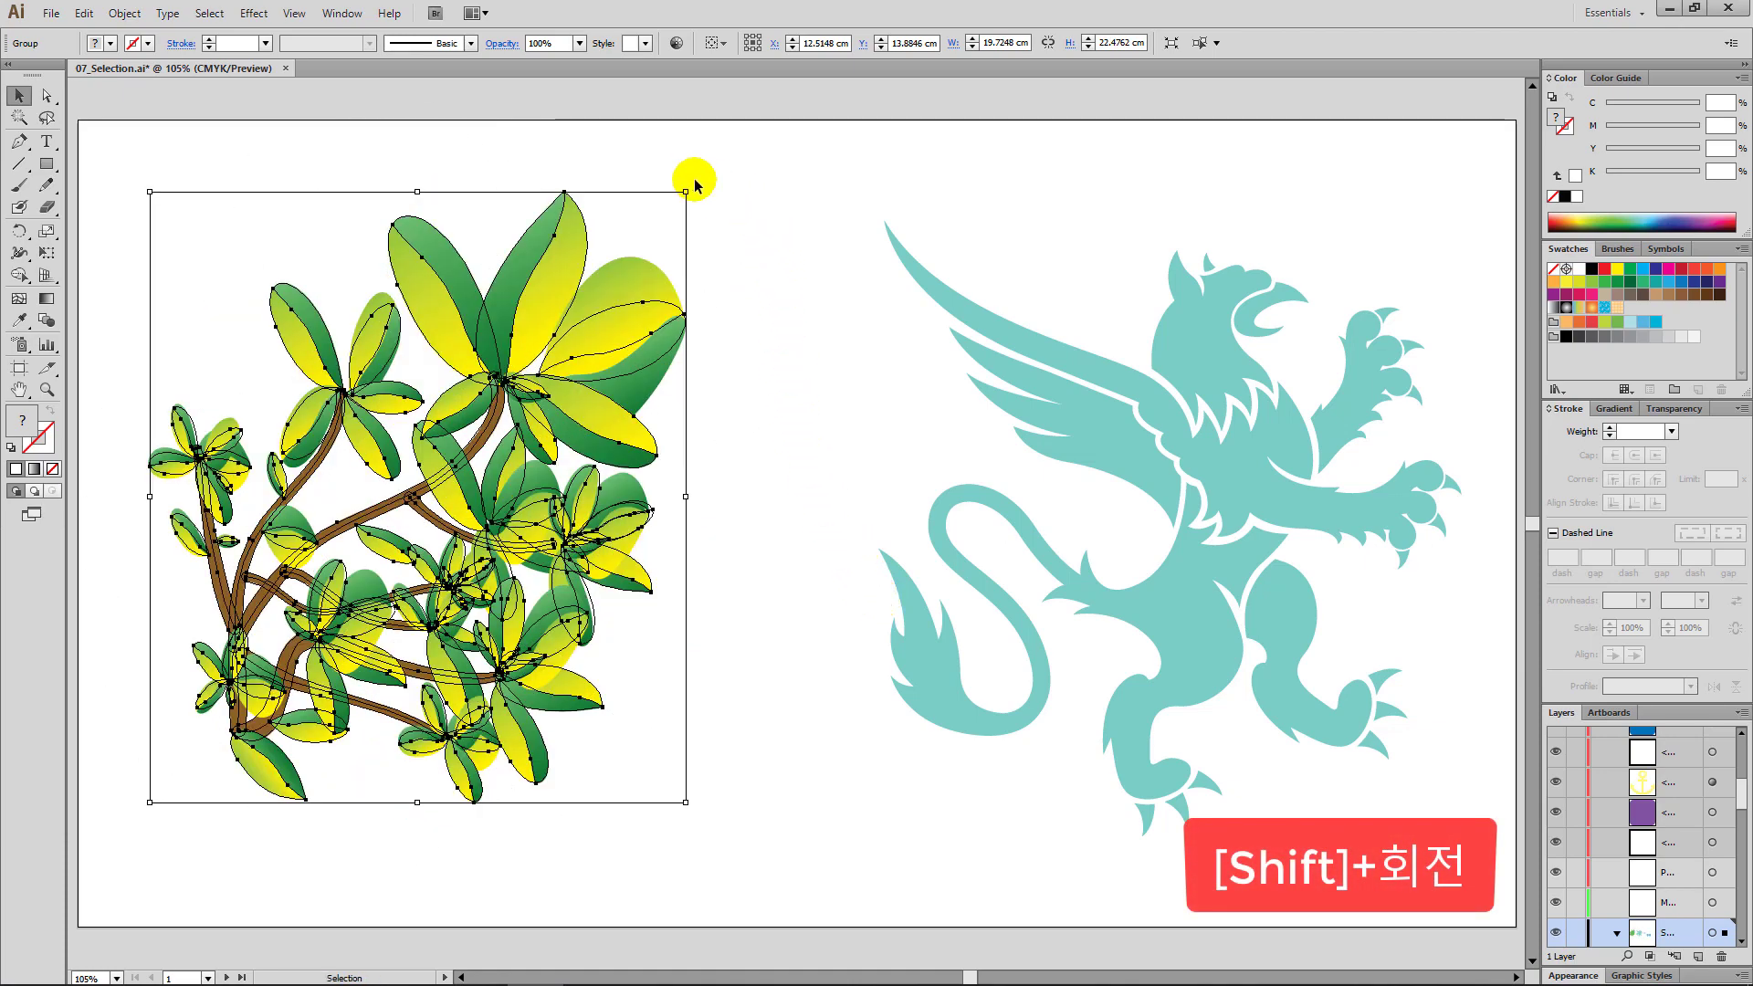
{"action": "left_click_drag", "start_coordinate": [696, 192], "coordinate": [747, 733]}
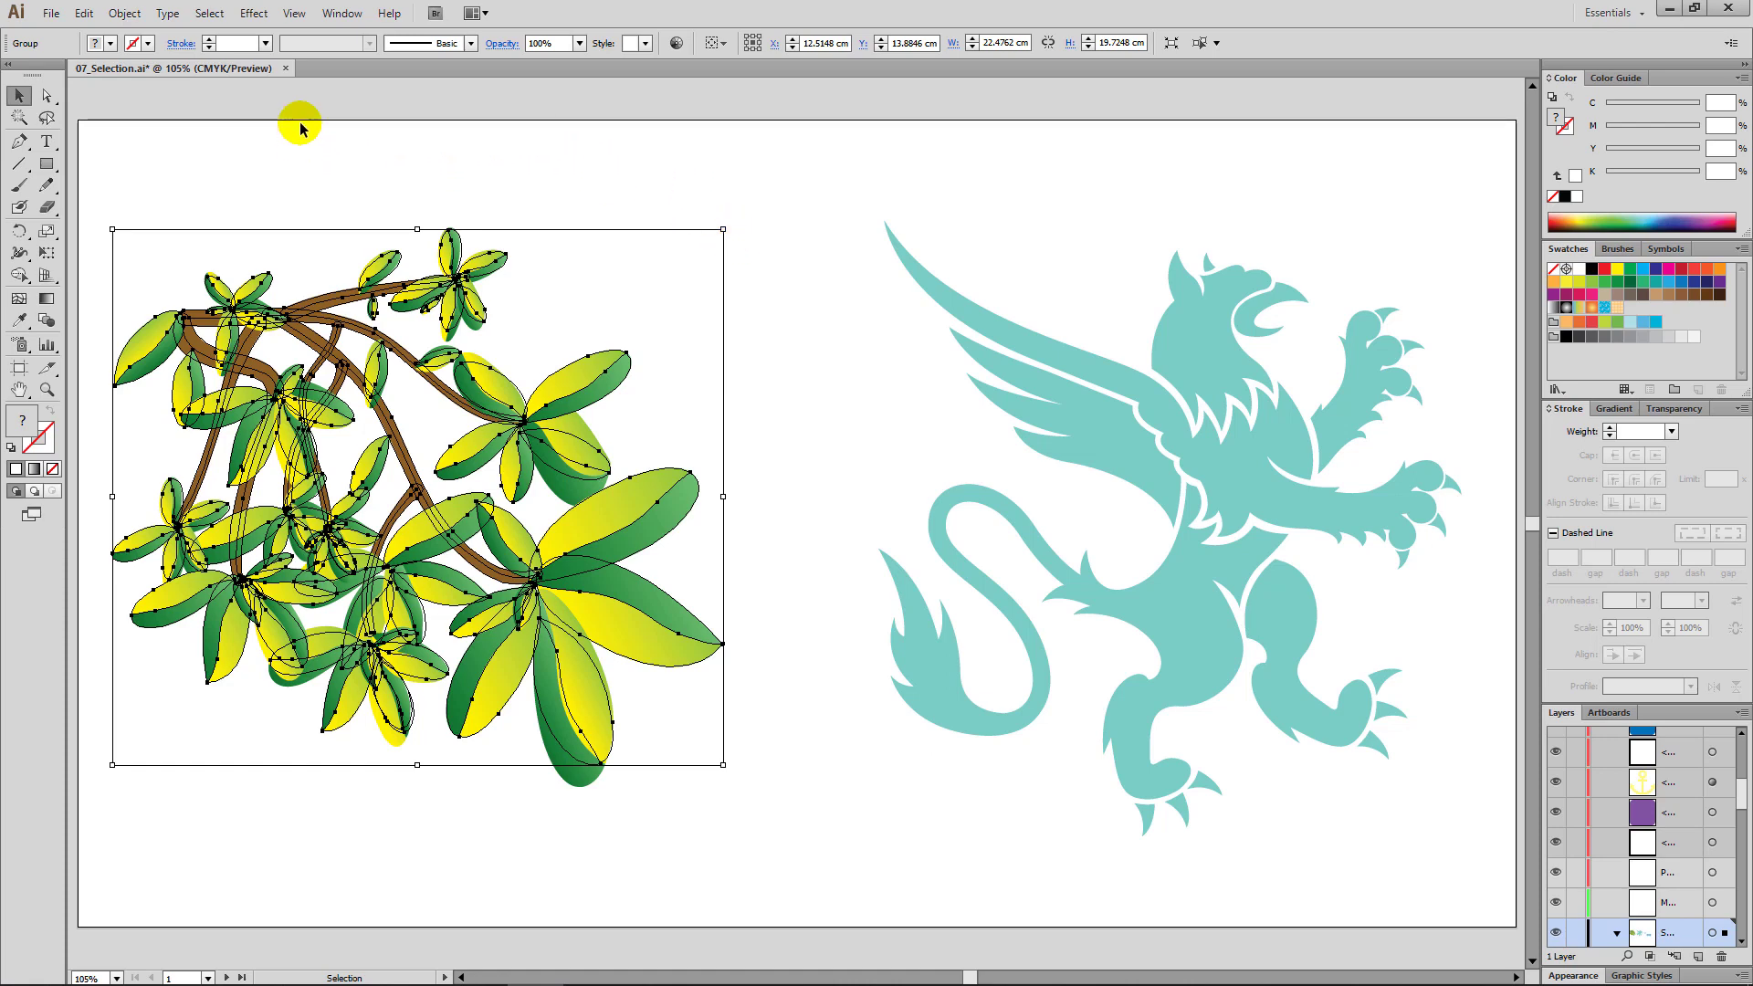
Step: Hide the bounding box, nudge the bush down and right, then show the bounding box again
{"action": "left_click", "coordinate": [294, 12]}
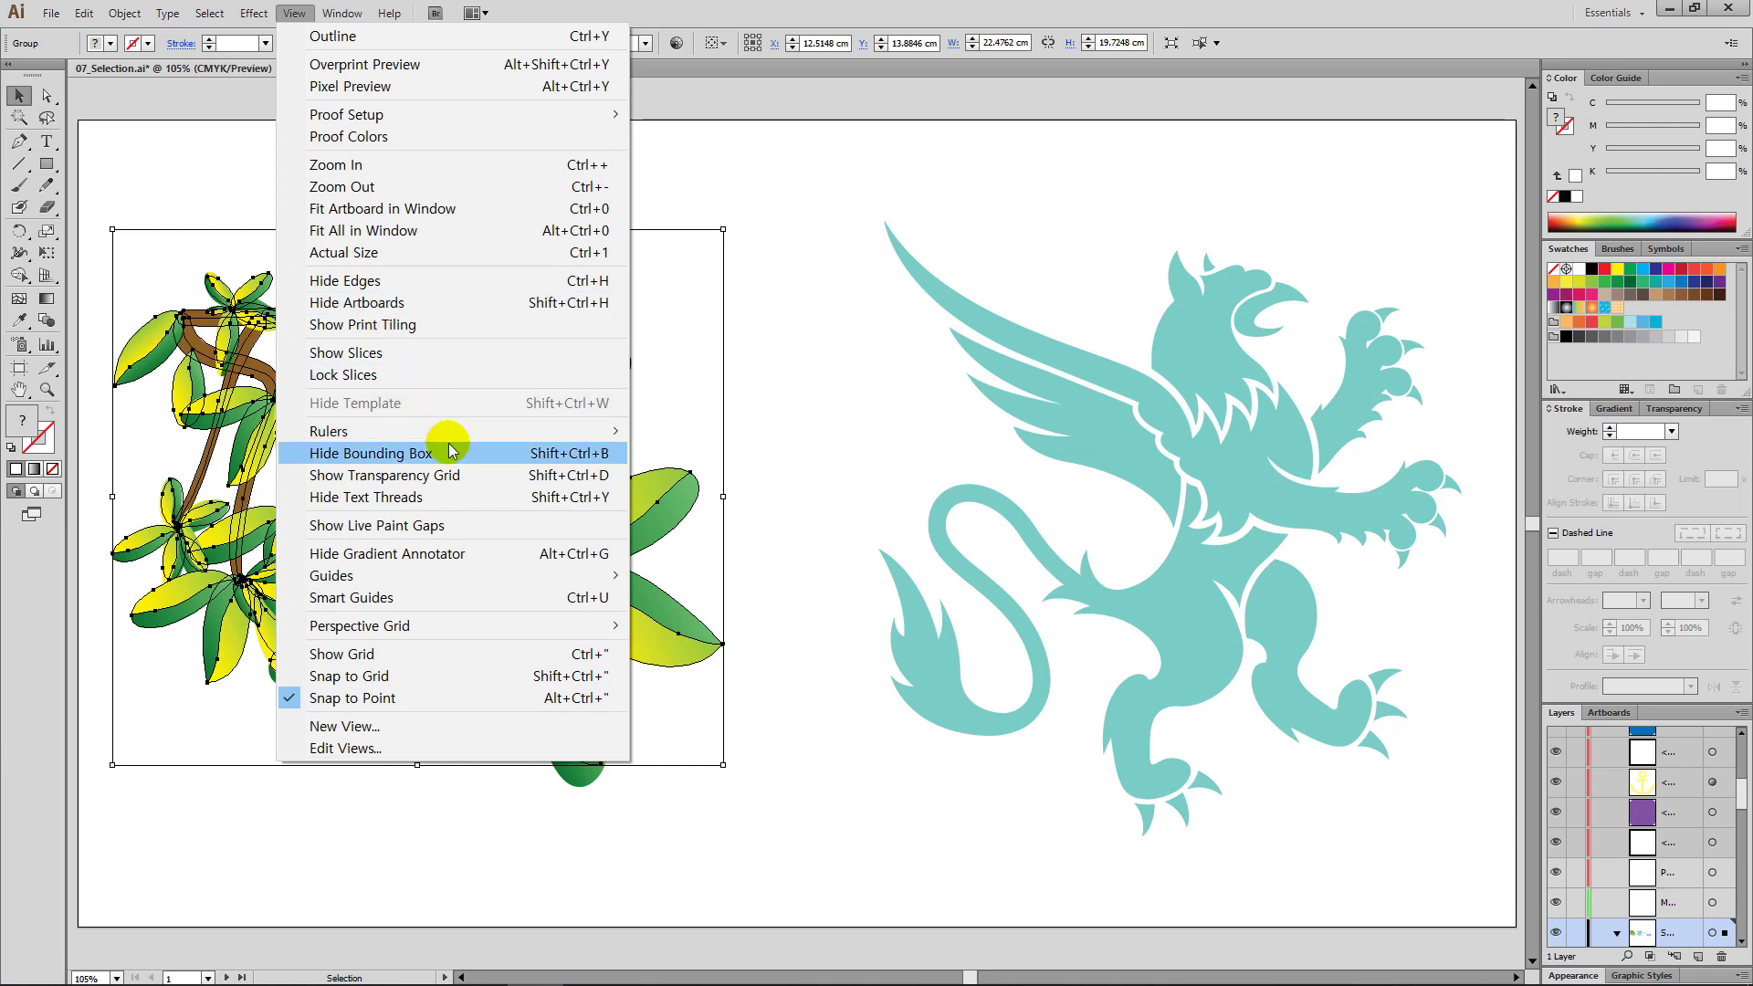
{"action": "left_click", "coordinate": [574, 453]}
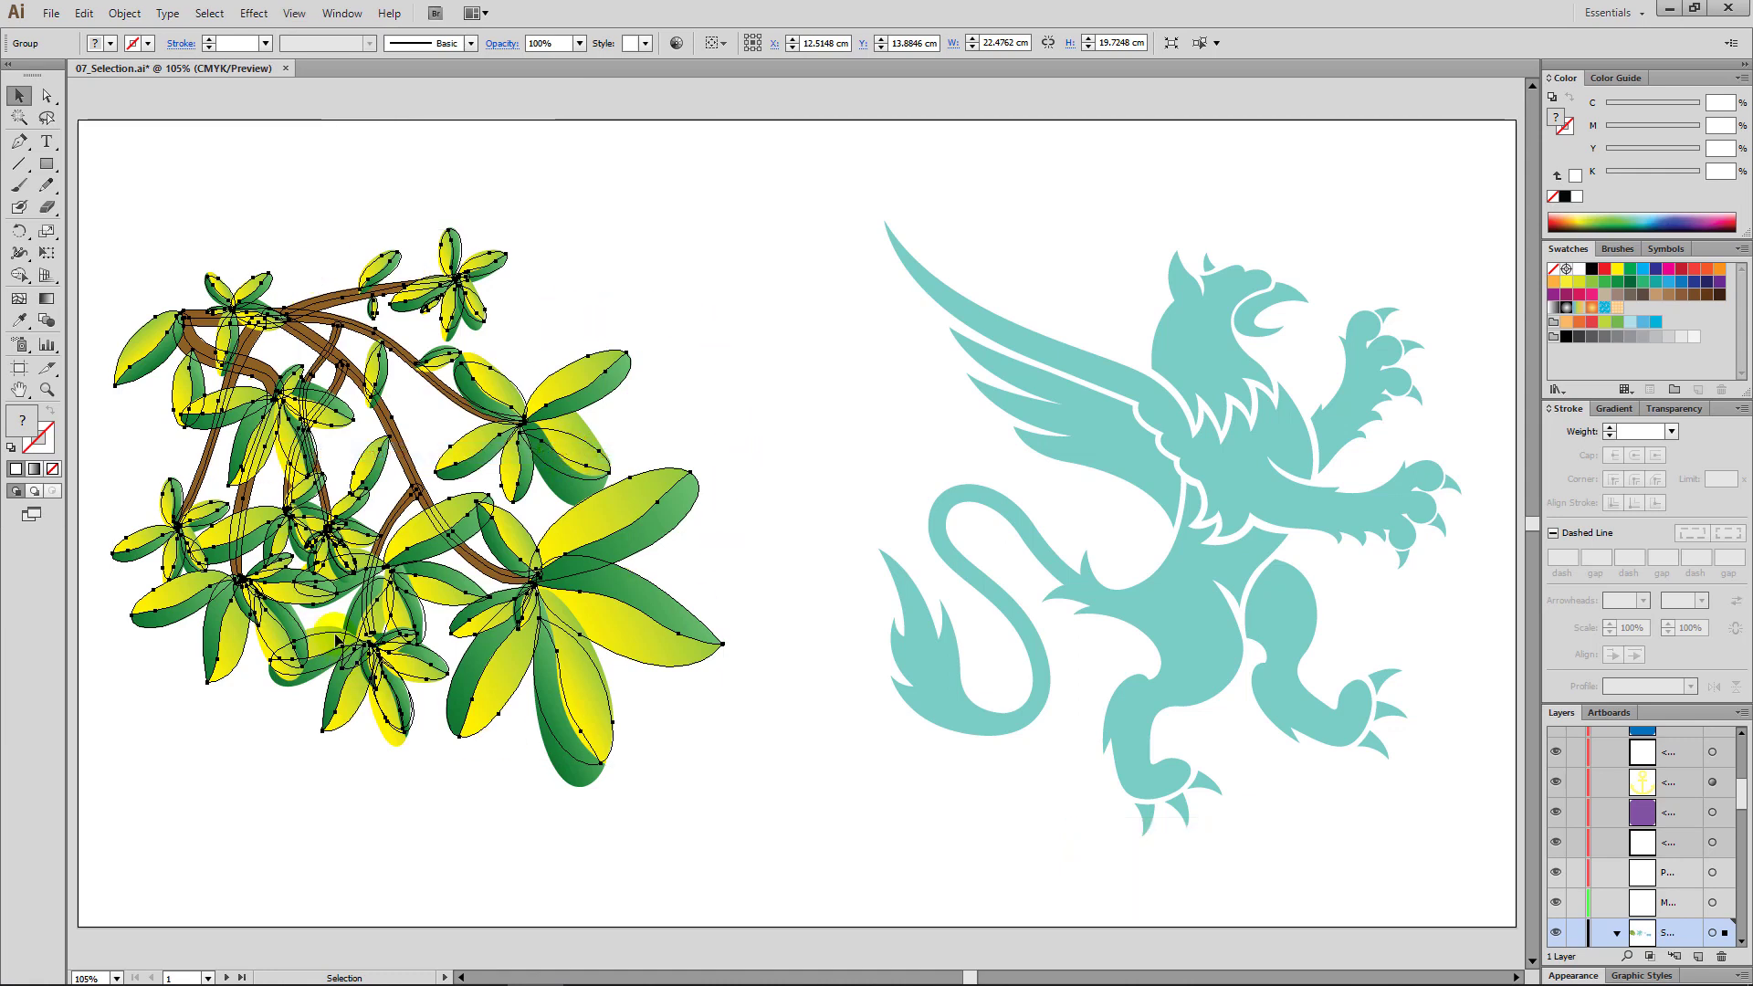
{"action": "left_click", "coordinate": [666, 404]}
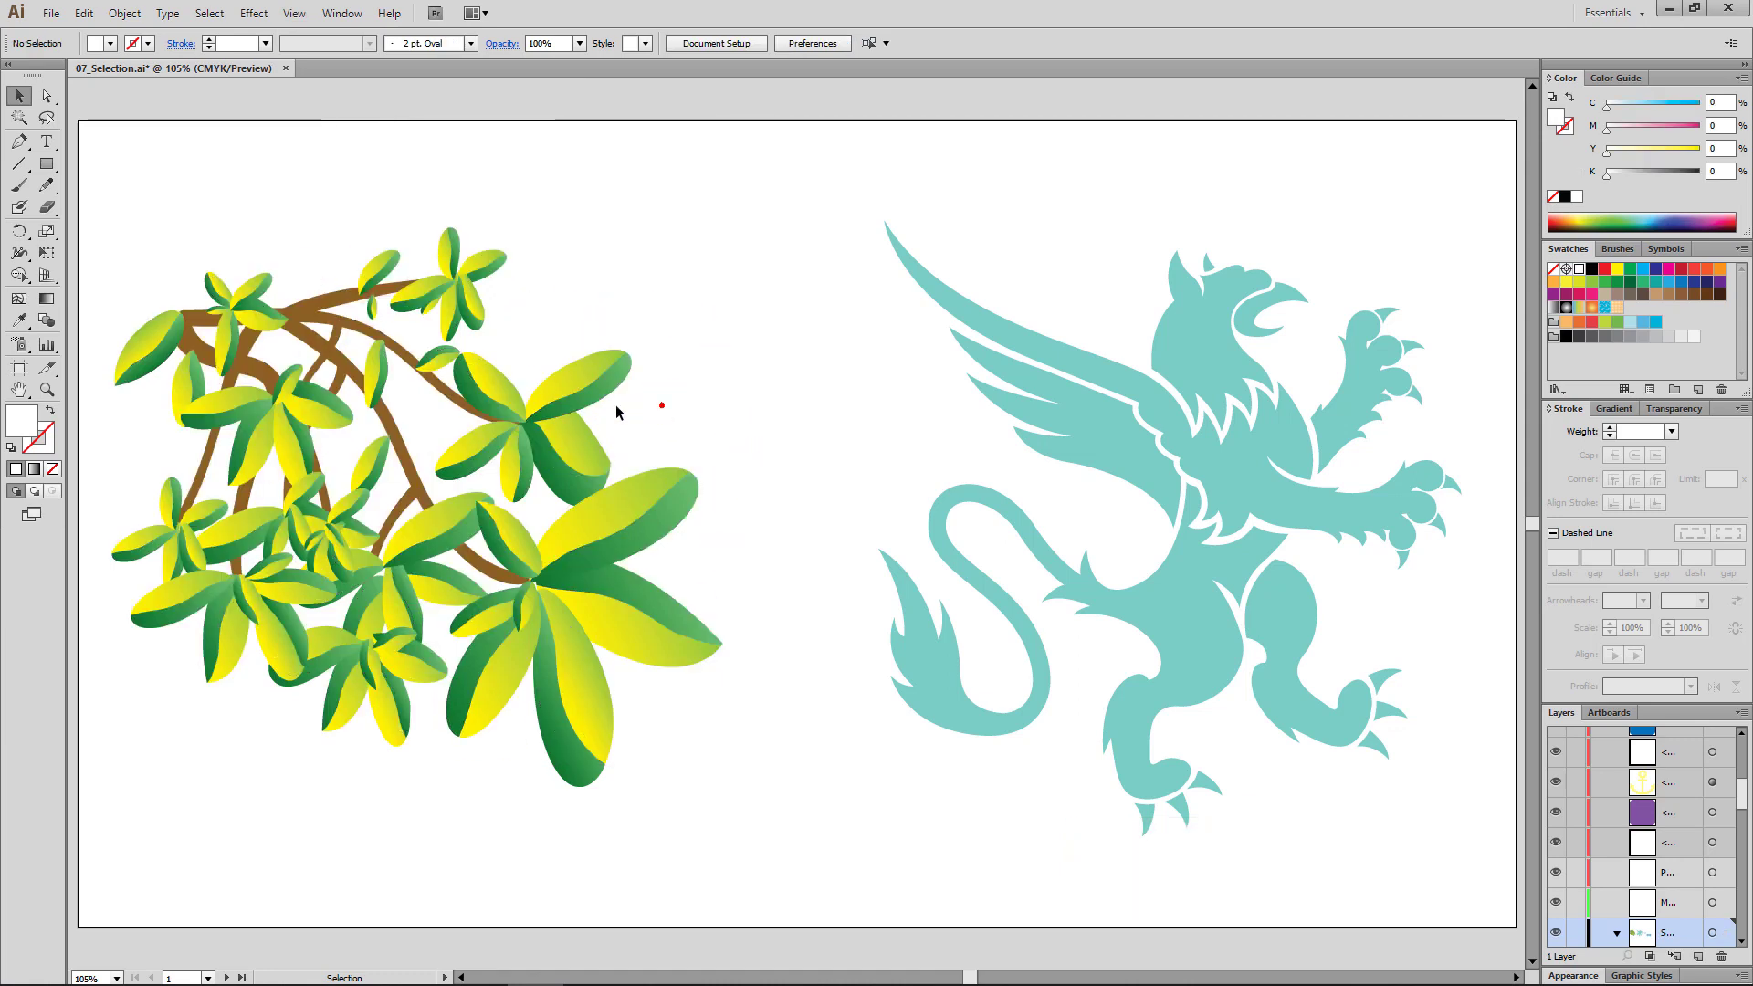
{"action": "mouse_move", "coordinate": [549, 426]}
{"action": "left_mouse_down"}
{"action": "mouse_move", "coordinate": [626, 635]}
{"action": "mouse_move", "coordinate": [604, 498]}
{"action": "left_mouse_up"}
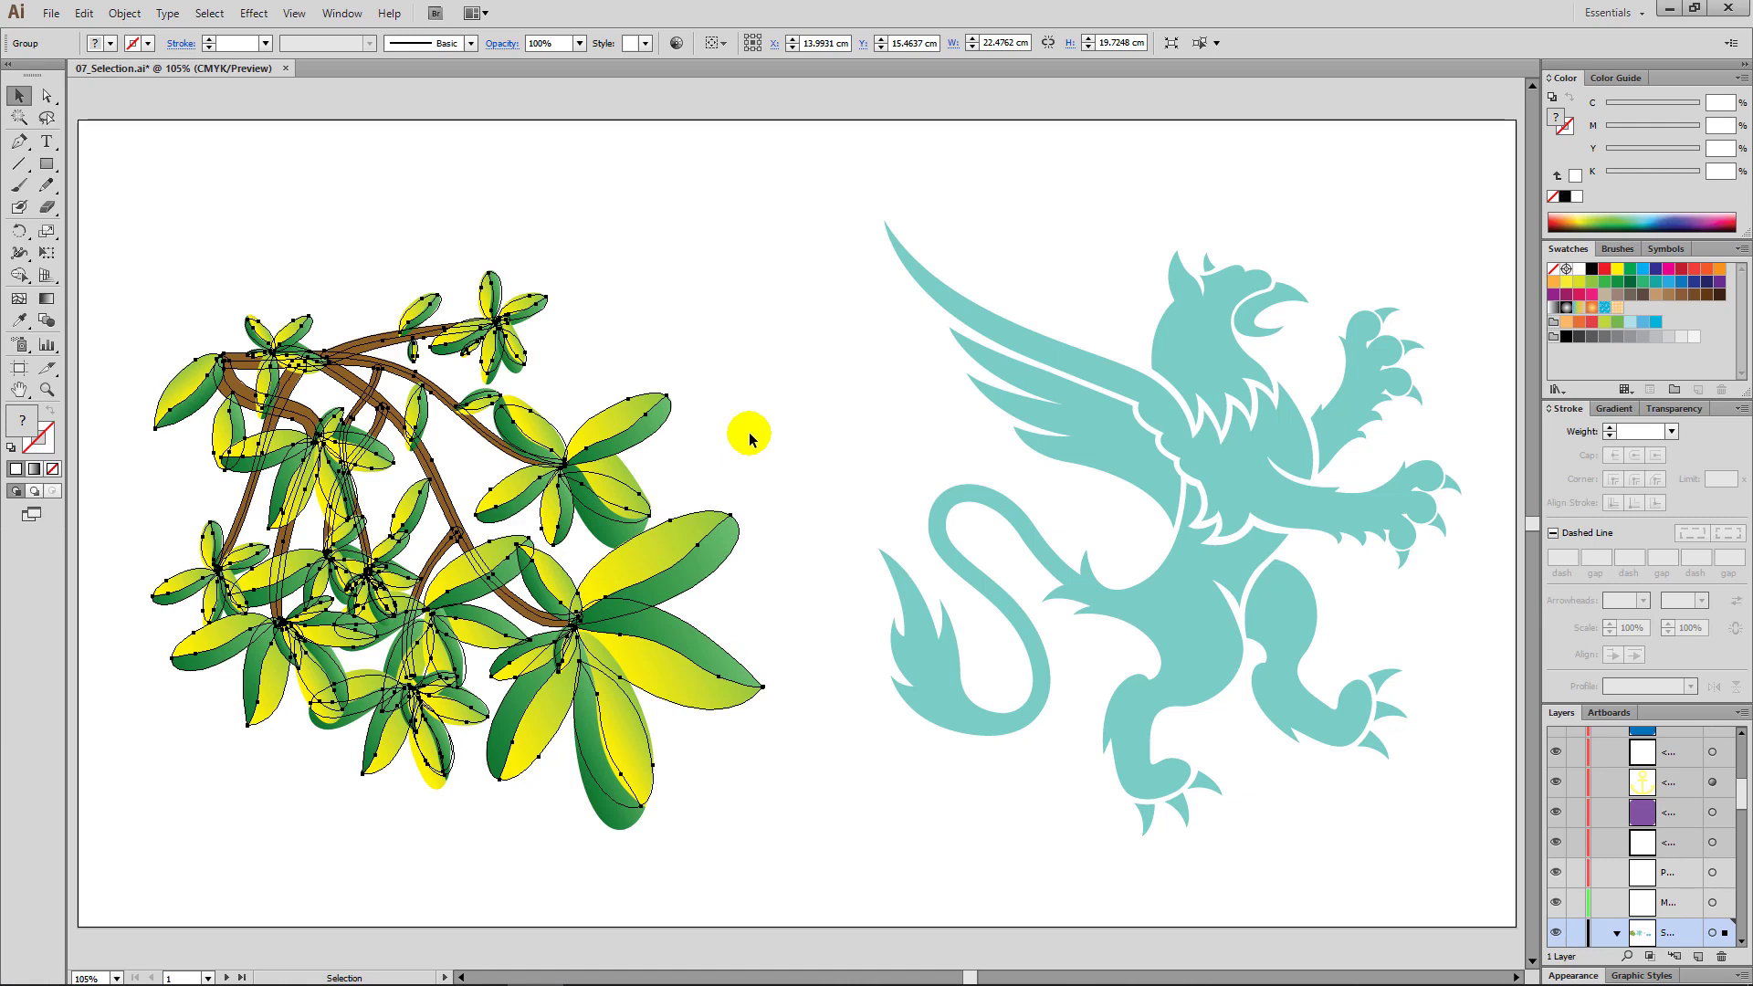
{"action": "left_click", "coordinate": [294, 13]}
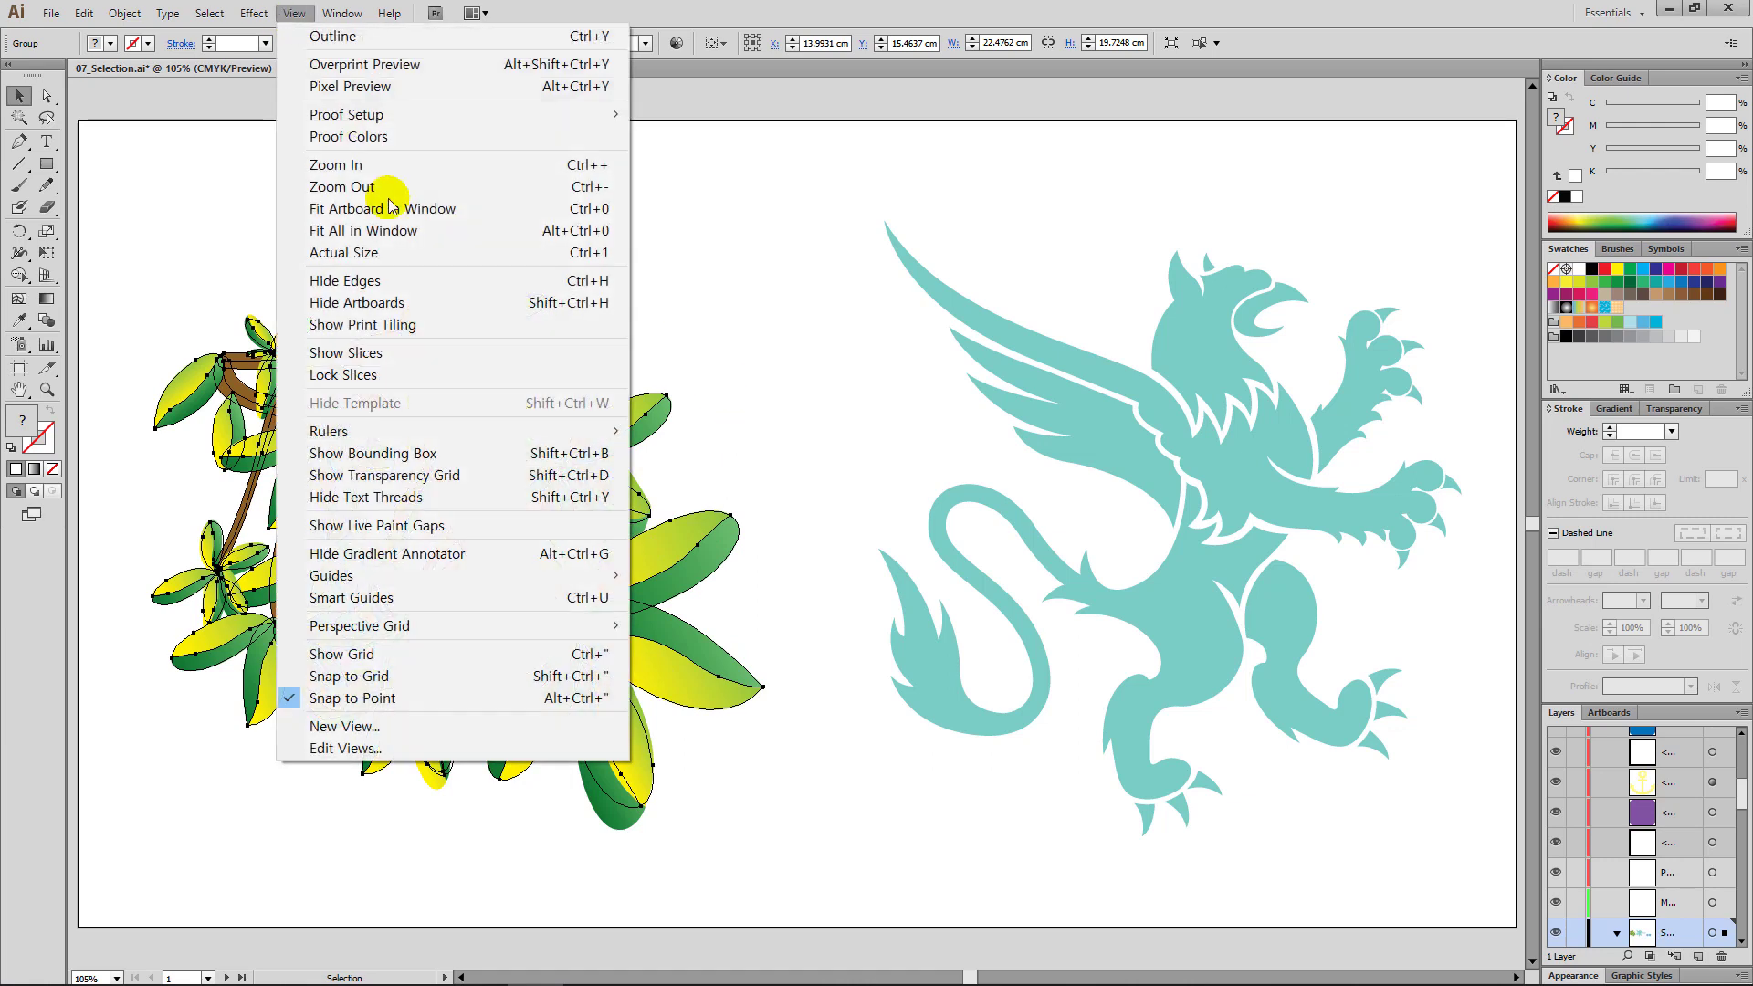
{"action": "left_click", "coordinate": [592, 454]}
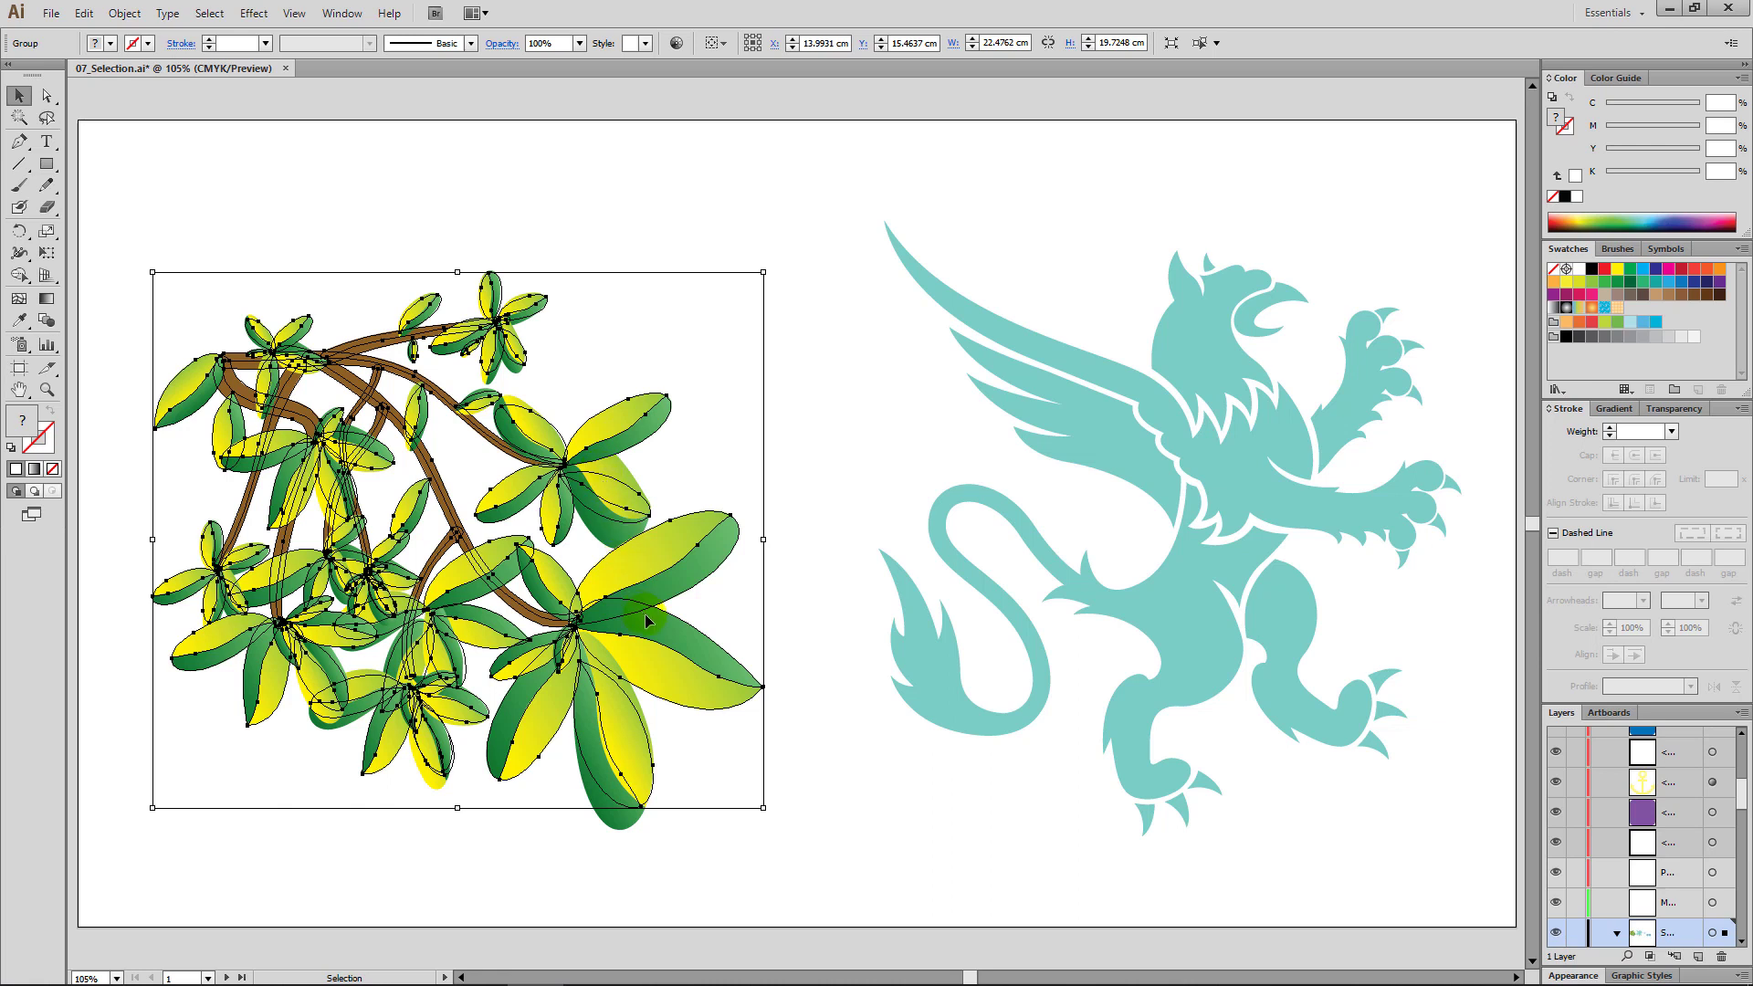
{"action": "key", "text": "alt"}
{"action": "mouse_move", "coordinate": [615, 716]}
{"action": "left_mouse_down"}
{"action": "mouse_move", "coordinate": [667, 680]}
{"action": "mouse_move", "coordinate": [784, 655]}
{"action": "left_mouse_up"}
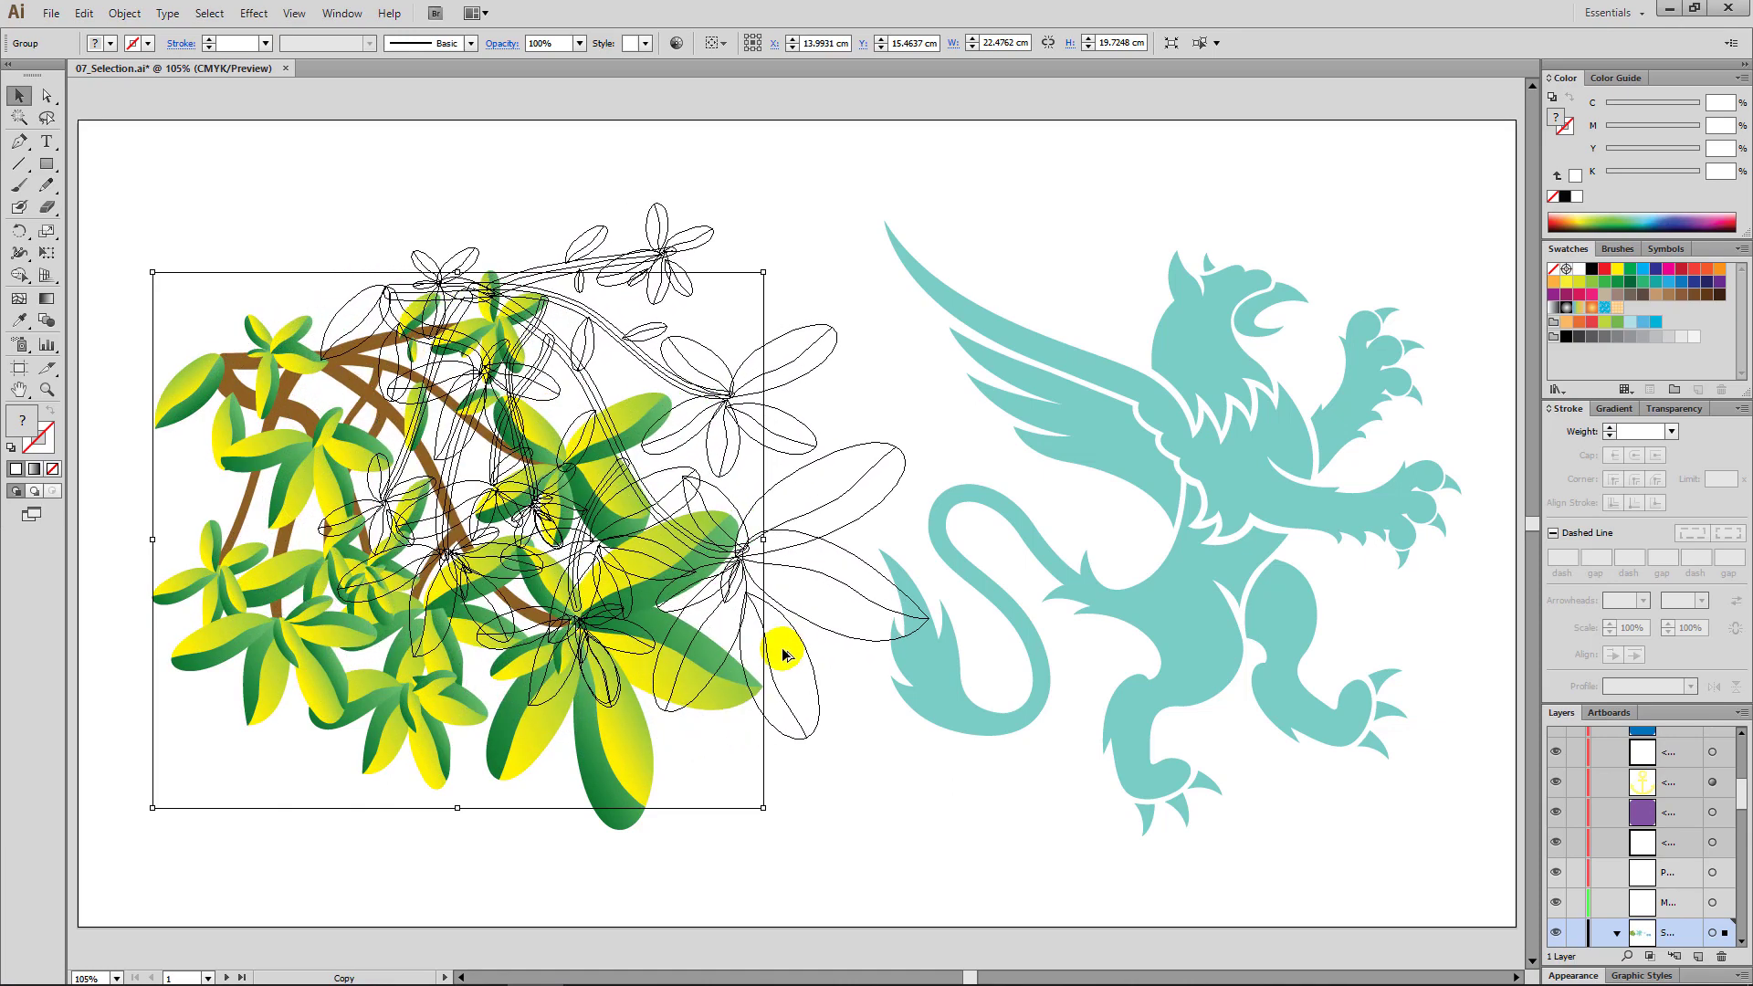
{"action": "mouse_move", "coordinate": [784, 654]}
{"action": "left_mouse_down"}
{"action": "mouse_move", "coordinate": [846, 626]}
{"action": "mouse_move", "coordinate": [1087, 612]}
{"action": "left_mouse_up"}
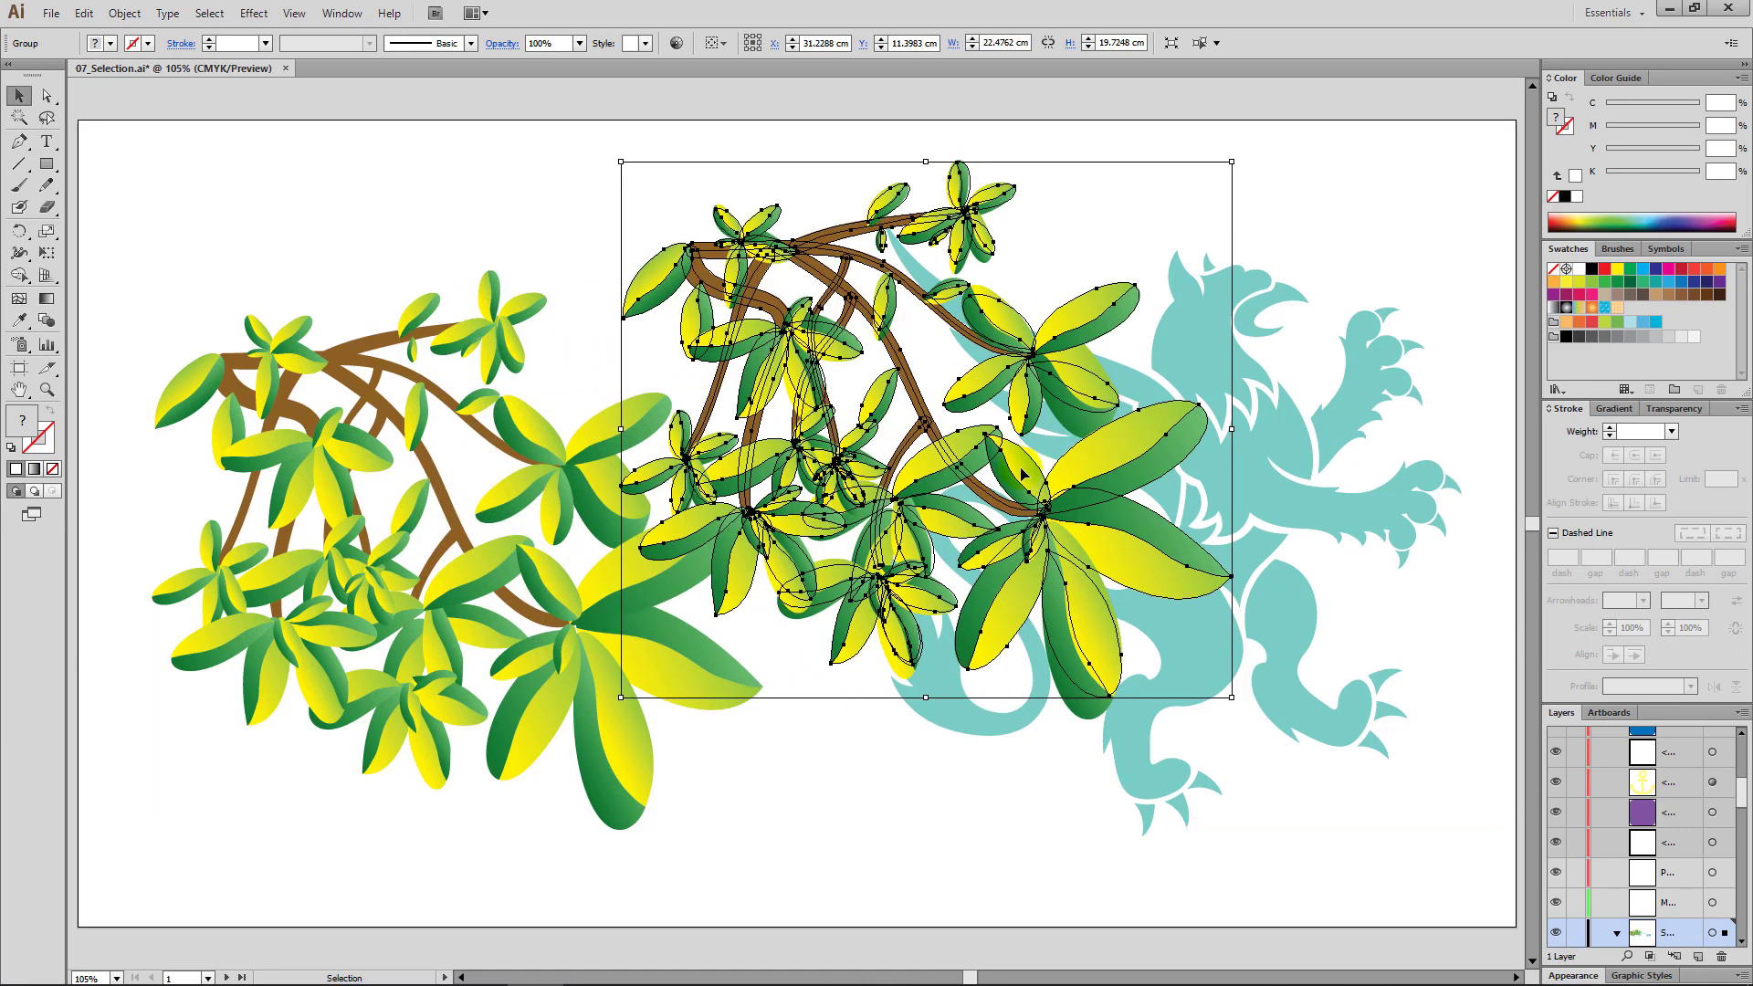
{"action": "key", "text": "Delete"}
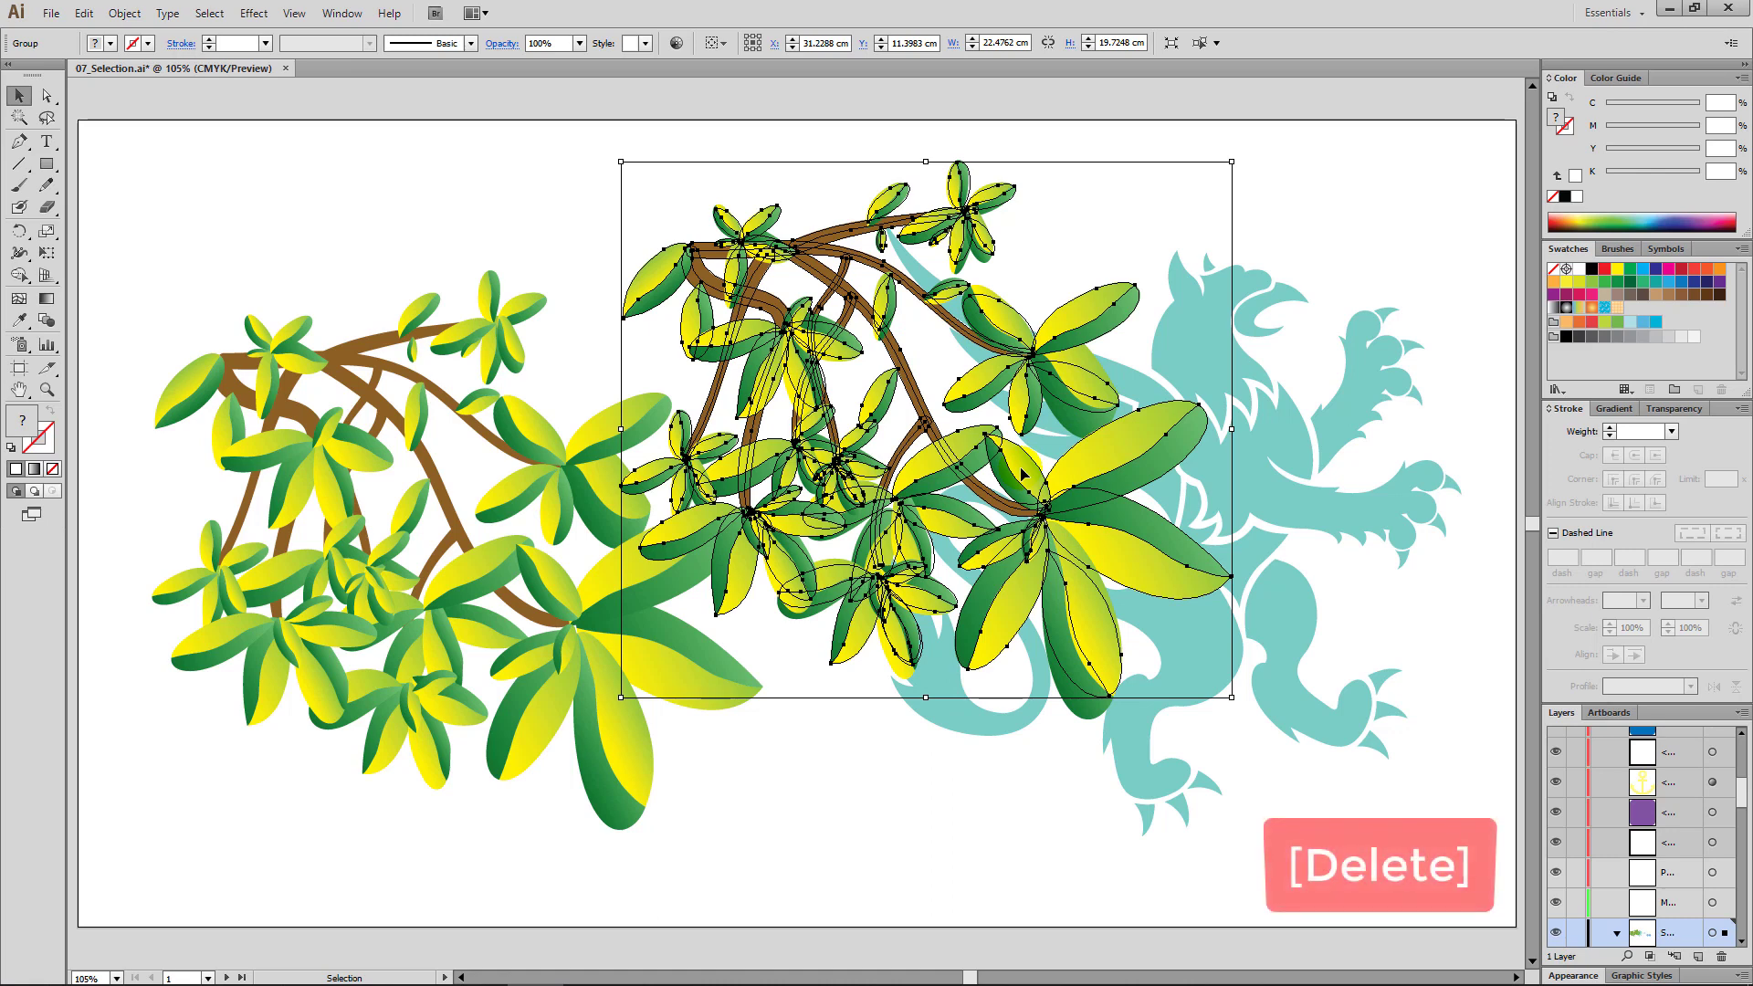
{"action": "key", "text": "Delete"}
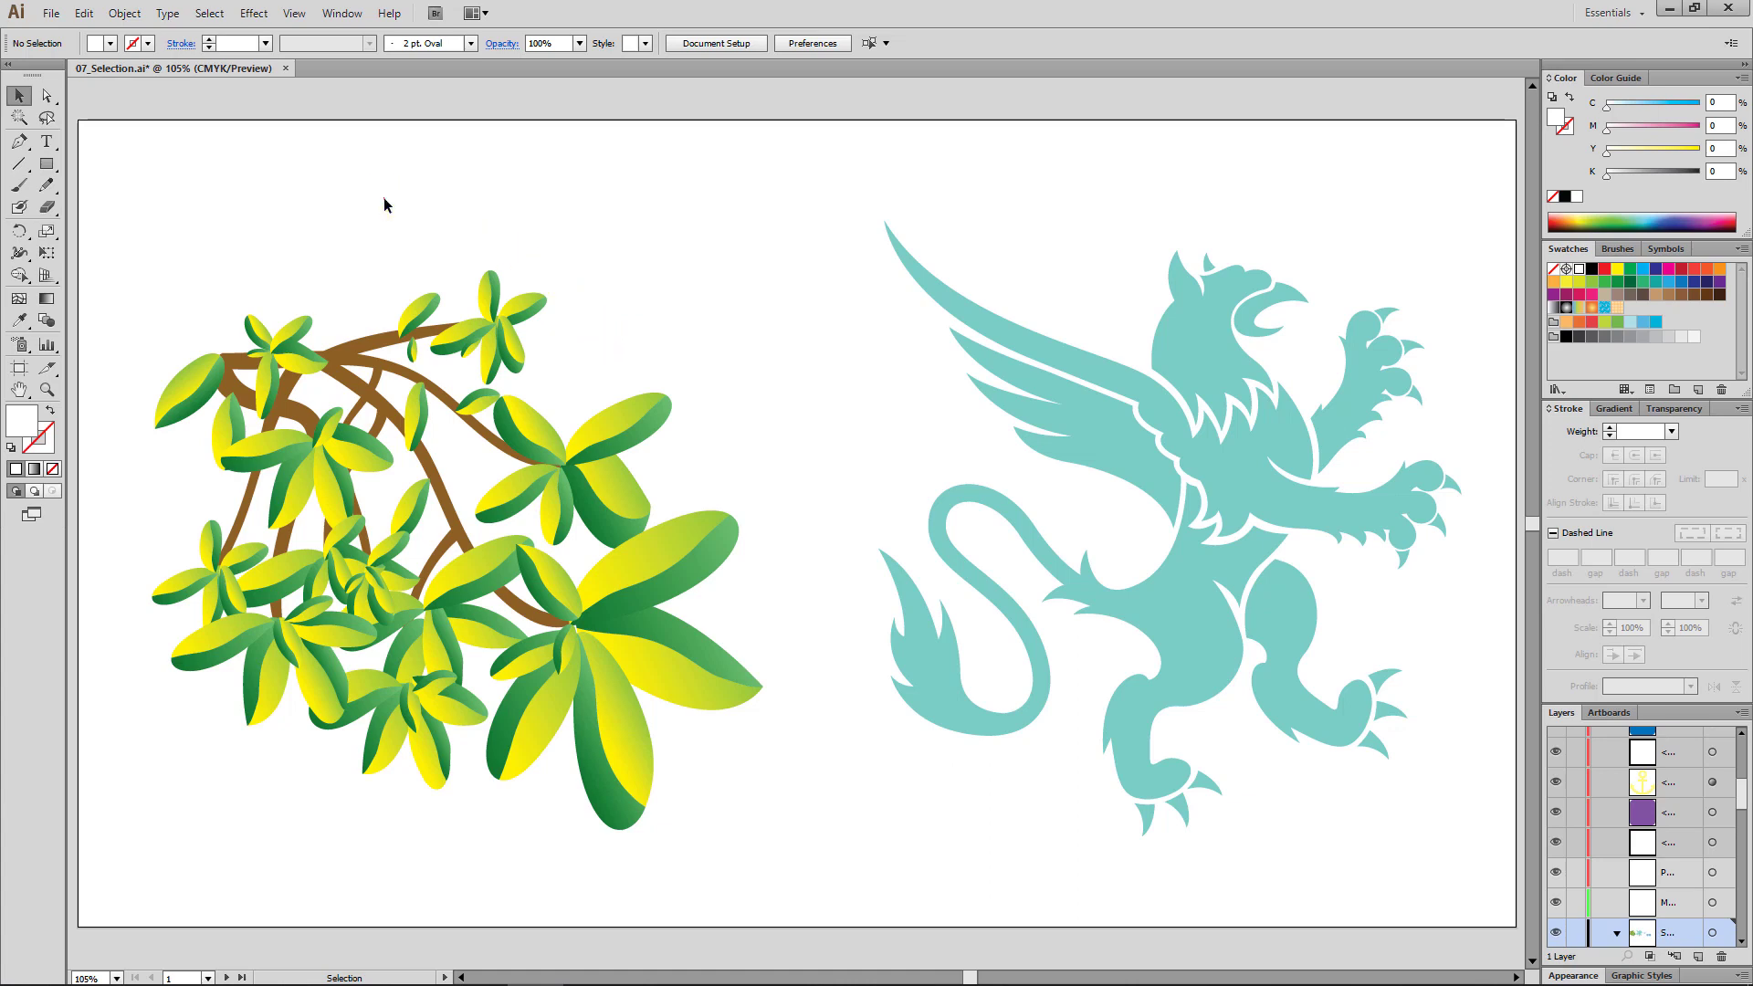
Step: Try marquee and Shift-click selections of bush and griffin, deselect all, and pick the Pen tool
{"action": "mouse_move", "coordinate": [385, 199]}
{"action": "left_mouse_down"}
{"action": "mouse_move", "coordinate": [507, 317]}
{"action": "mouse_move", "coordinate": [1256, 632]}
{"action": "left_mouse_up"}
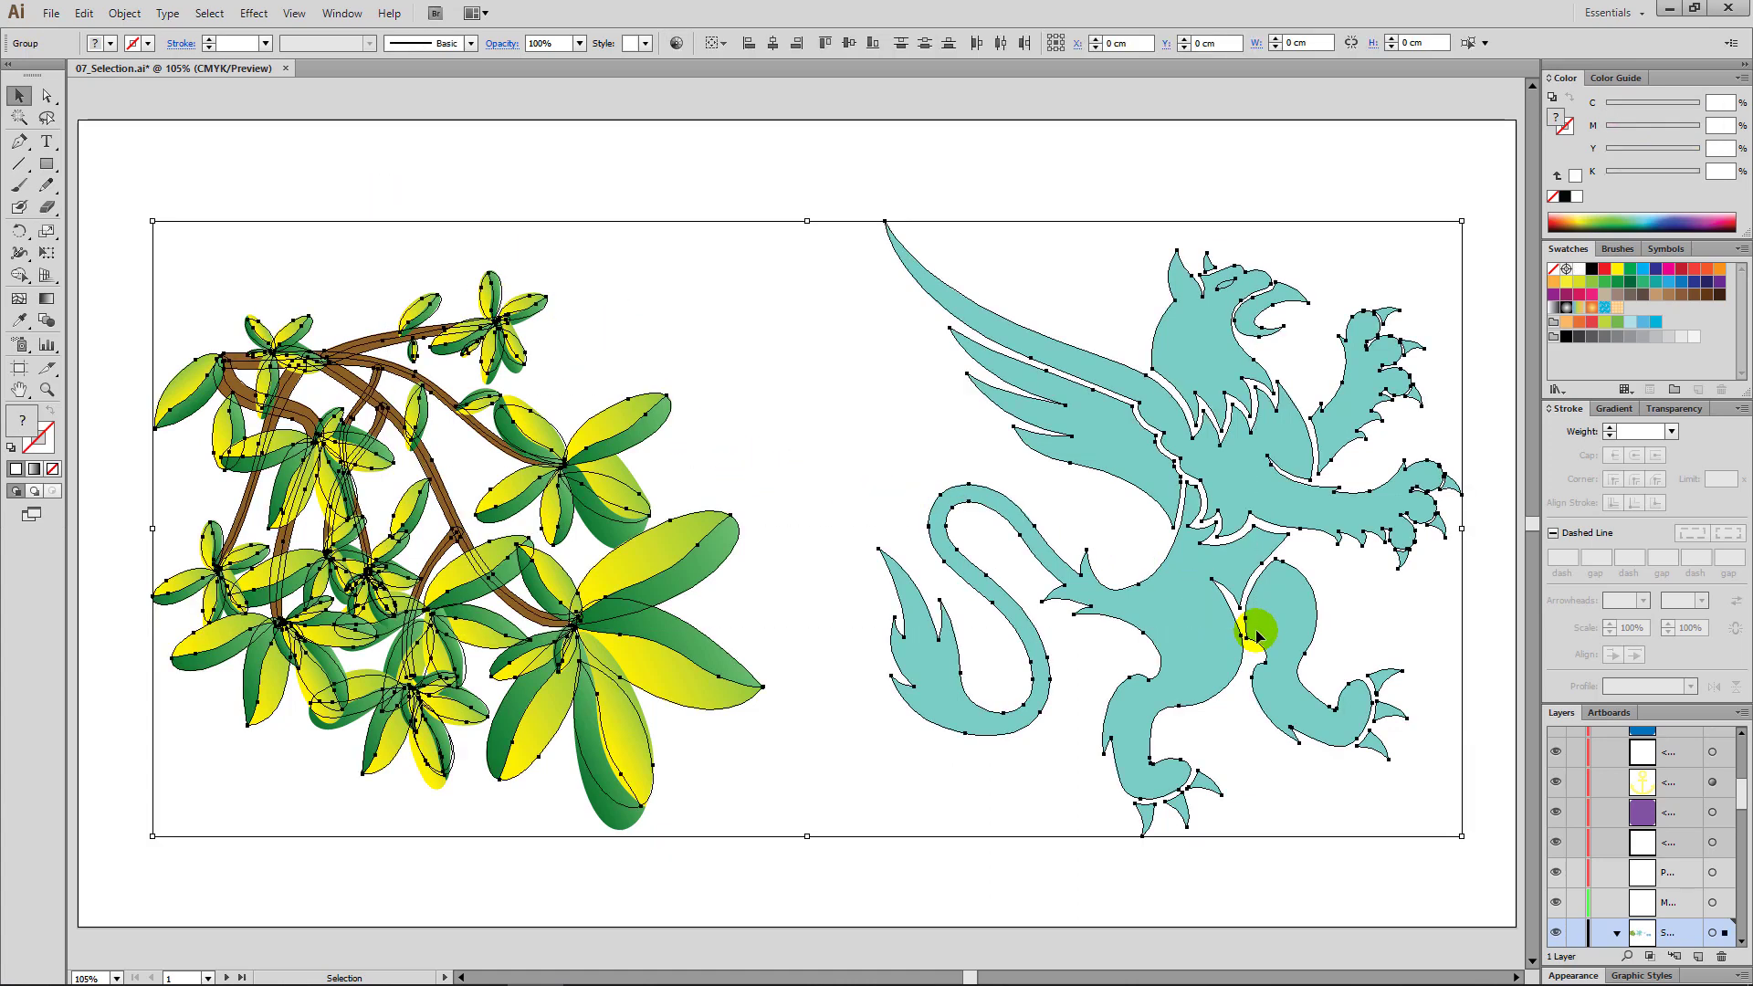
{"action": "left_click", "coordinate": [649, 291]}
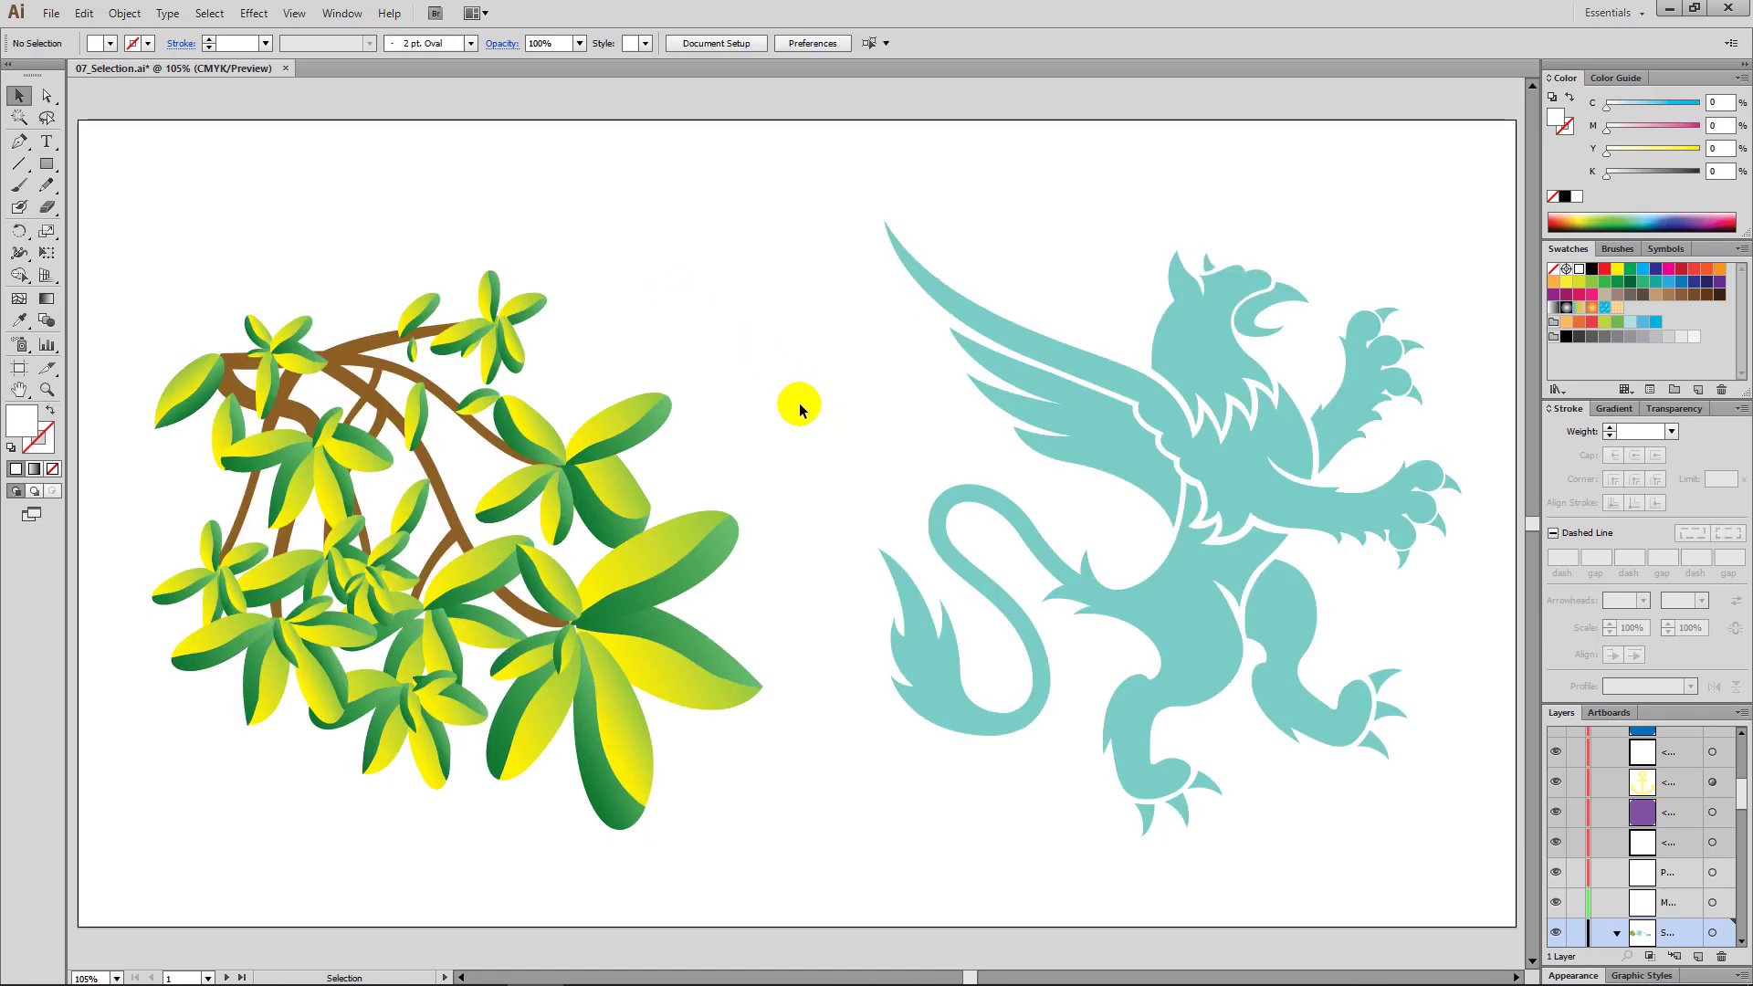
{"action": "left_click", "coordinate": [584, 474], "text": "shift"}
{"action": "left_click", "coordinate": [1130, 444], "text": "shift"}
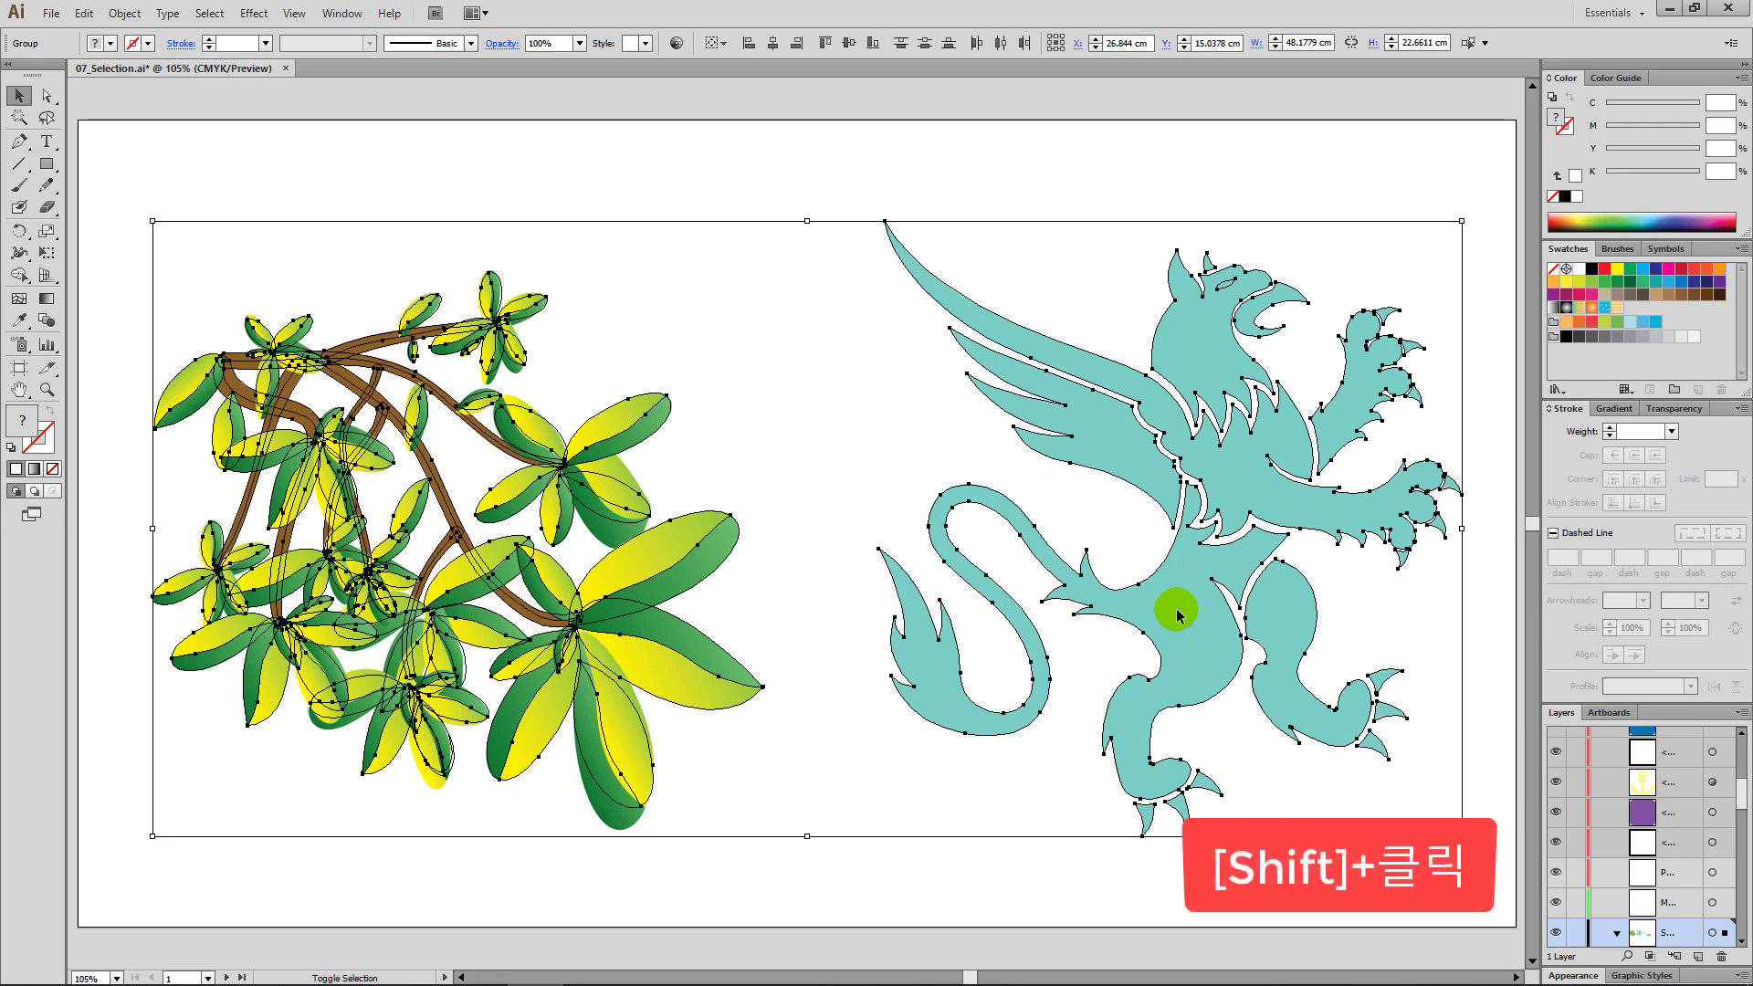
{"action": "left_click", "coordinate": [1178, 616], "text": "shift"}
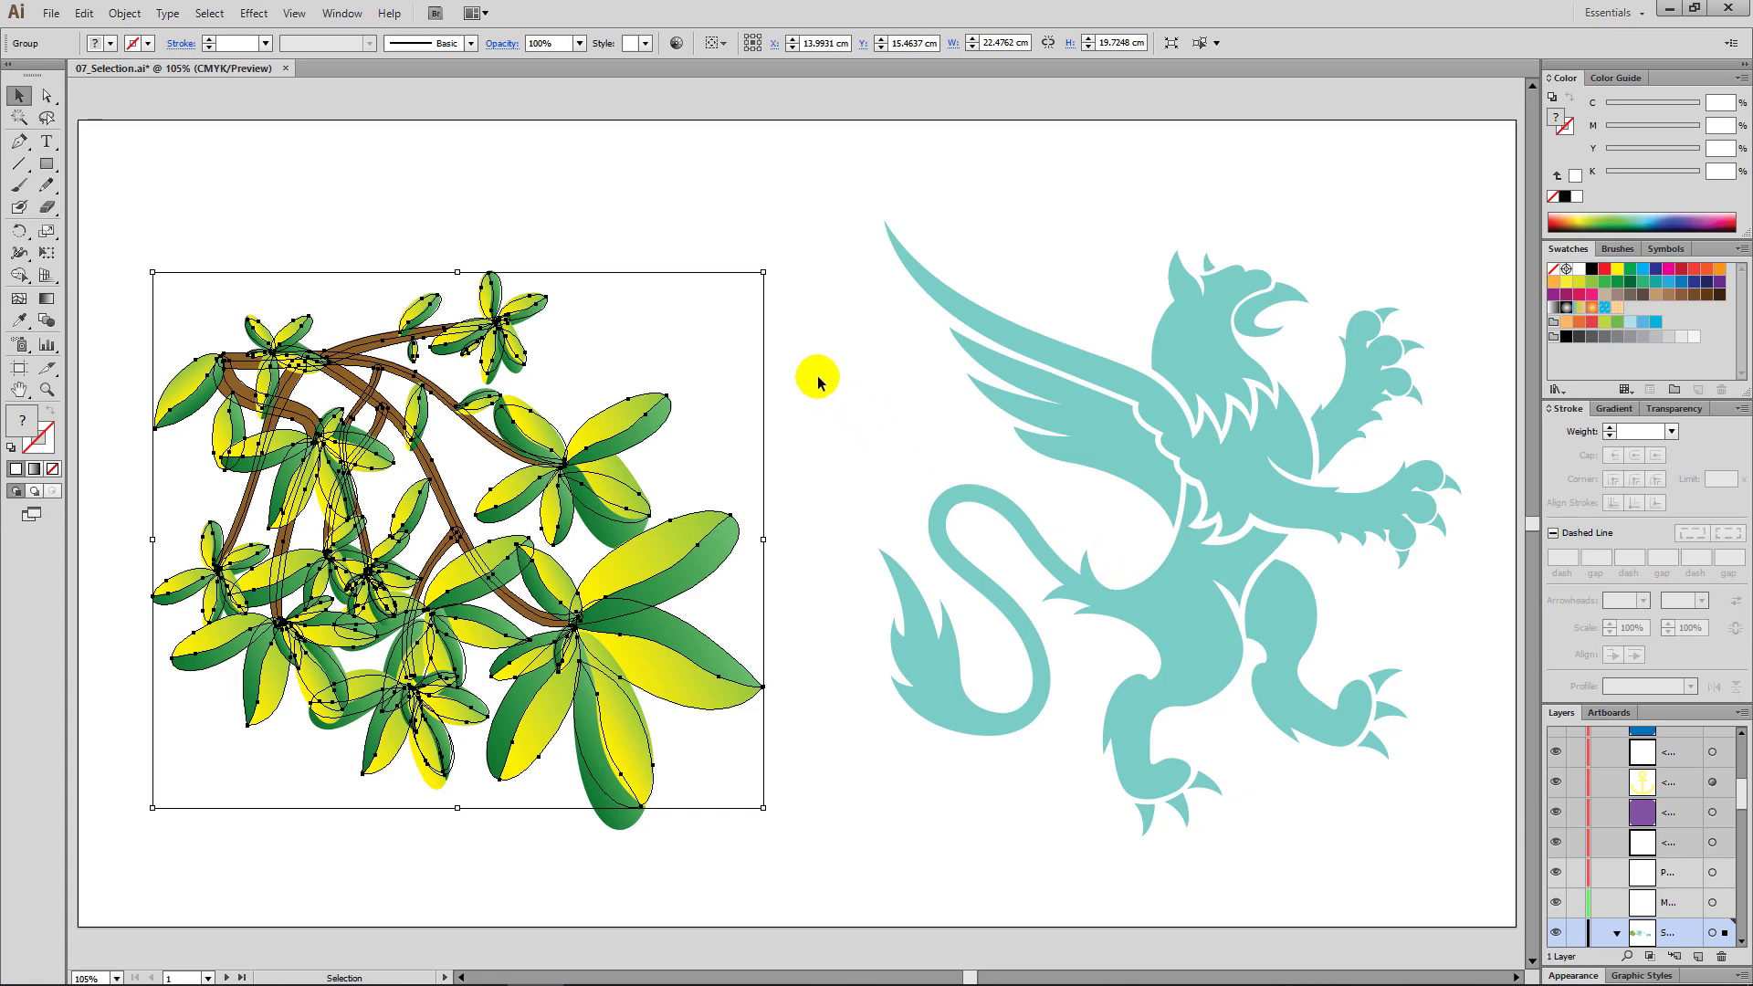
{"action": "left_click", "coordinate": [665, 238]}
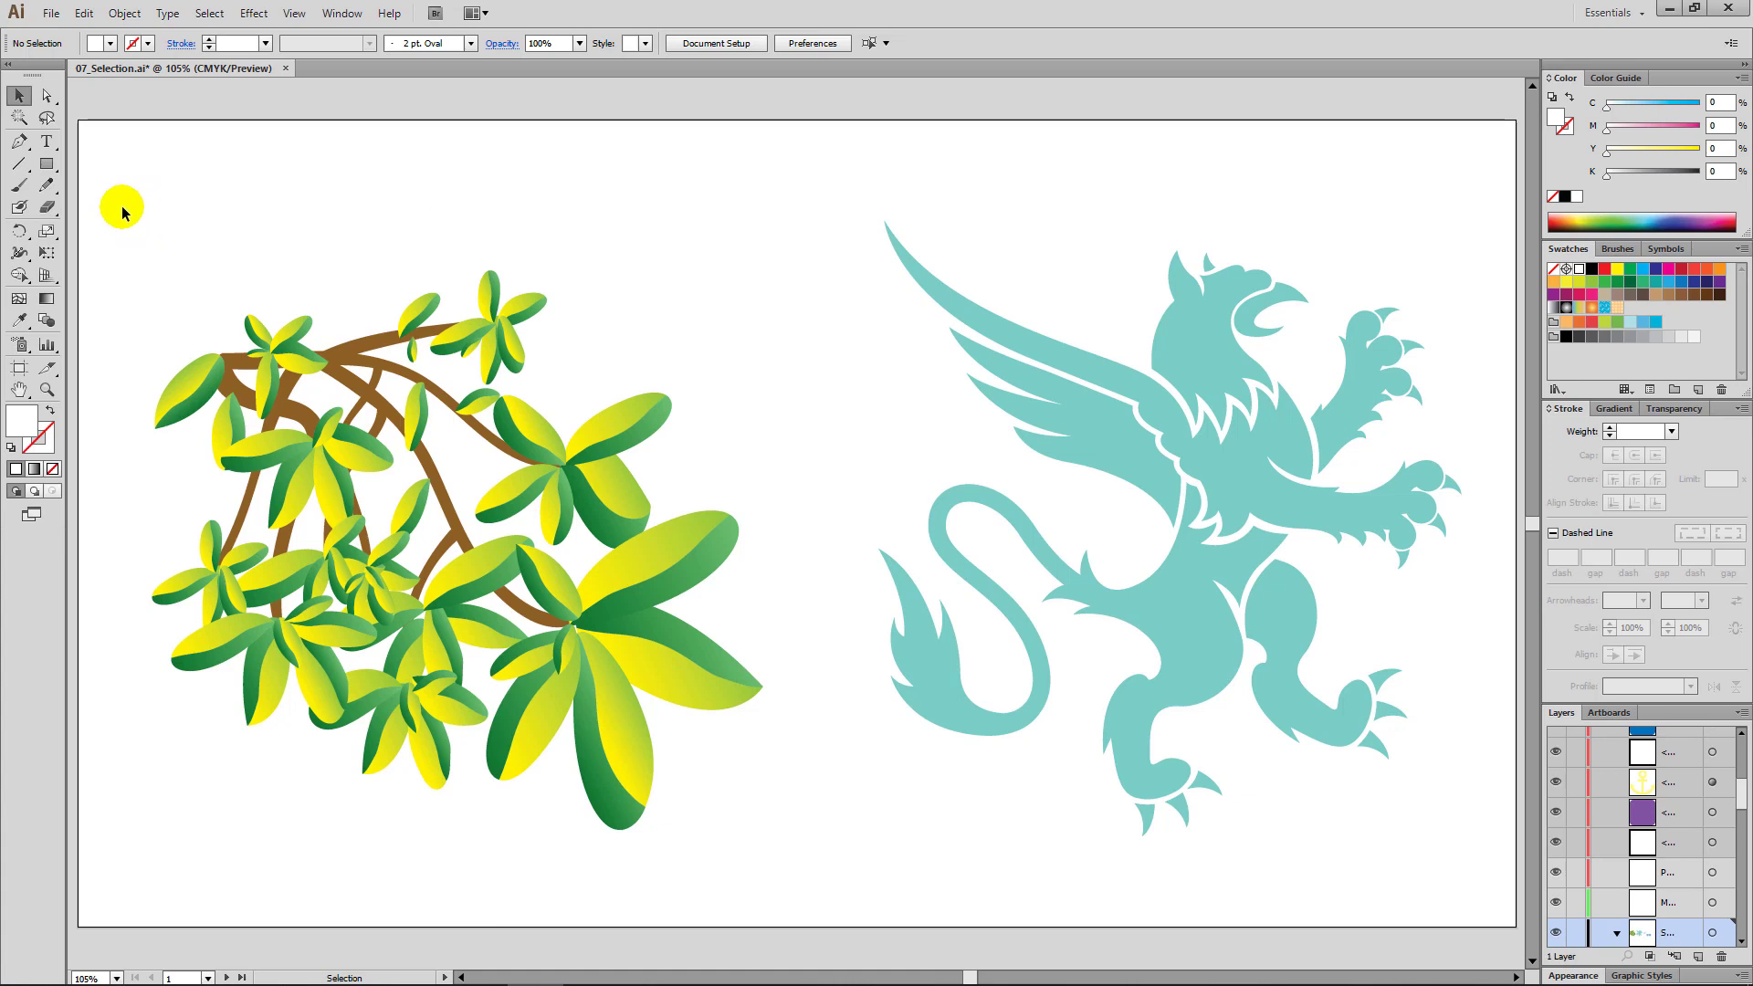
{"action": "left_click", "coordinate": [18, 142]}
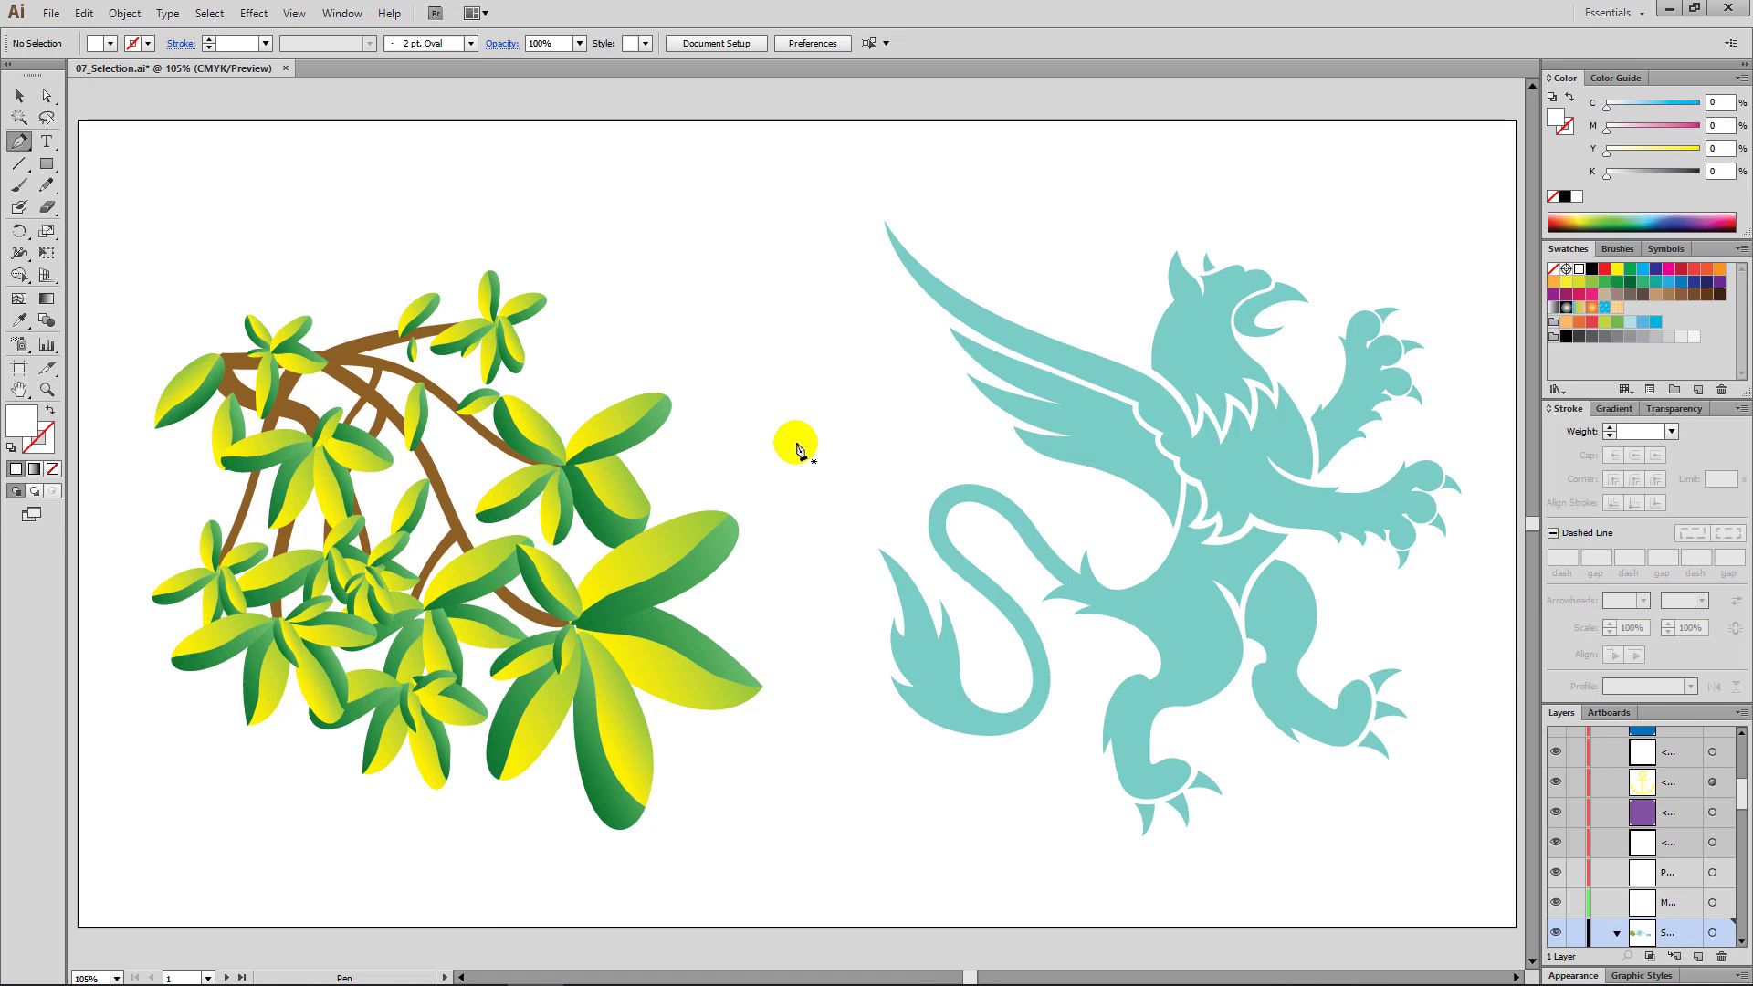
{"action": "key", "text": "ctrl"}
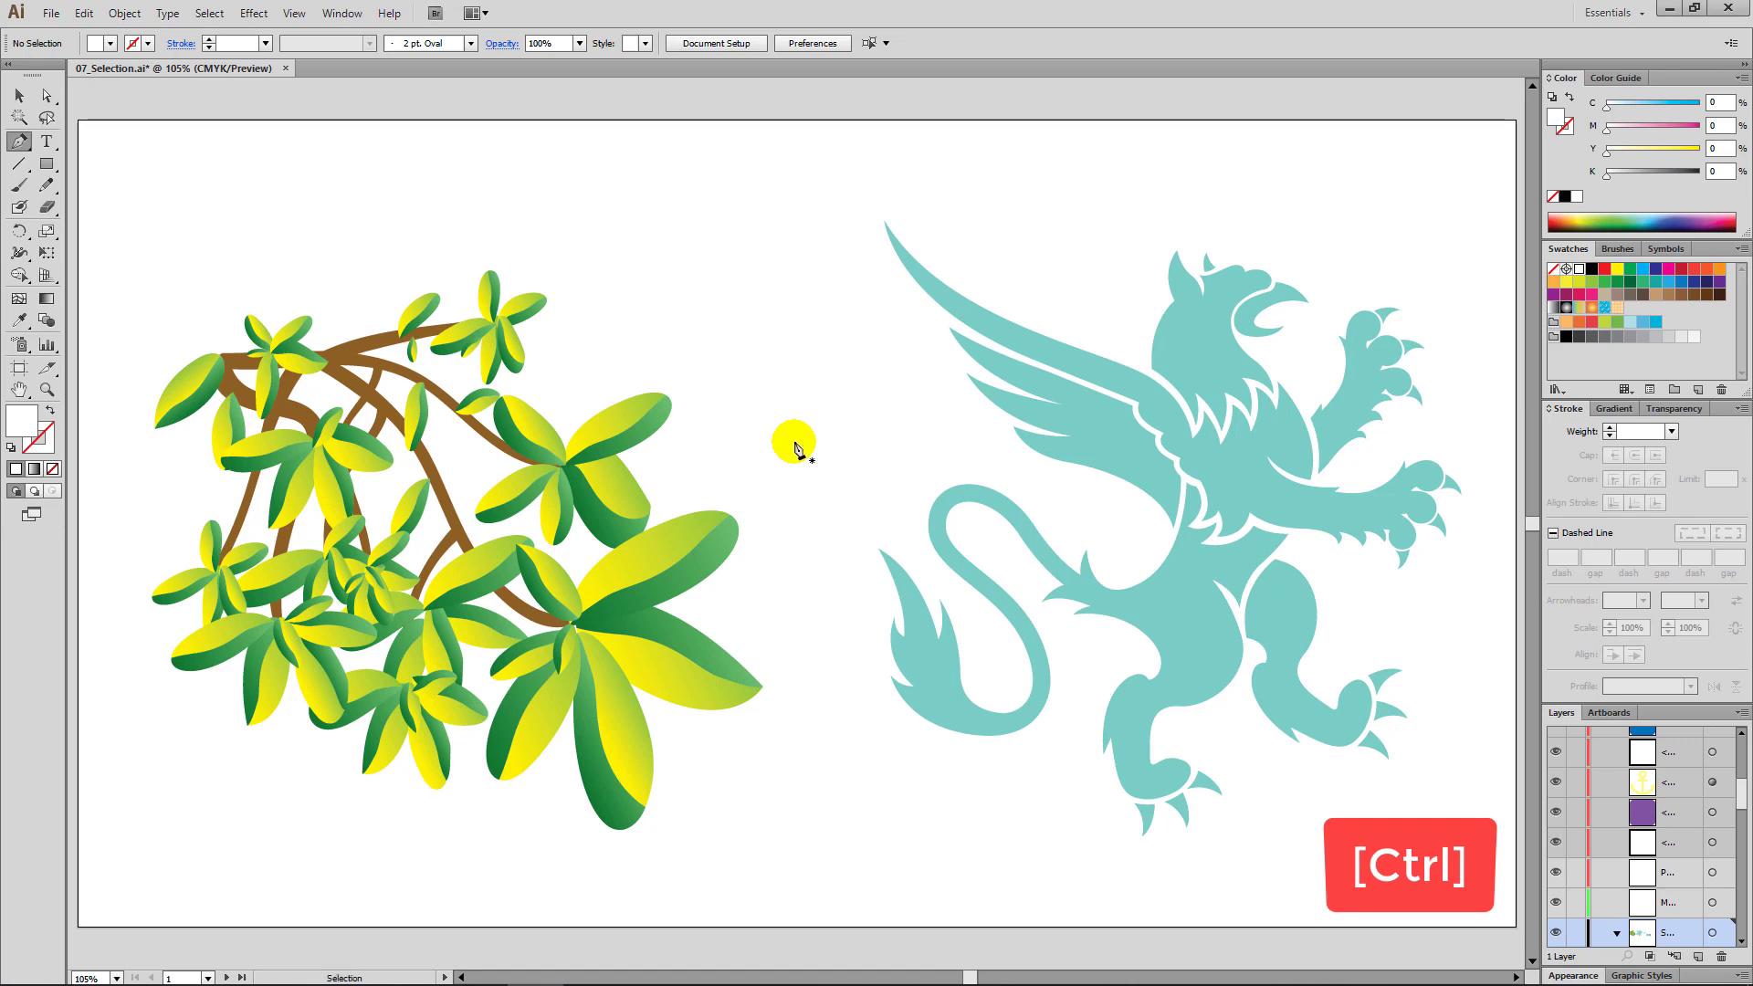
{"action": "key", "text": "ctrl"}
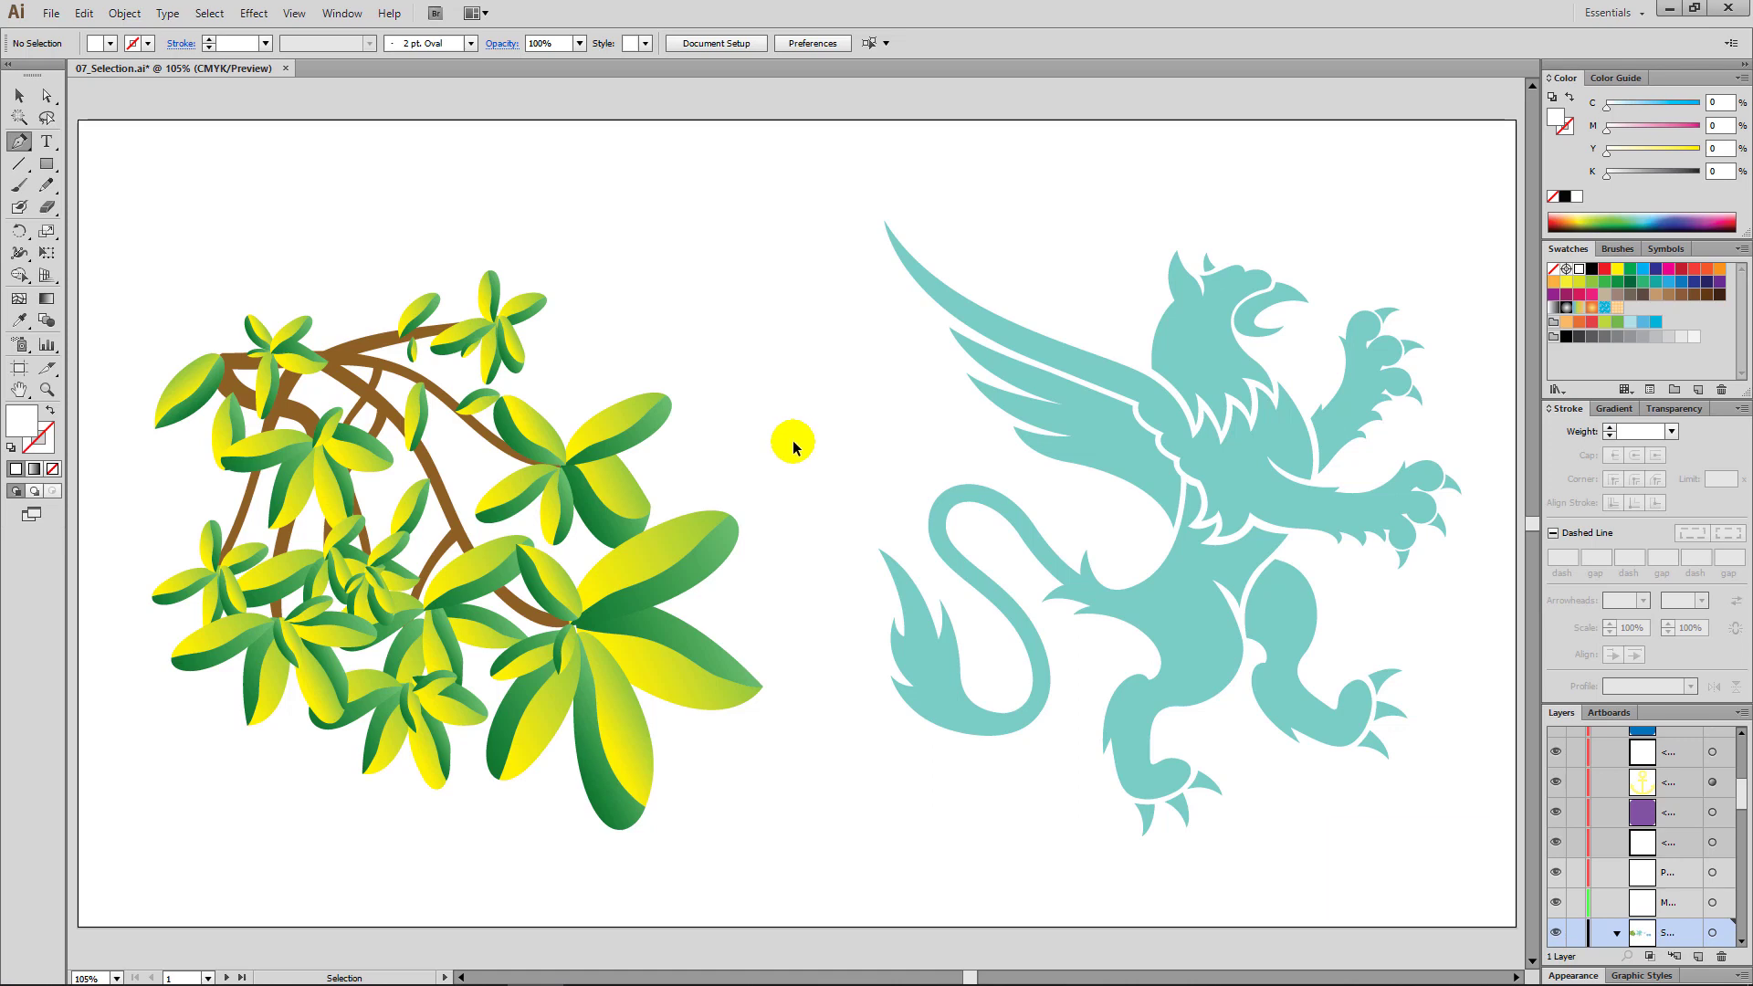
{"action": "key", "text": "ctrl"}
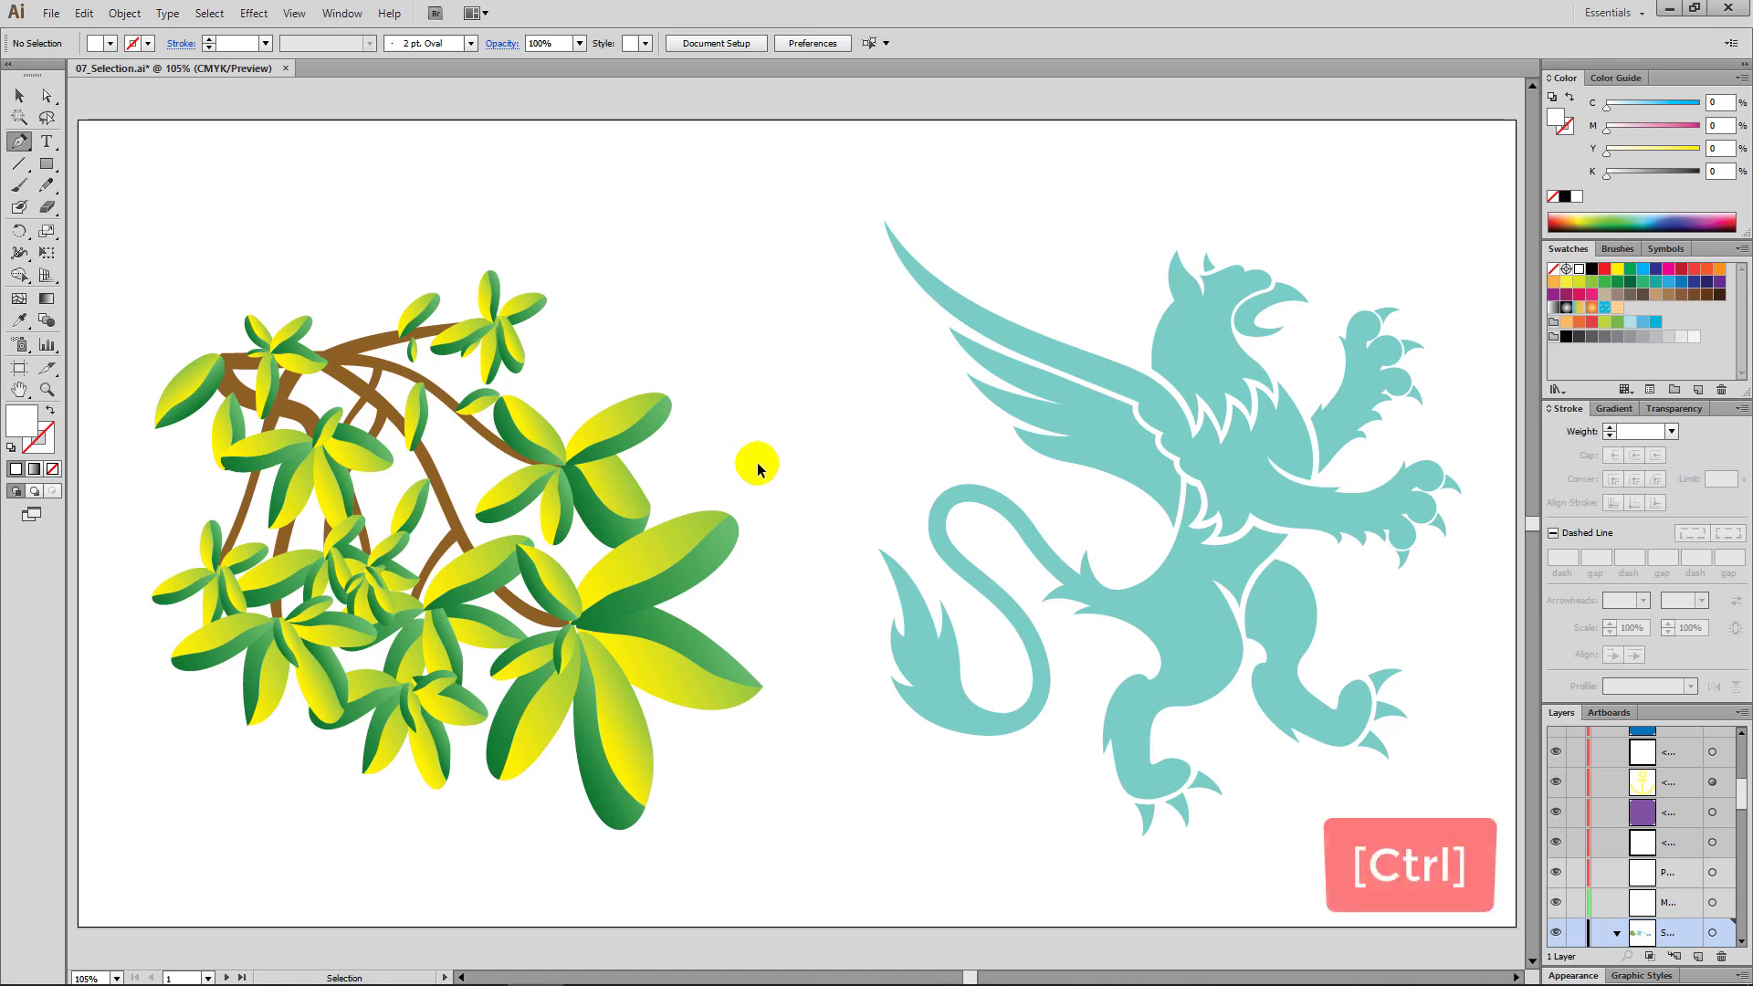
{"action": "left_click", "coordinate": [655, 451], "text": "ctrl"}
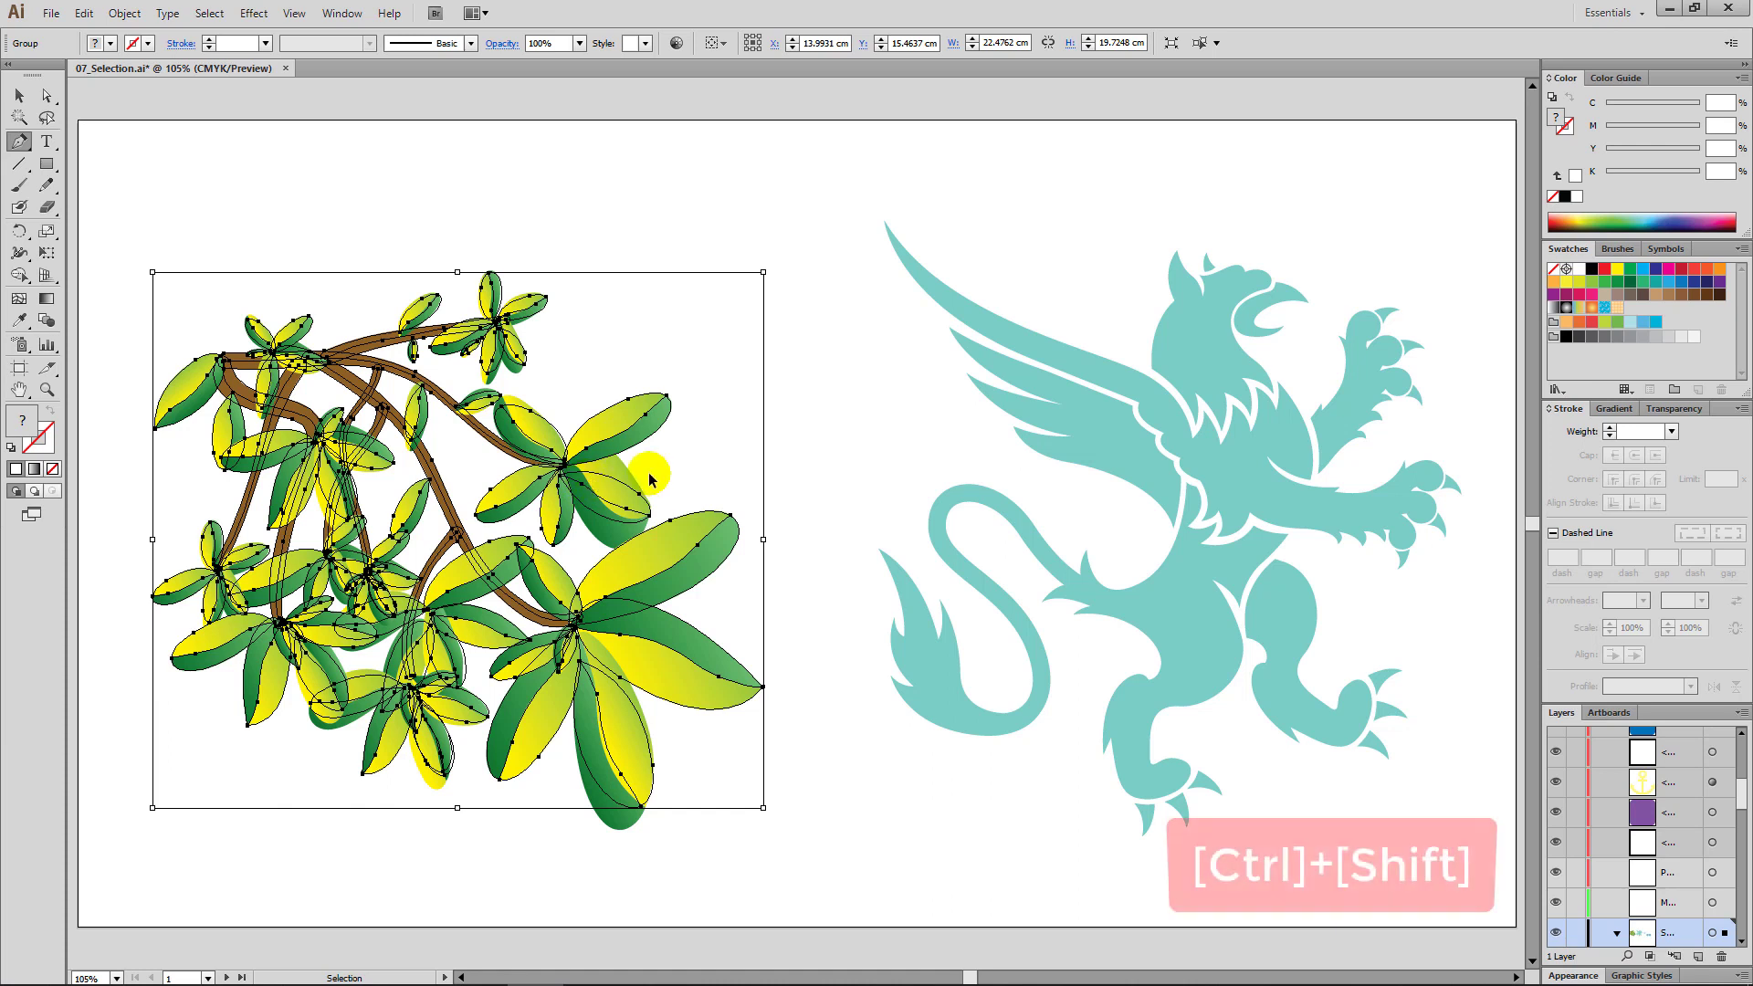
{"action": "left_click", "coordinate": [1067, 416], "text": "ctrl+shift"}
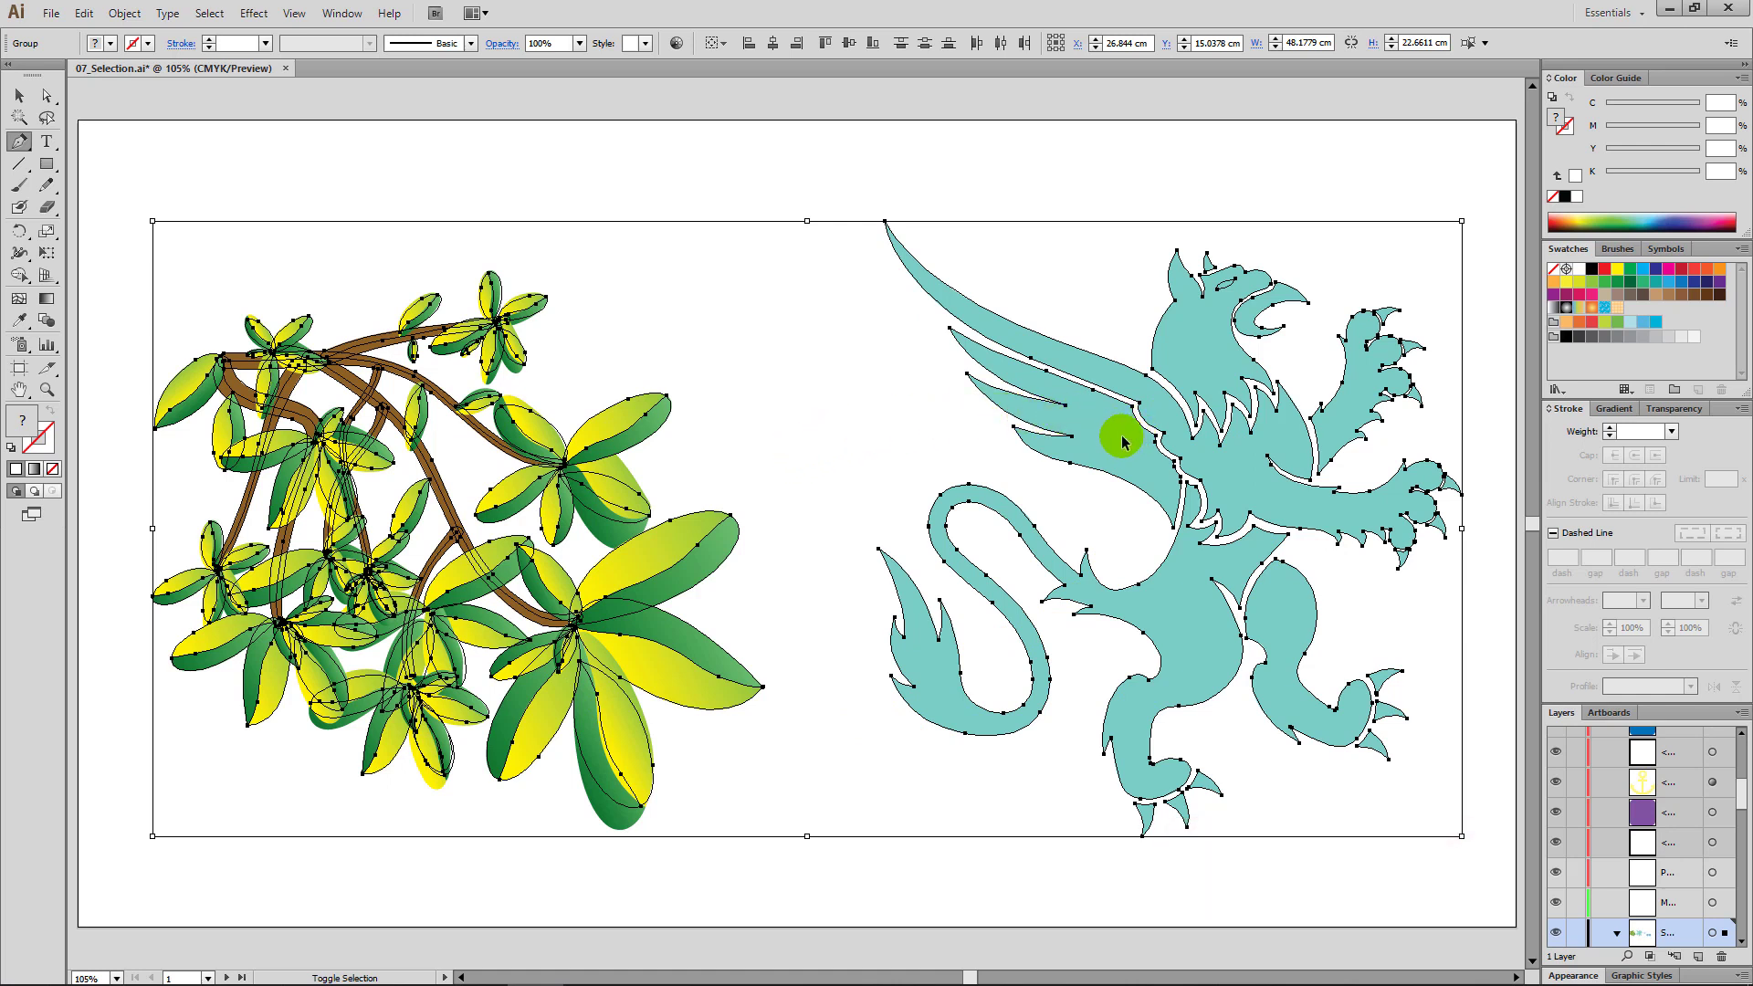
{"action": "key", "text": "ctrl+shift"}
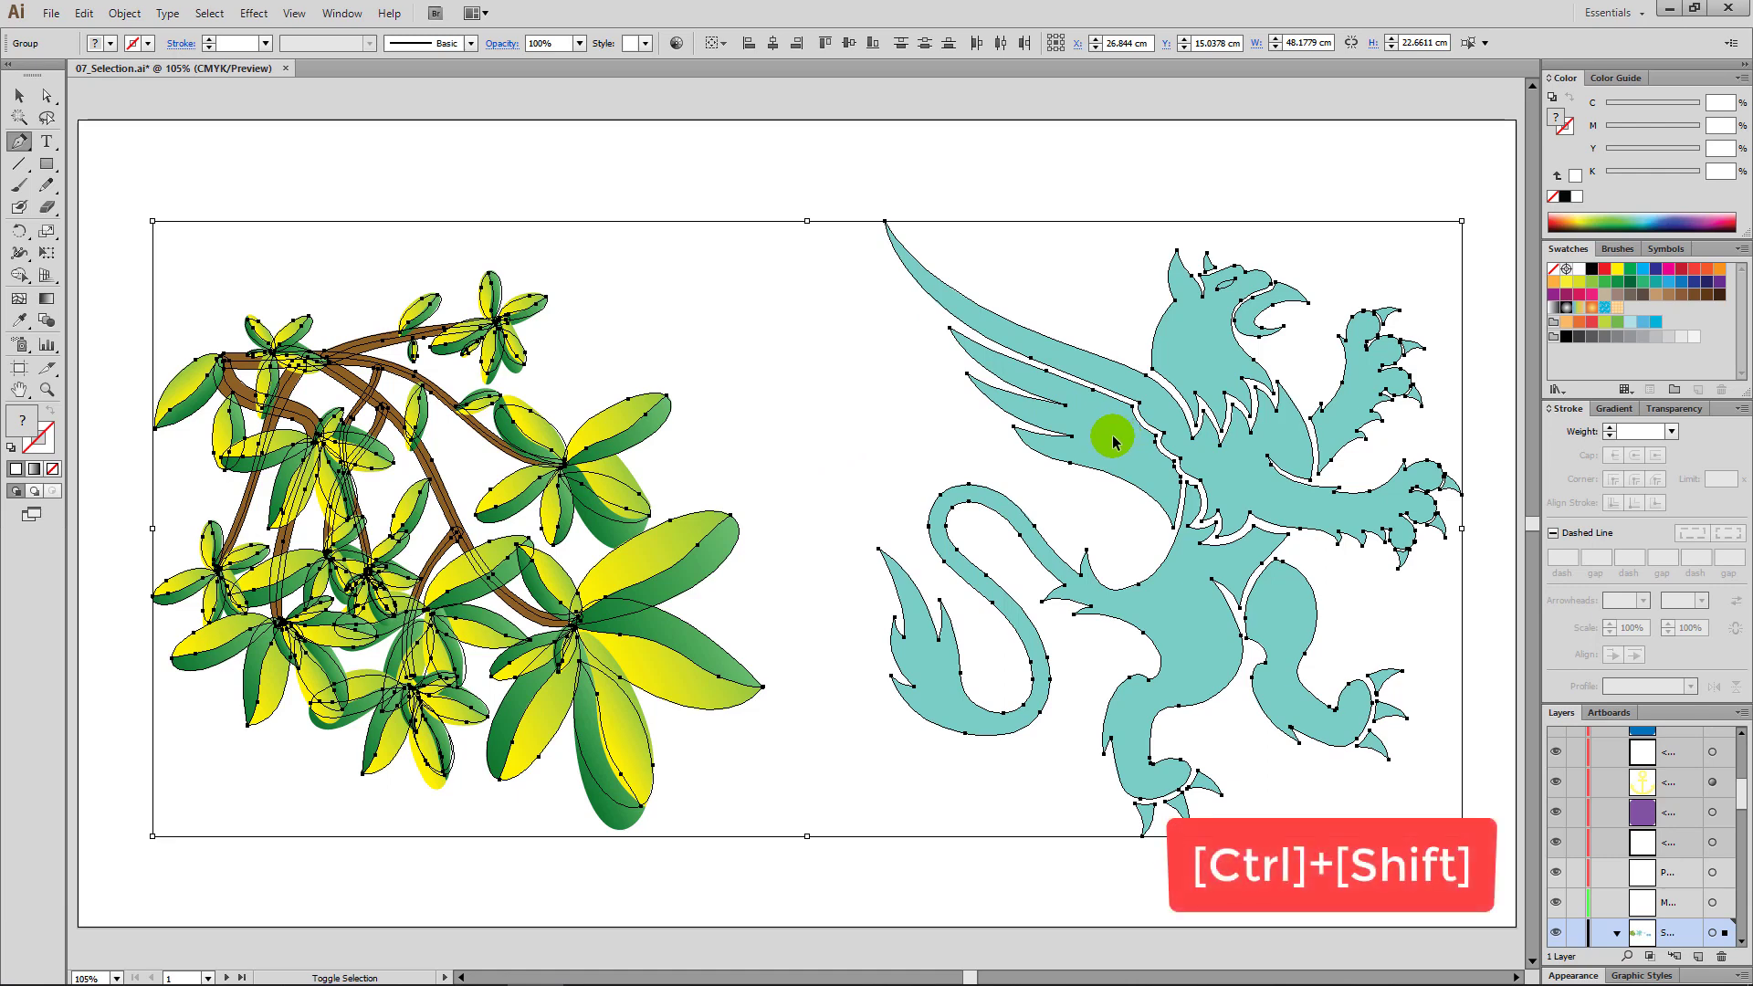
{"action": "left_click", "coordinate": [1112, 442], "text": "ctrl+shift"}
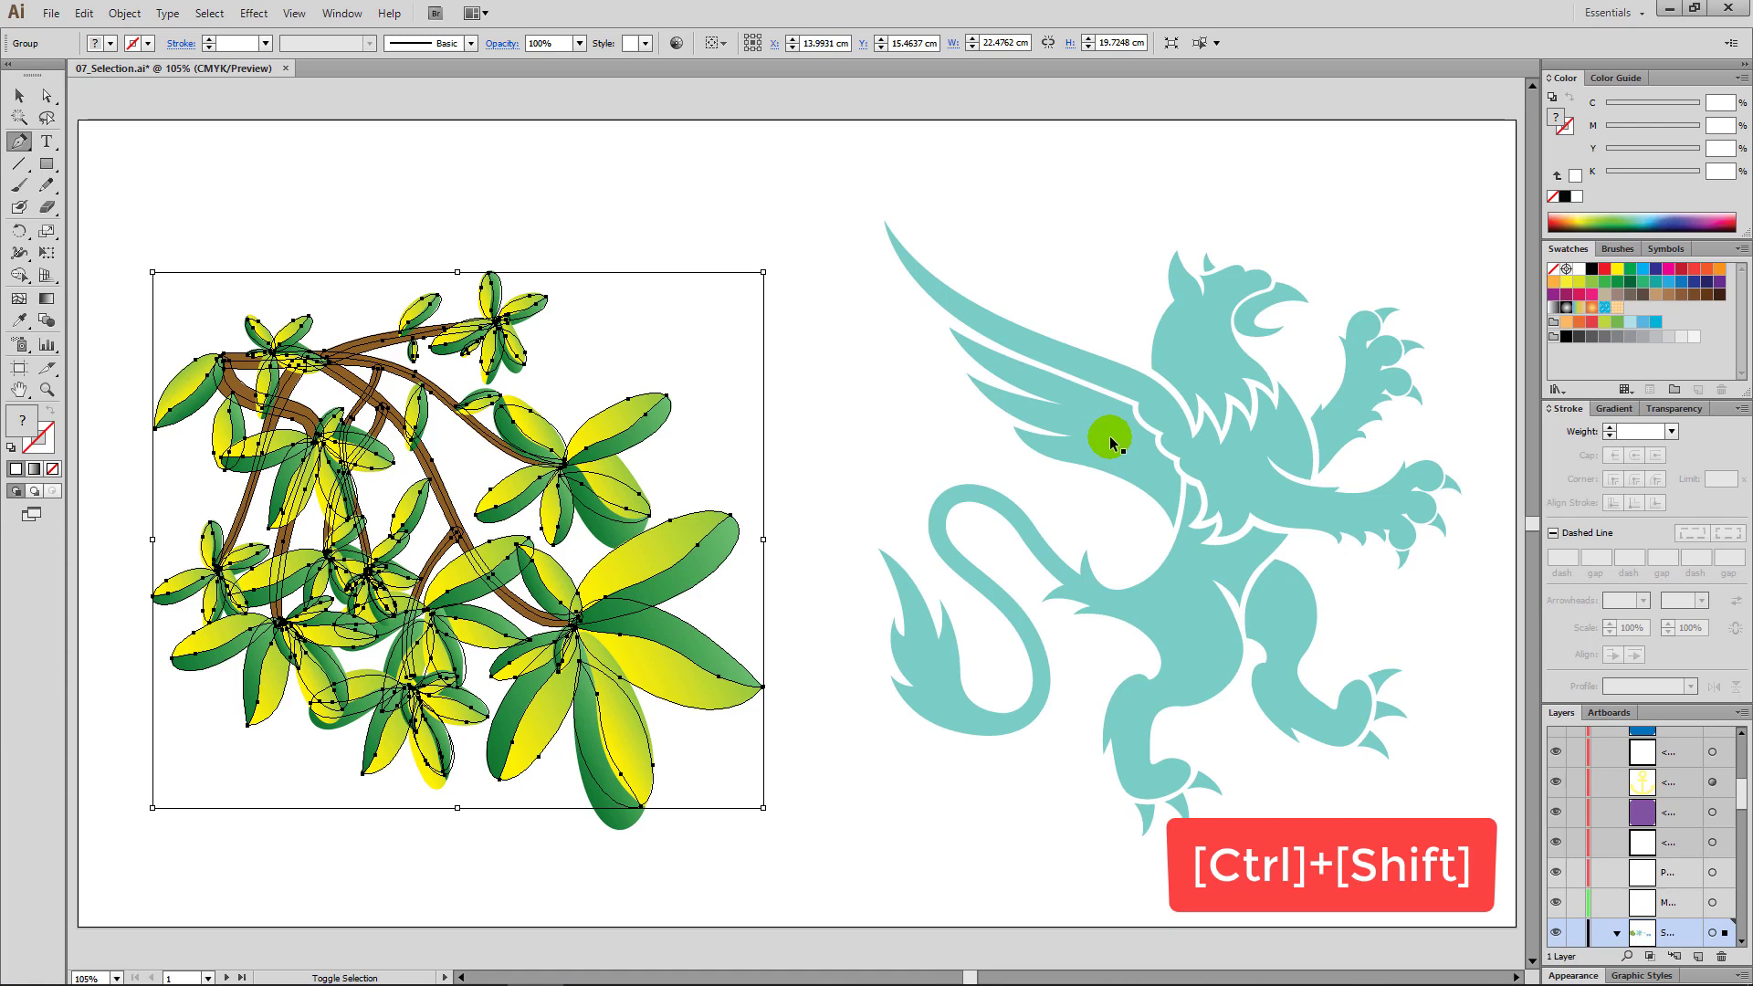
{"action": "left_click", "coordinate": [624, 440], "text": "ctrl+shift"}
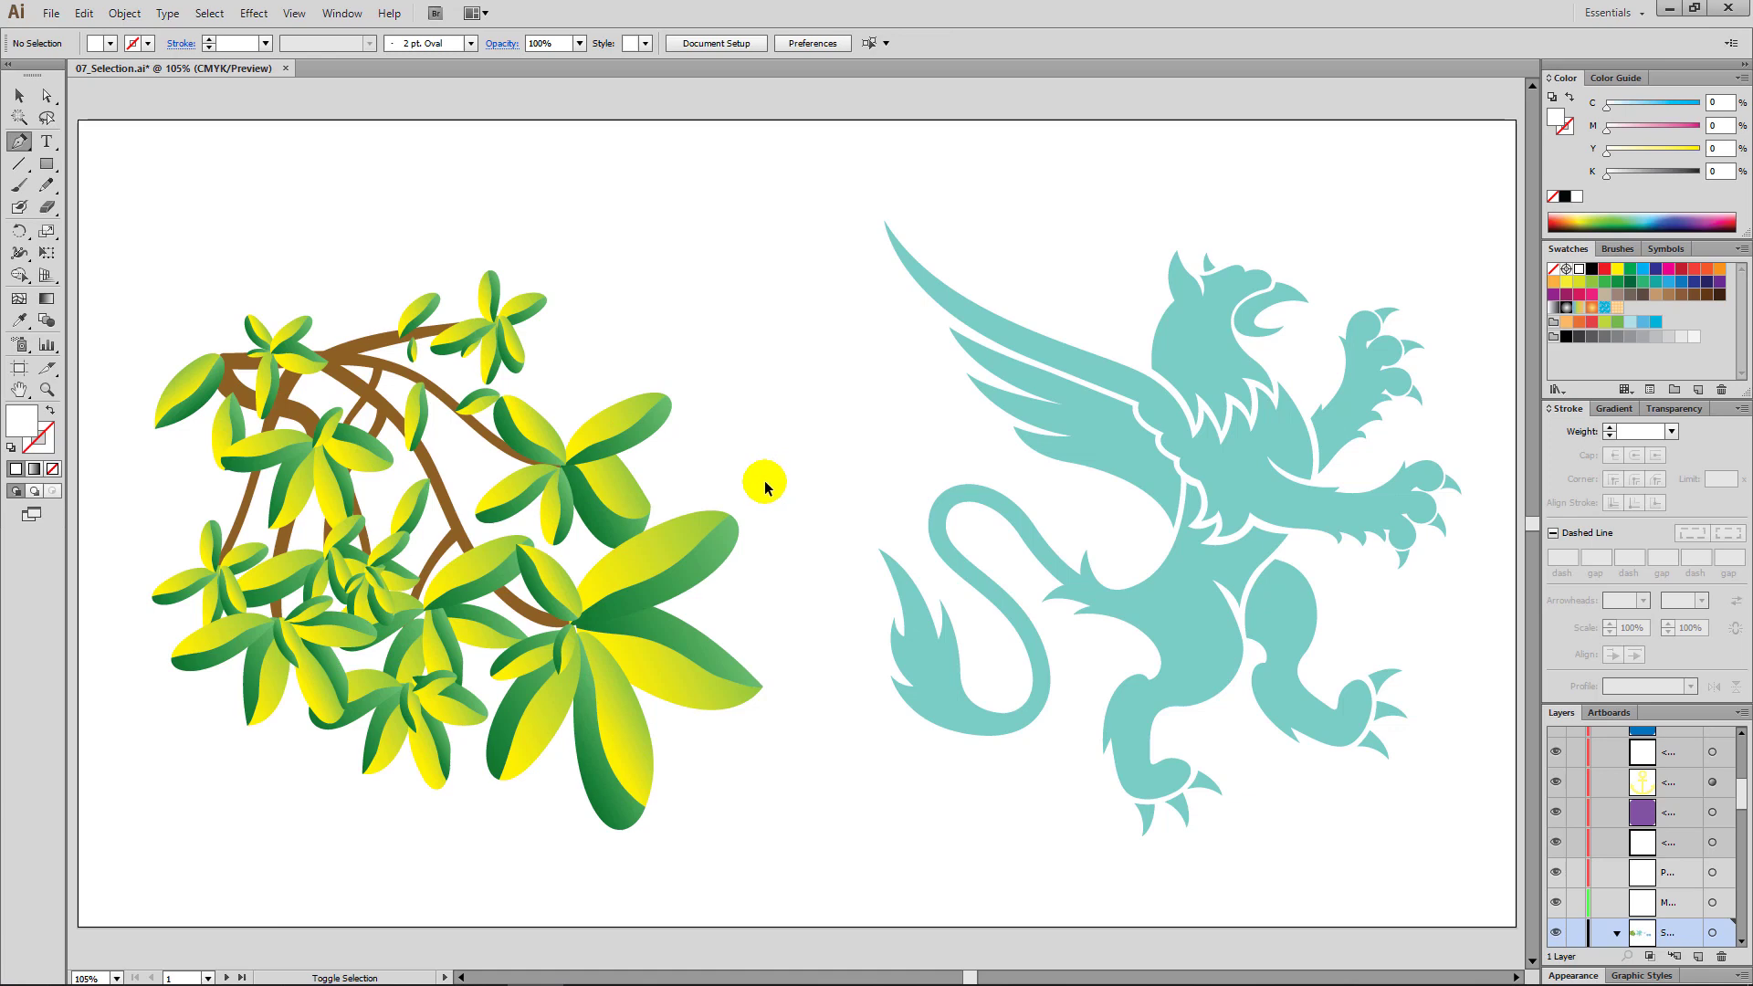
{"action": "left_click", "coordinate": [635, 447], "text": "ctrl"}
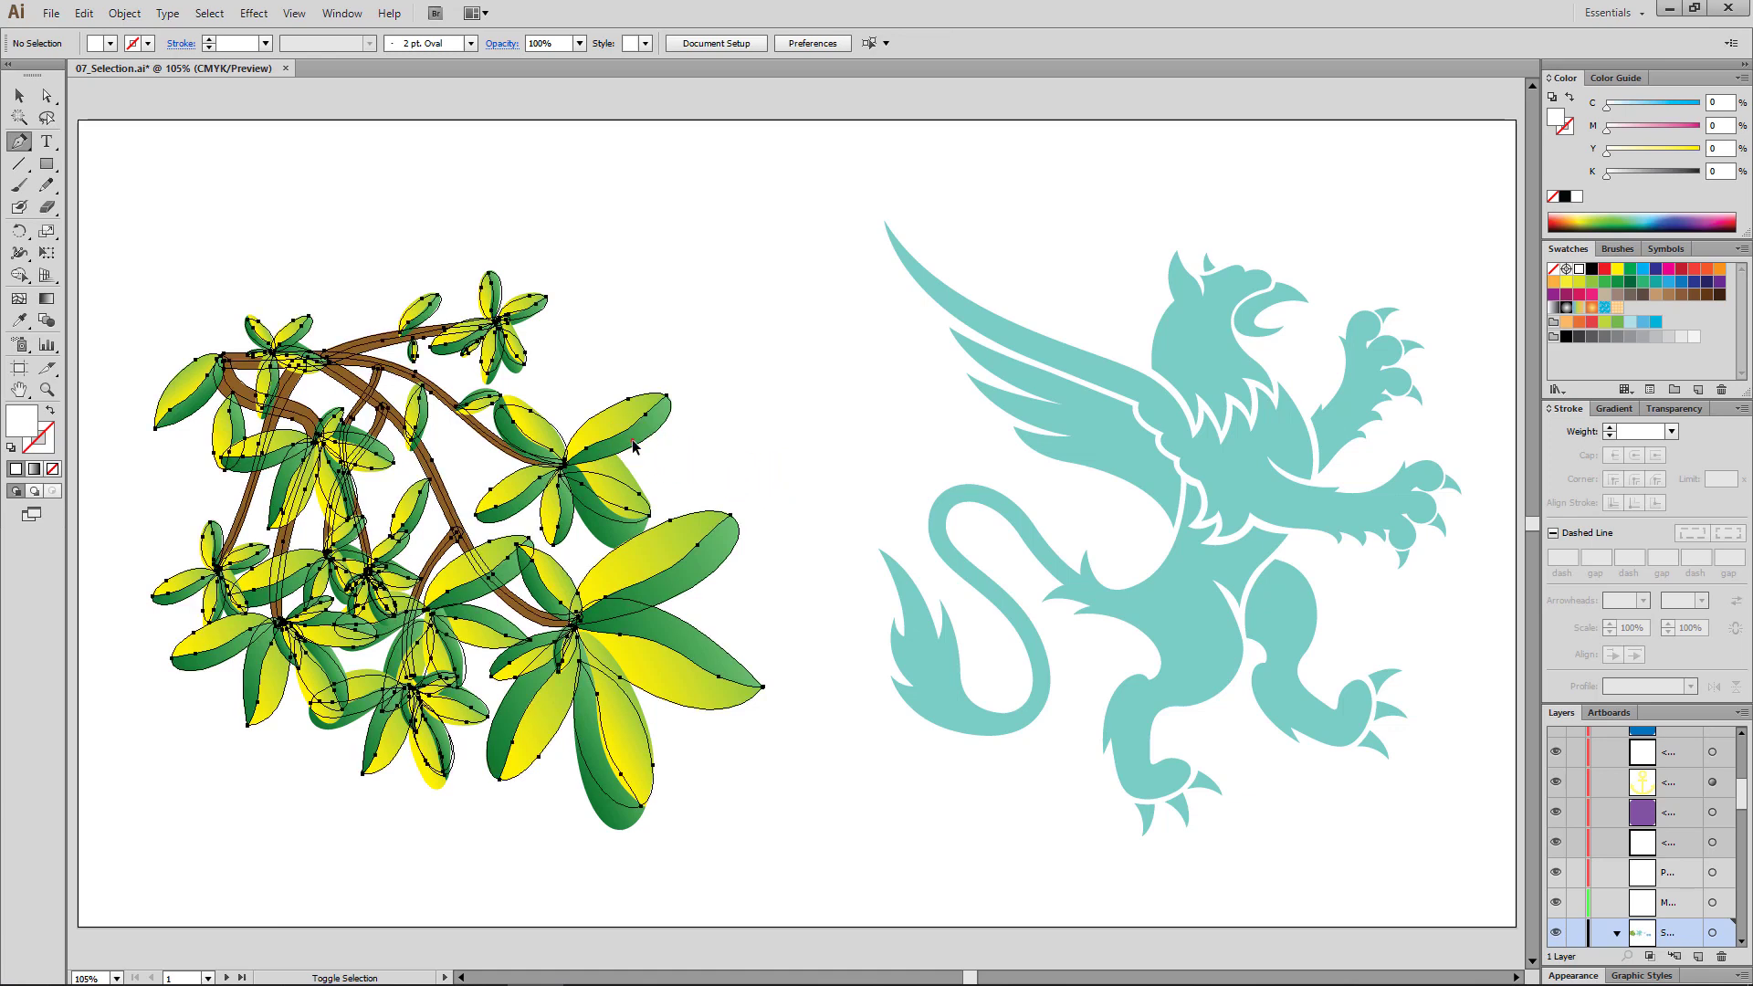
{"action": "left_click", "coordinate": [827, 457], "text": "ctrl"}
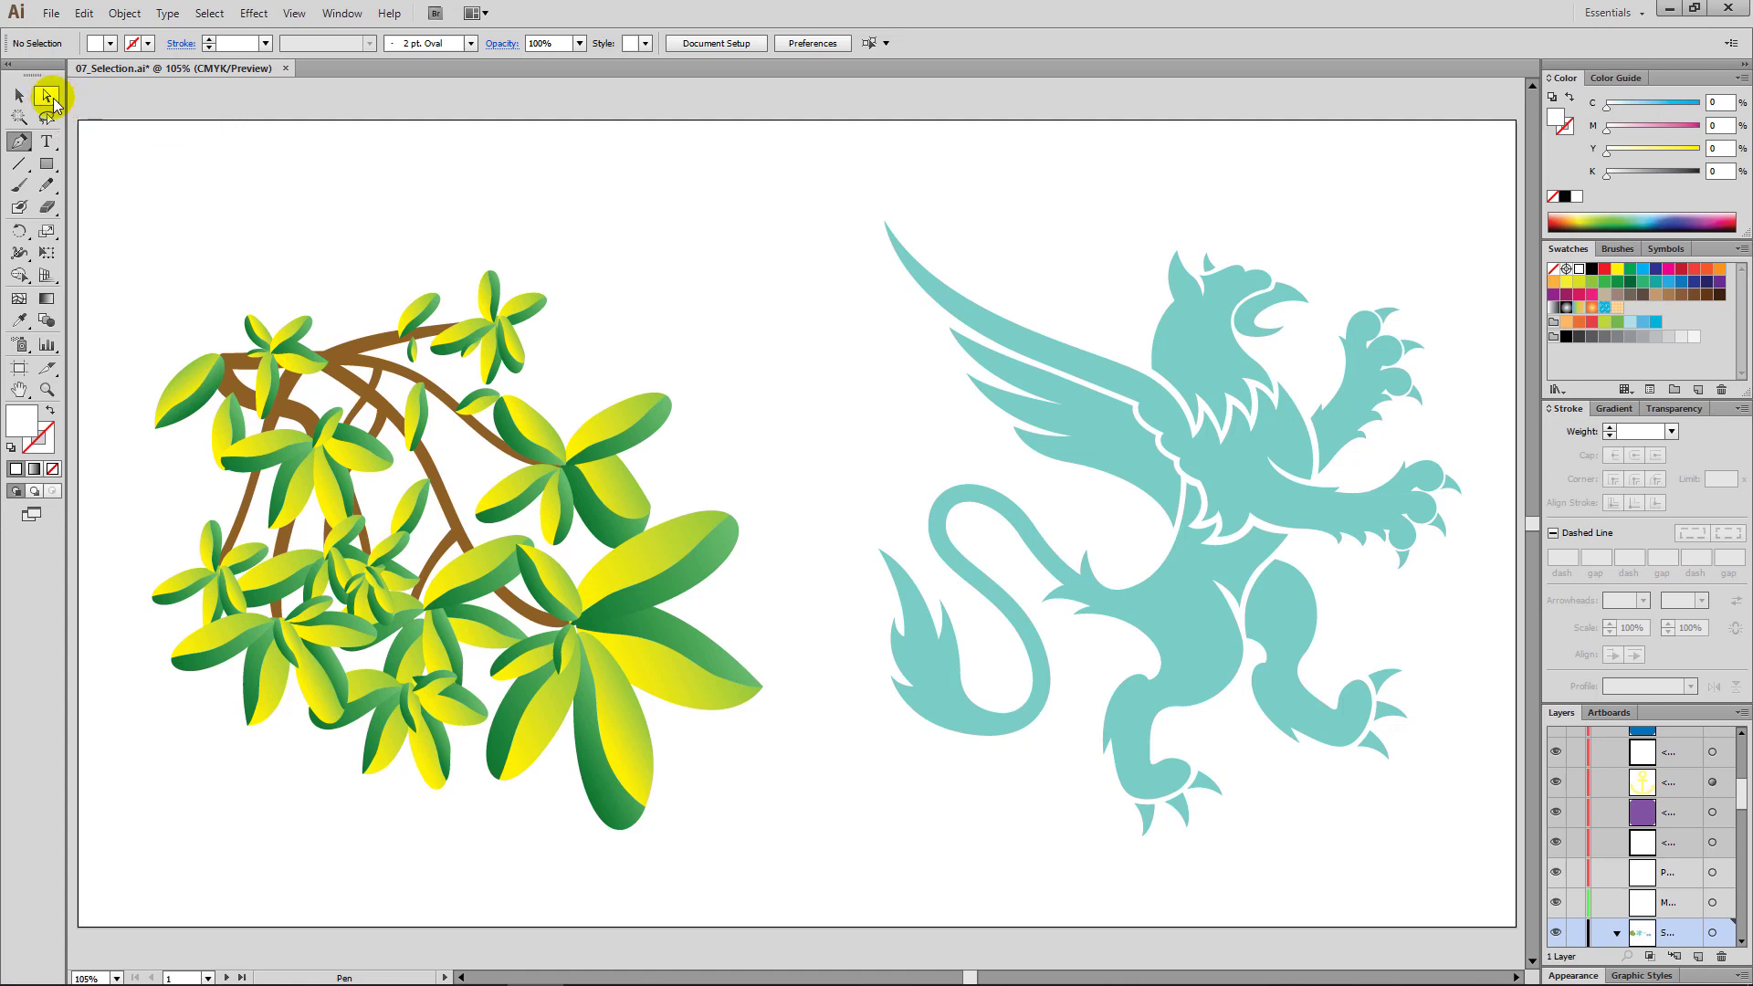
Step: Direct-select the griffin's wing and drag its top feather tip anchor up and left
{"action": "key", "text": "a"}
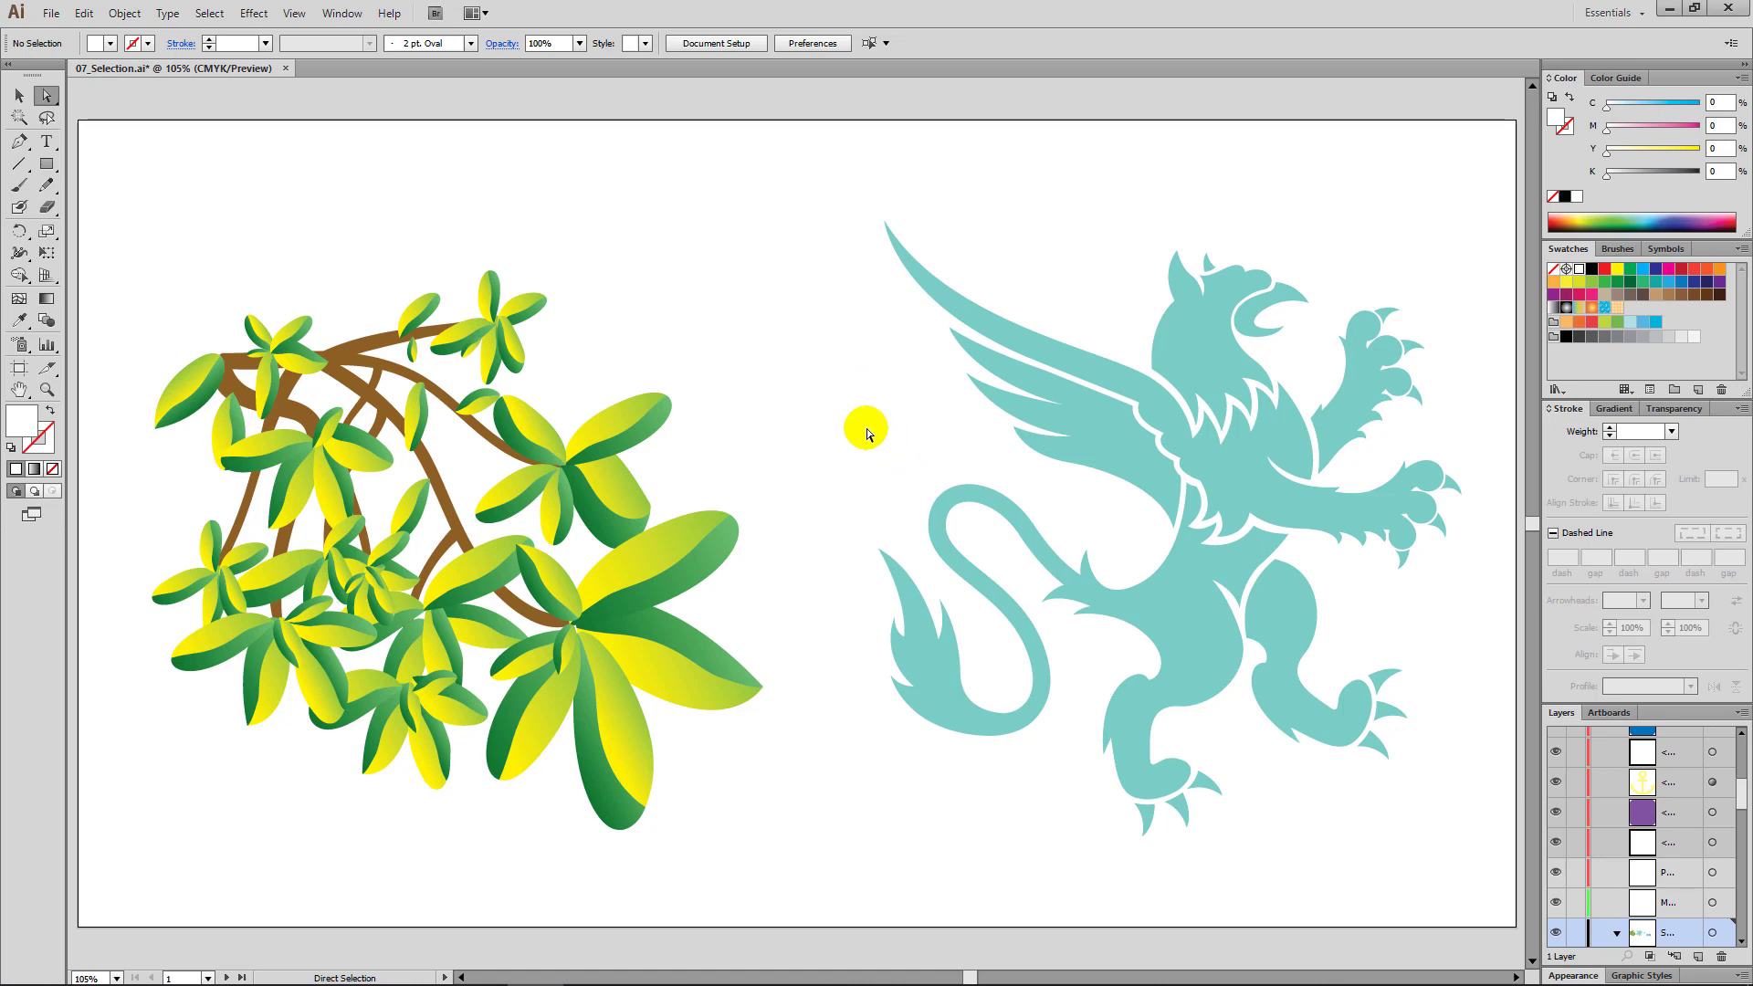
{"action": "mouse_move", "coordinate": [875, 430]}
{"action": "left_mouse_down"}
{"action": "mouse_move", "coordinate": [850, 207]}
{"action": "mouse_move", "coordinate": [954, 310]}
{"action": "left_mouse_up"}
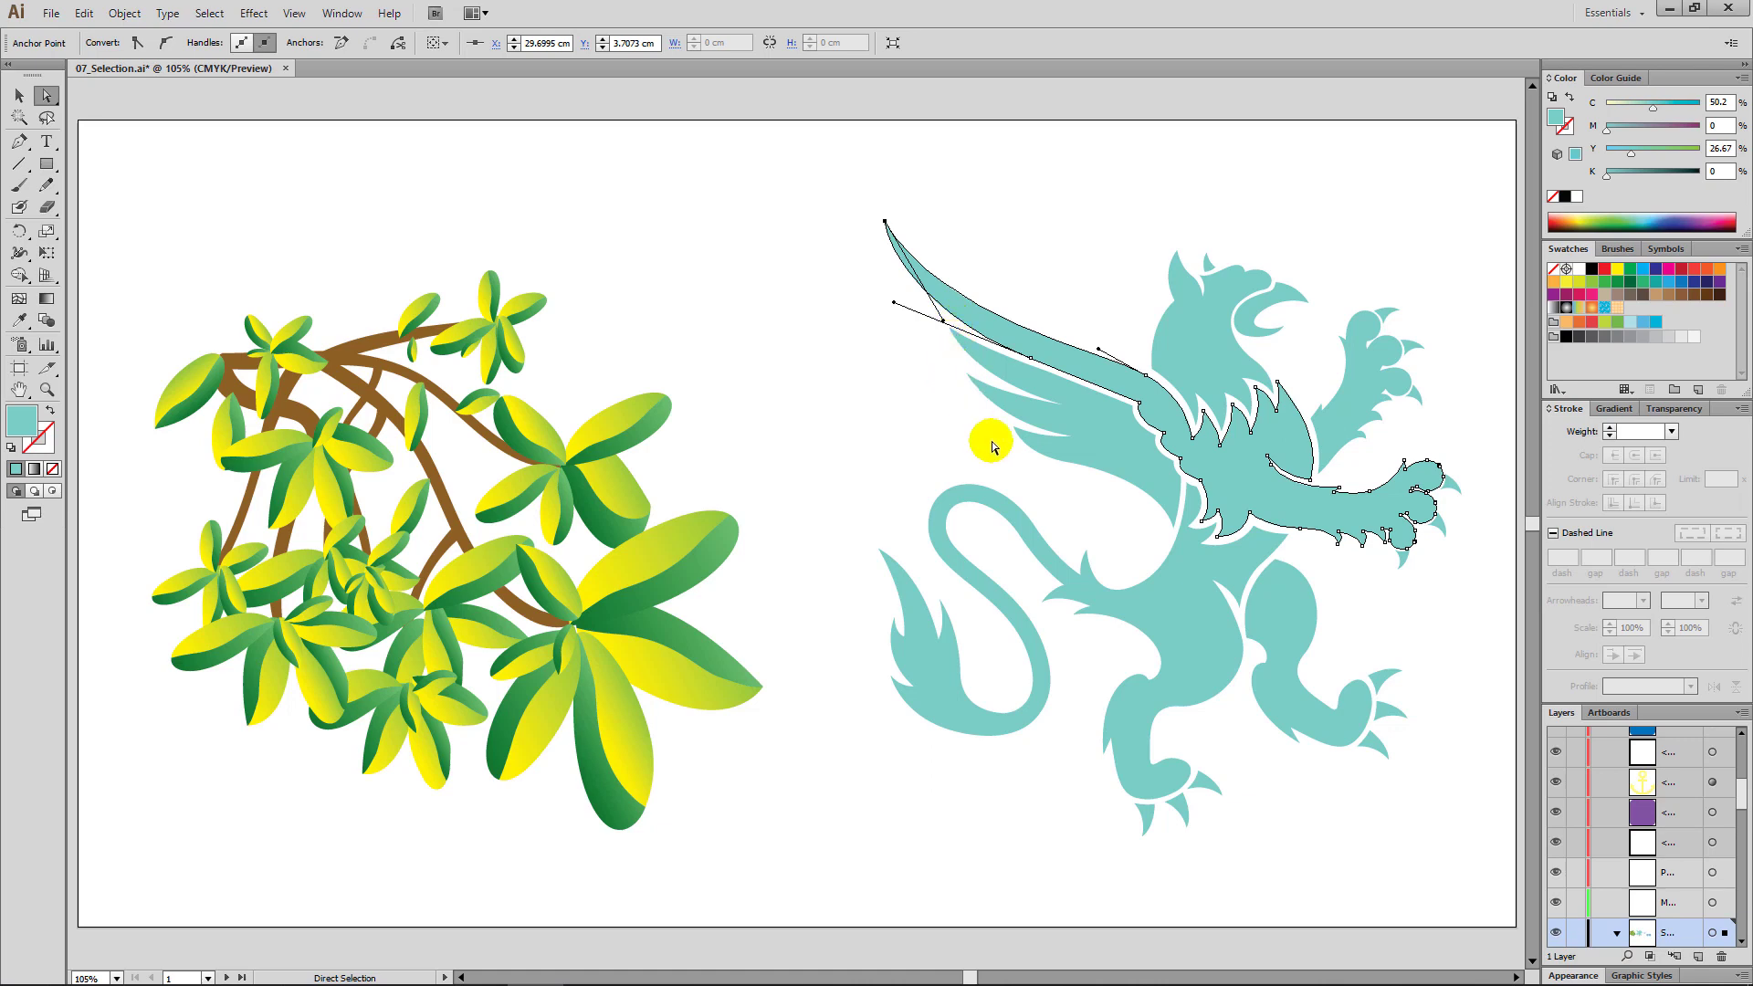
{"action": "left_click_drag", "start_coordinate": [997, 422], "coordinate": [1026, 459]}
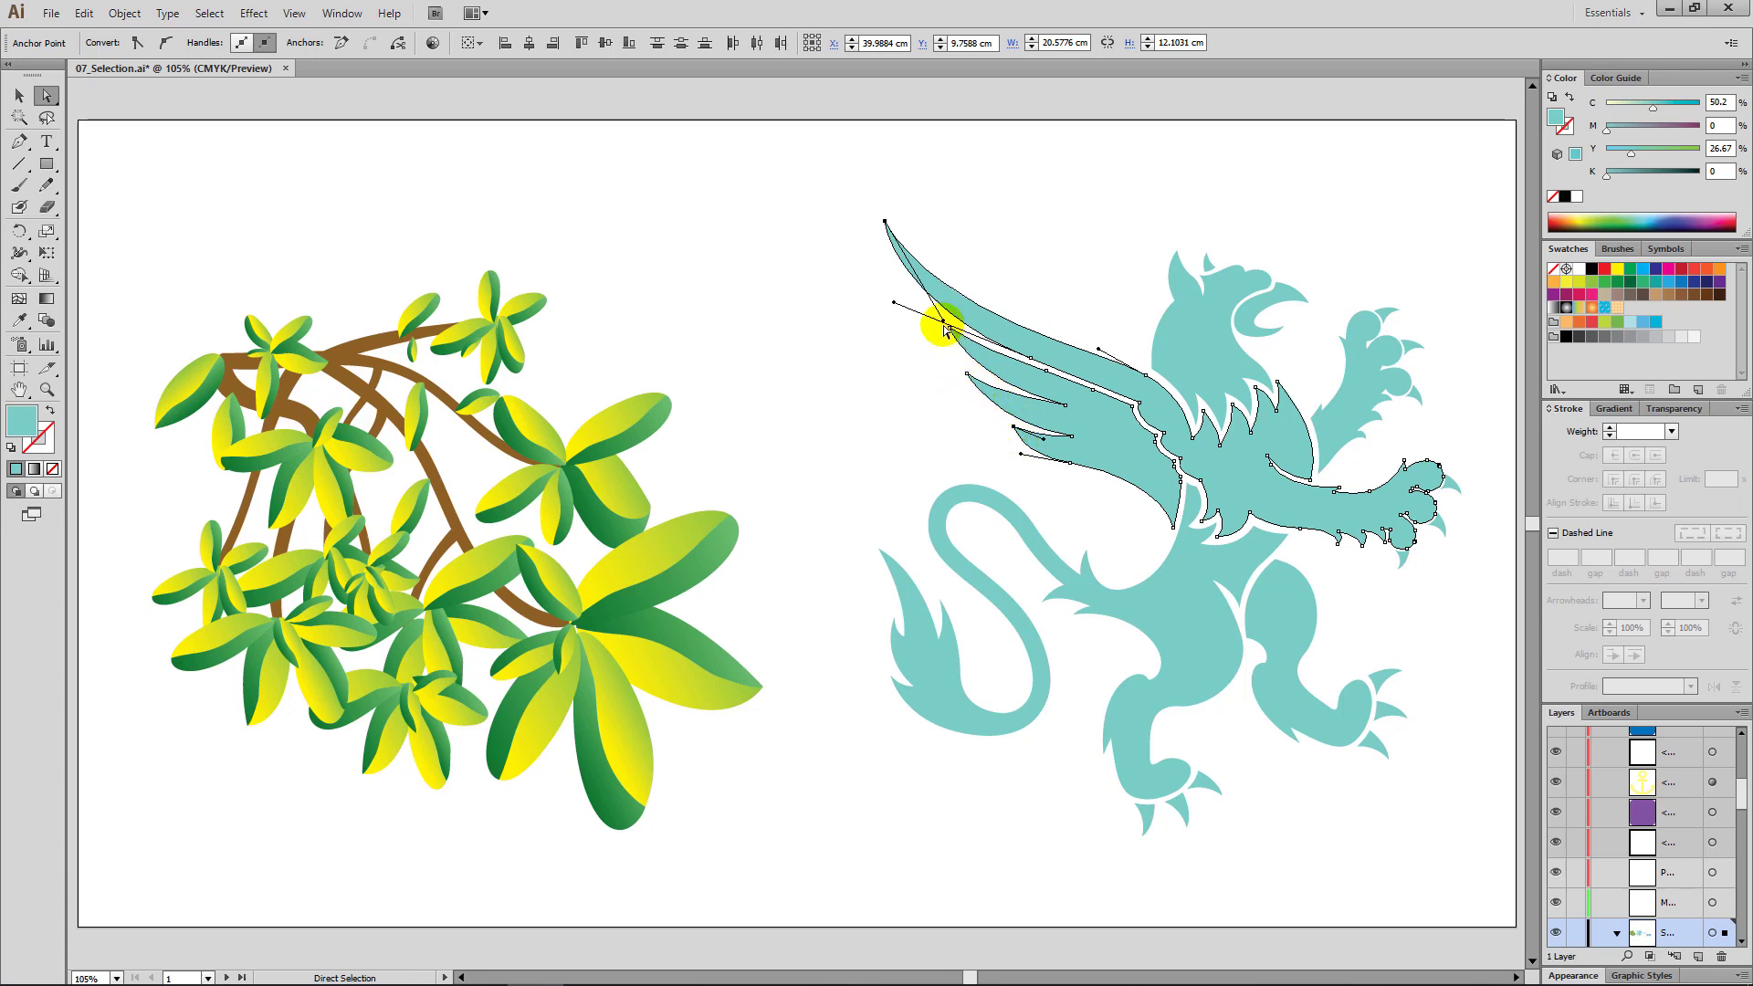
{"action": "left_click", "coordinate": [1152, 433]}
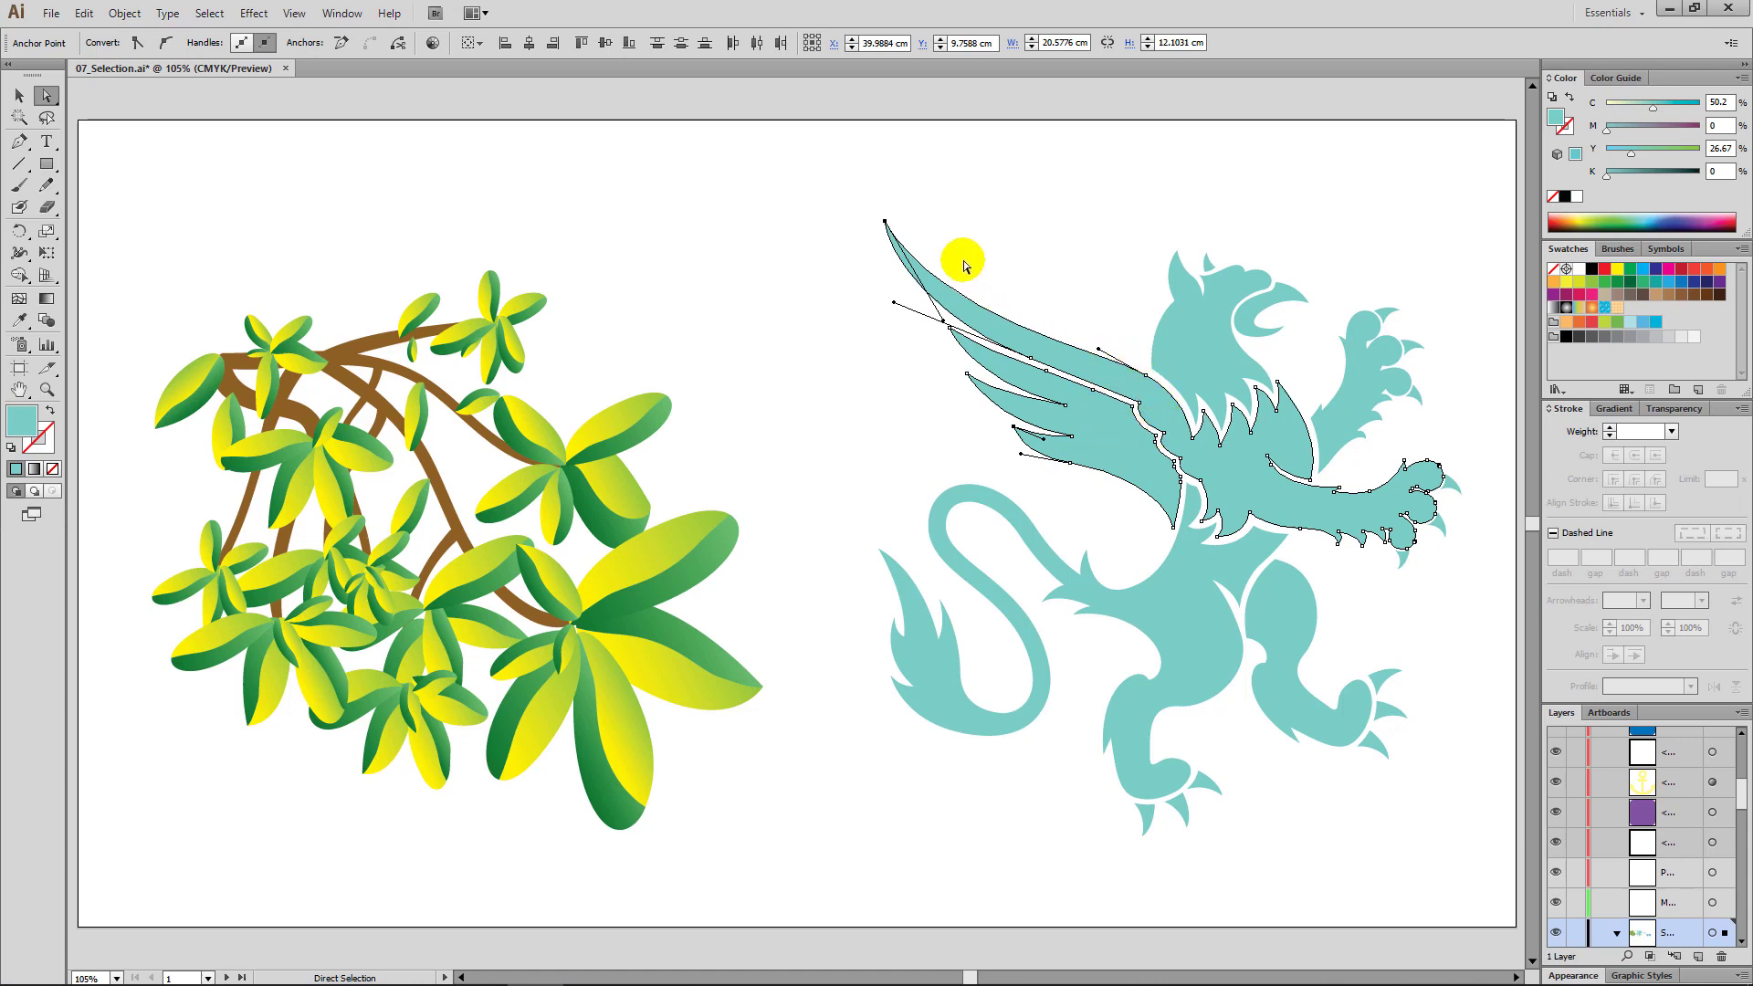
{"action": "left_click", "coordinate": [1045, 466]}
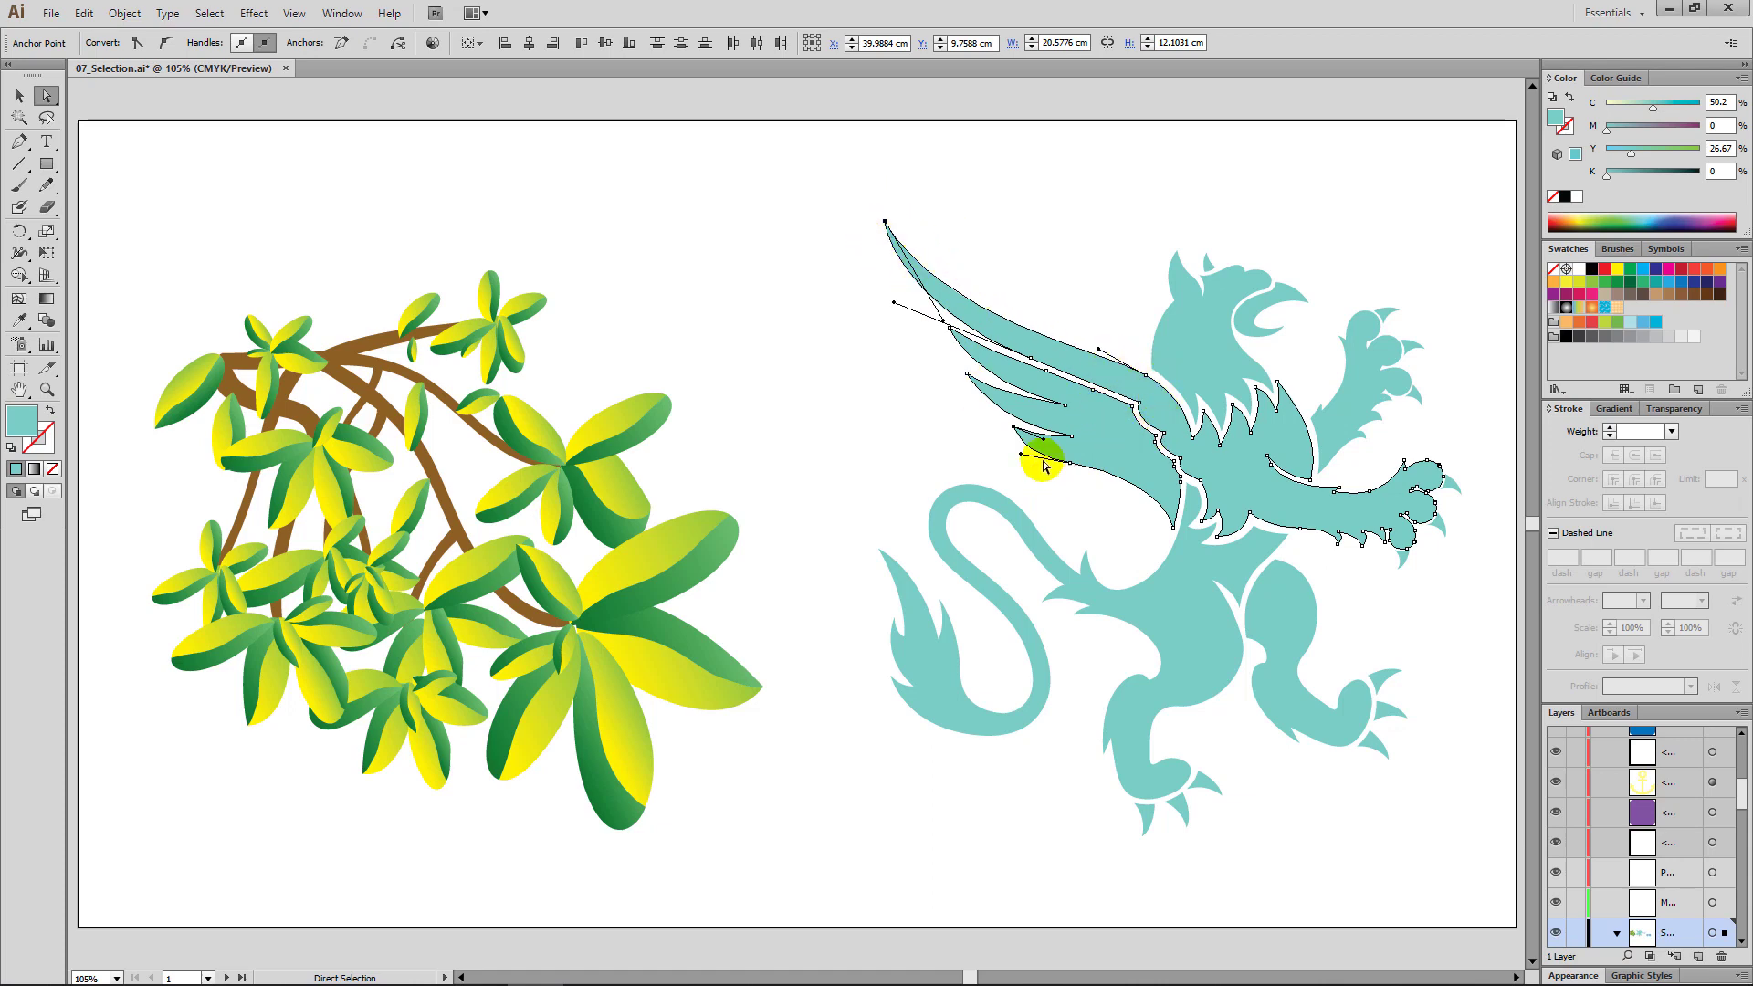
{"action": "left_click", "coordinate": [1013, 427]}
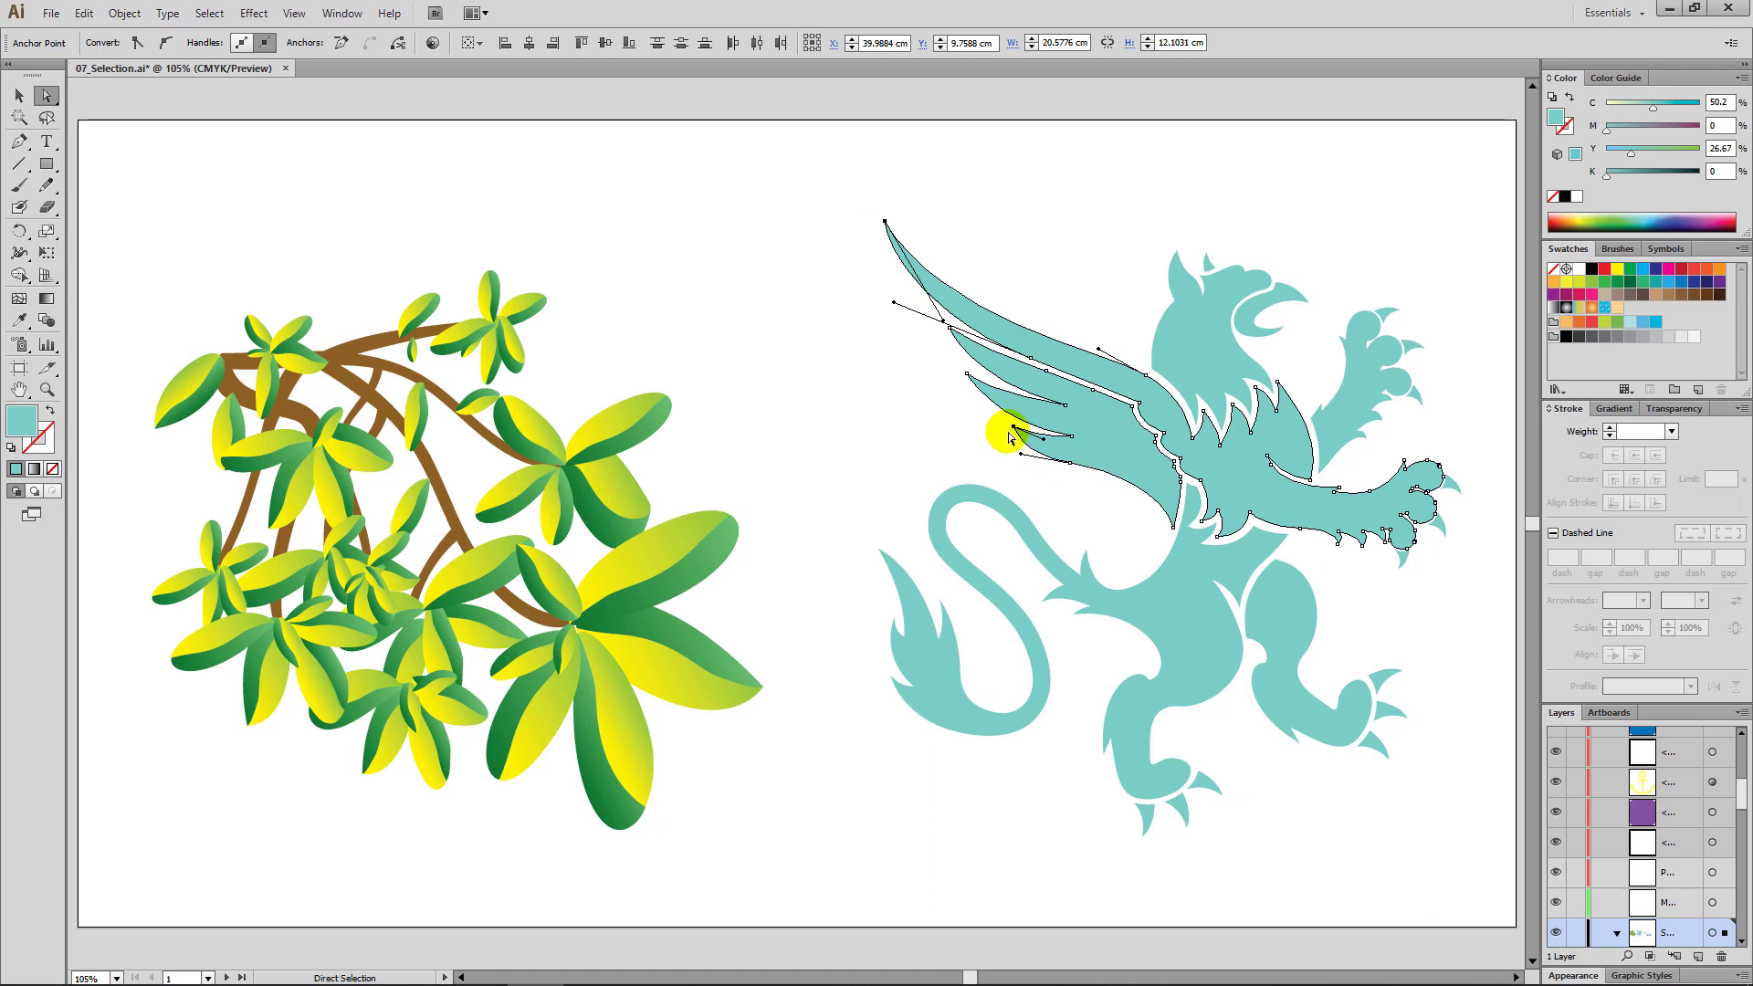
{"action": "left_click", "coordinate": [1013, 431]}
{"action": "mouse_move", "coordinate": [1012, 430]}
{"action": "left_mouse_down"}
{"action": "mouse_move", "coordinate": [988, 393]}
{"action": "mouse_move", "coordinate": [984, 418]}
{"action": "left_mouse_up"}
{"action": "left_click_drag", "start_coordinate": [986, 418], "coordinate": [987, 422]}
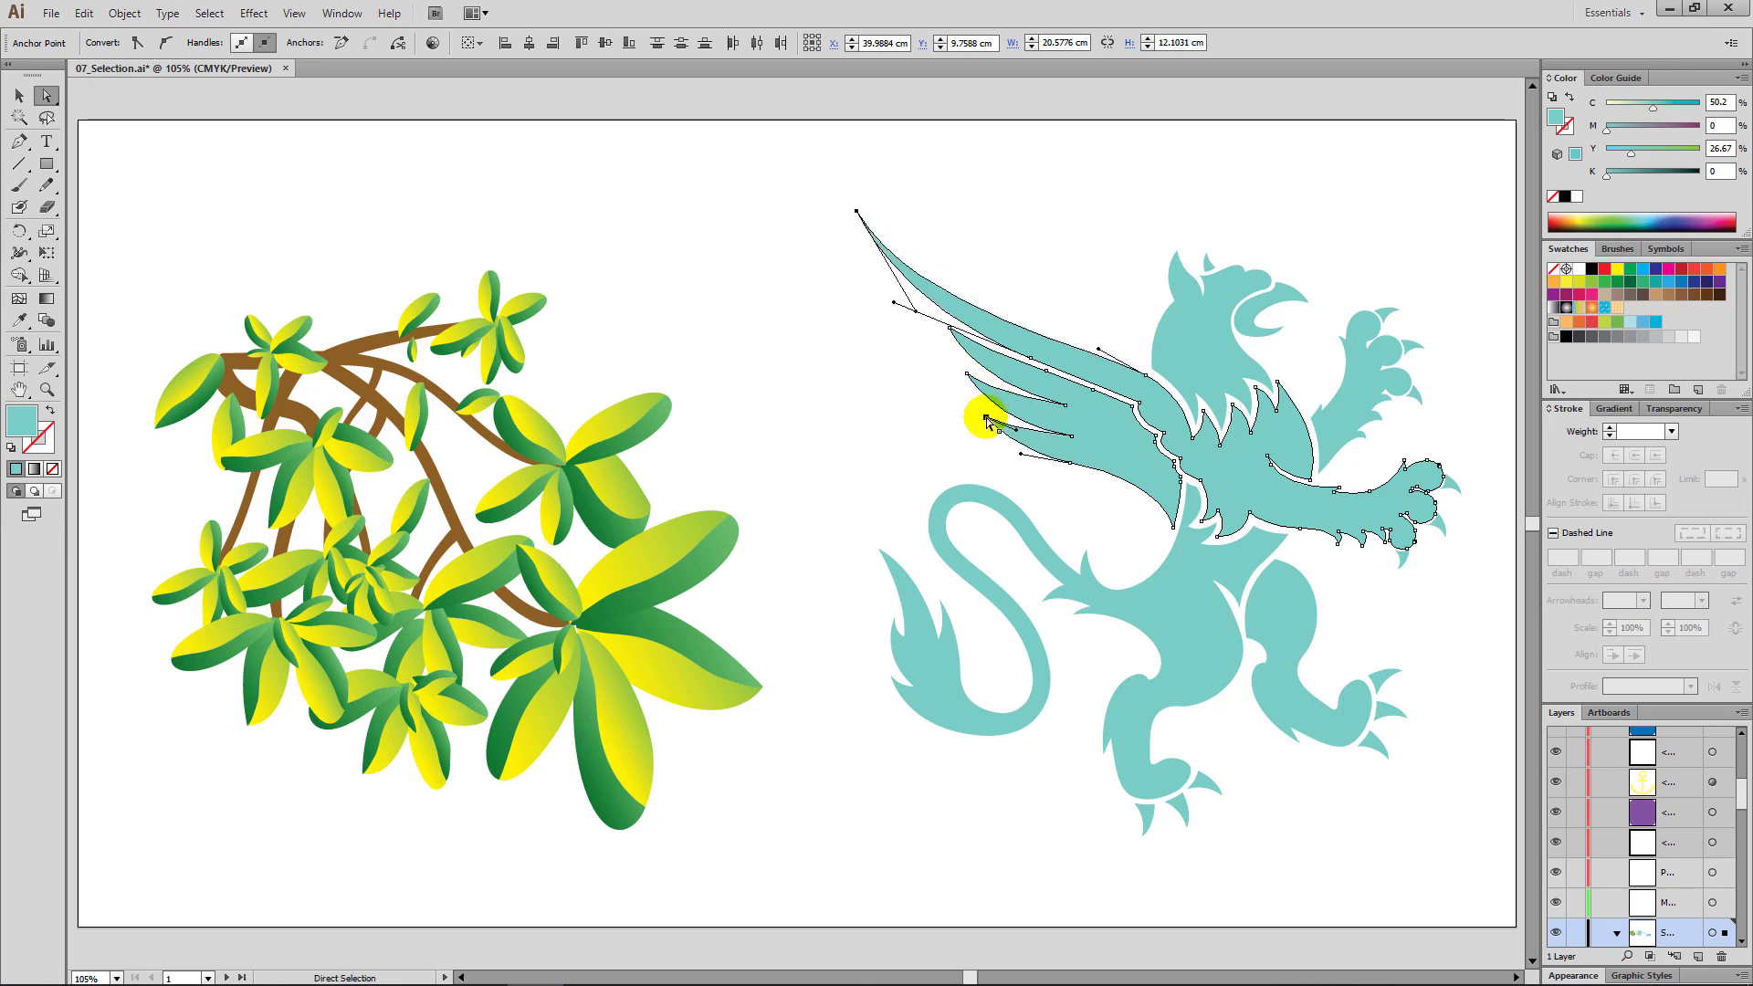
{"action": "left_click", "coordinate": [1021, 456], "text": "shift"}
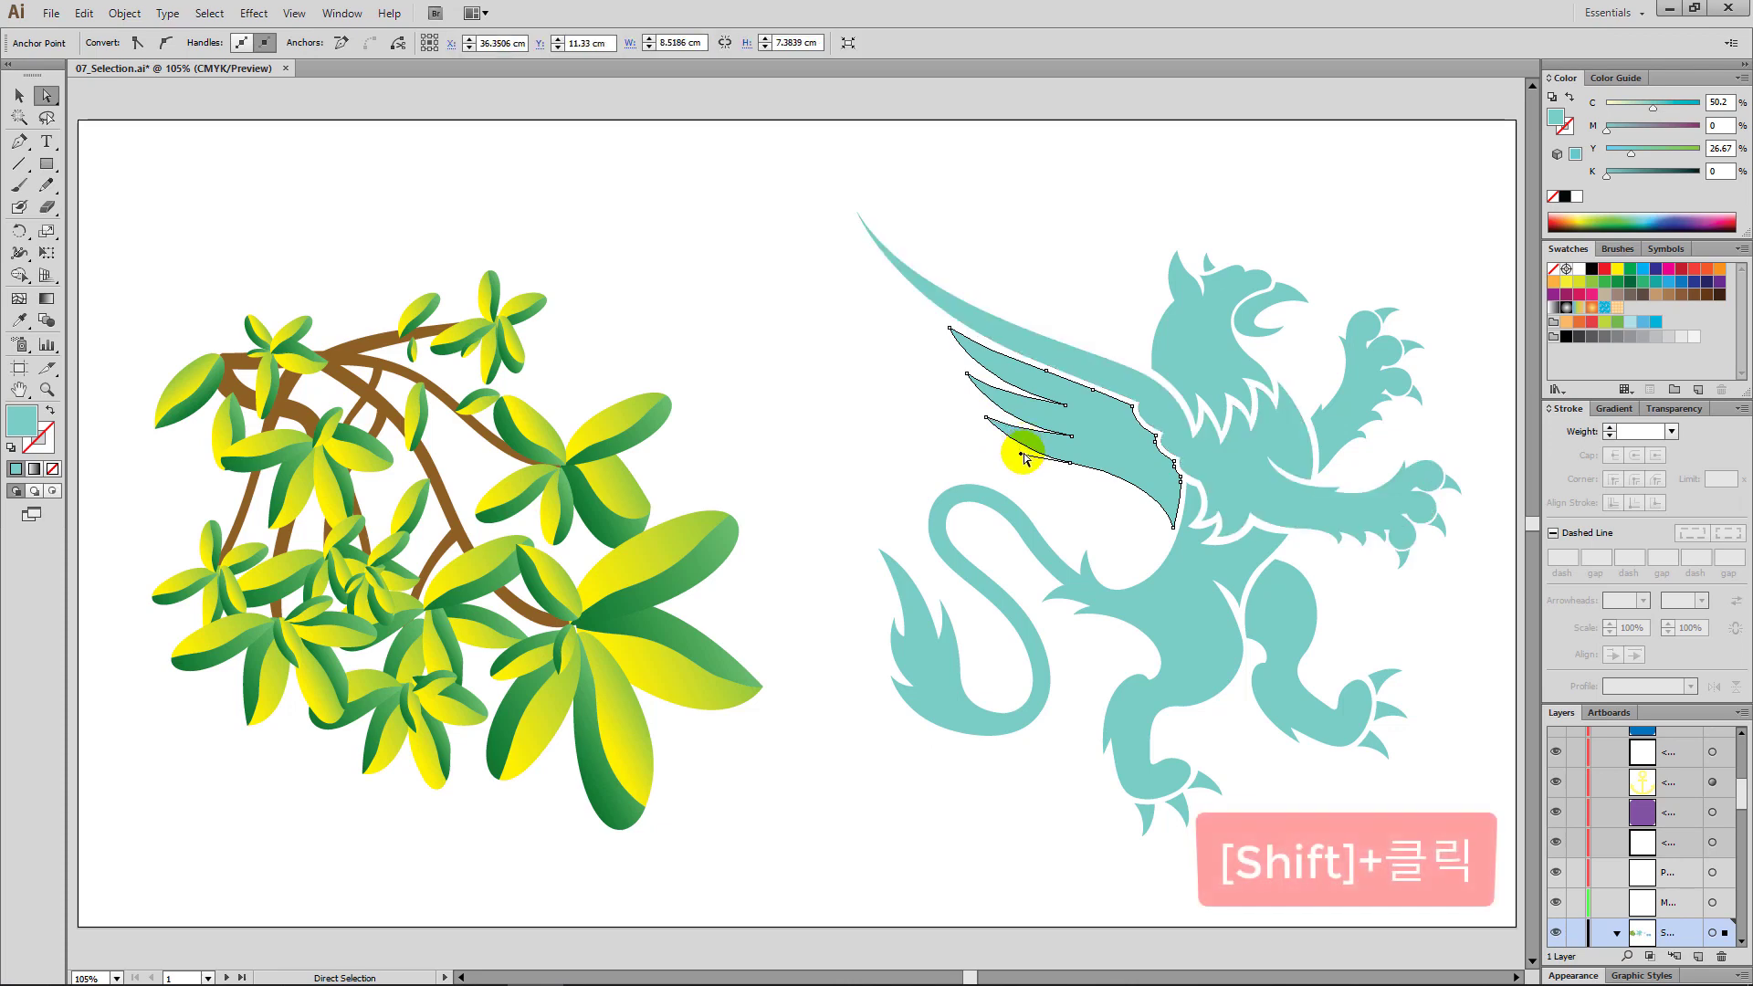
{"action": "left_click", "coordinate": [986, 419], "text": "shift"}
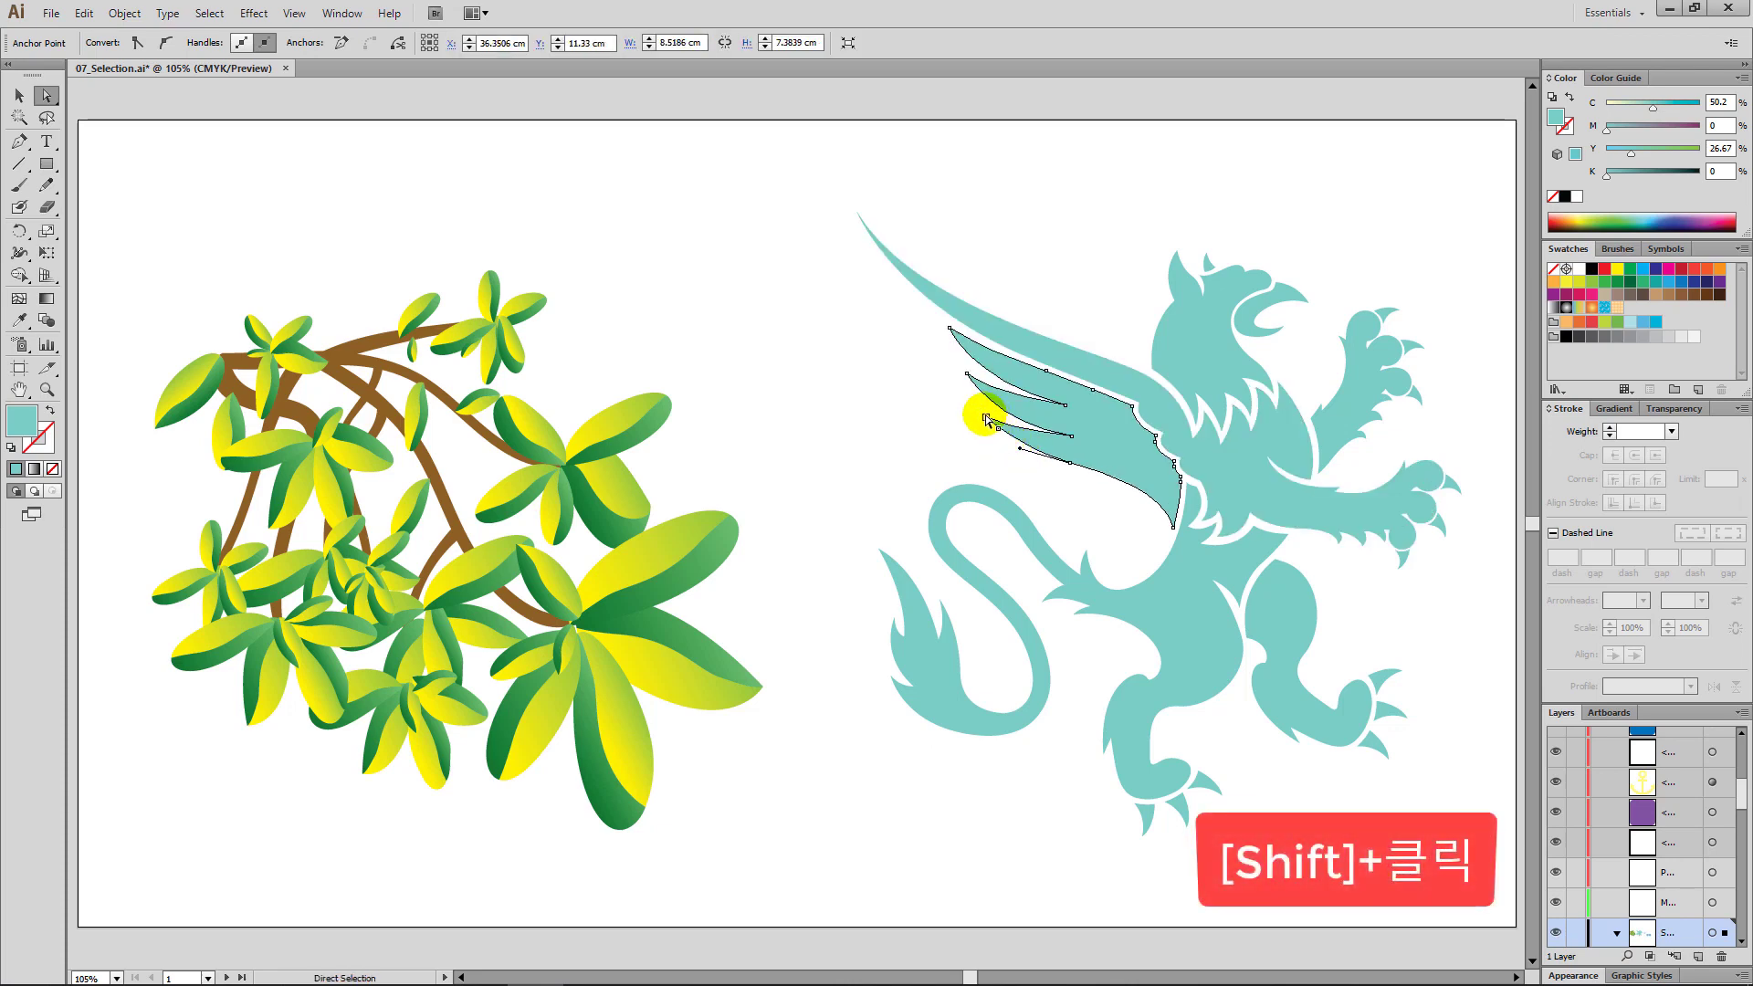
{"action": "left_click", "coordinate": [986, 420], "text": "shift"}
{"action": "left_click", "coordinate": [982, 420], "text": "shift"}
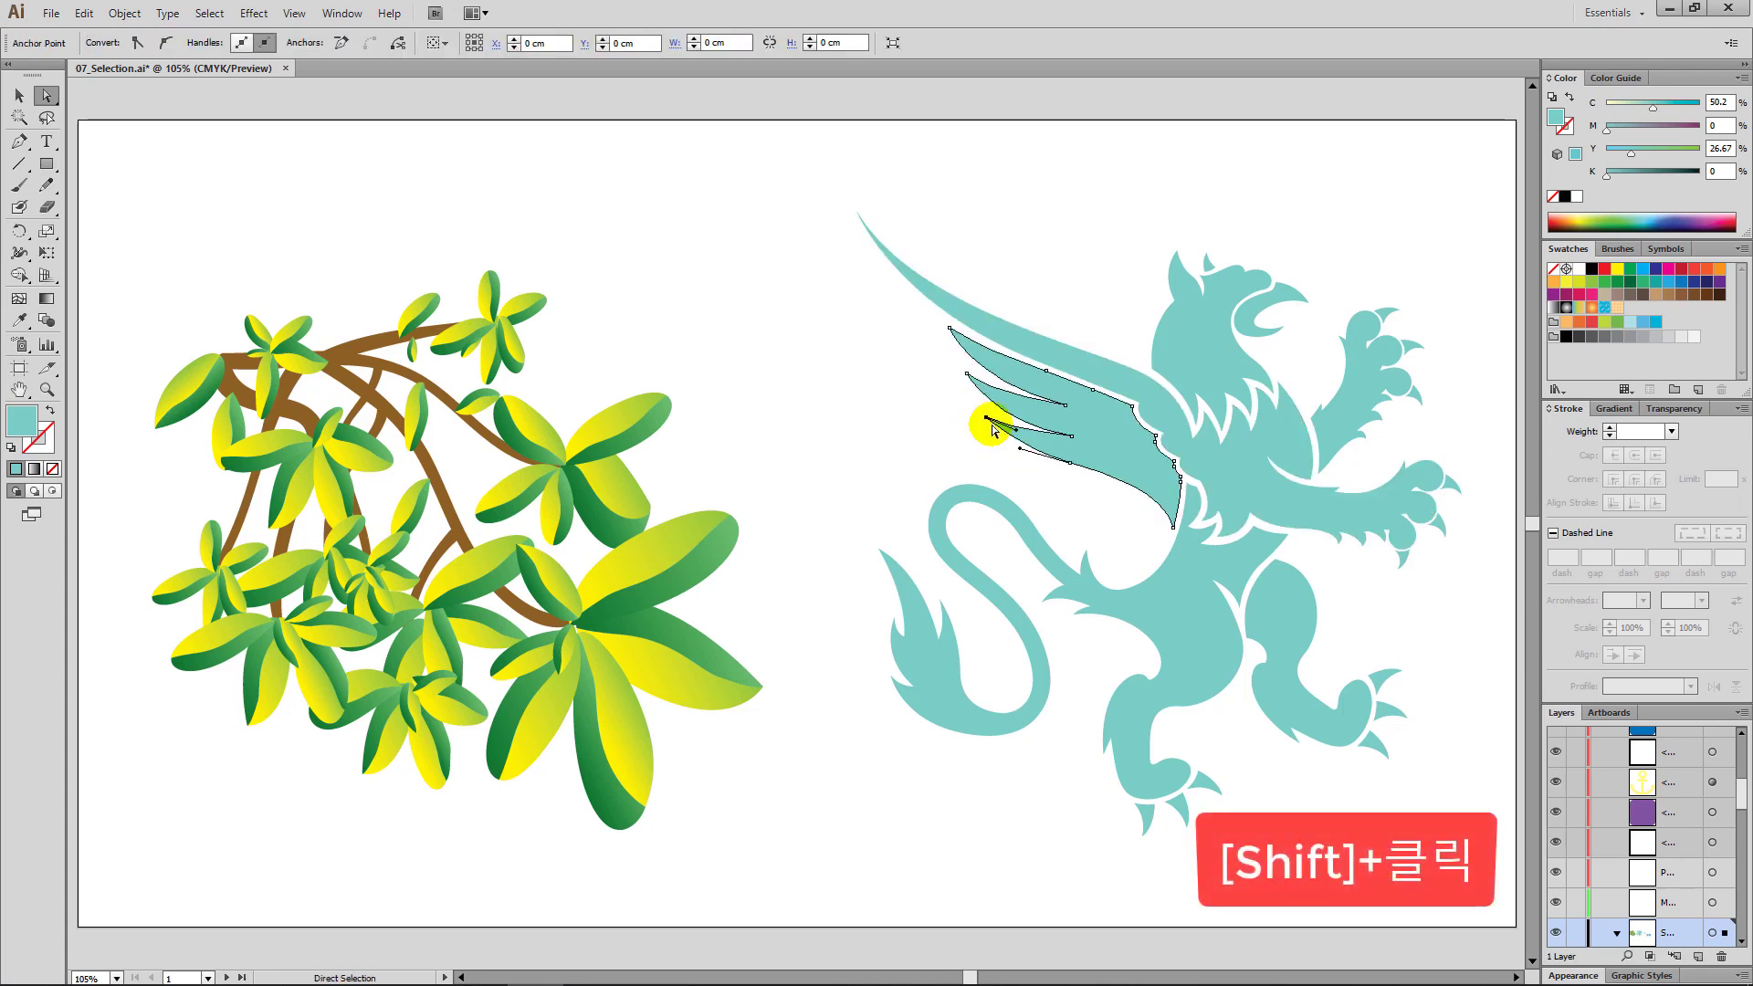
{"action": "left_click", "coordinate": [963, 376], "text": "shift"}
{"action": "left_click", "coordinate": [948, 327], "text": "shift"}
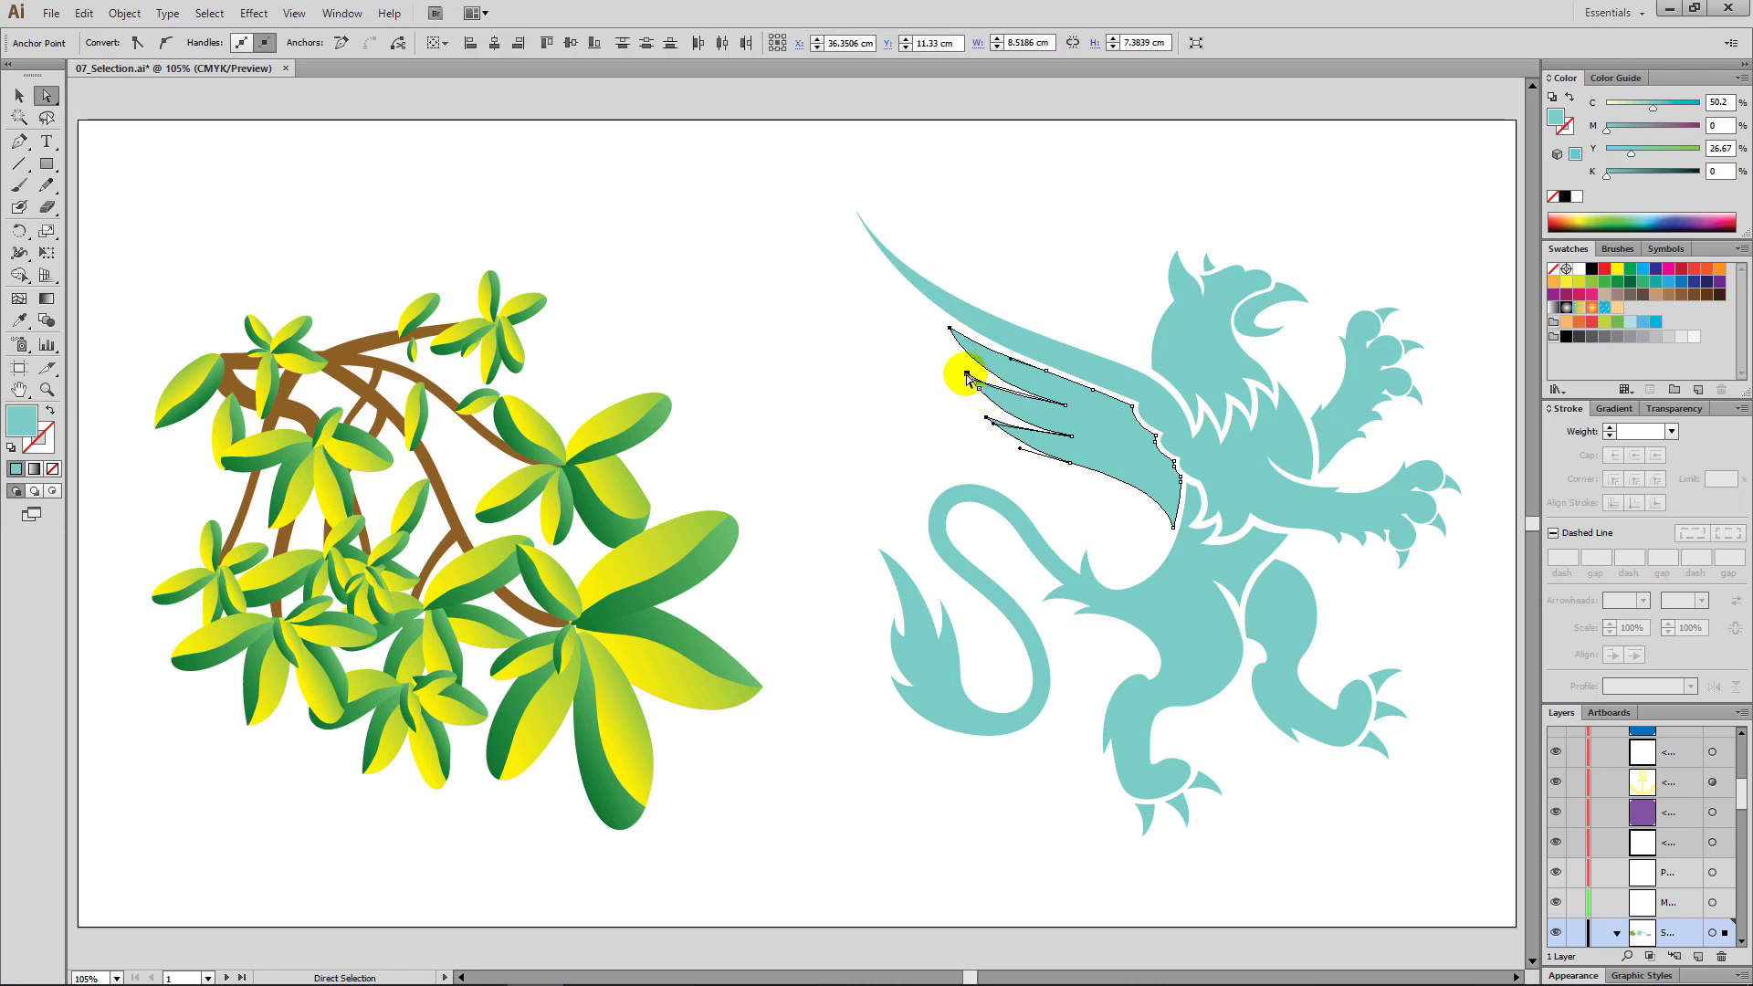
{"action": "left_click_drag", "start_coordinate": [968, 378], "coordinate": [927, 374]}
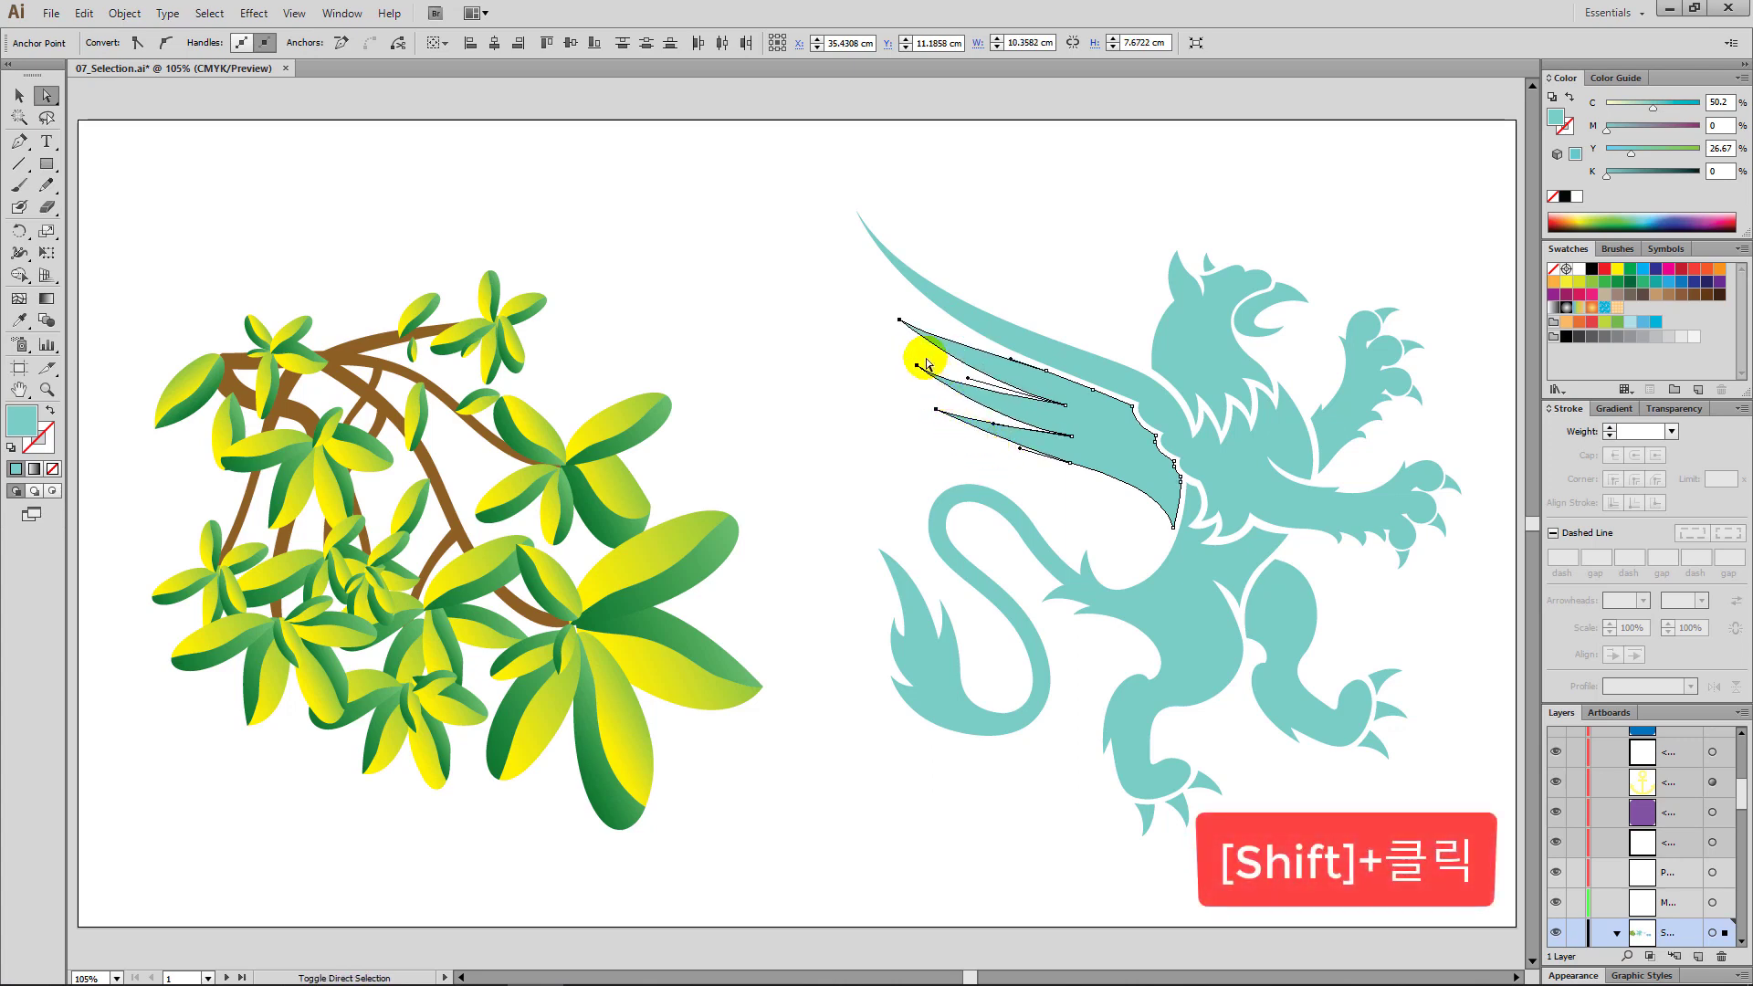
{"action": "left_click_drag", "start_coordinate": [887, 308], "coordinate": [909, 338]}
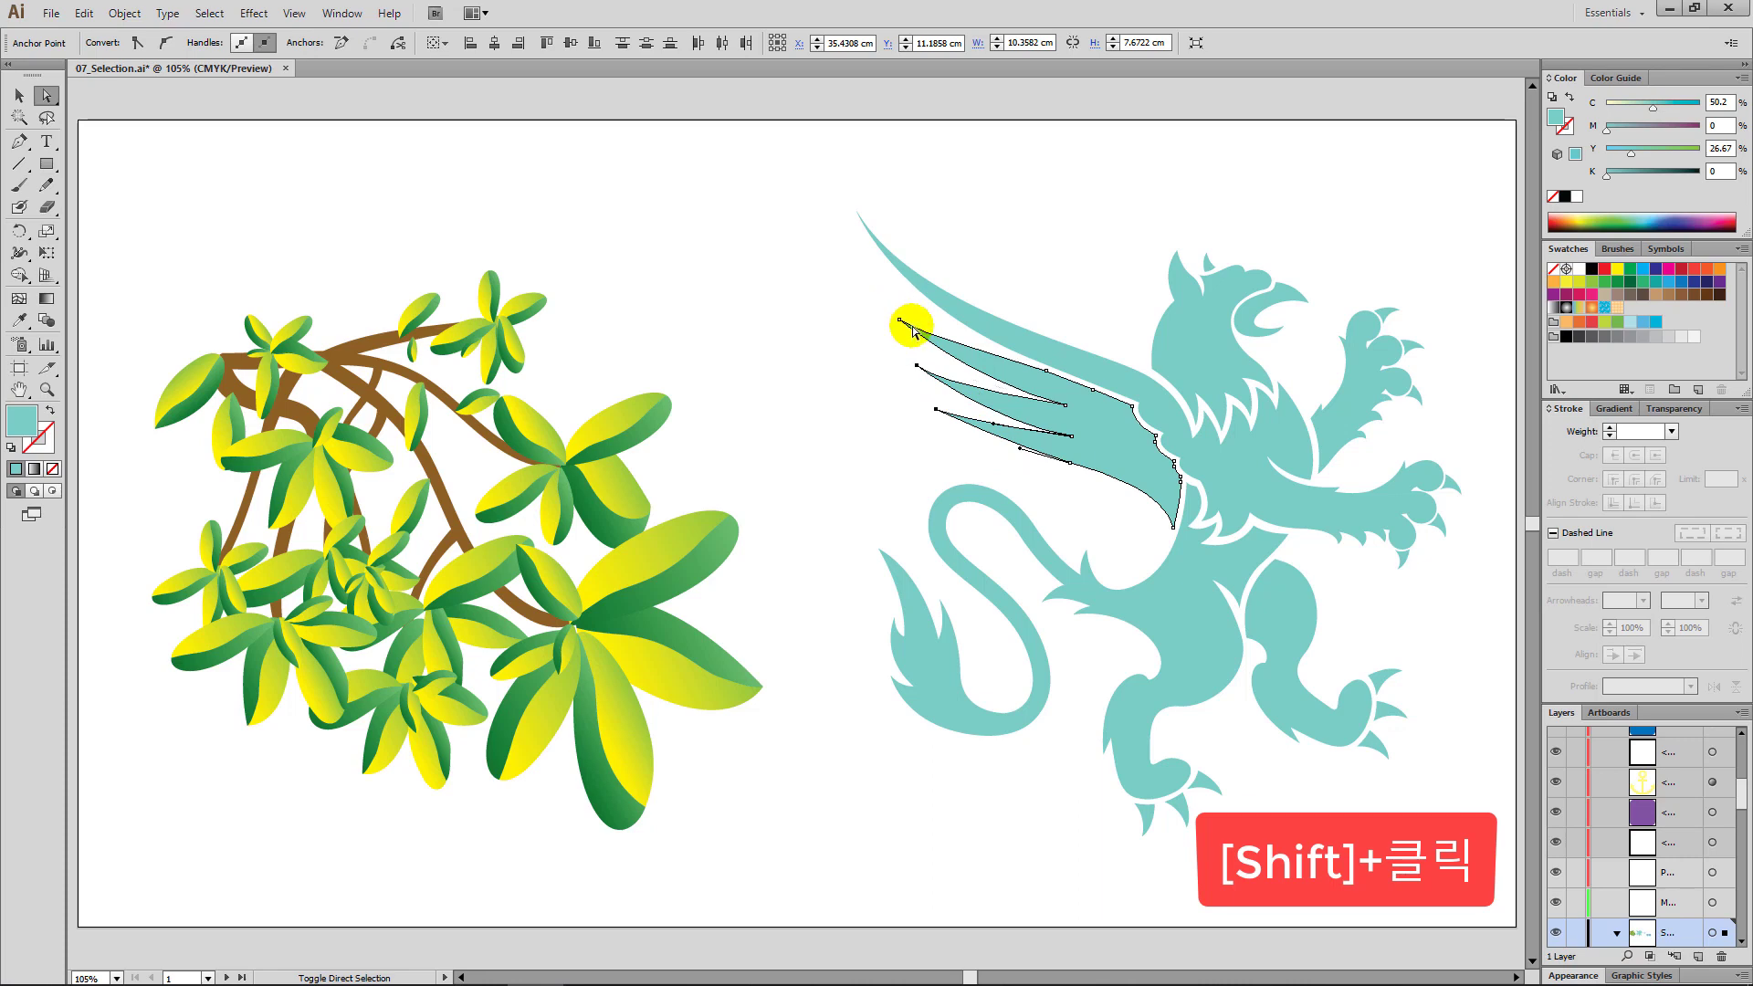
{"action": "left_click", "coordinate": [917, 366], "text": "shift"}
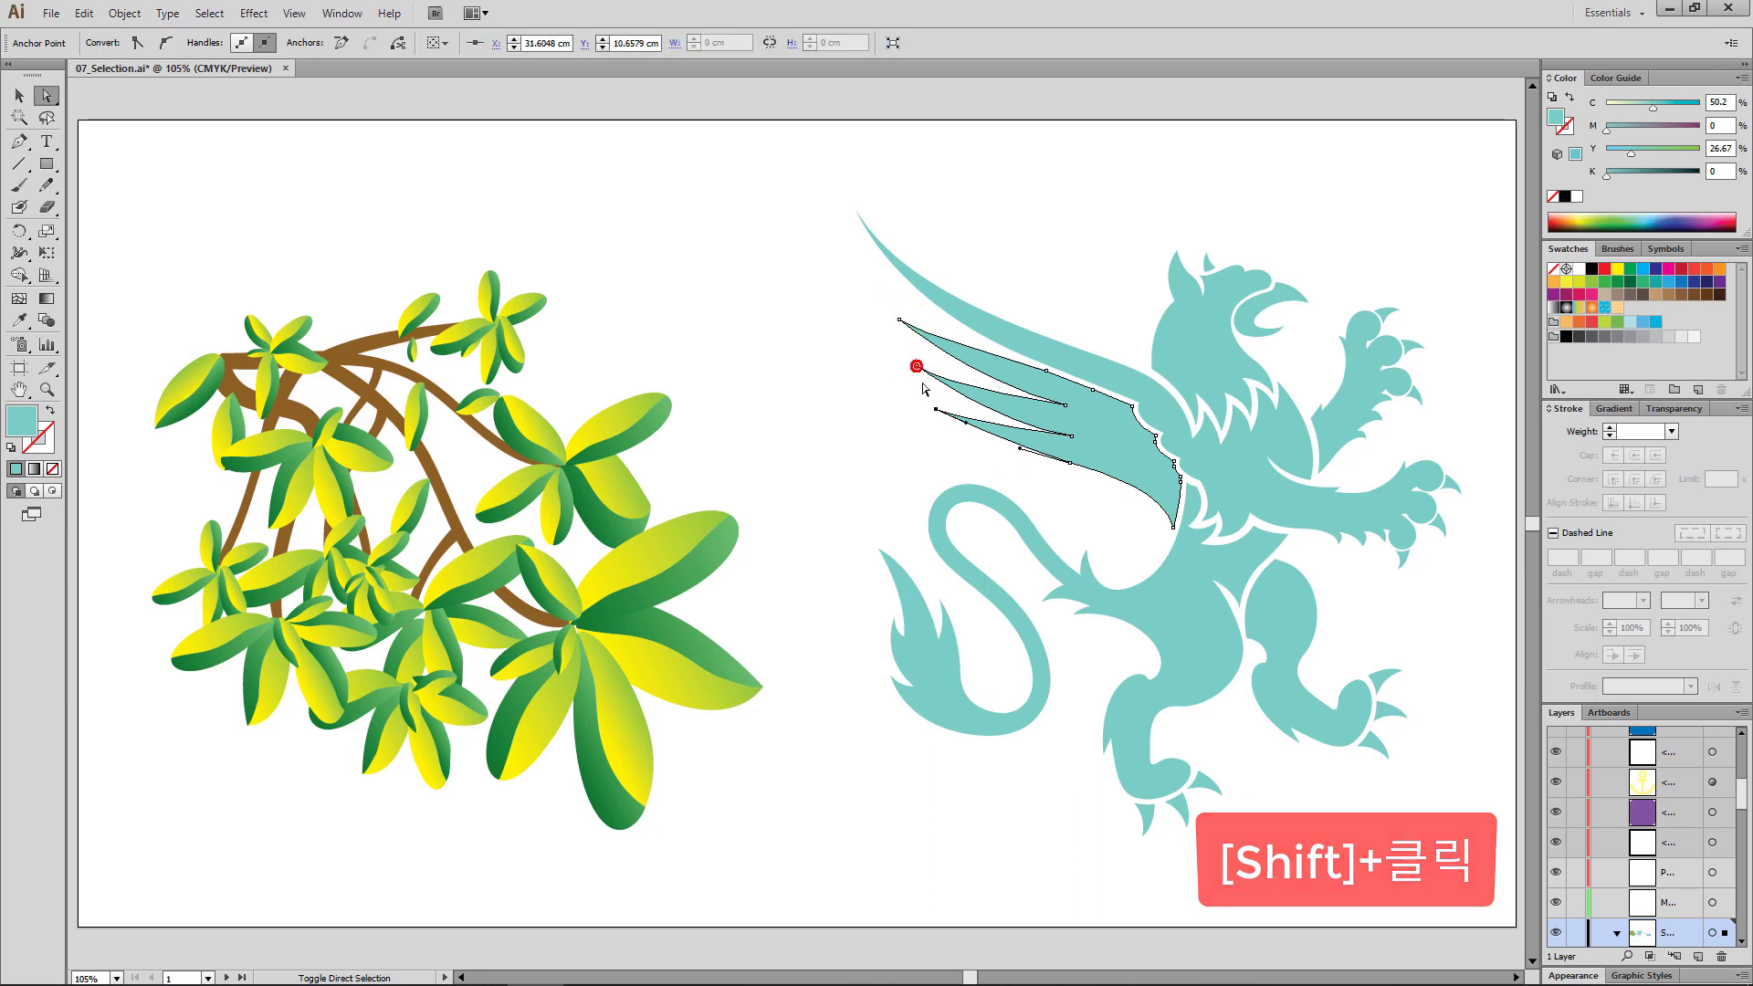
{"action": "left_click", "coordinate": [935, 410]}
{"action": "key", "text": "ctrl+shift+a"}
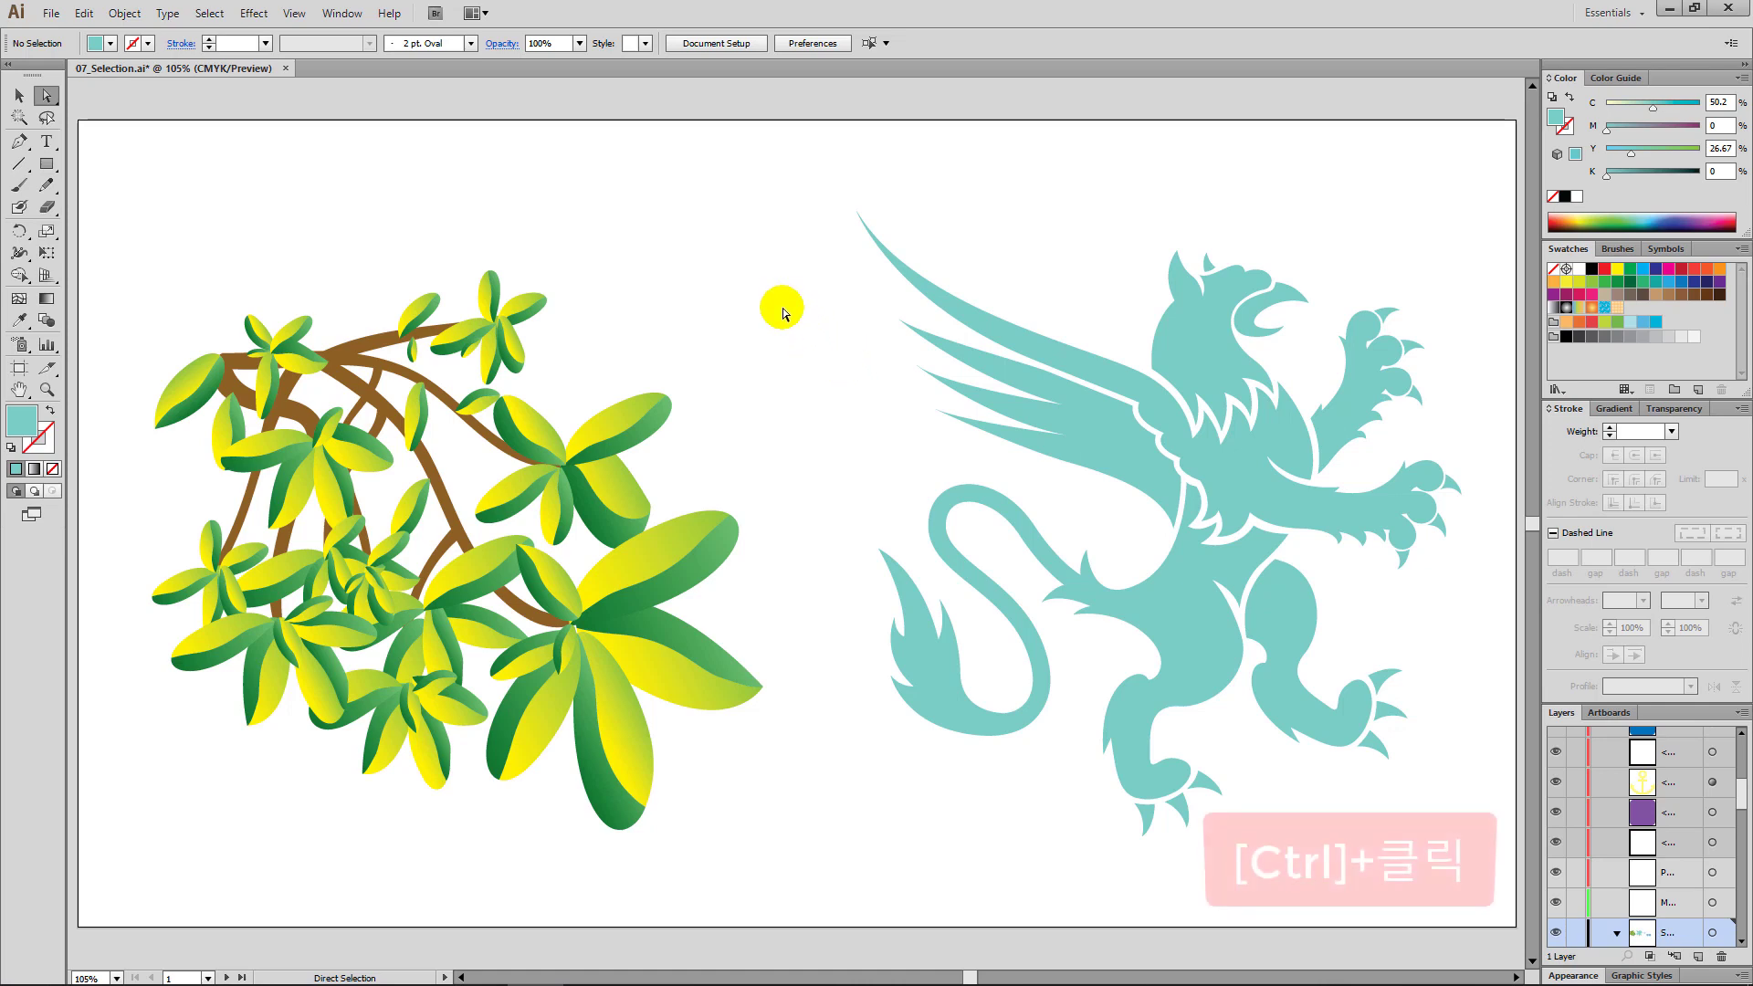
{"action": "left_click", "coordinate": [1021, 433], "text": "ctrl"}
{"action": "left_click", "coordinate": [859, 443], "text": "ctrl"}
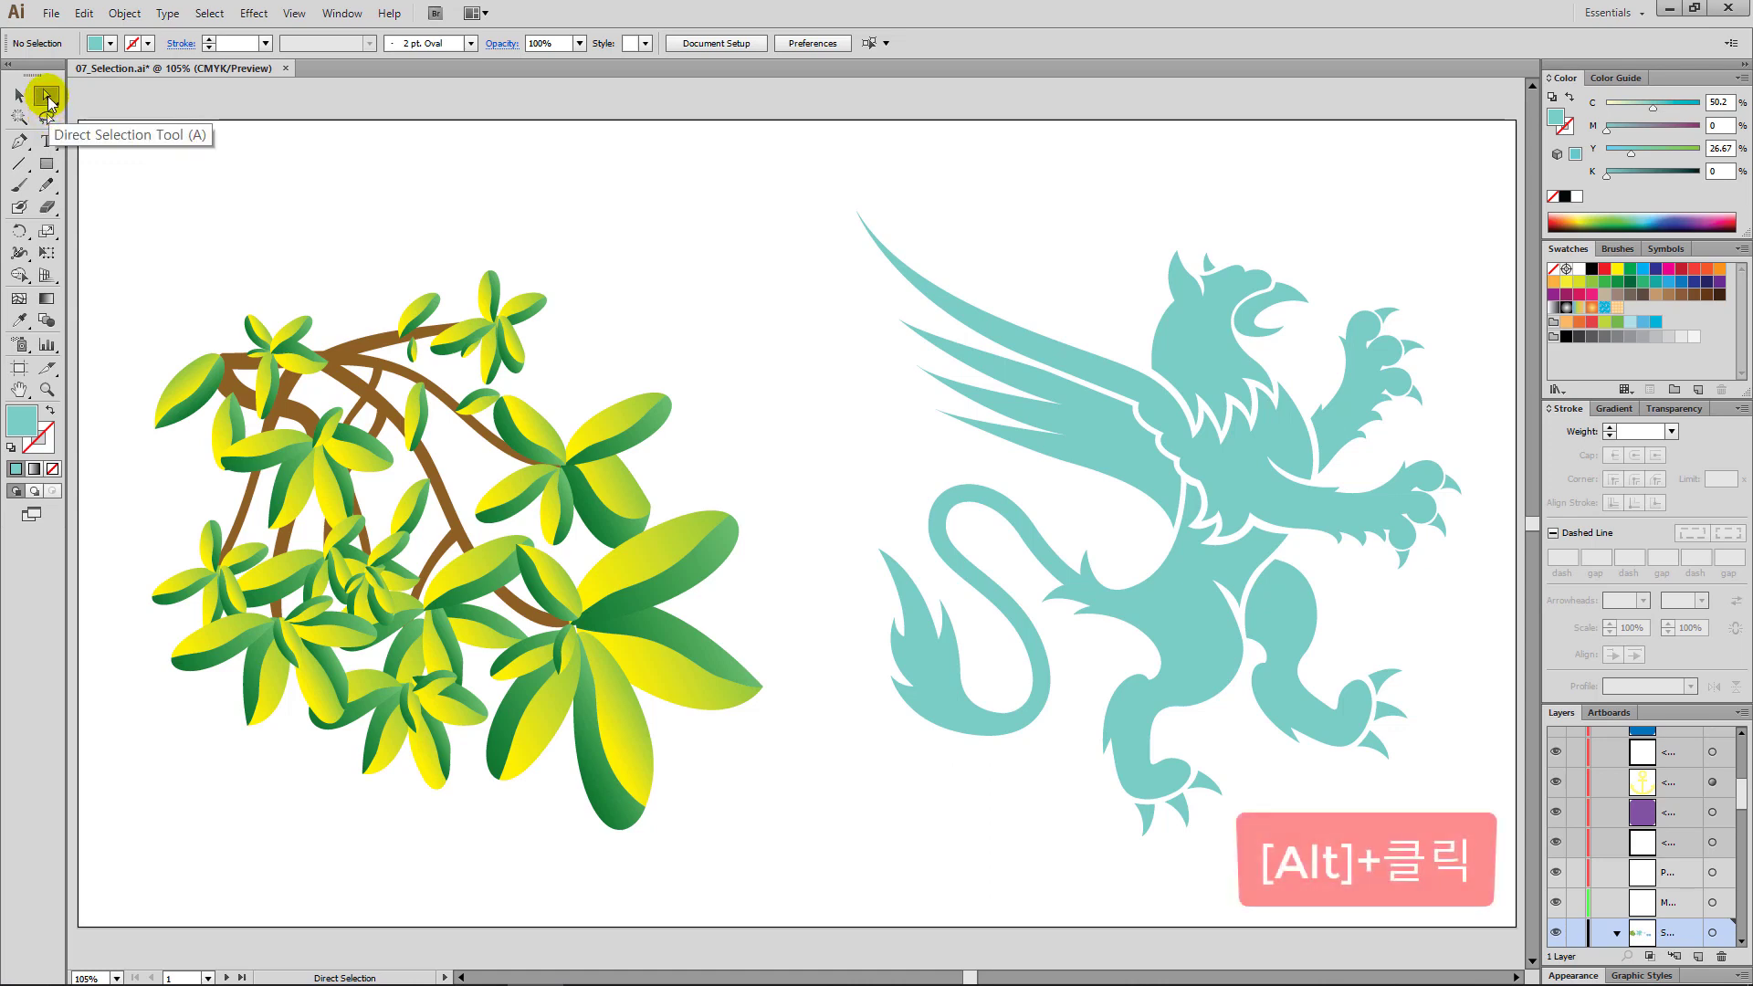
Step: Switch to Group Selection and pick the griffin's tail, hind-leg and wing paths
{"action": "key", "text": "alt"}
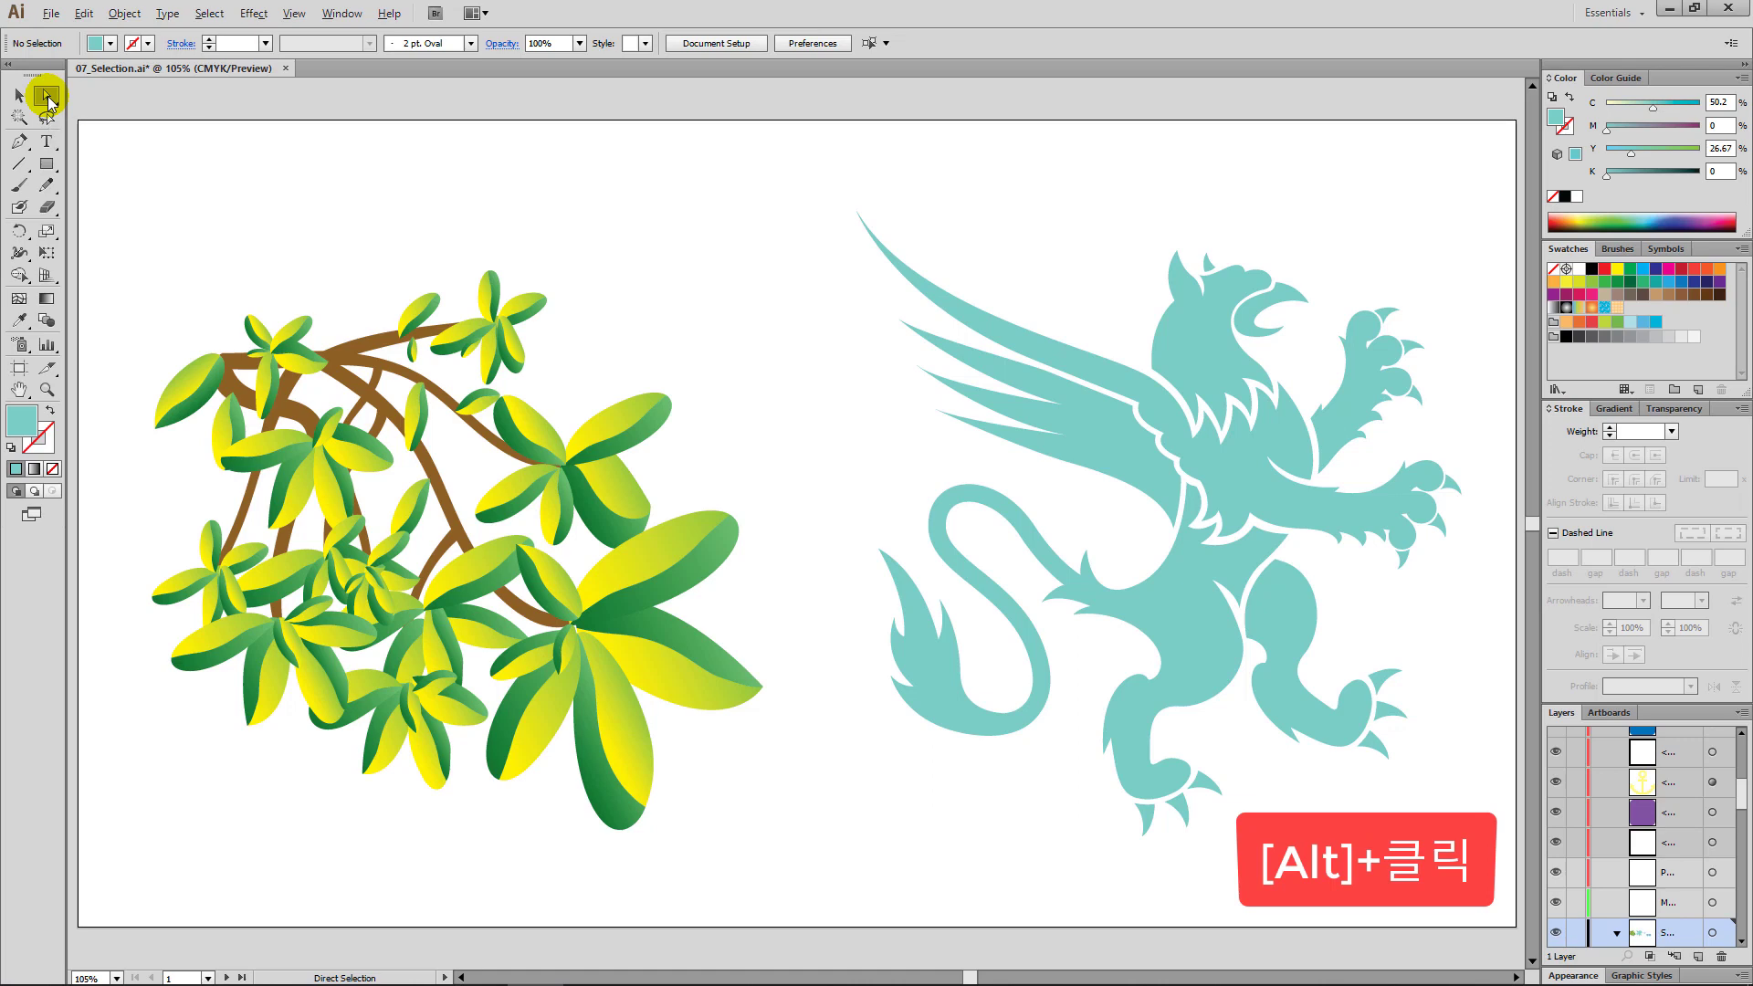
{"action": "left_click", "coordinate": [47, 96], "text": "alt"}
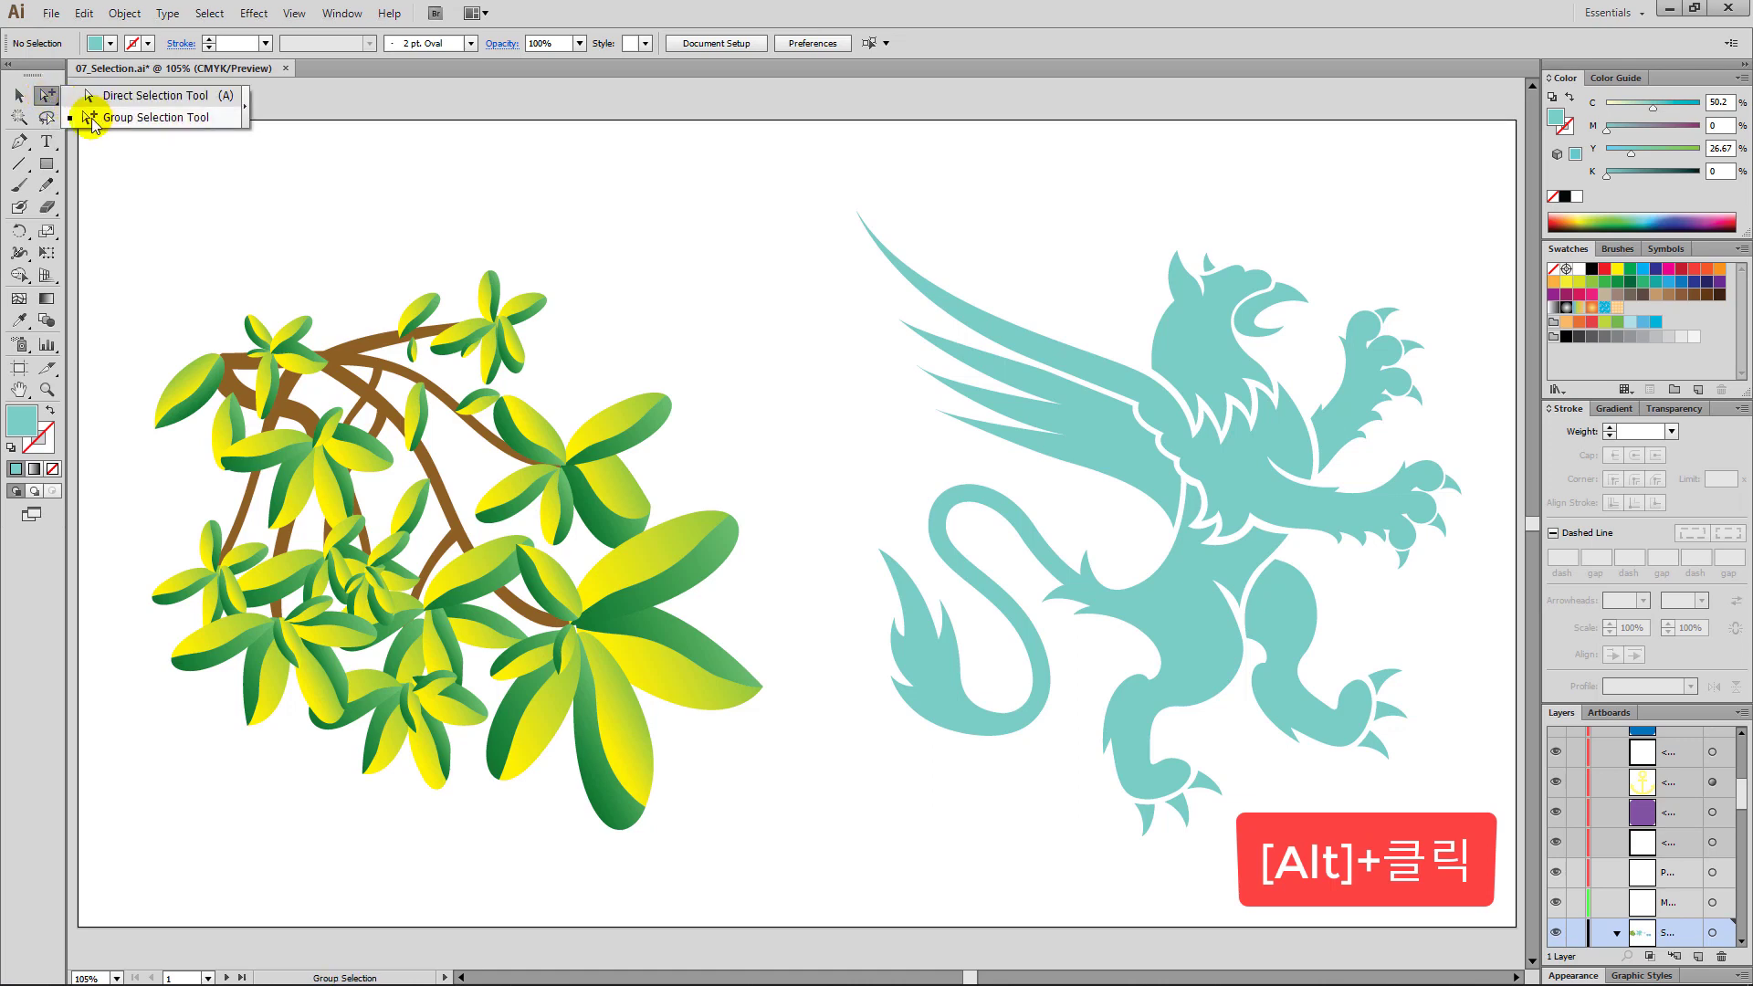
{"action": "left_click", "coordinate": [47, 95], "text": "alt"}
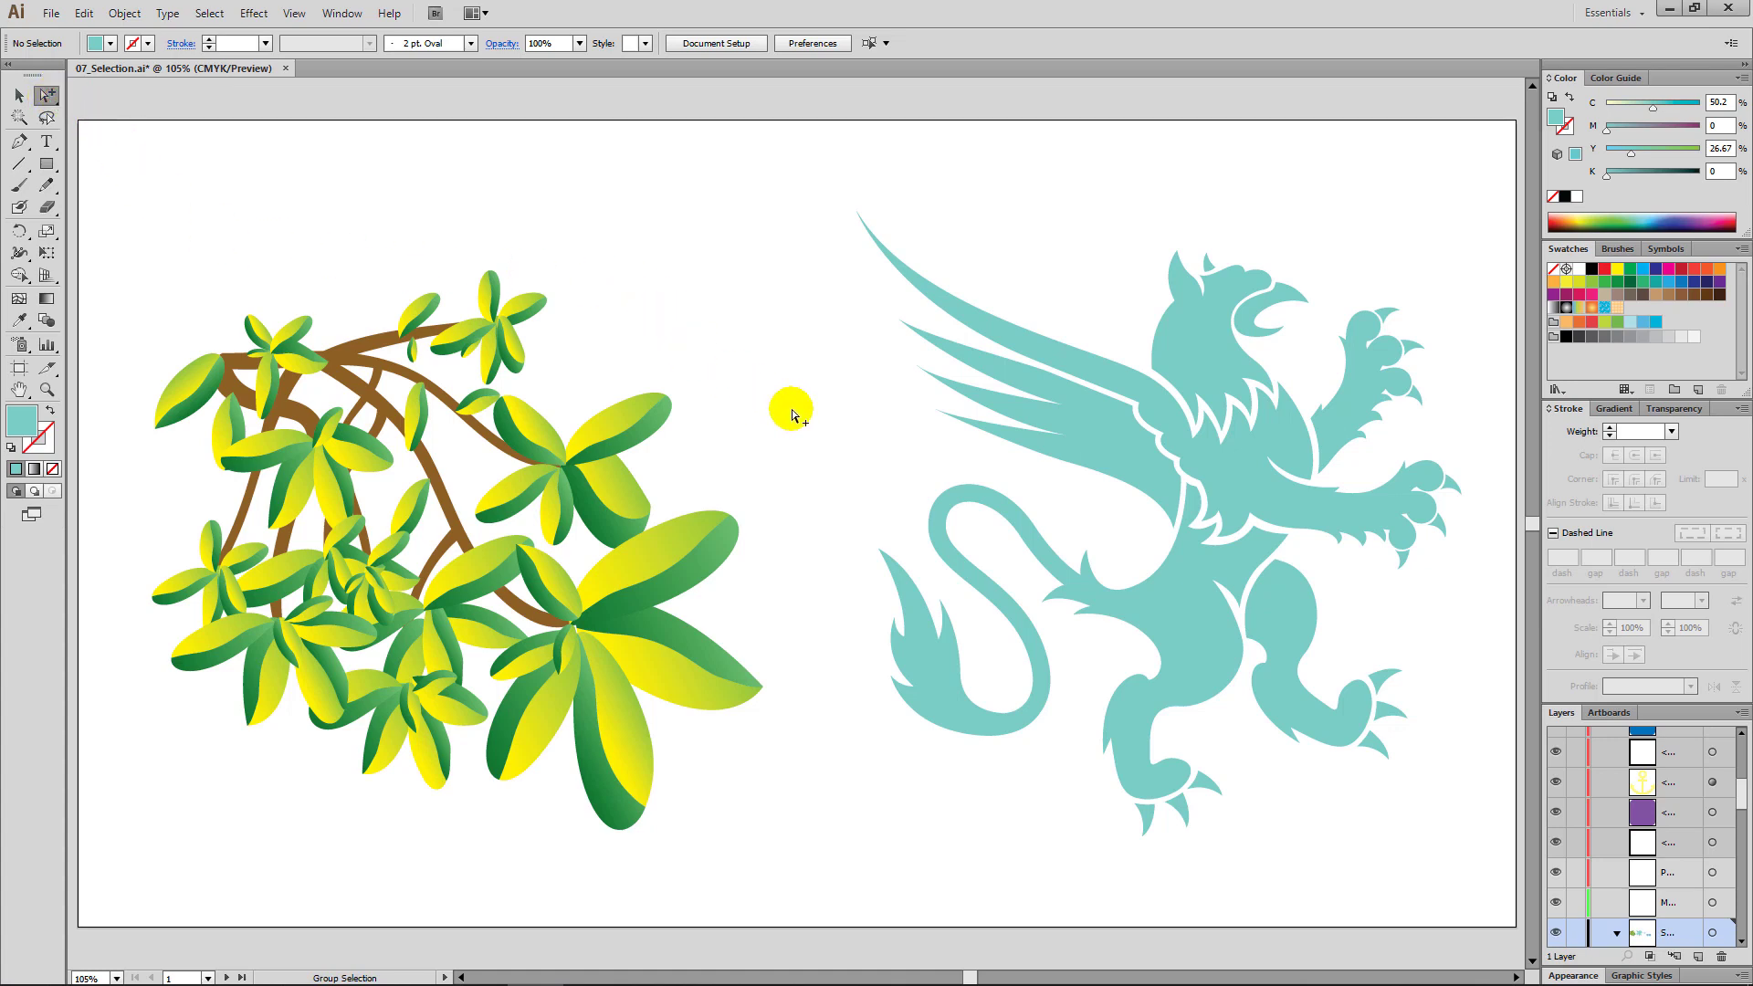
{"action": "left_click", "coordinate": [1212, 606]}
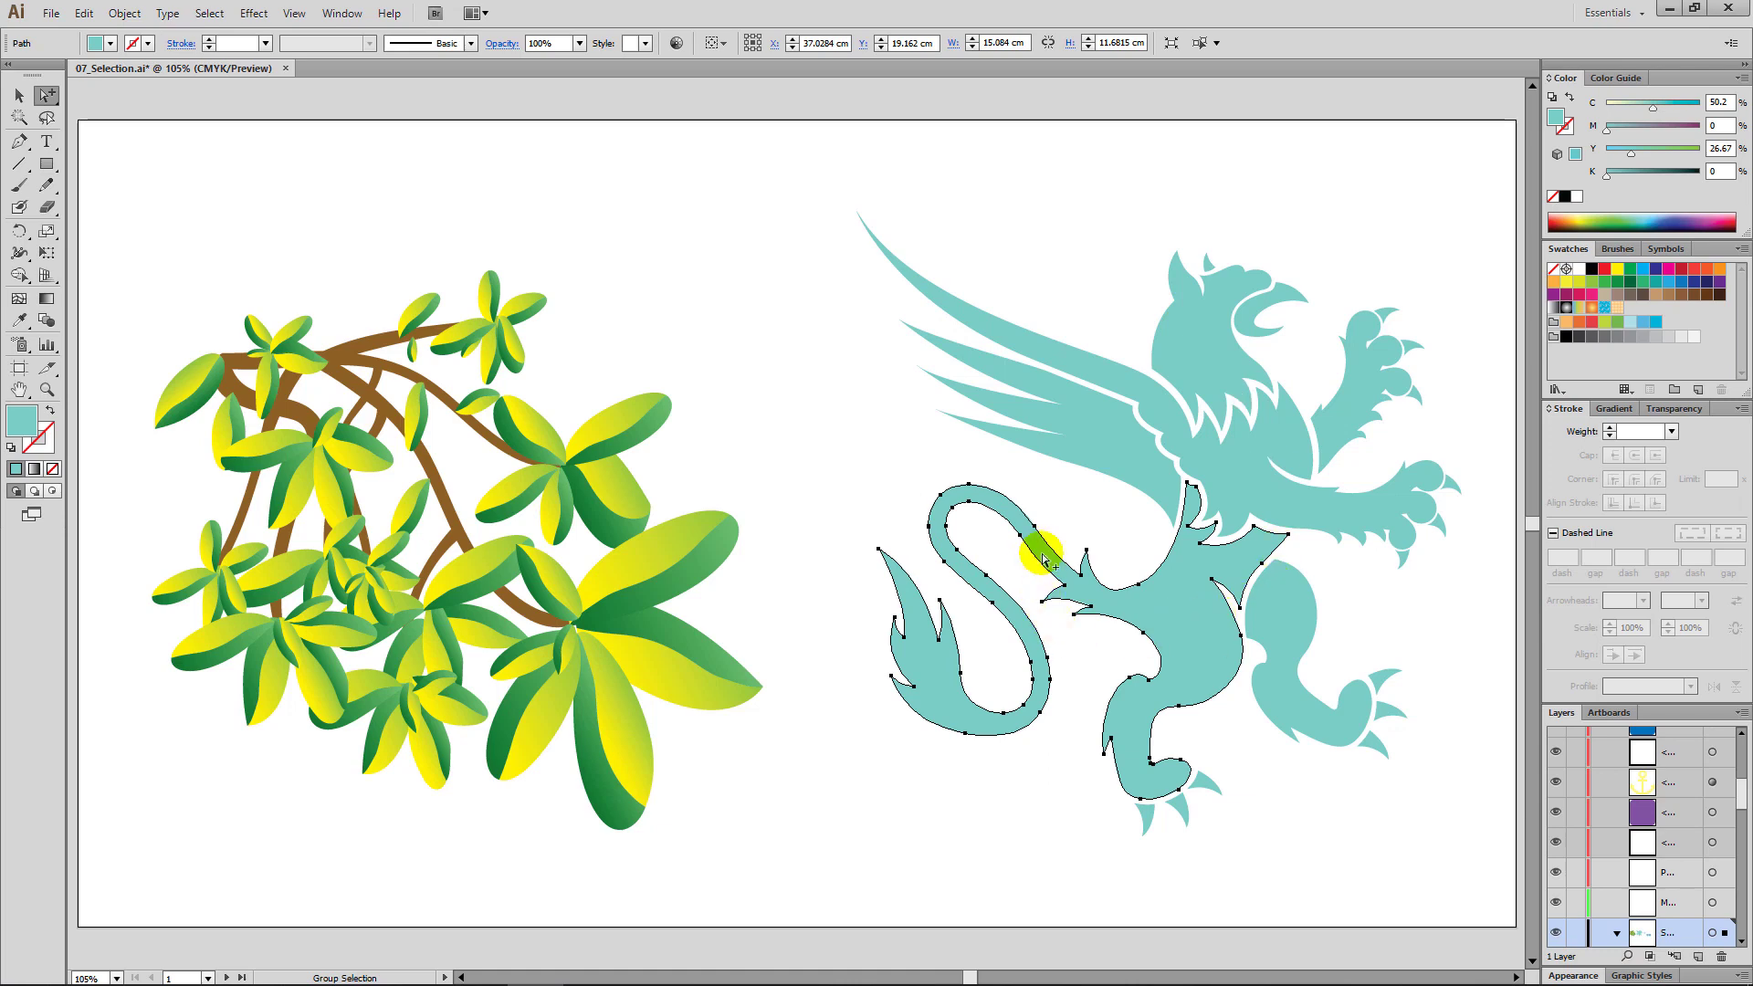
{"action": "left_click", "coordinate": [1296, 618]}
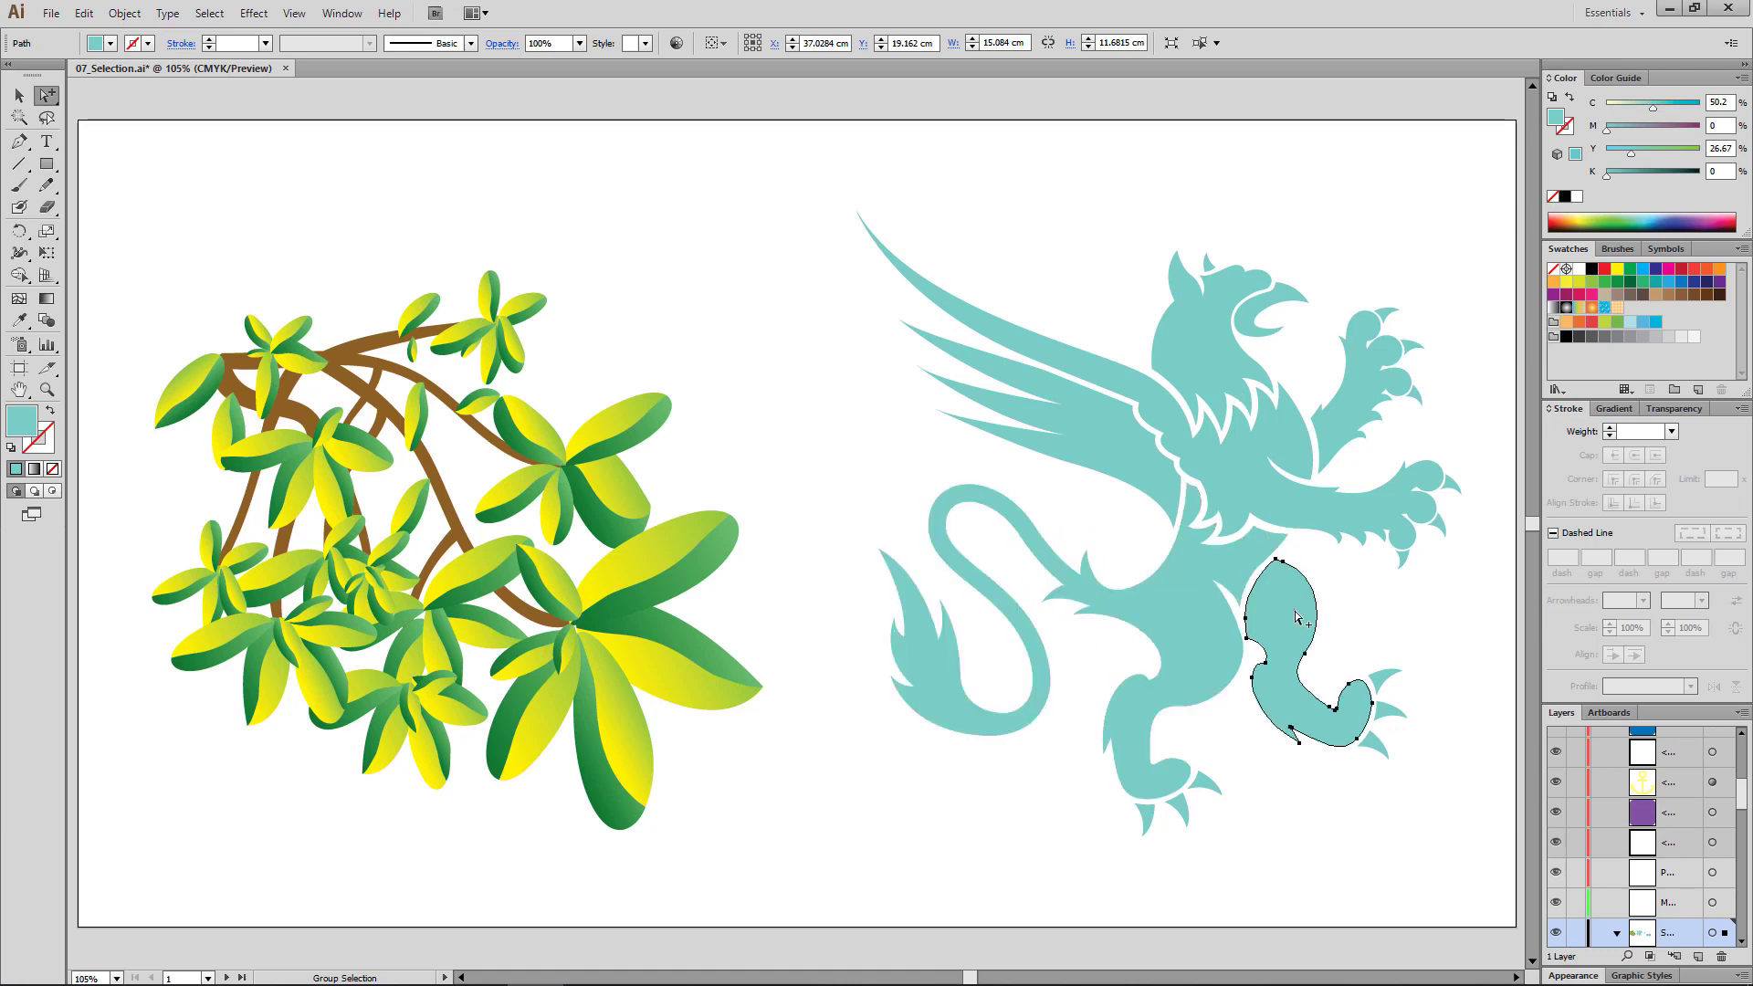
{"action": "left_click", "coordinate": [1297, 618]}
{"action": "left_click", "coordinate": [1291, 499]}
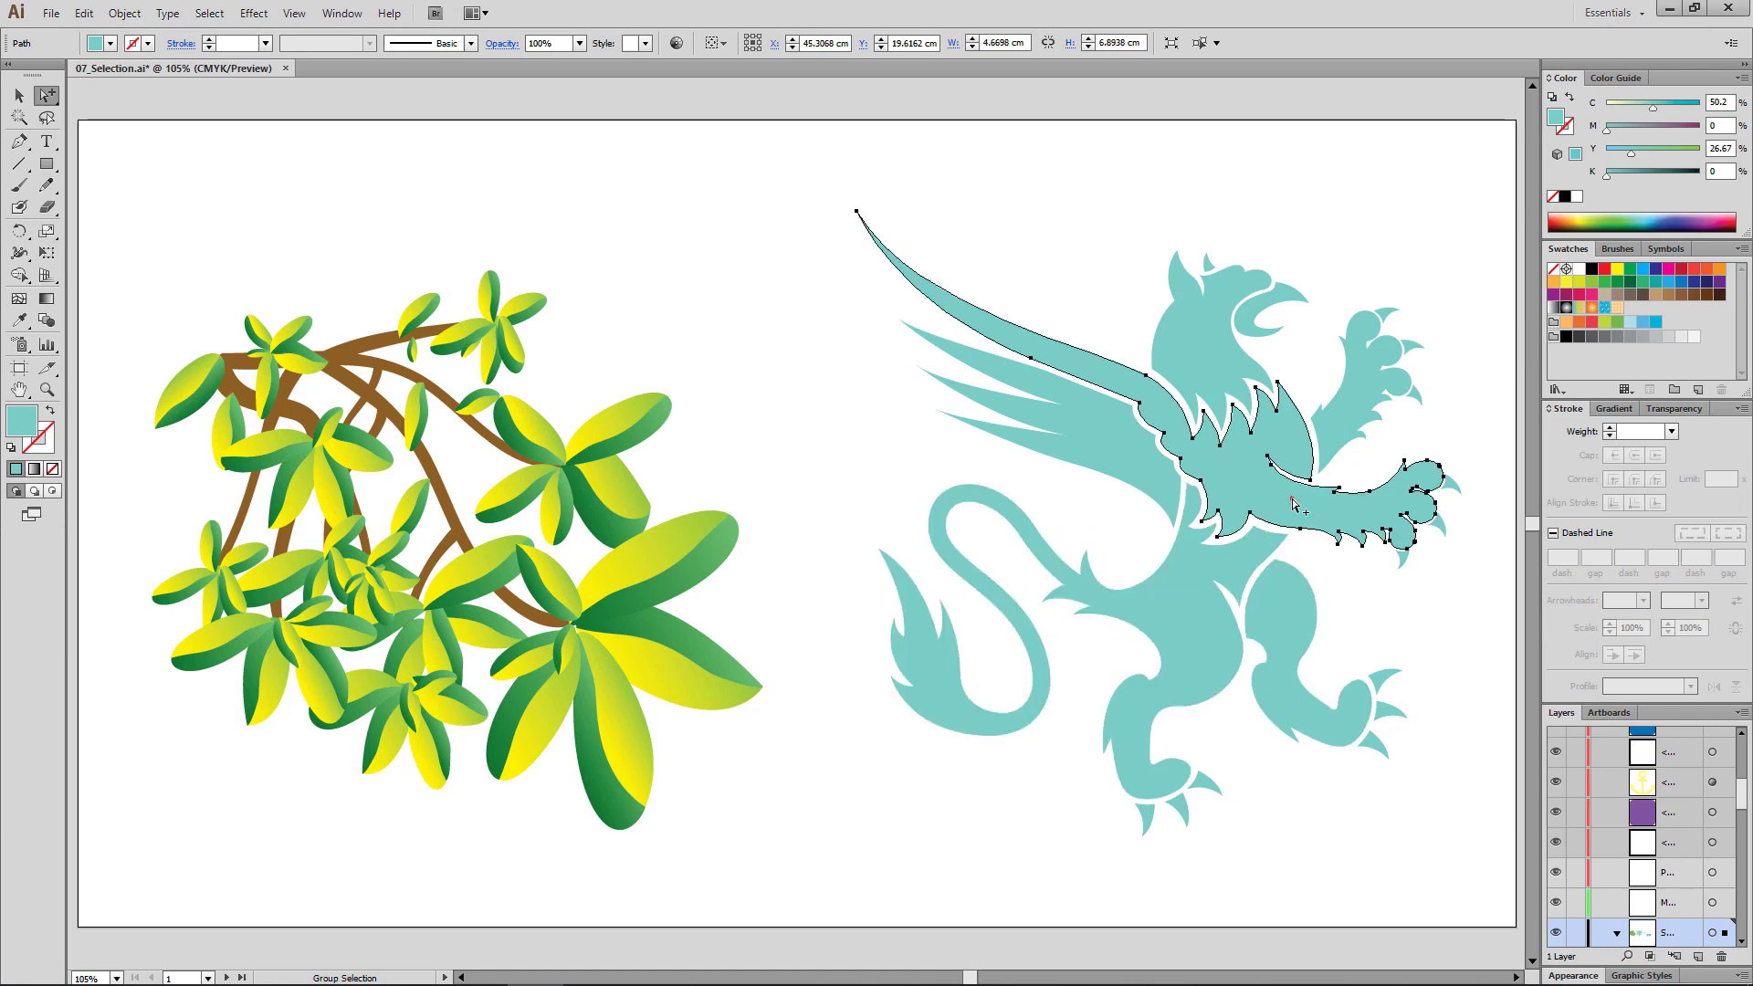
Step: Toggle head, neck and wing paths, expand to the whole griffin group, then deselect
{"action": "left_click", "coordinate": [1202, 375]}
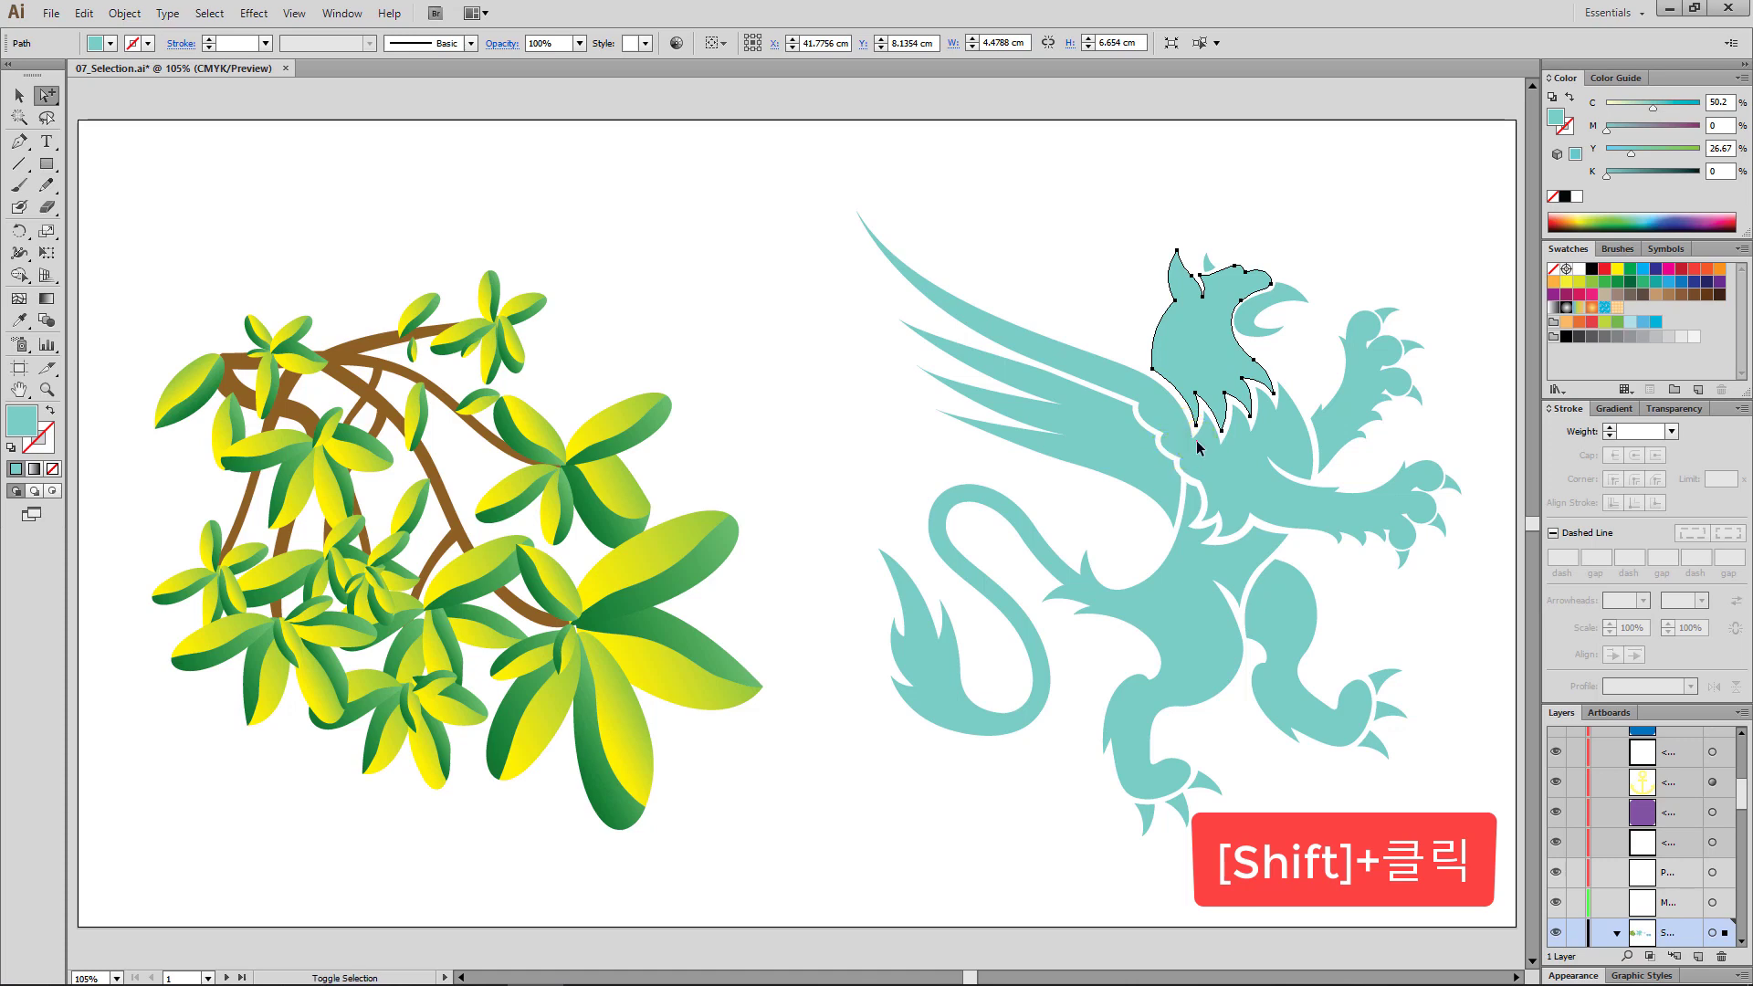
{"action": "left_click", "coordinate": [1173, 459], "text": "shift"}
{"action": "left_click", "coordinate": [1138, 470], "text": "shift"}
{"action": "left_click", "coordinate": [1147, 468], "text": "shift"}
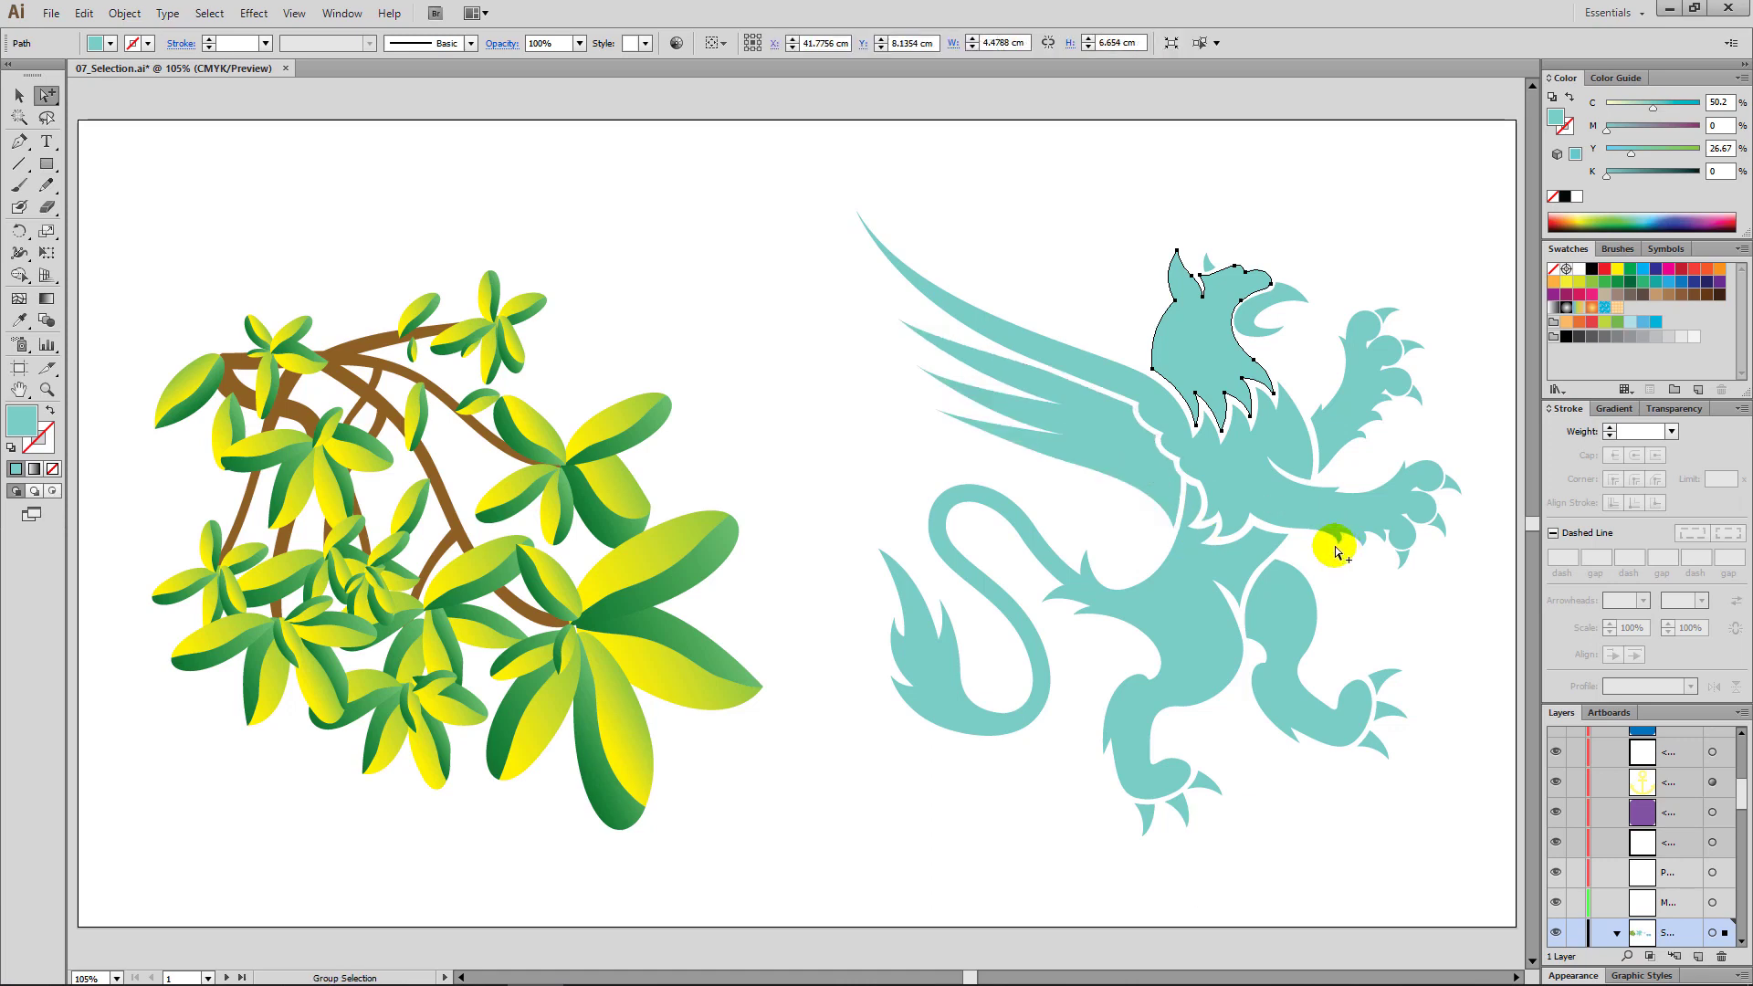
{"action": "left_click", "coordinate": [1206, 361], "text": "shift"}
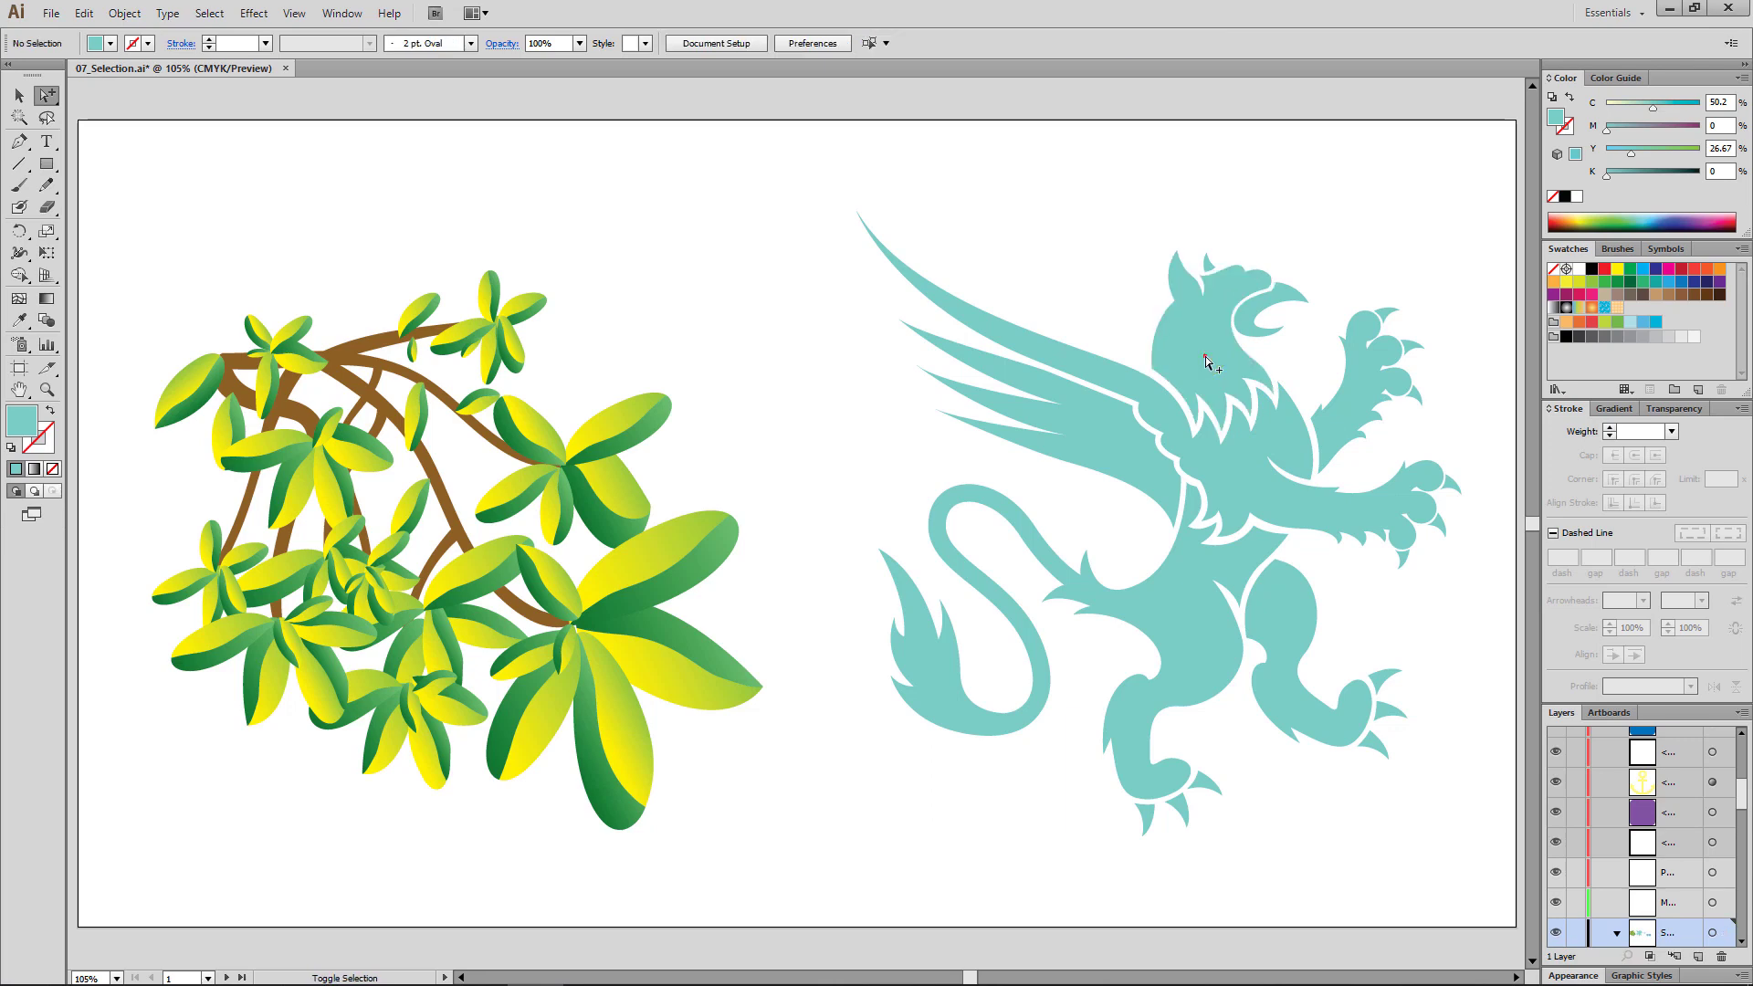
{"action": "left_click", "coordinate": [1206, 362], "text": "shift"}
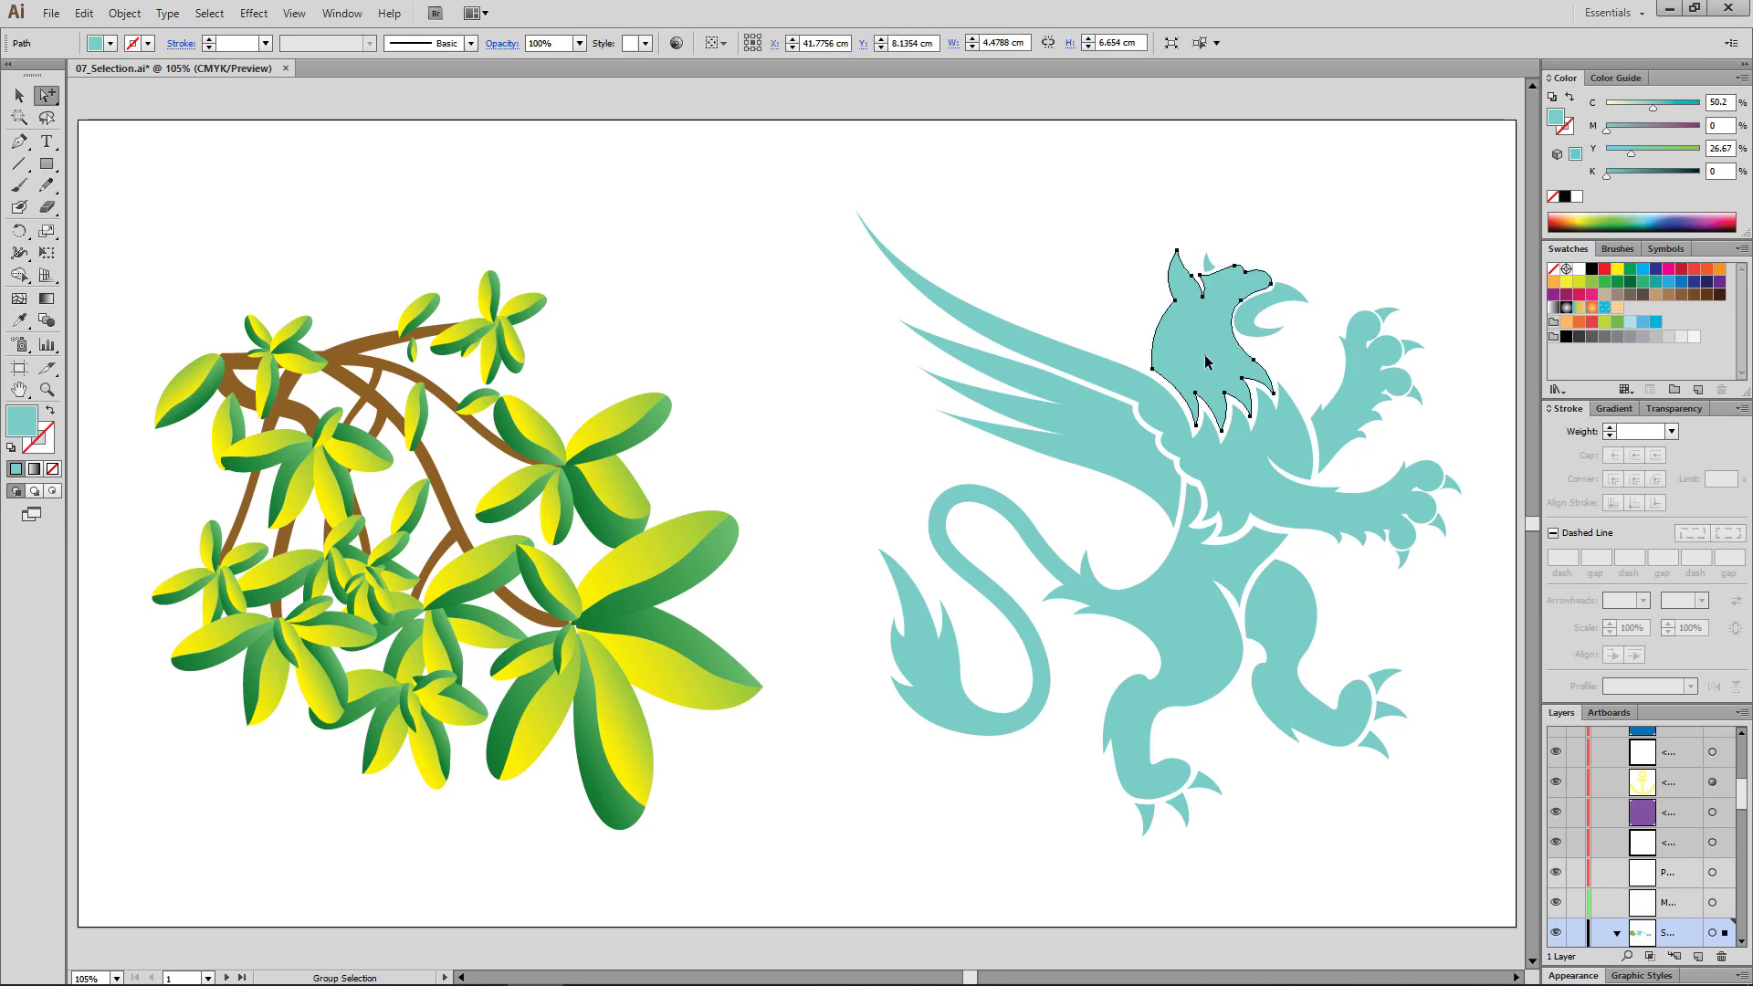
{"action": "left_click", "coordinate": [1206, 362]}
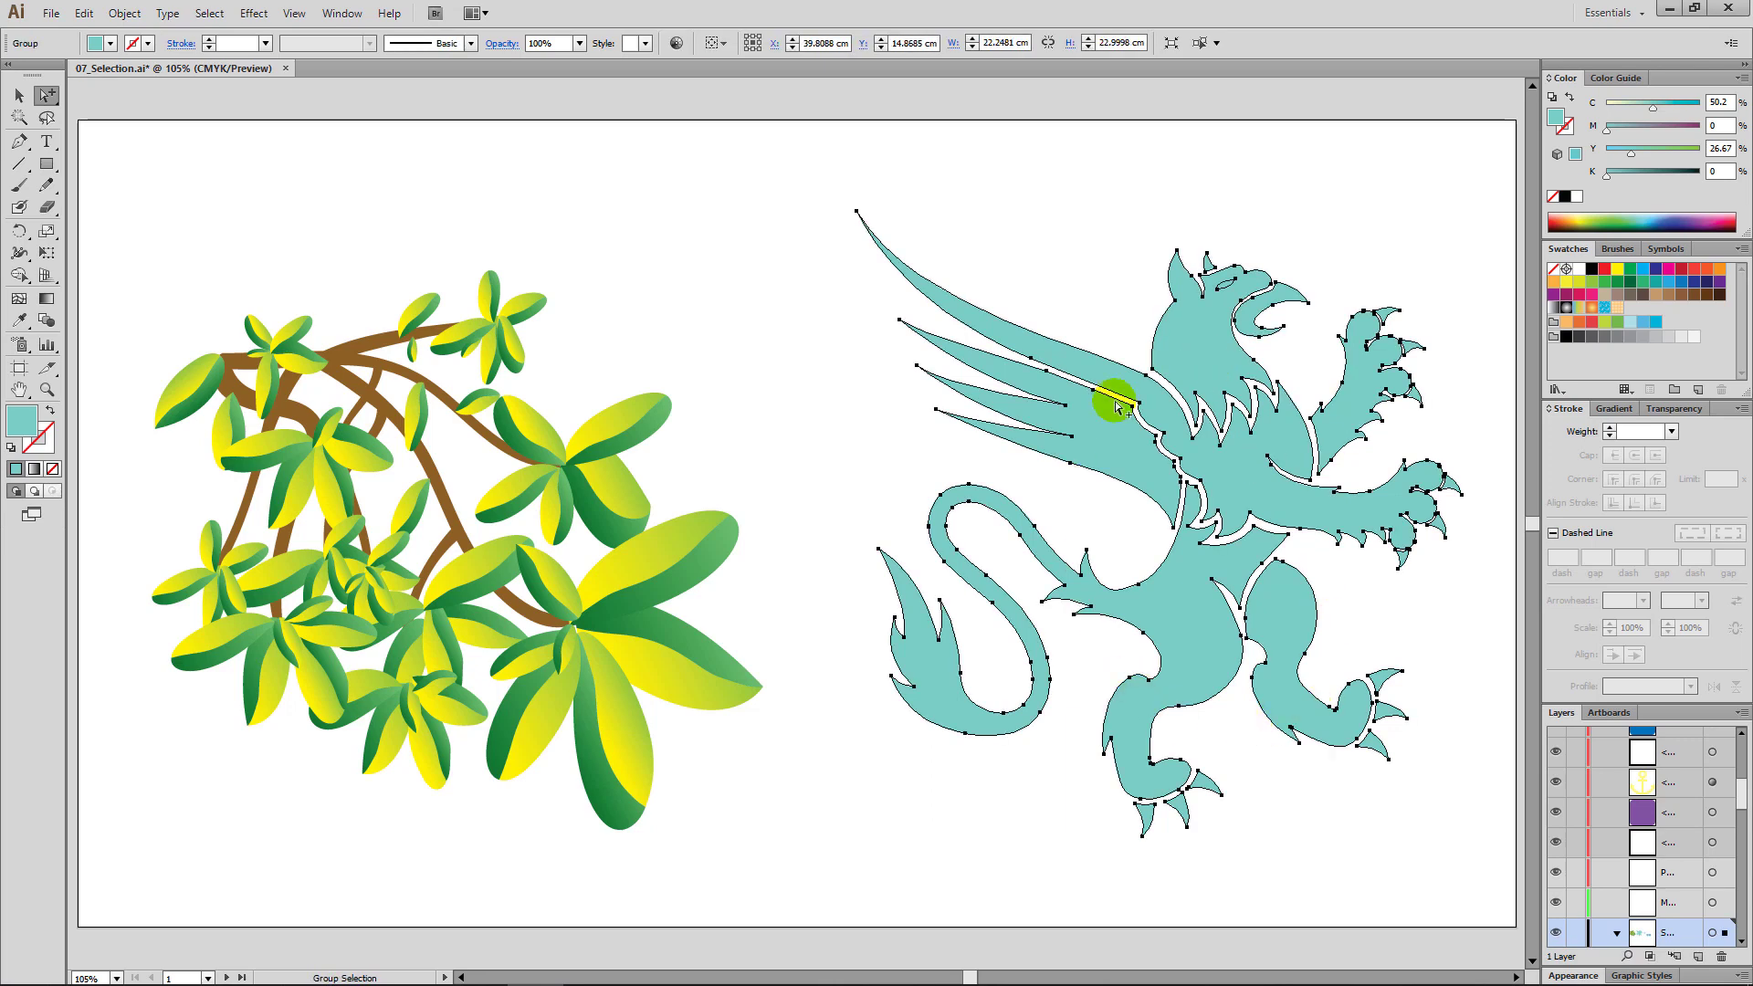
{"action": "mouse_move", "coordinate": [1248, 468]}
{"action": "left_mouse_down"}
{"action": "mouse_move", "coordinate": [1233, 551]}
{"action": "mouse_move", "coordinate": [1228, 470]}
{"action": "mouse_move", "coordinate": [1237, 491]}
{"action": "left_mouse_up"}
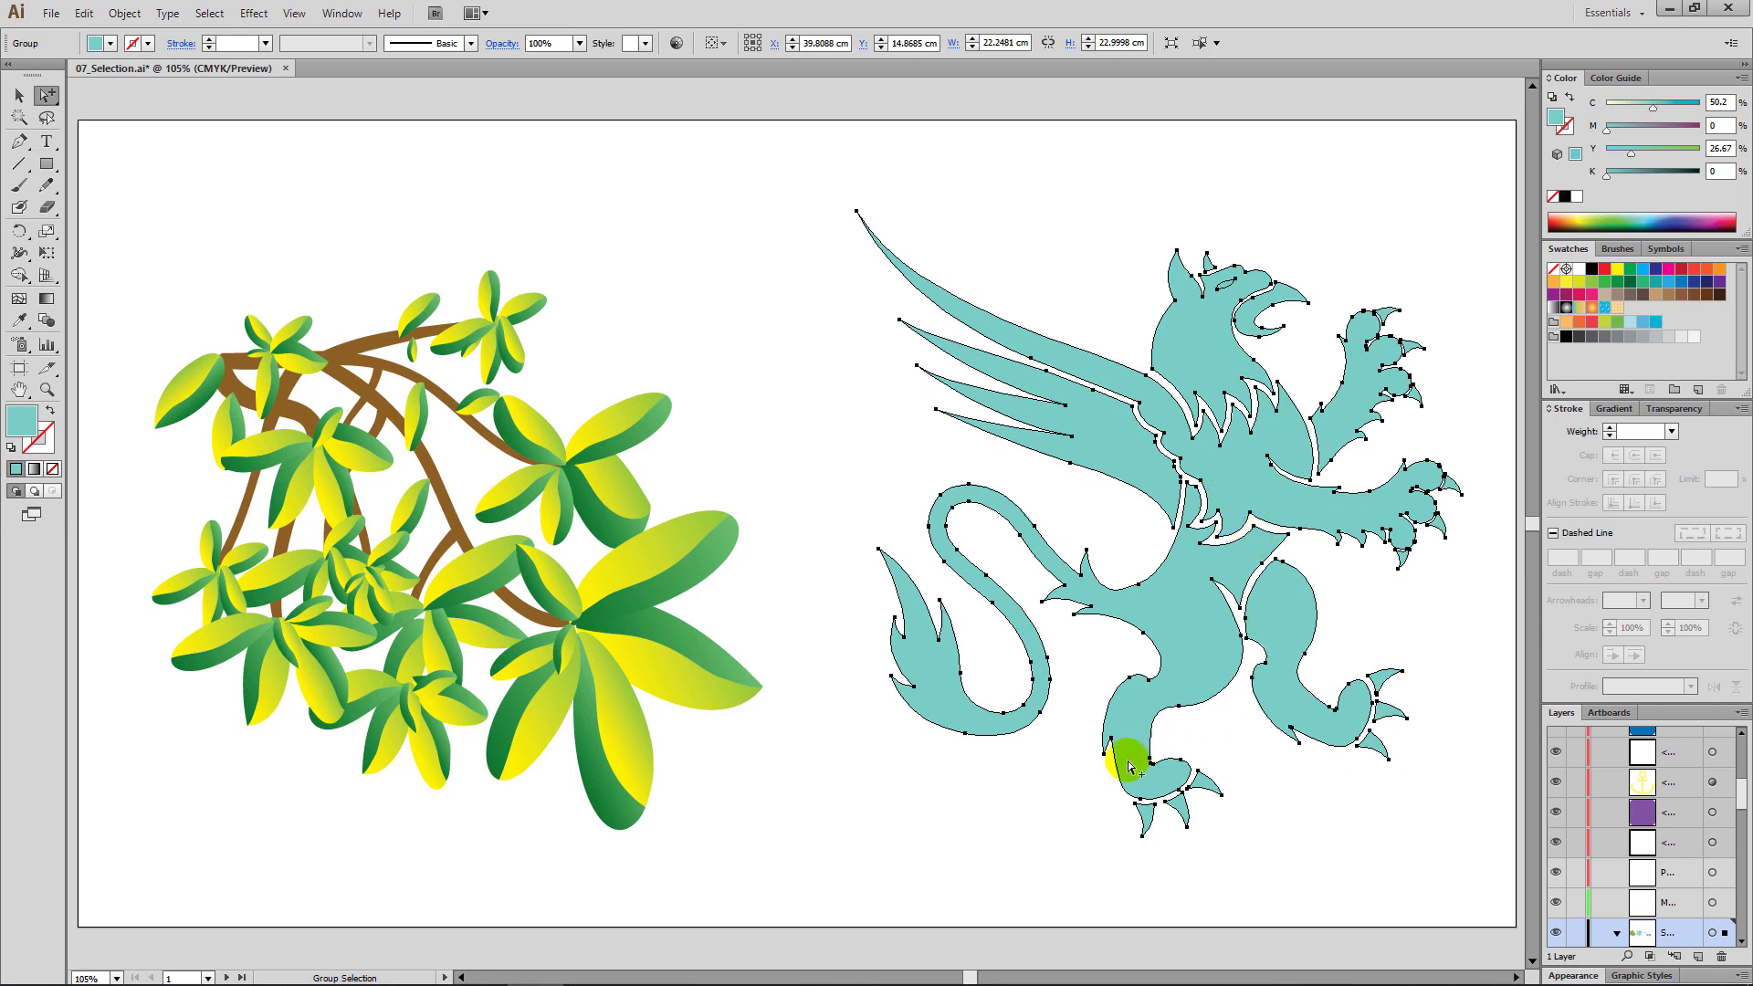
{"action": "left_click", "coordinate": [1071, 782]}
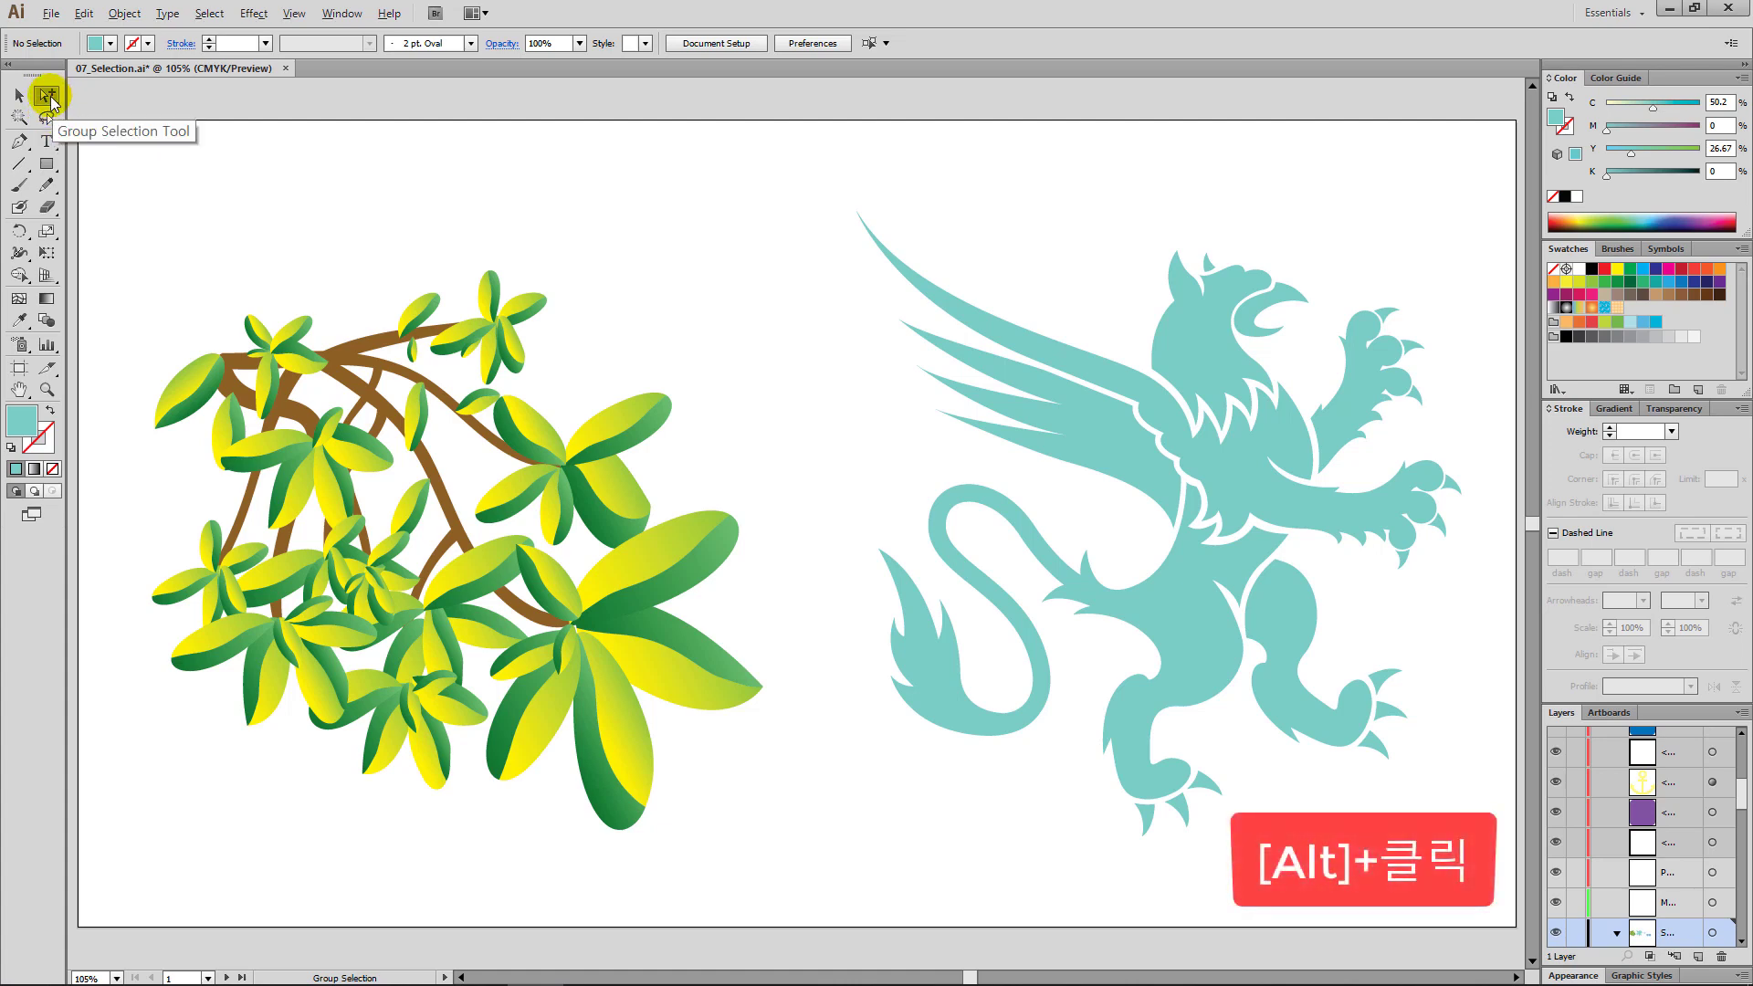
Step: Return to Direct Selection, then lasso the anchors around the griffin's wing tips
{"action": "left_click", "coordinate": [48, 96], "text": "alt"}
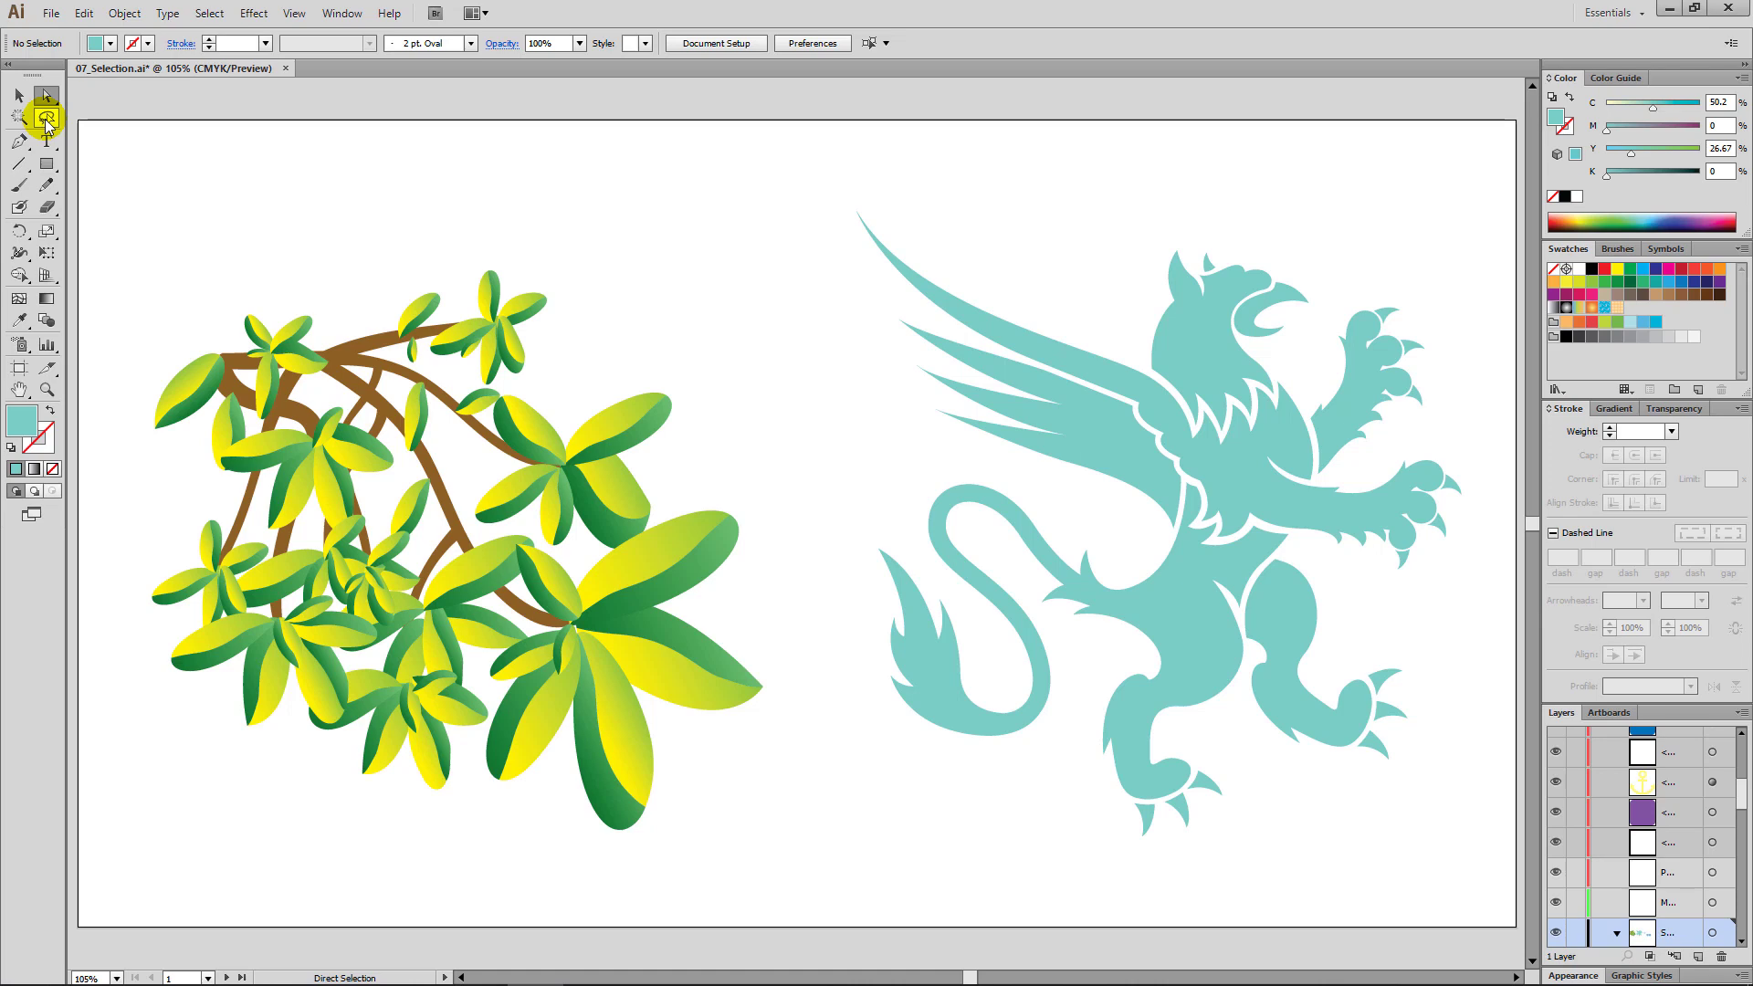
{"action": "key", "text": "q"}
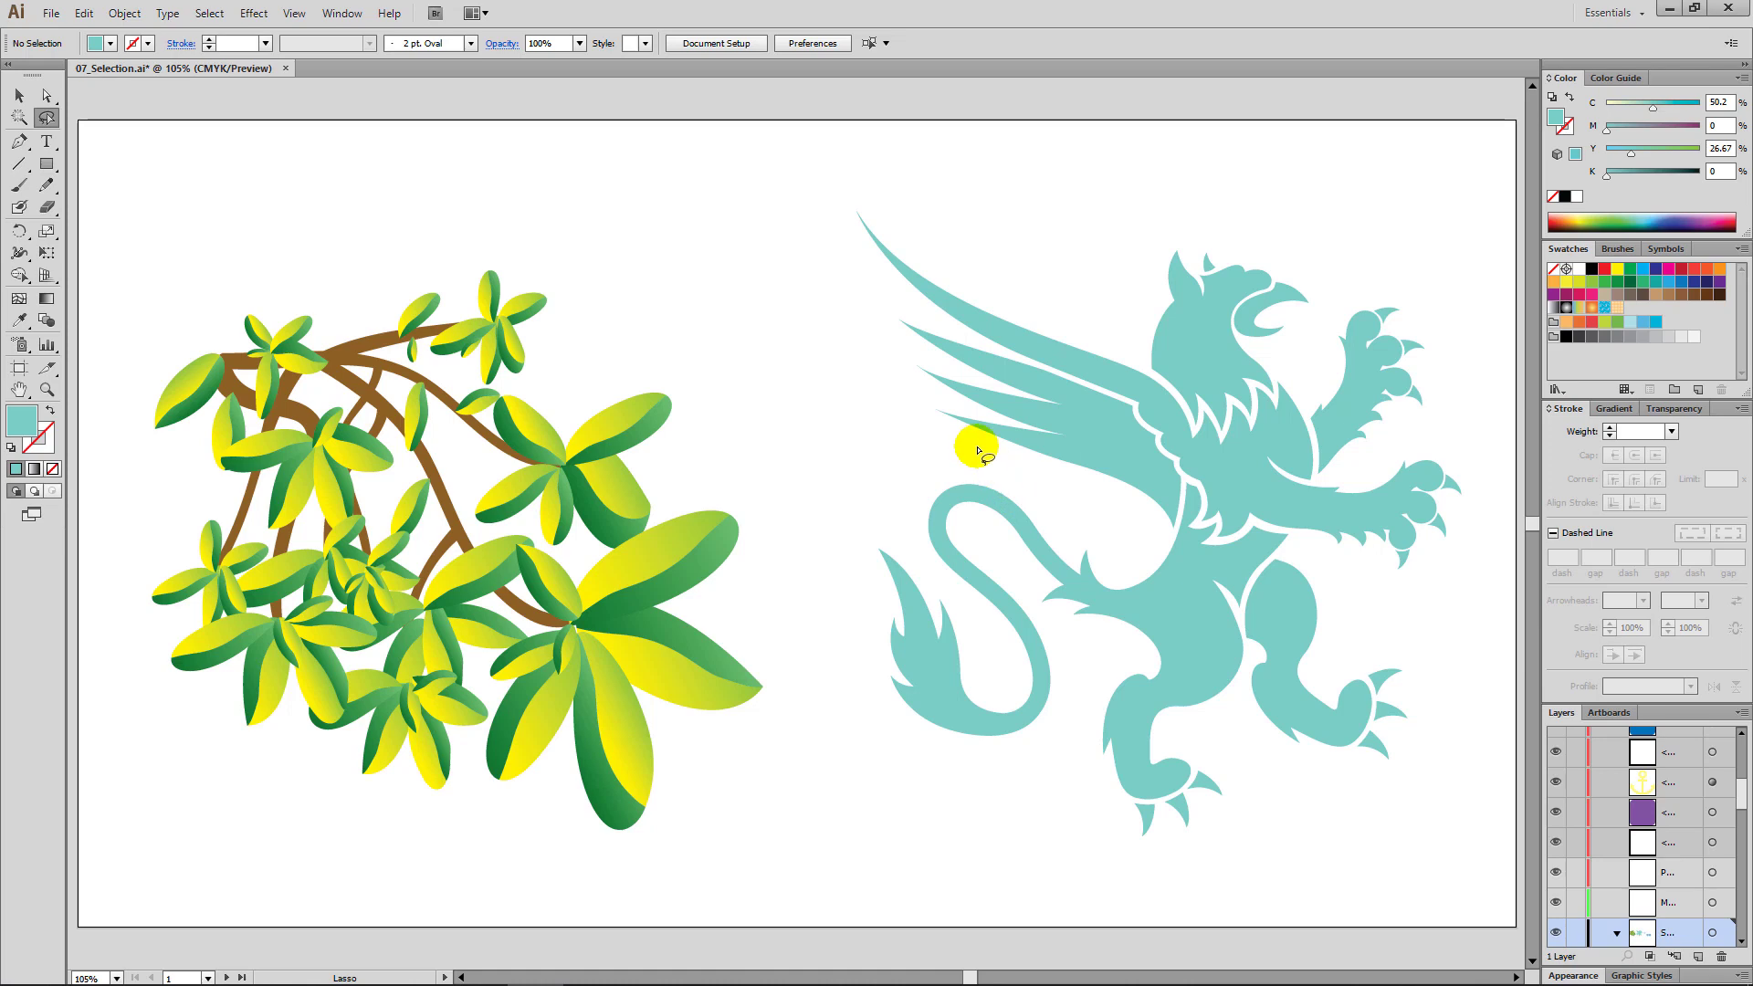
{"action": "mouse_move", "coordinate": [979, 451]}
{"action": "left_mouse_down"}
{"action": "mouse_move", "coordinate": [1071, 338]}
{"action": "mouse_move", "coordinate": [961, 442]}
{"action": "left_mouse_up"}
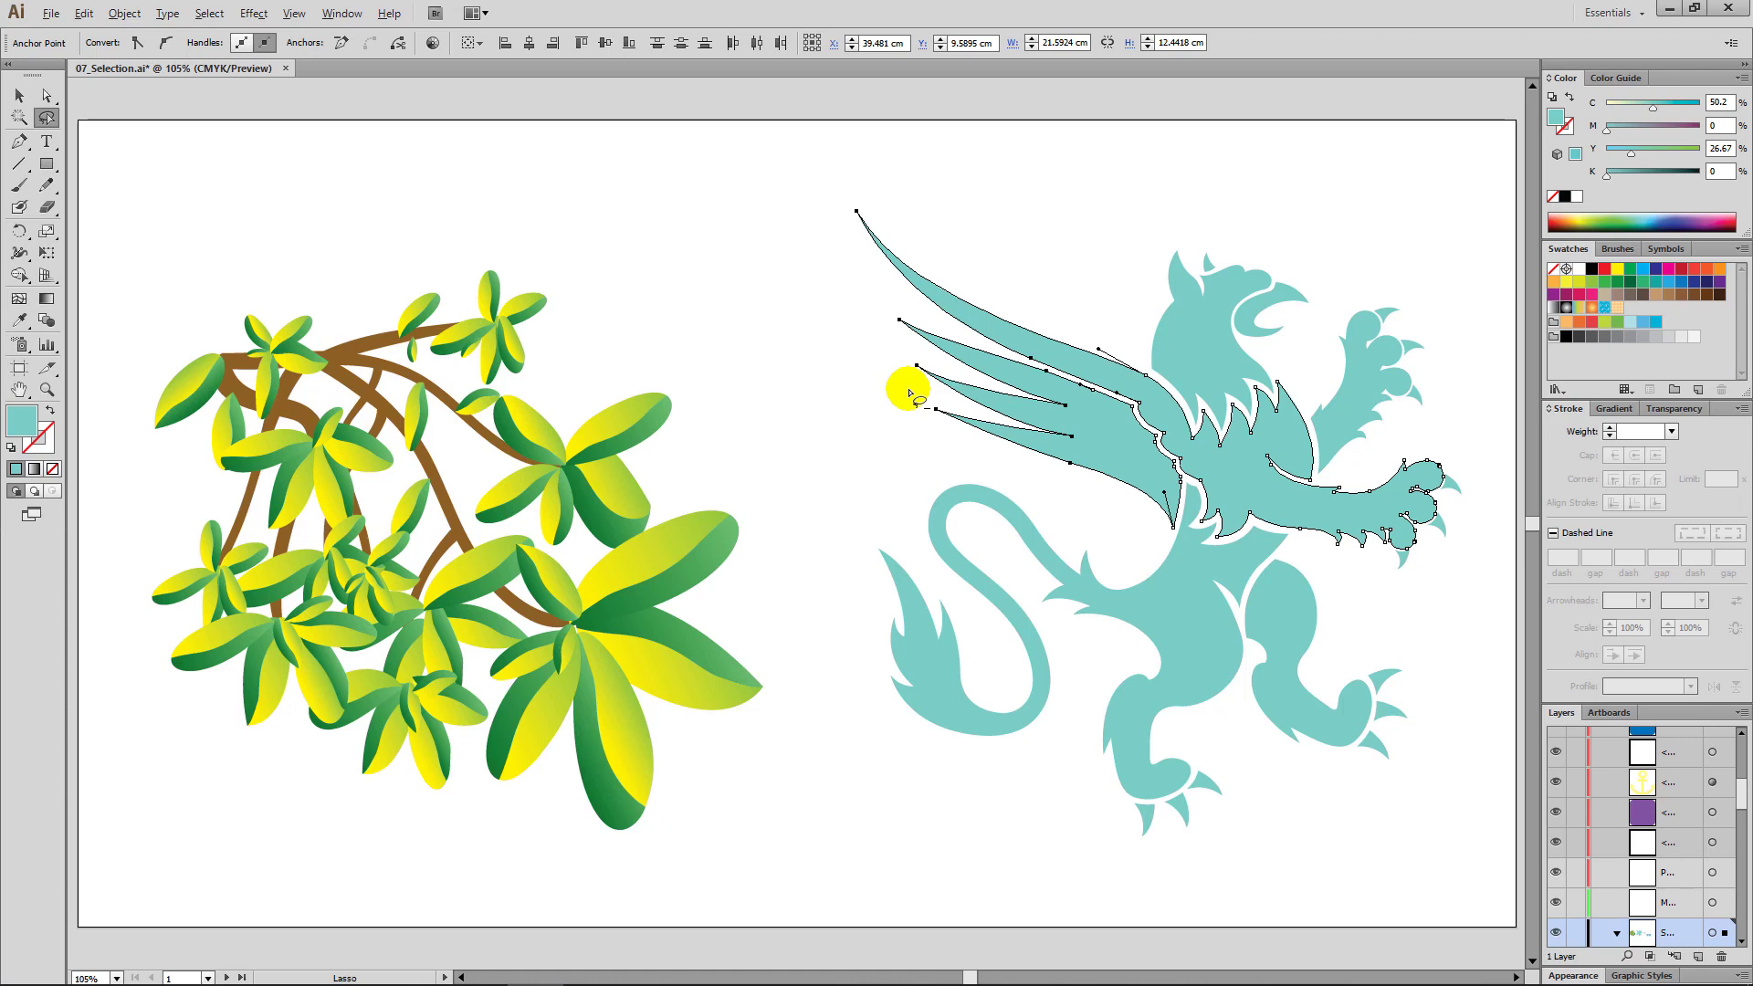
Step: Alt-lasso the upper and lower wing-tip anchors out of the selection
{"action": "key", "text": "alt"}
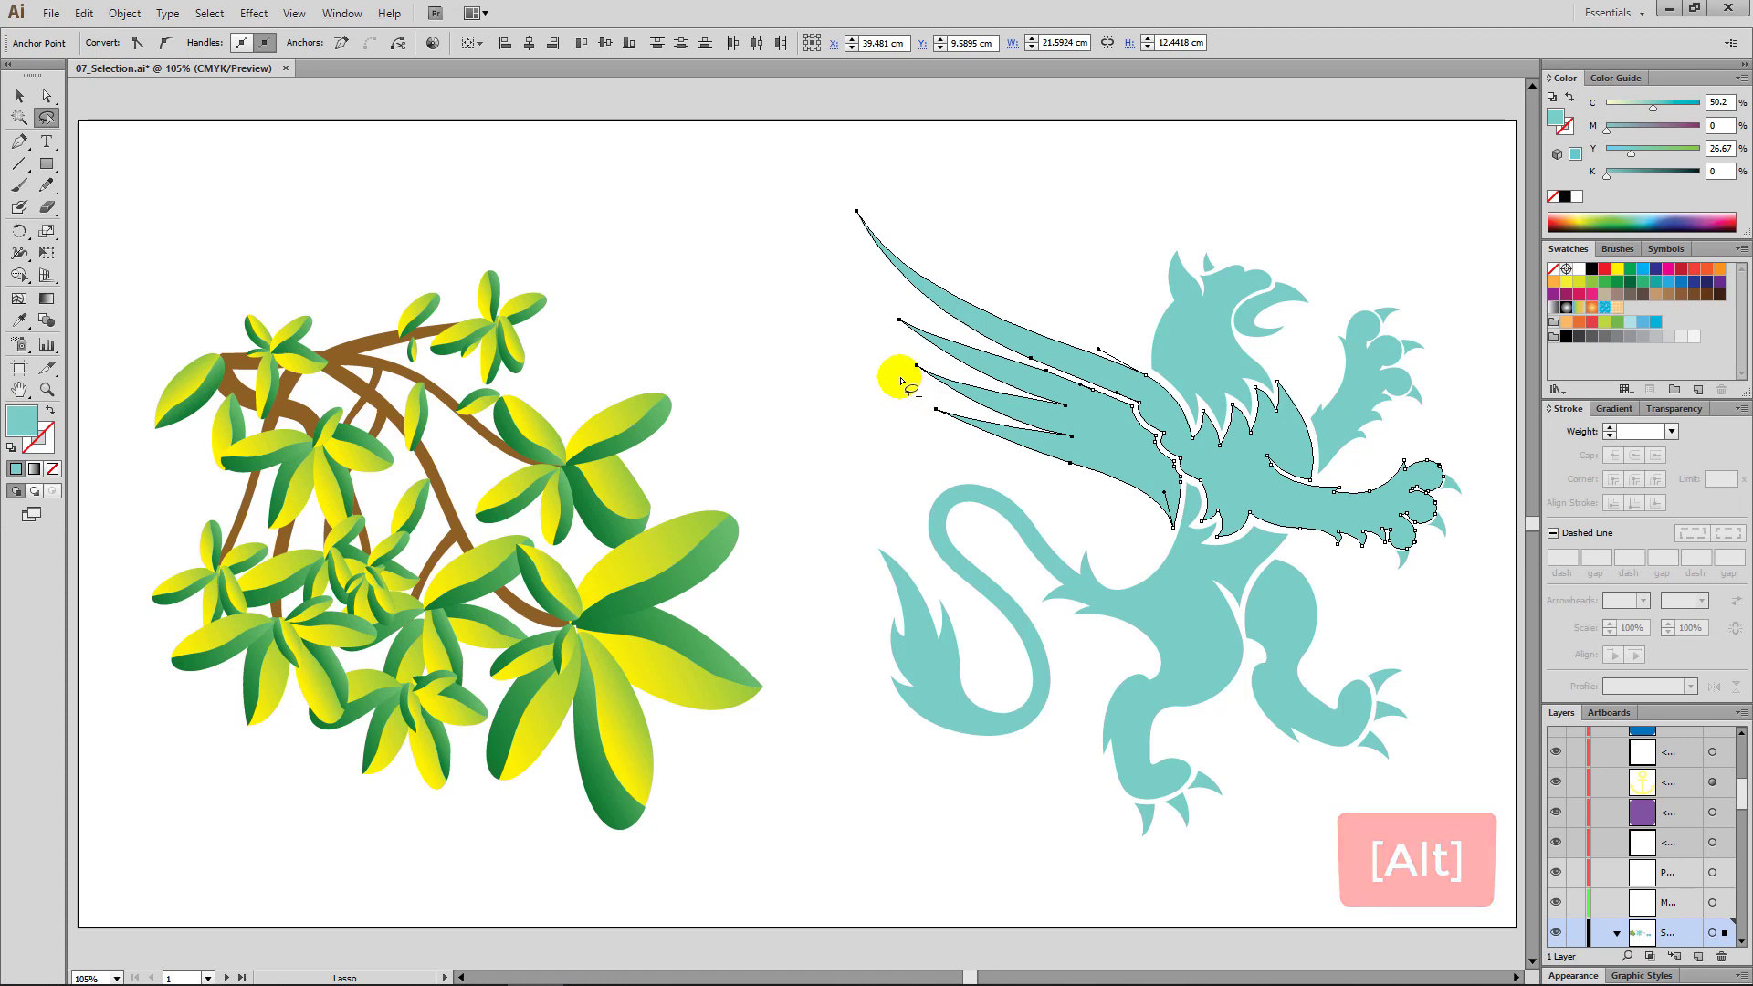
{"action": "key", "text": "alt"}
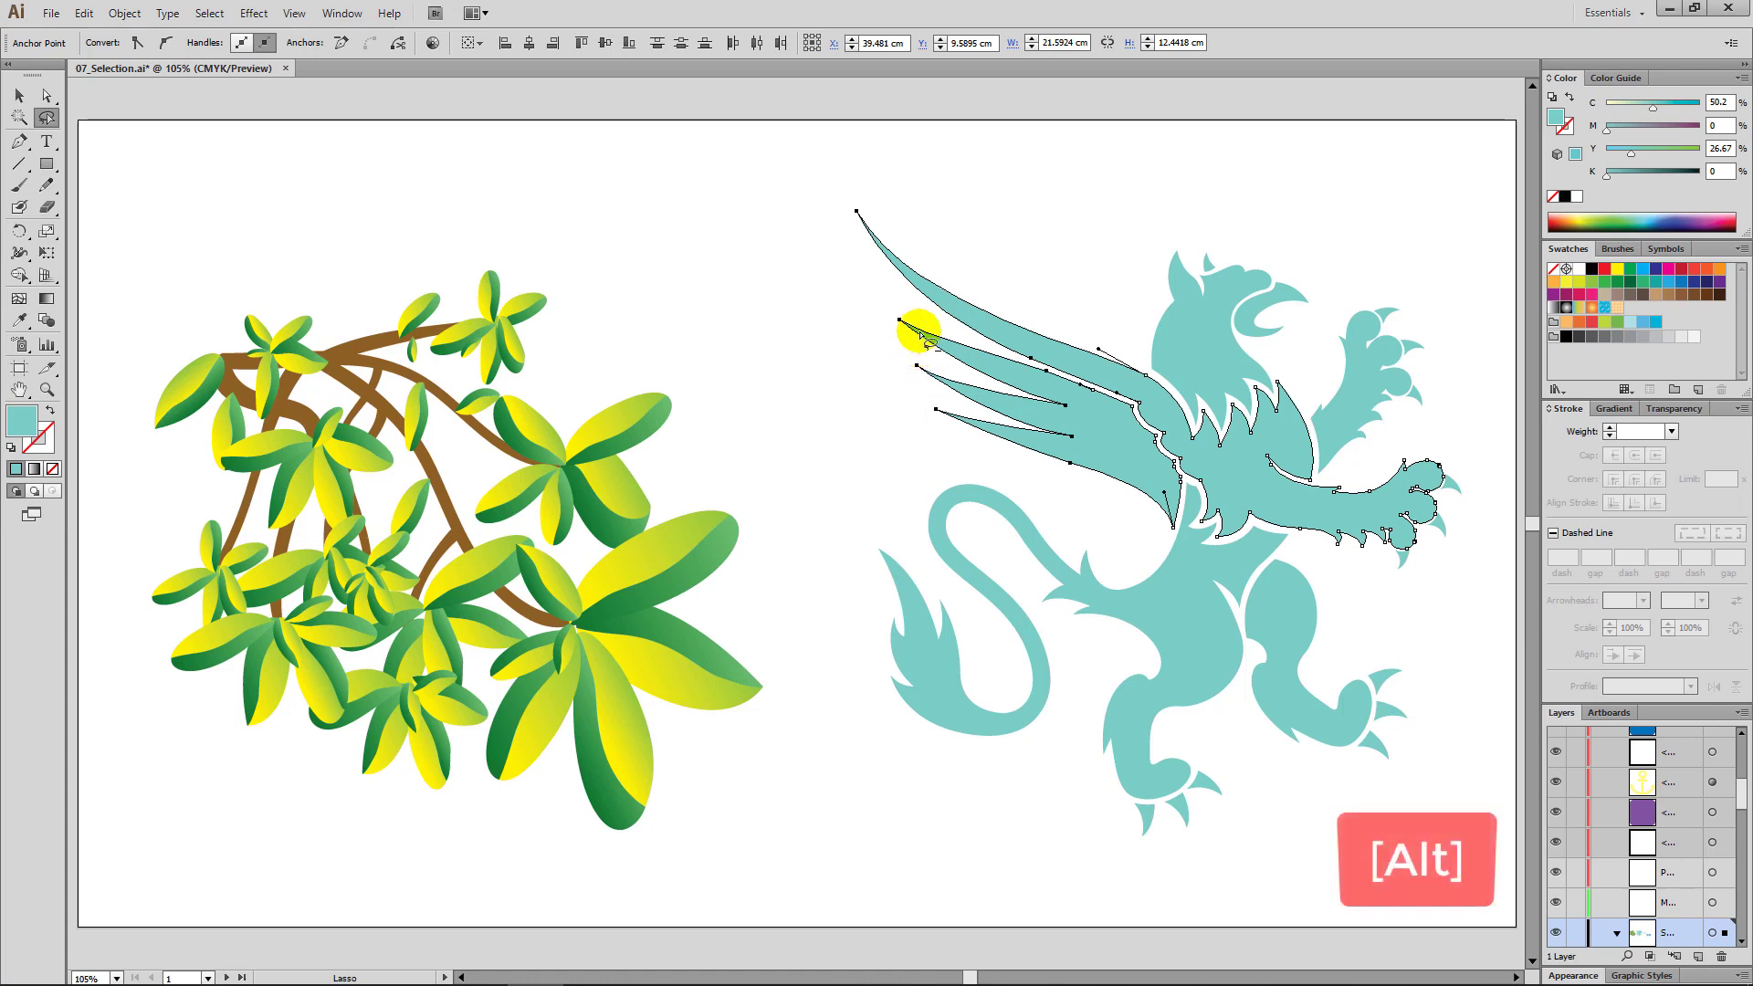
{"action": "left_click_drag", "start_coordinate": [921, 347], "coordinate": [923, 347]}
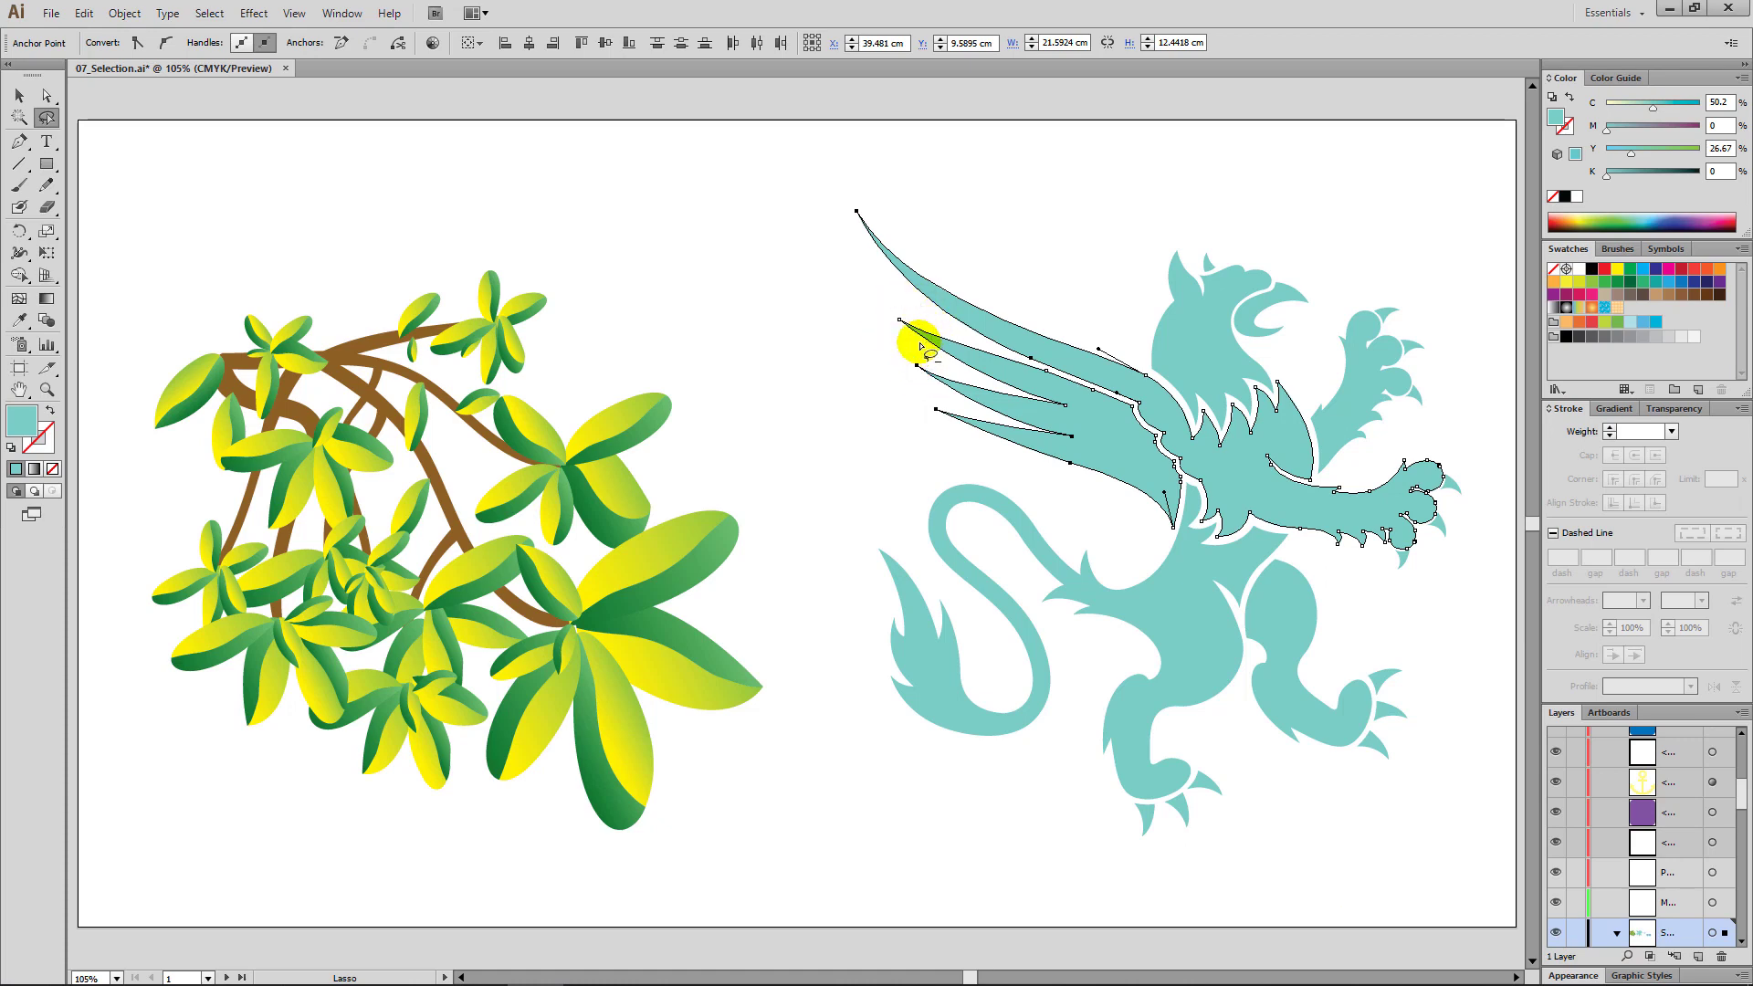
{"action": "left_click_drag", "start_coordinate": [945, 399], "coordinate": [950, 406]}
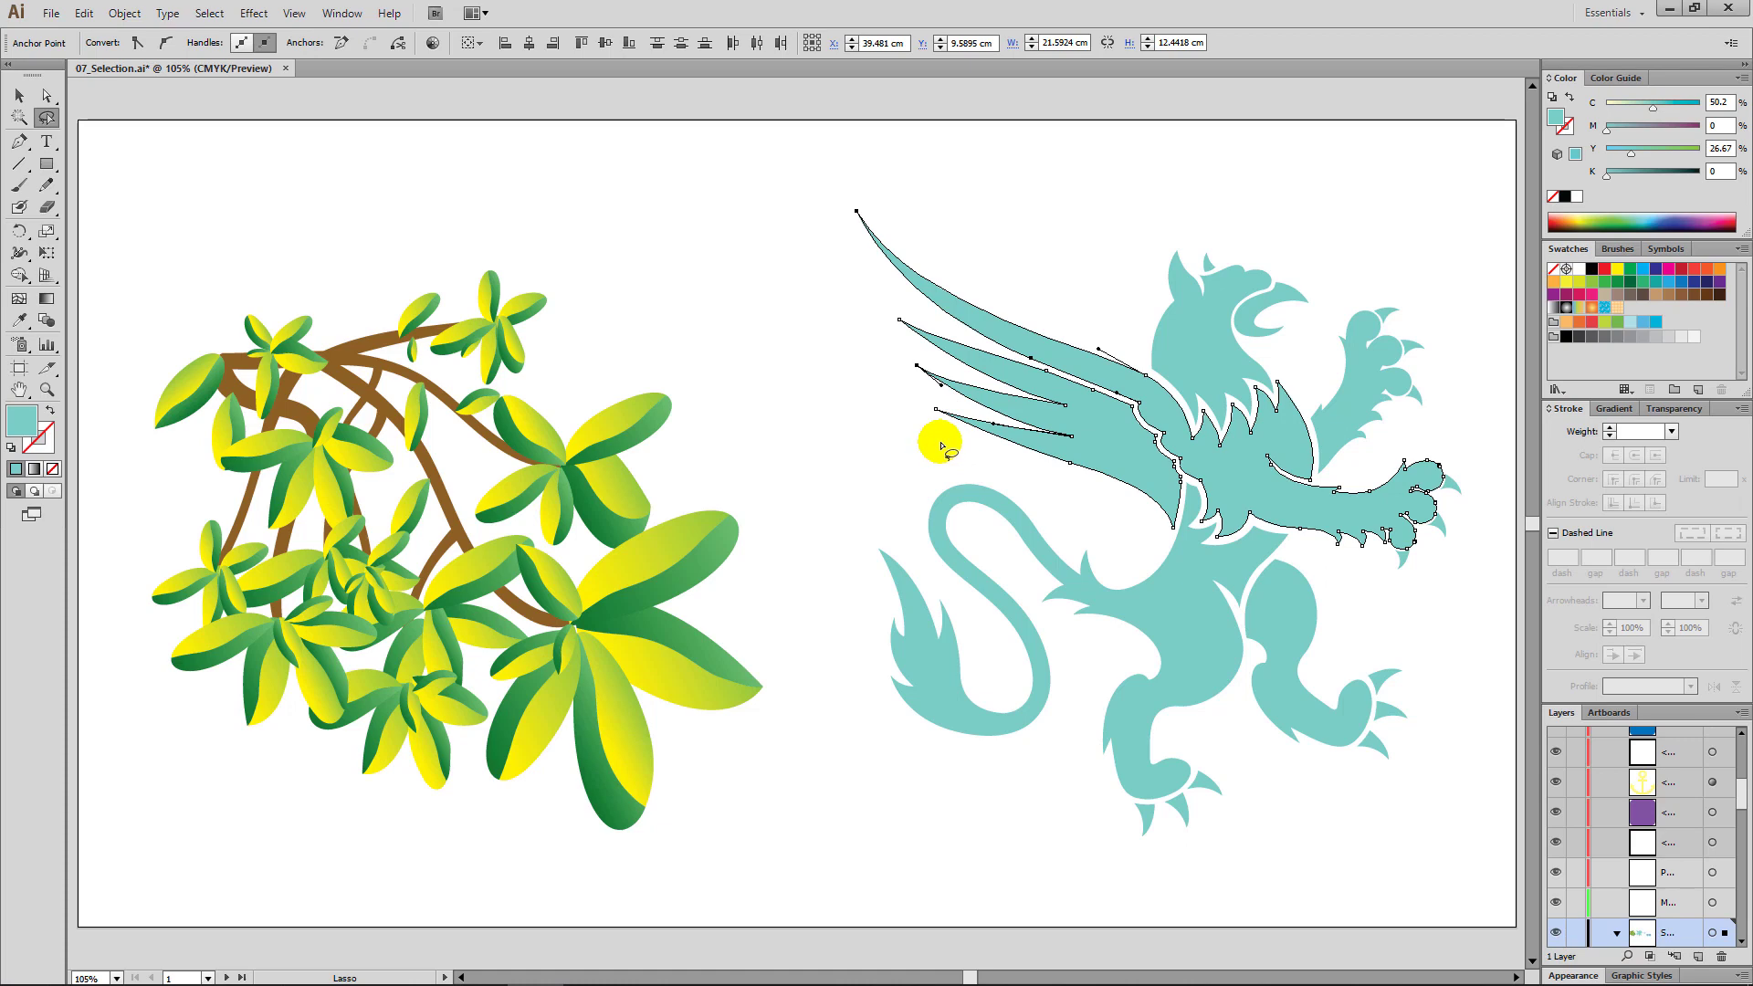
{"action": "key", "text": "ctrl"}
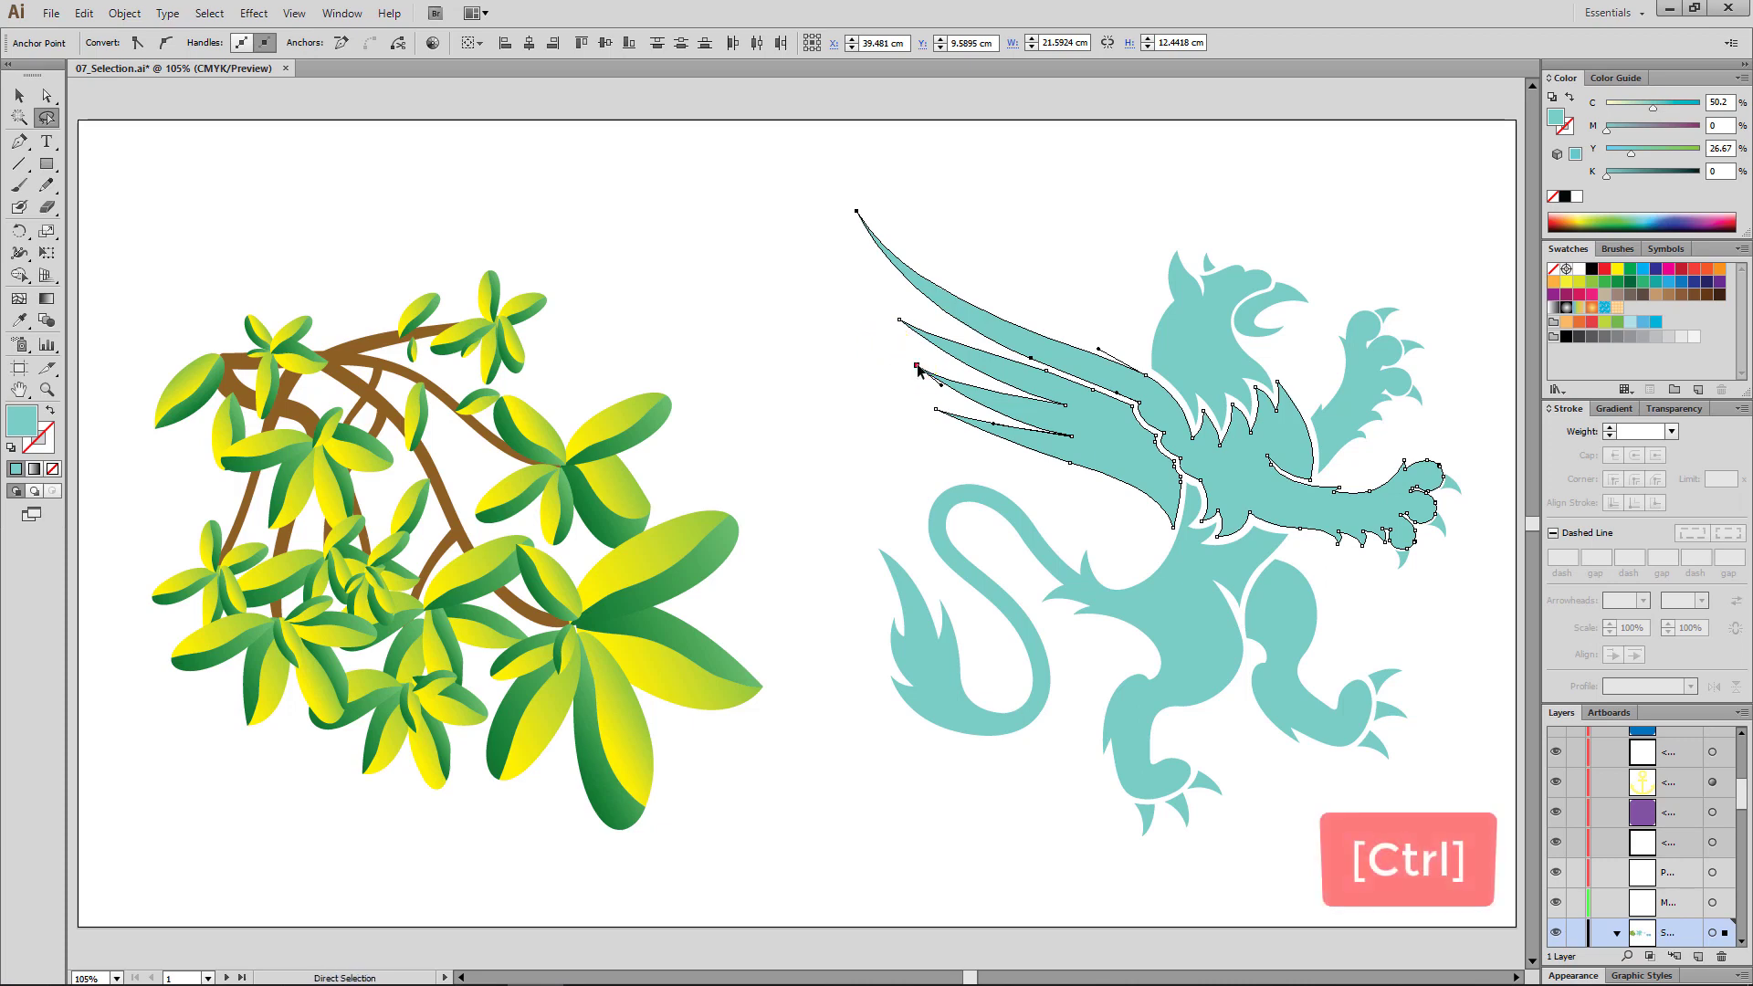
Step: Stretch the selected wing tips up-left and add two more wing anchors to the selection
{"action": "mouse_move", "coordinate": [916, 366]}
{"action": "left_mouse_down"}
{"action": "mouse_move", "coordinate": [841, 327]}
{"action": "mouse_move", "coordinate": [971, 390]}
{"action": "left_mouse_up"}
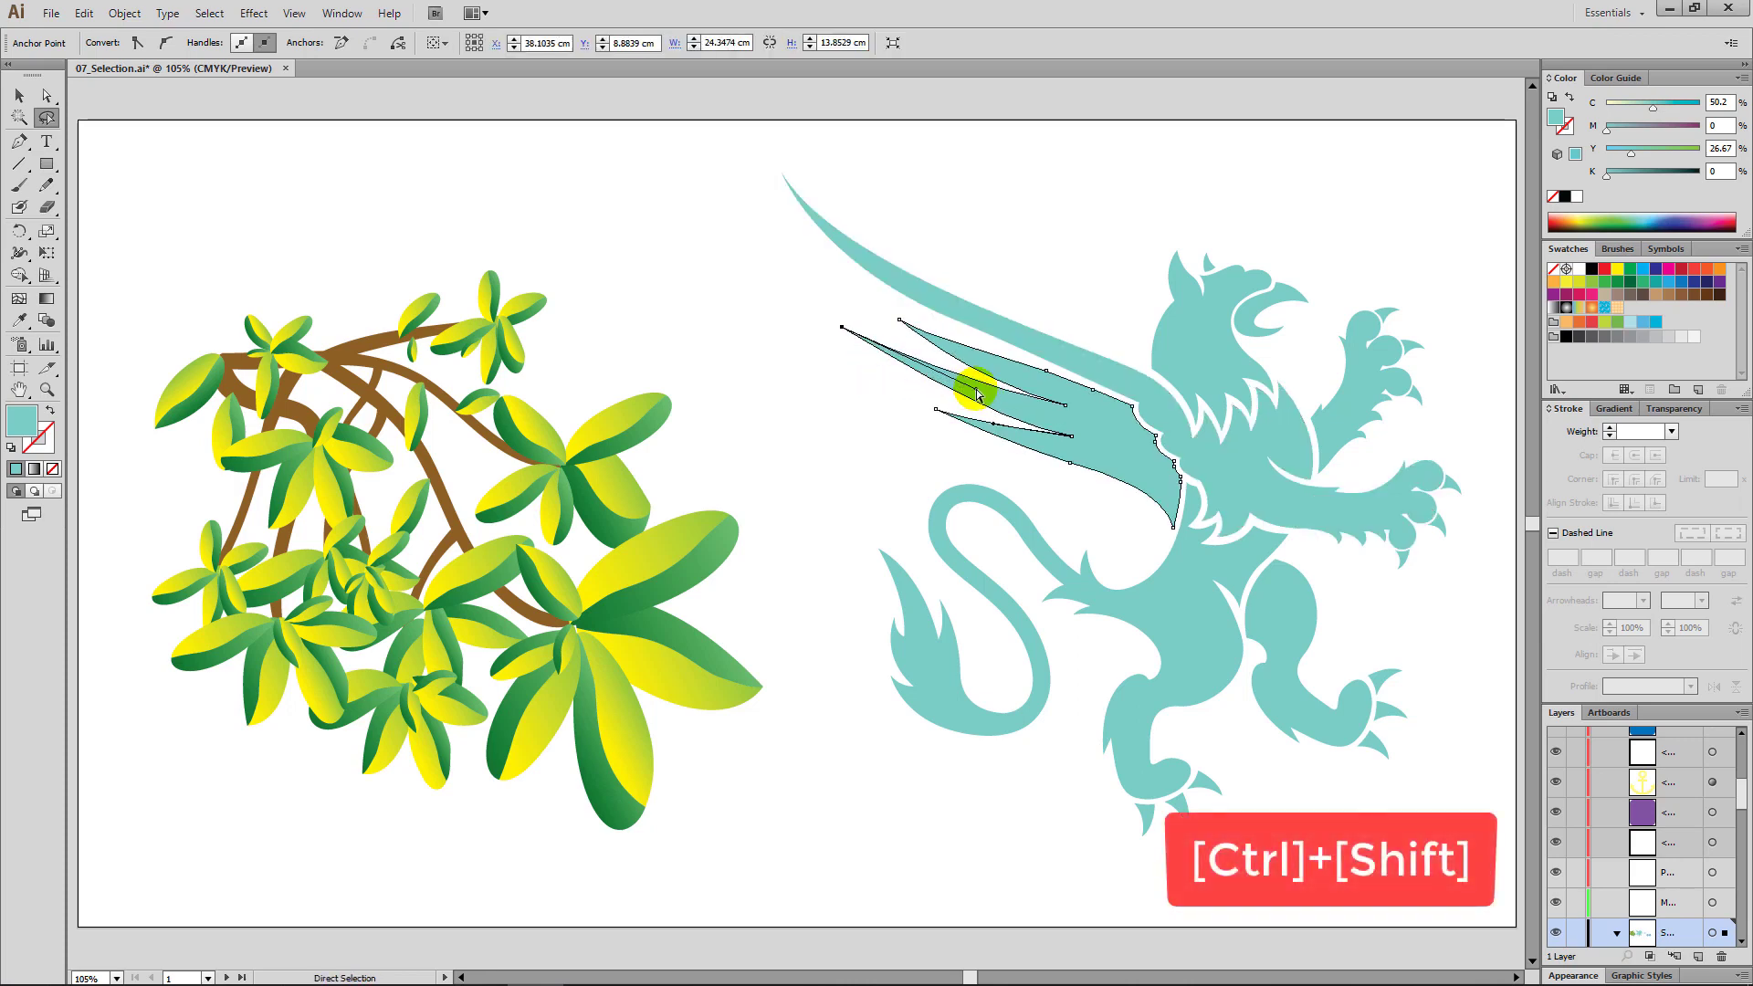
{"action": "left_click", "coordinate": [1046, 374], "text": "ctrl+shift"}
{"action": "left_click", "coordinate": [1066, 404], "text": "ctrl+shift"}
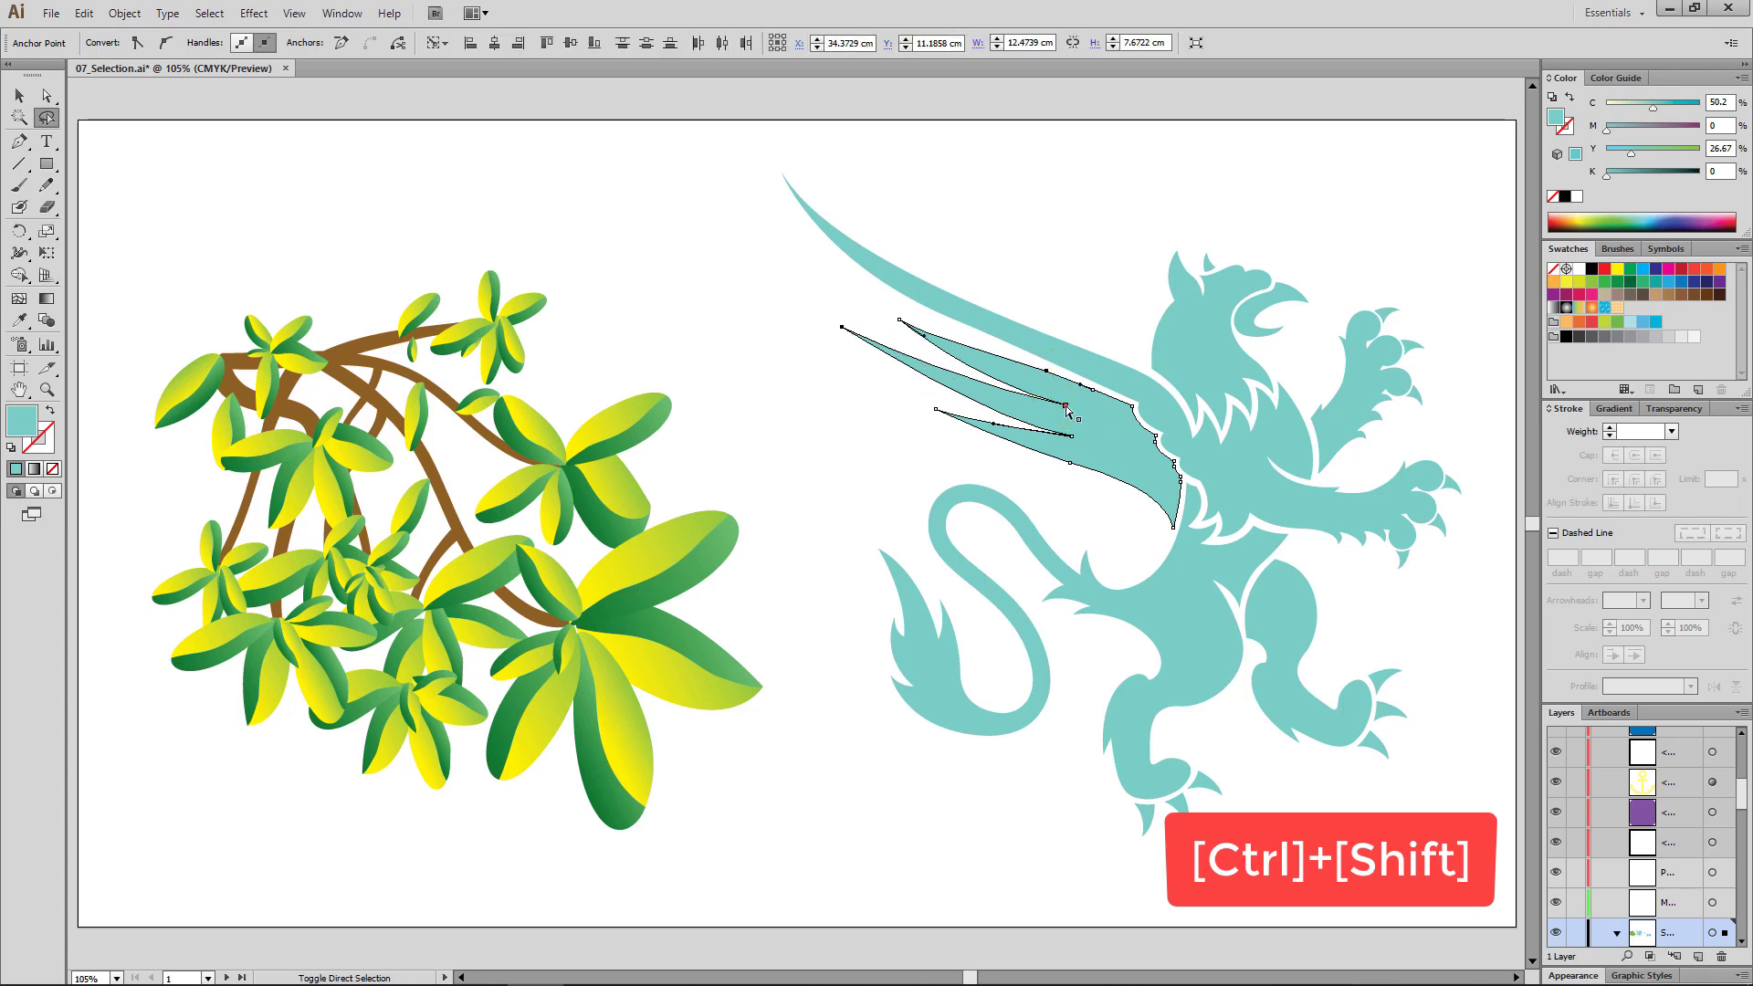
Step: Gather the lower wing-tip anchors, pull them further left, then deselect
{"action": "left_click", "coordinate": [1071, 464], "text": "ctrl+shift"}
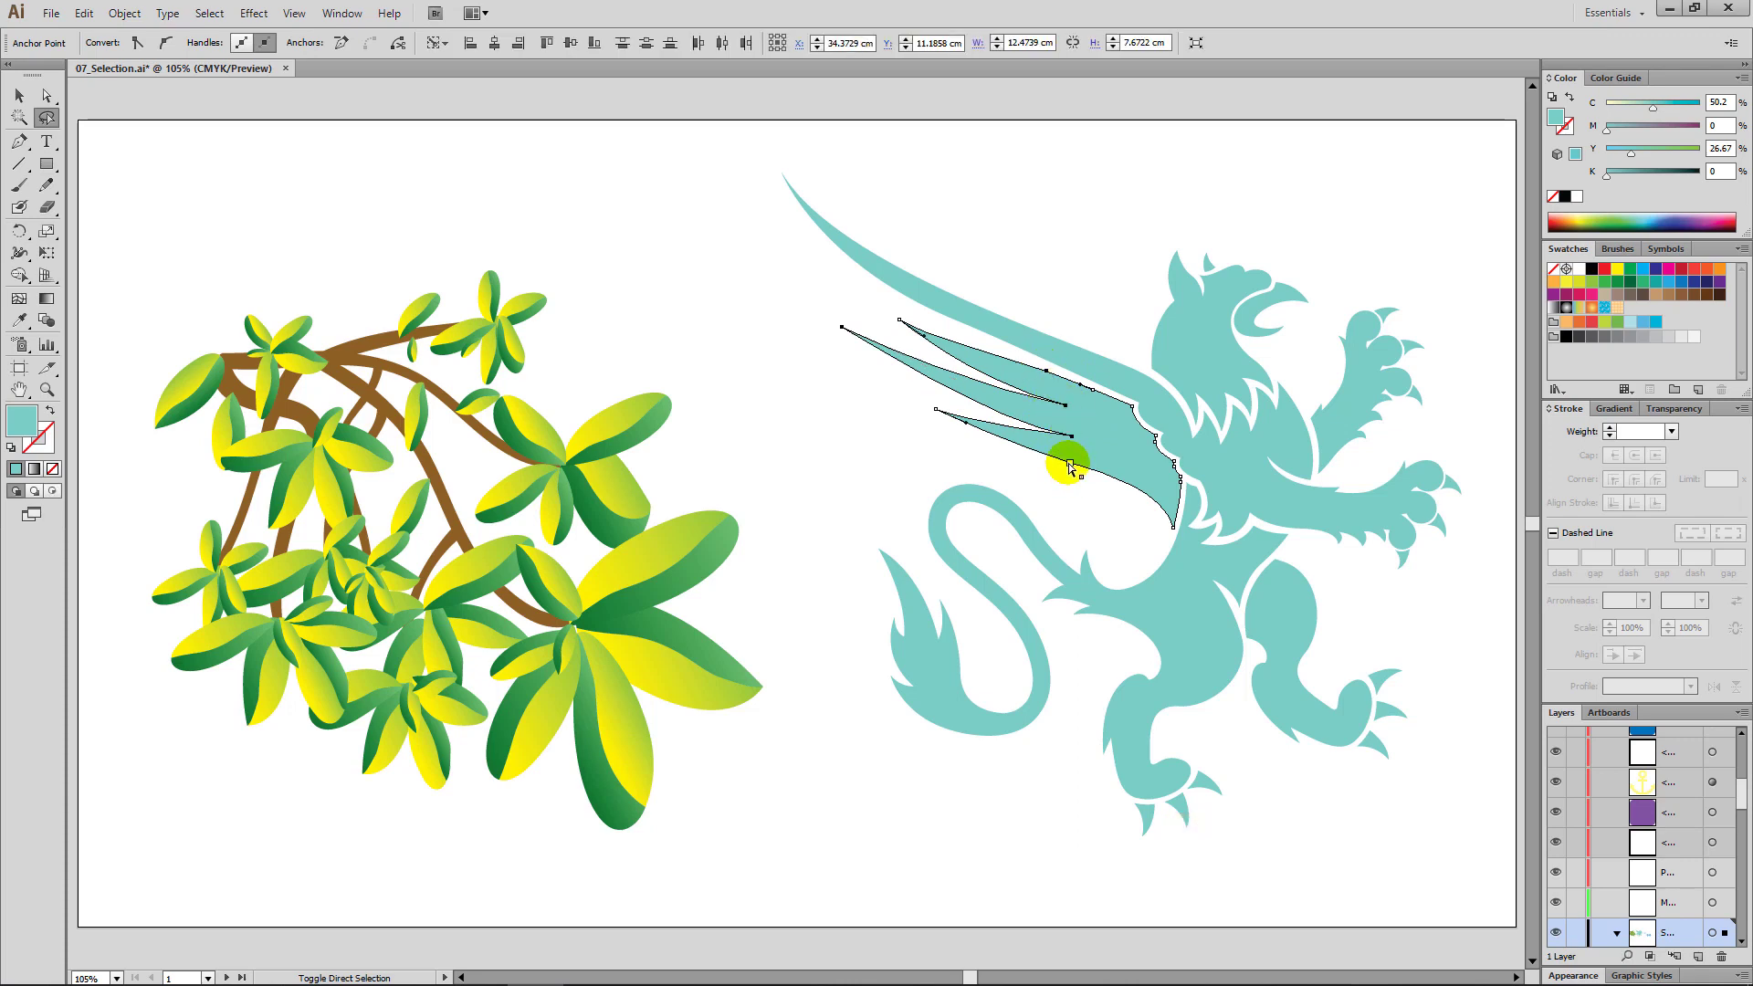
{"action": "left_click_drag", "start_coordinate": [1071, 464], "coordinate": [1023, 459]}
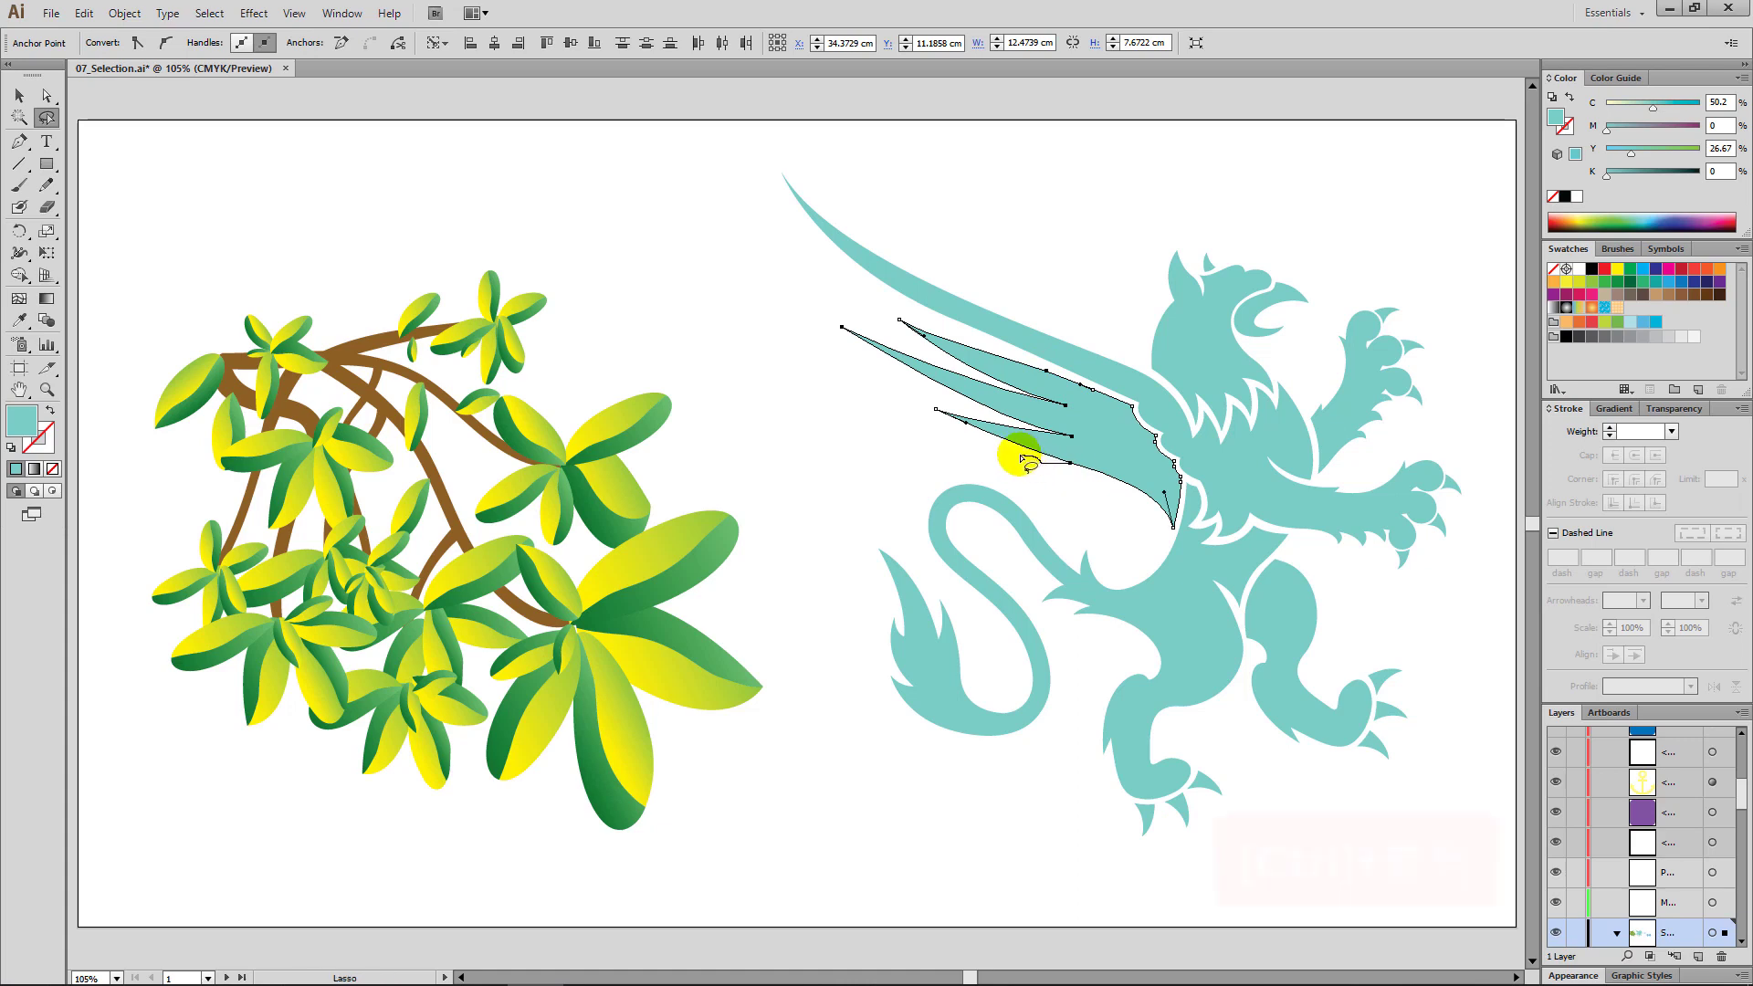
{"action": "left_click", "coordinate": [1073, 469], "text": "ctrl"}
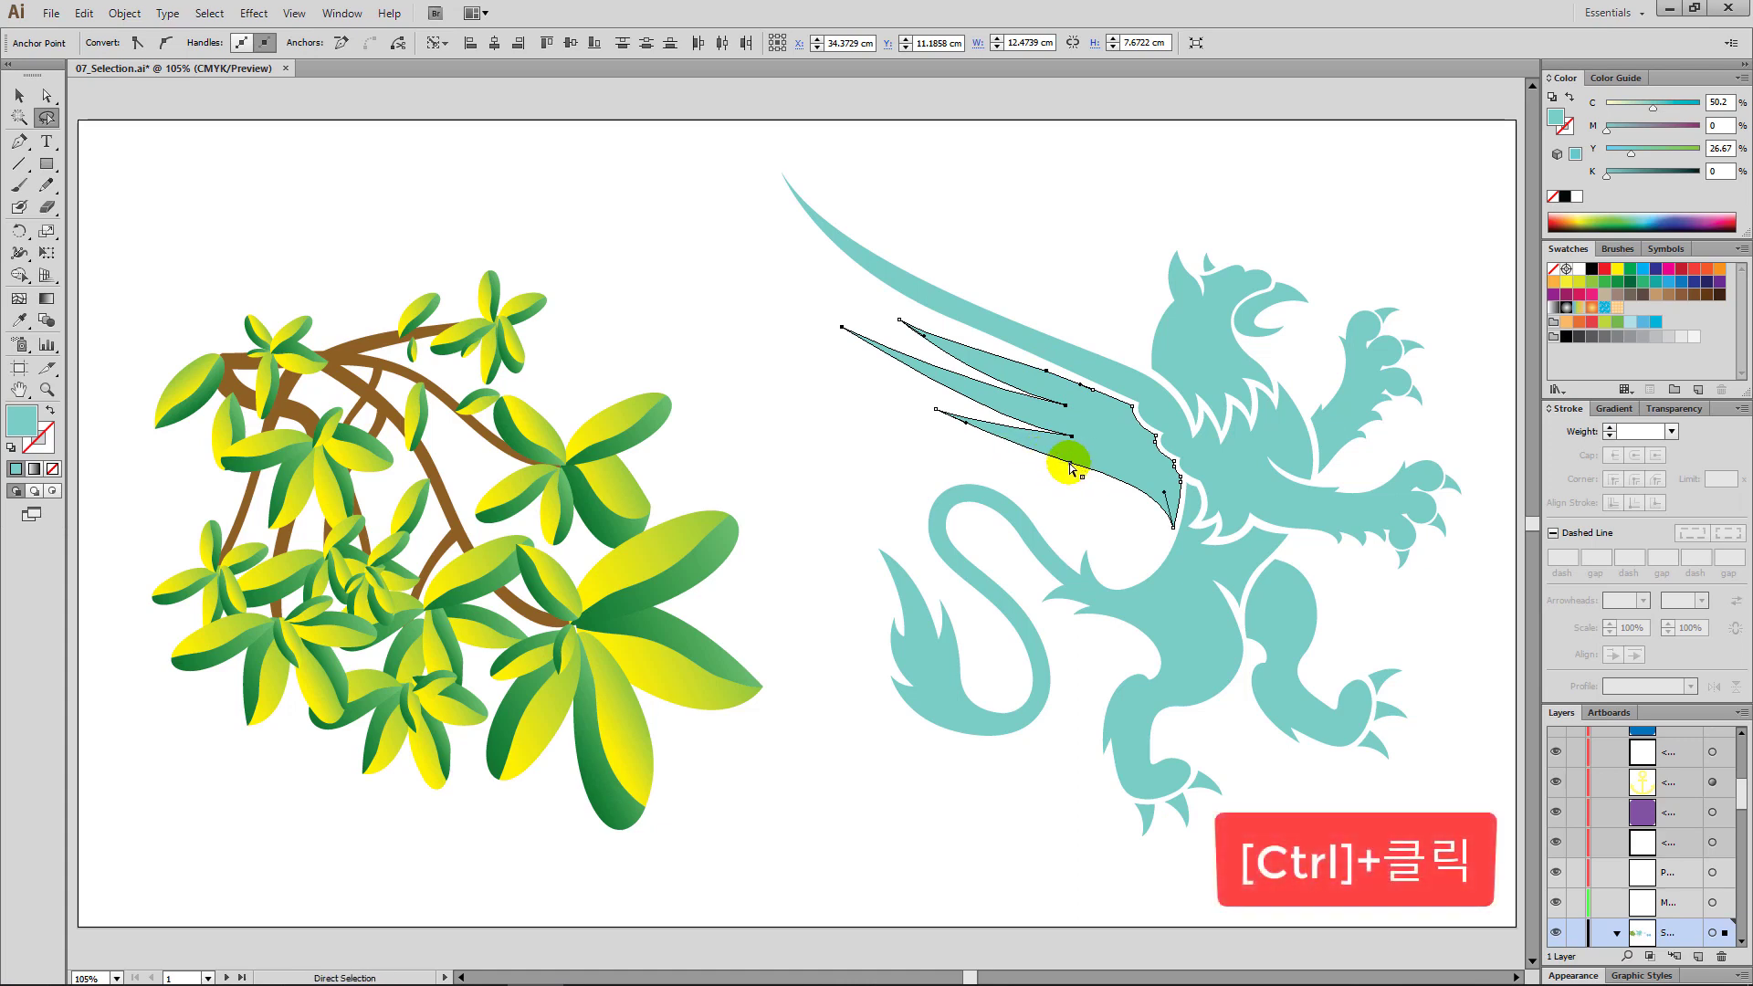
{"action": "left_click_drag", "start_coordinate": [1070, 466], "coordinate": [1041, 464]}
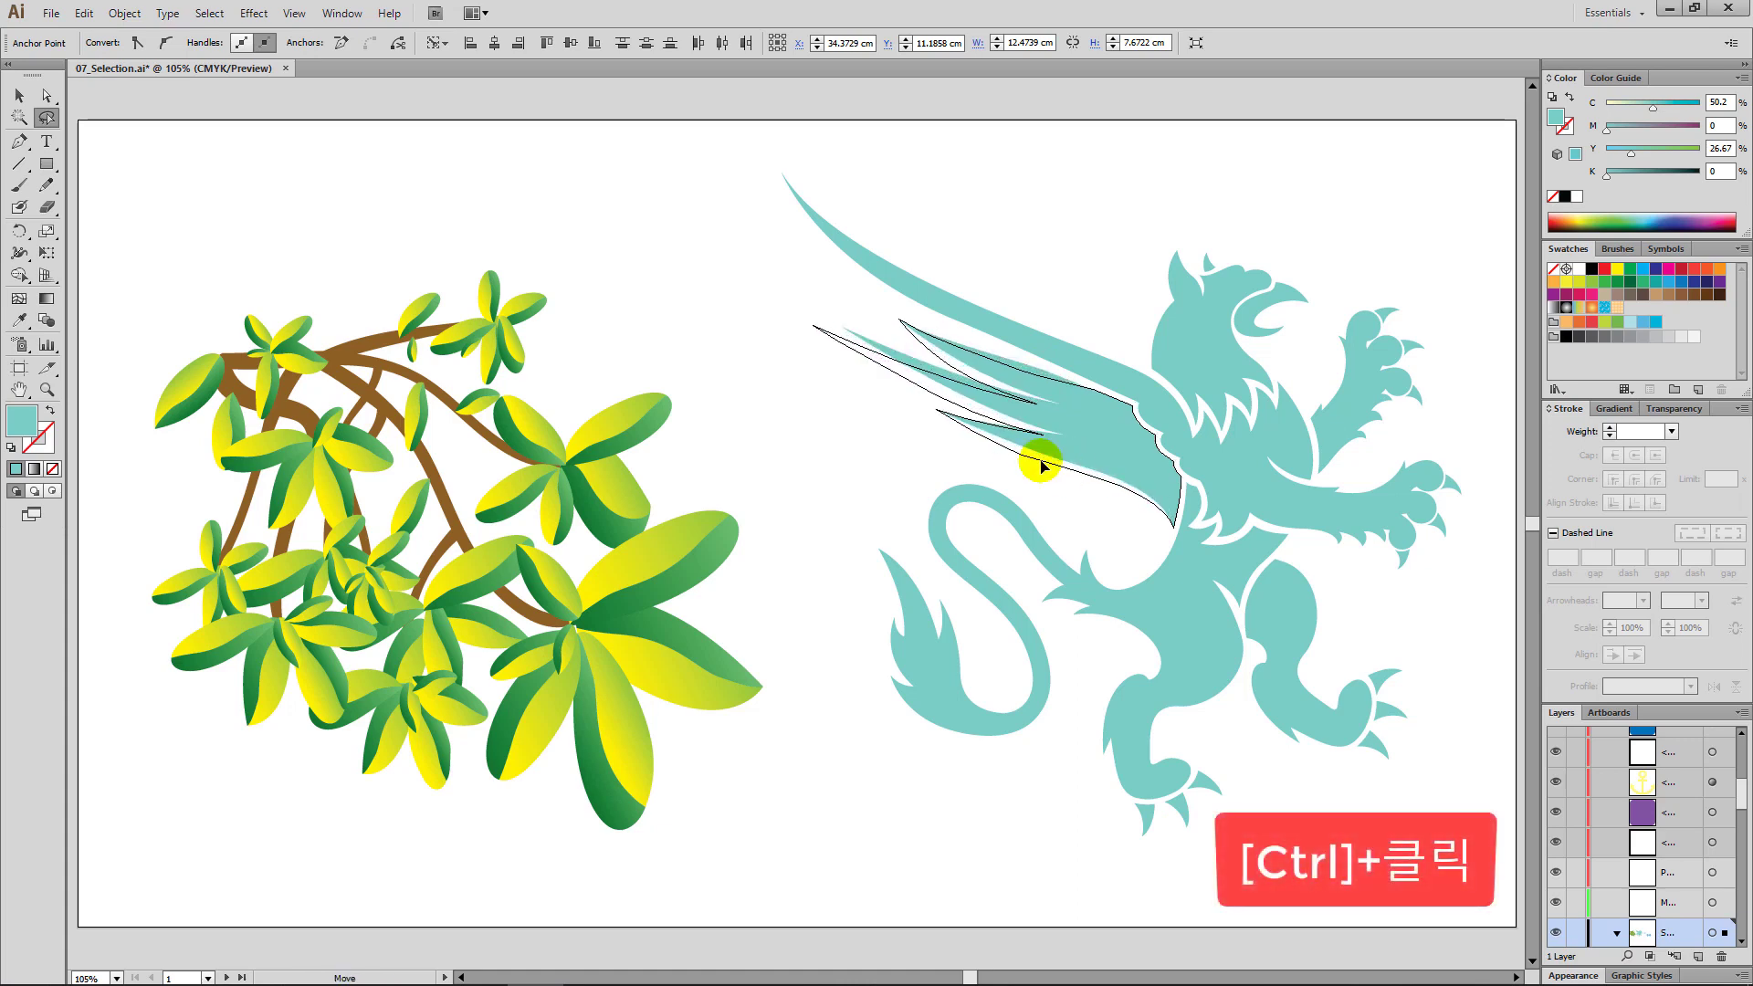
{"action": "left_click", "coordinate": [885, 455], "text": "ctrl"}
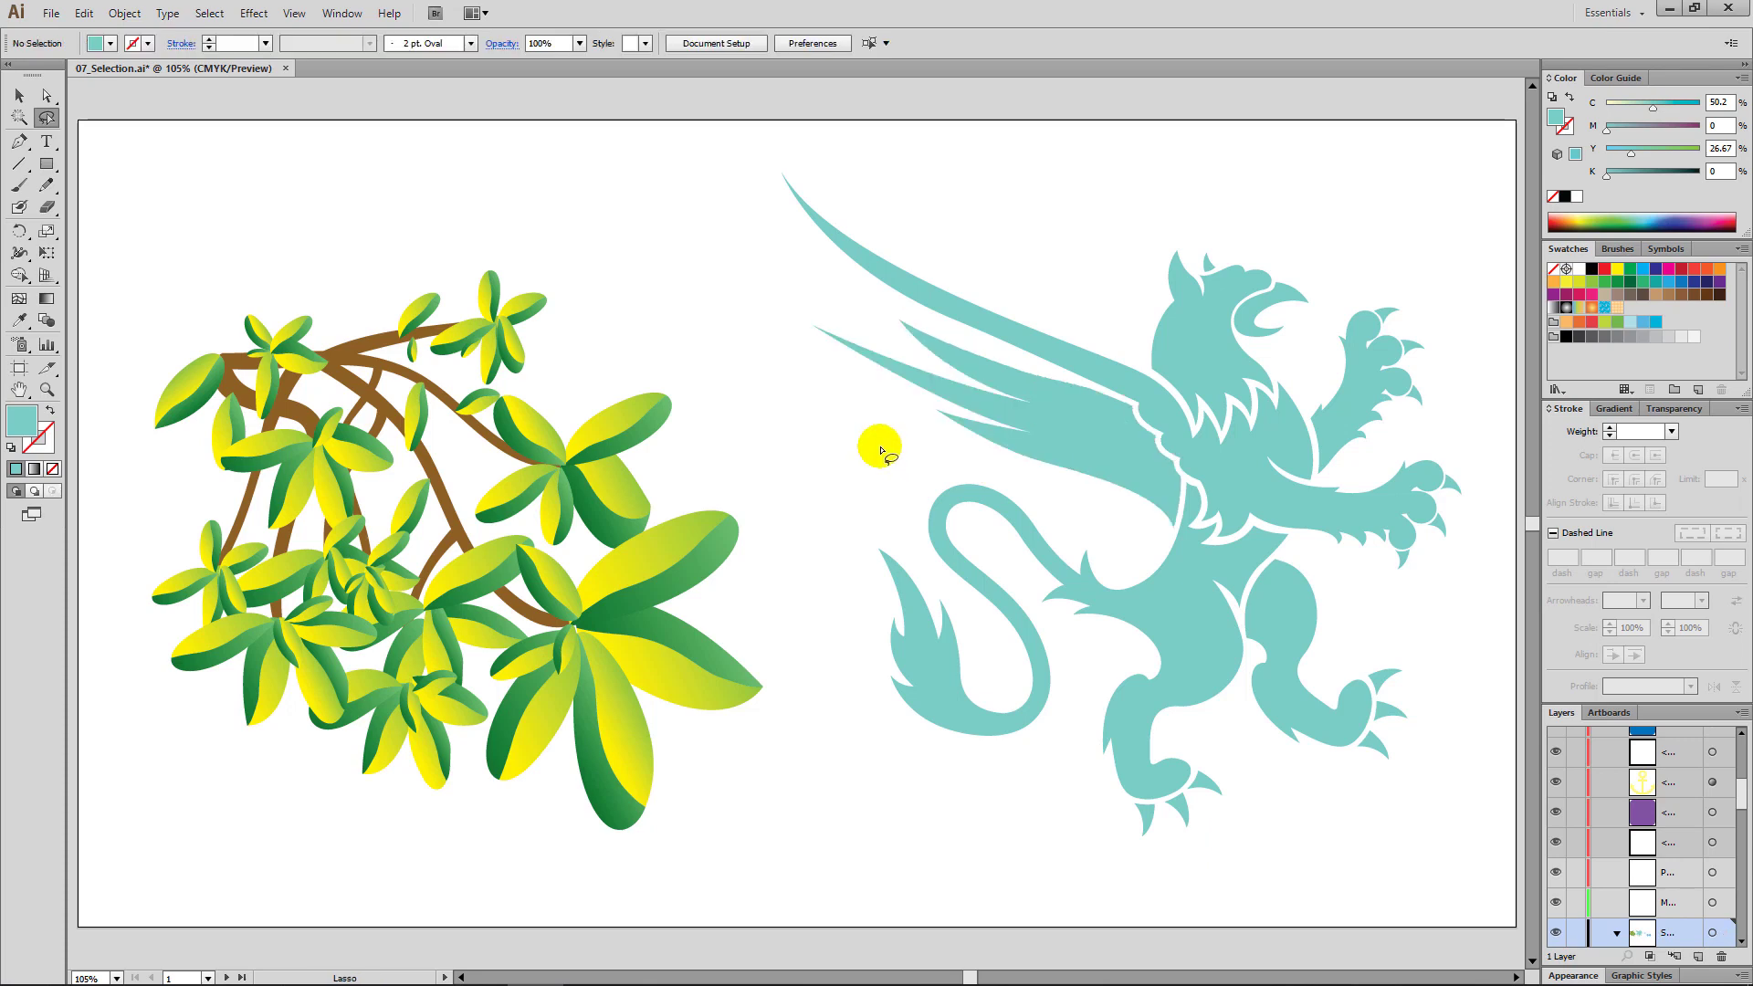
{"action": "key", "text": "space"}
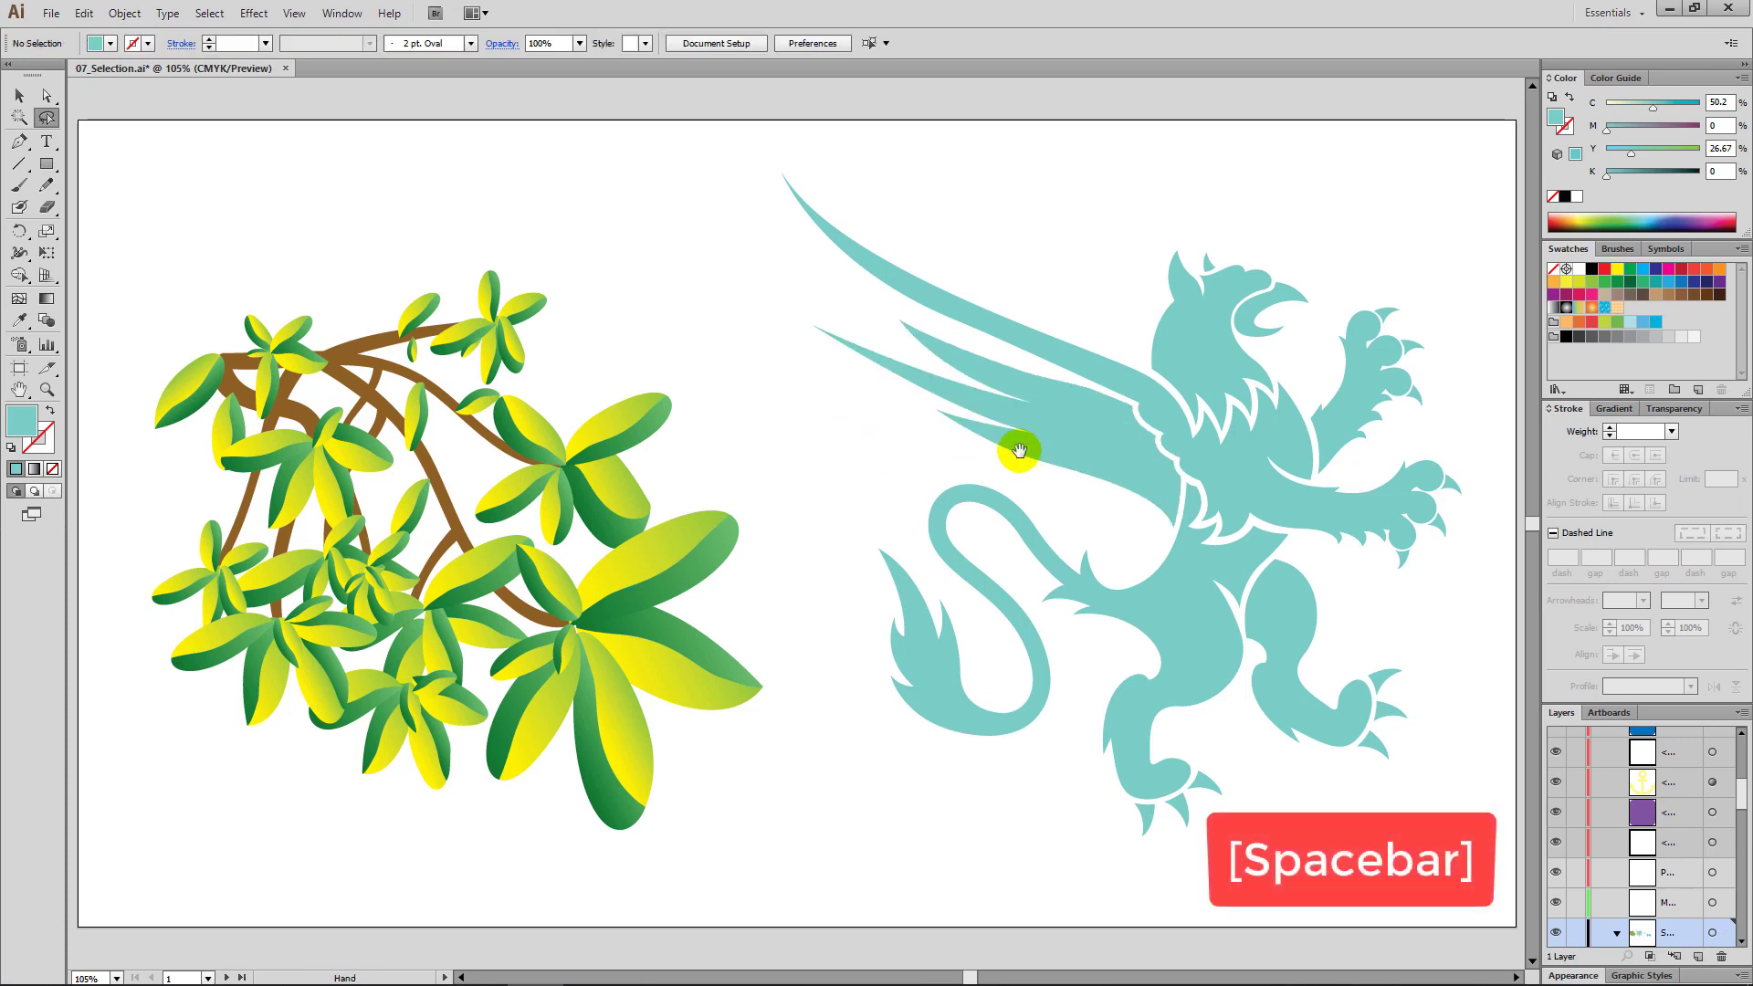
Step: Pan over to the icon artboard and make artboard 2 active
{"action": "left_click_drag", "start_coordinate": [1019, 450], "coordinate": [758, 468]}
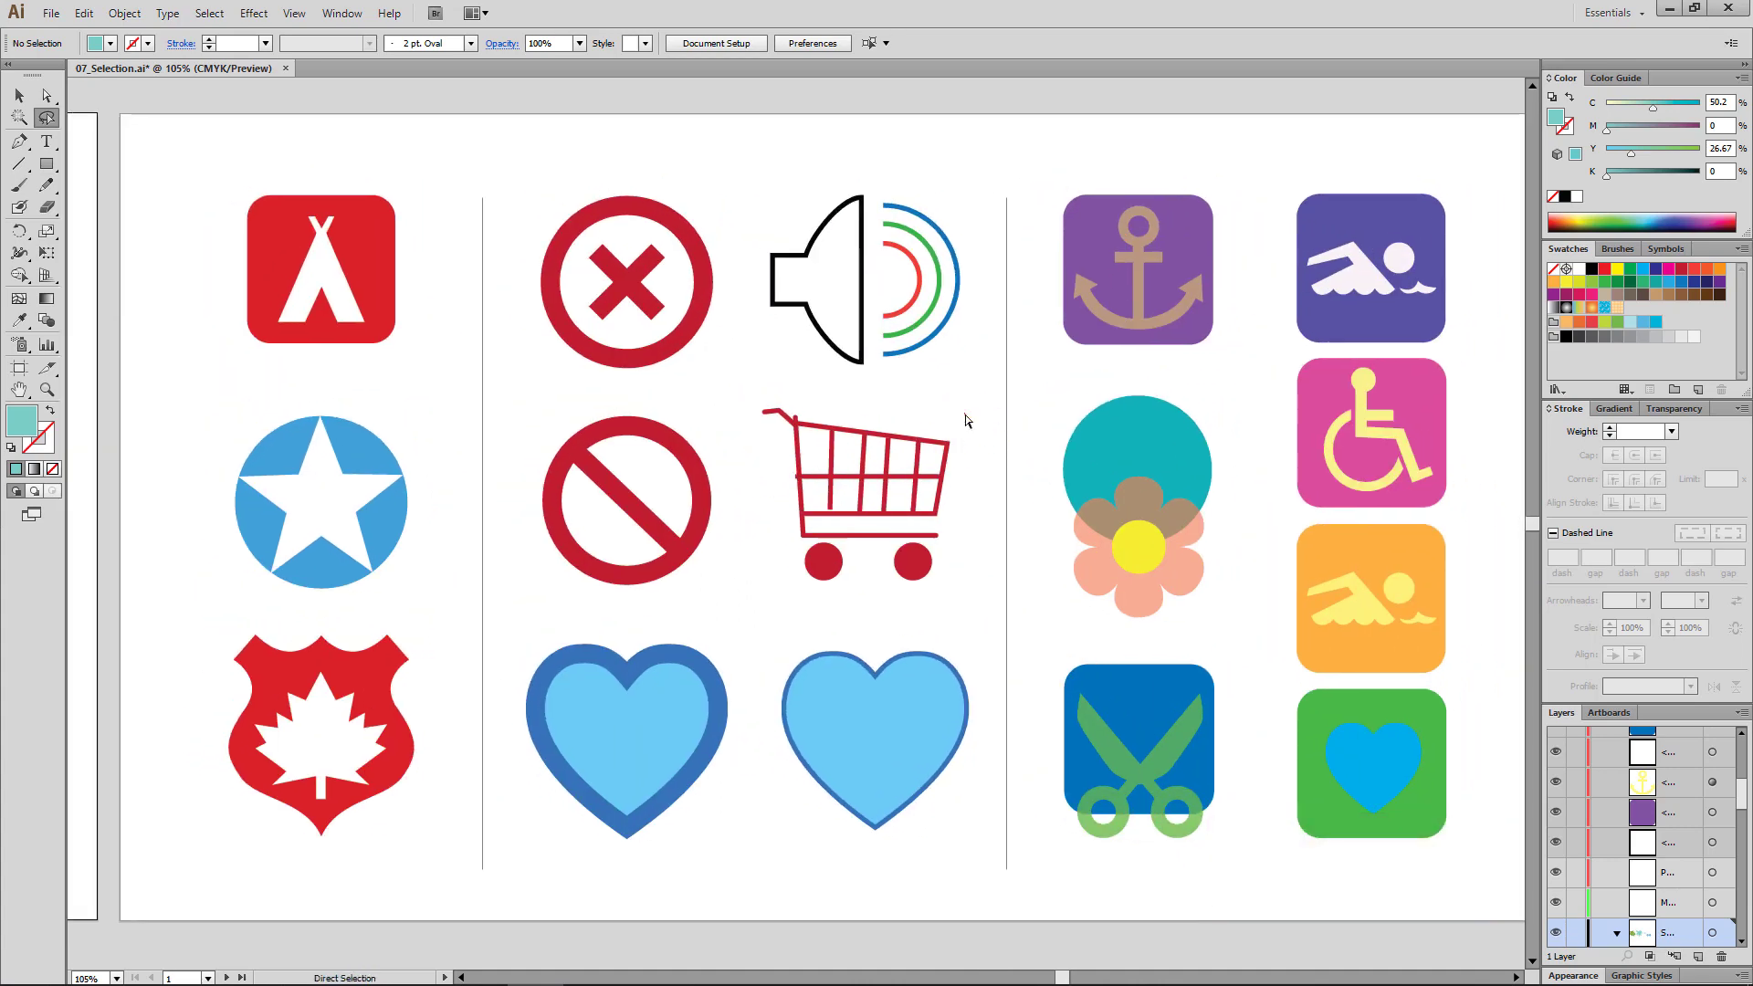
{"action": "left_click", "coordinate": [966, 419], "text": "ctrl"}
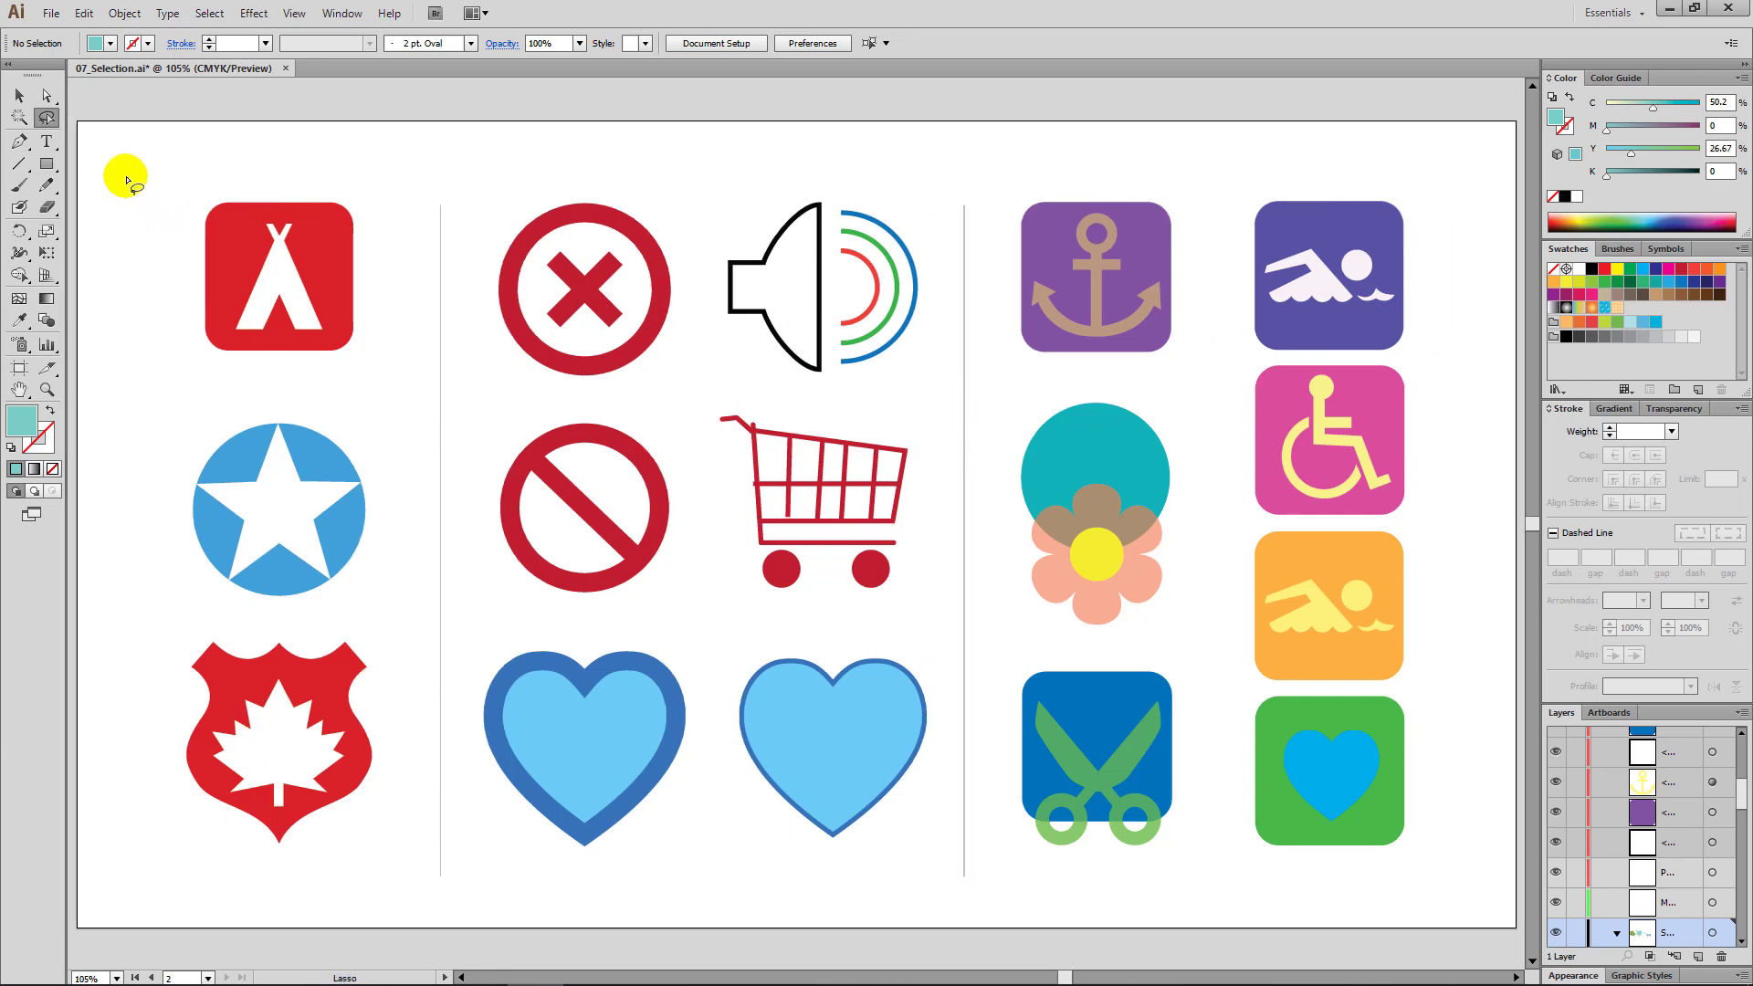
Step: Open the Magic Wand options (Fill Color, tolerance 20) and move them beside the icon artboard
{"action": "key", "text": "y"}
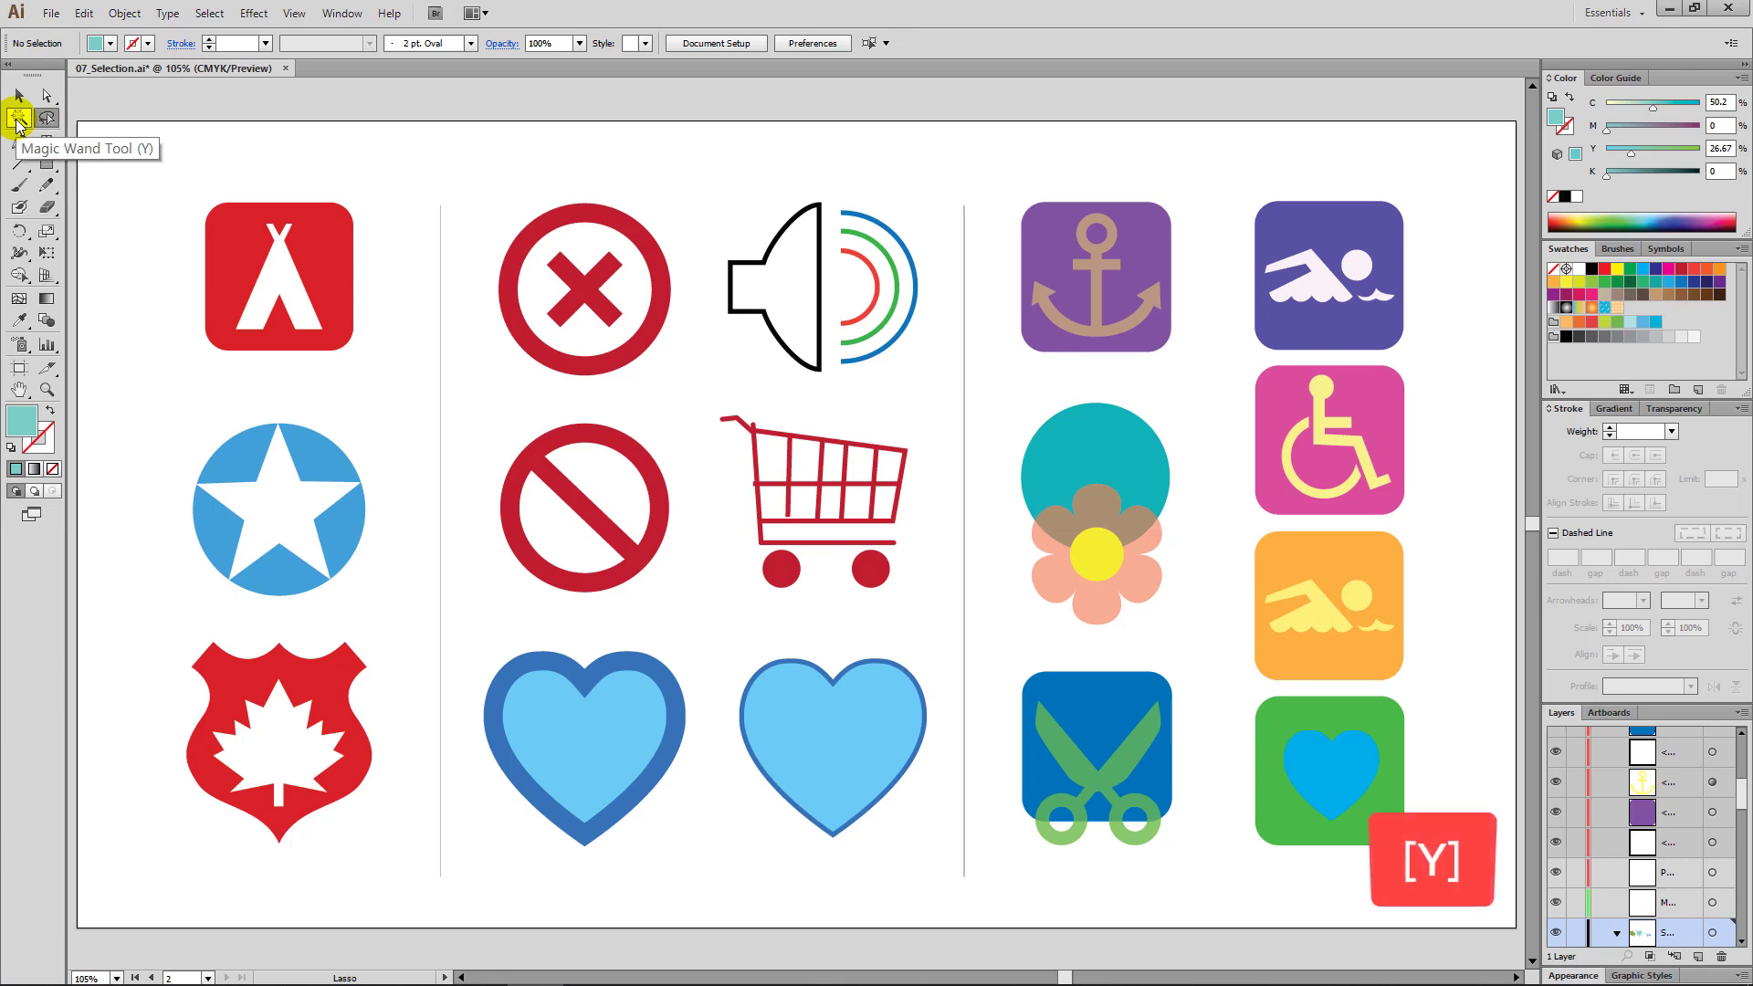
{"action": "double_click", "coordinate": [18, 119]}
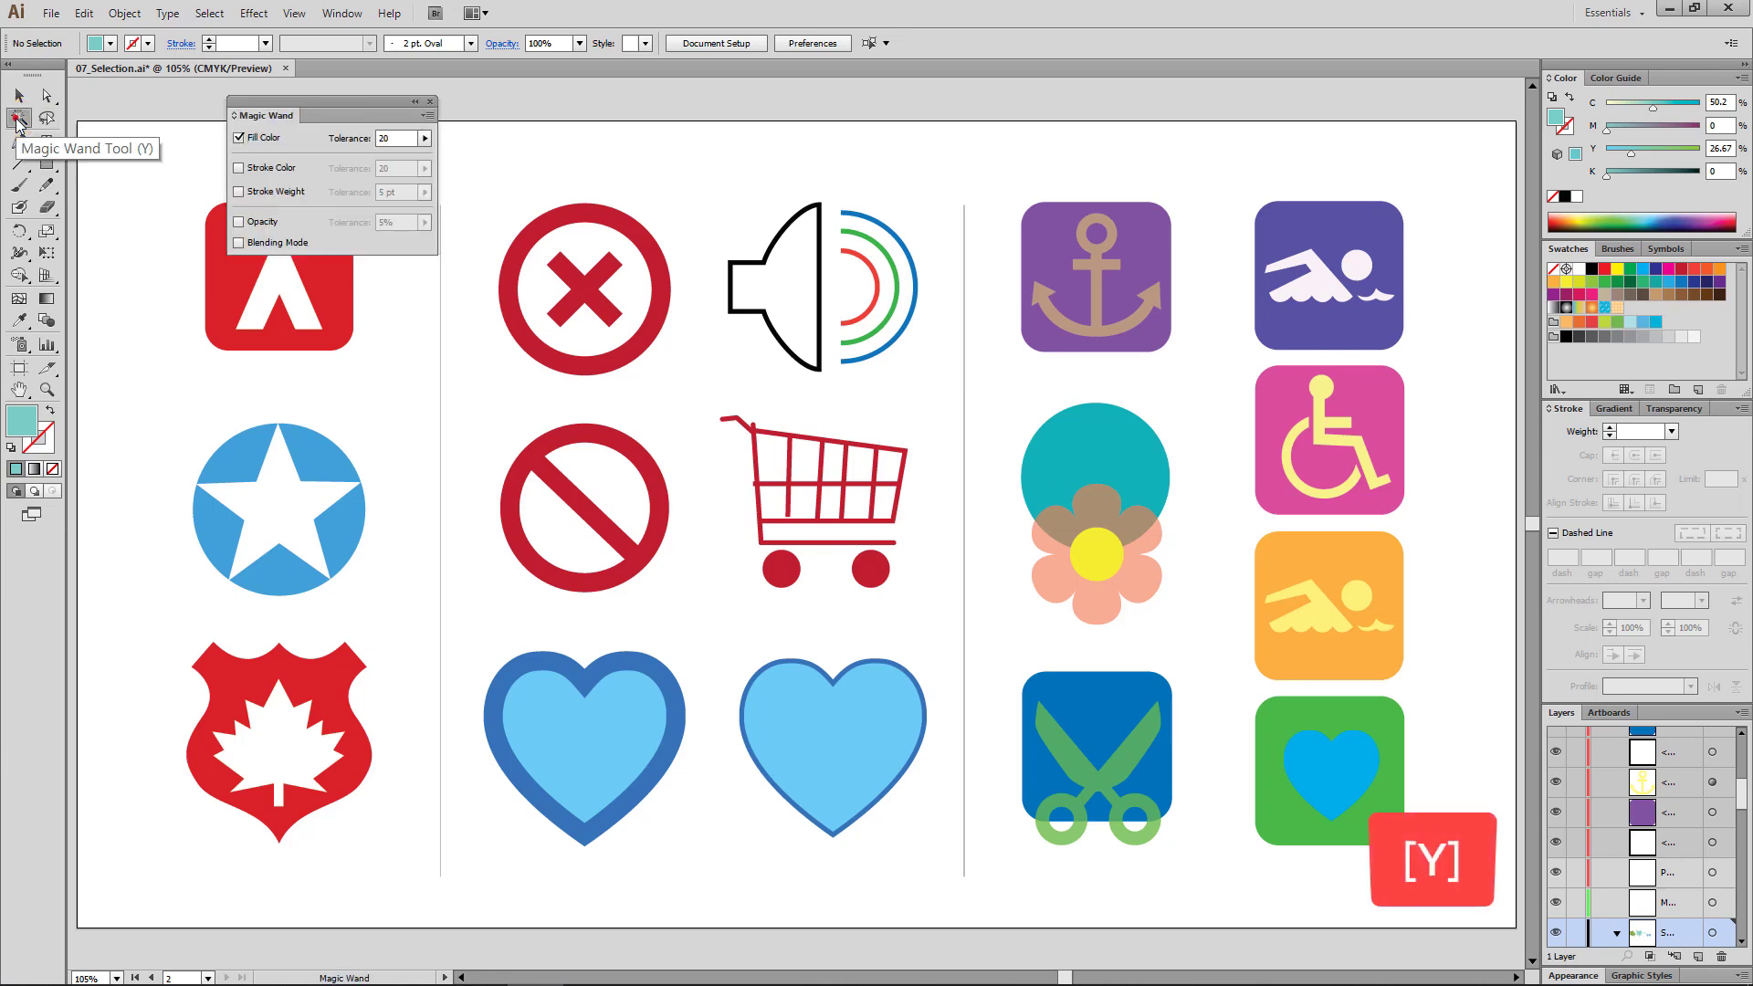
{"action": "mouse_move", "coordinate": [360, 106]}
{"action": "left_mouse_down"}
{"action": "mouse_move", "coordinate": [808, 117]}
{"action": "mouse_move", "coordinate": [732, 83]}
{"action": "left_mouse_up"}
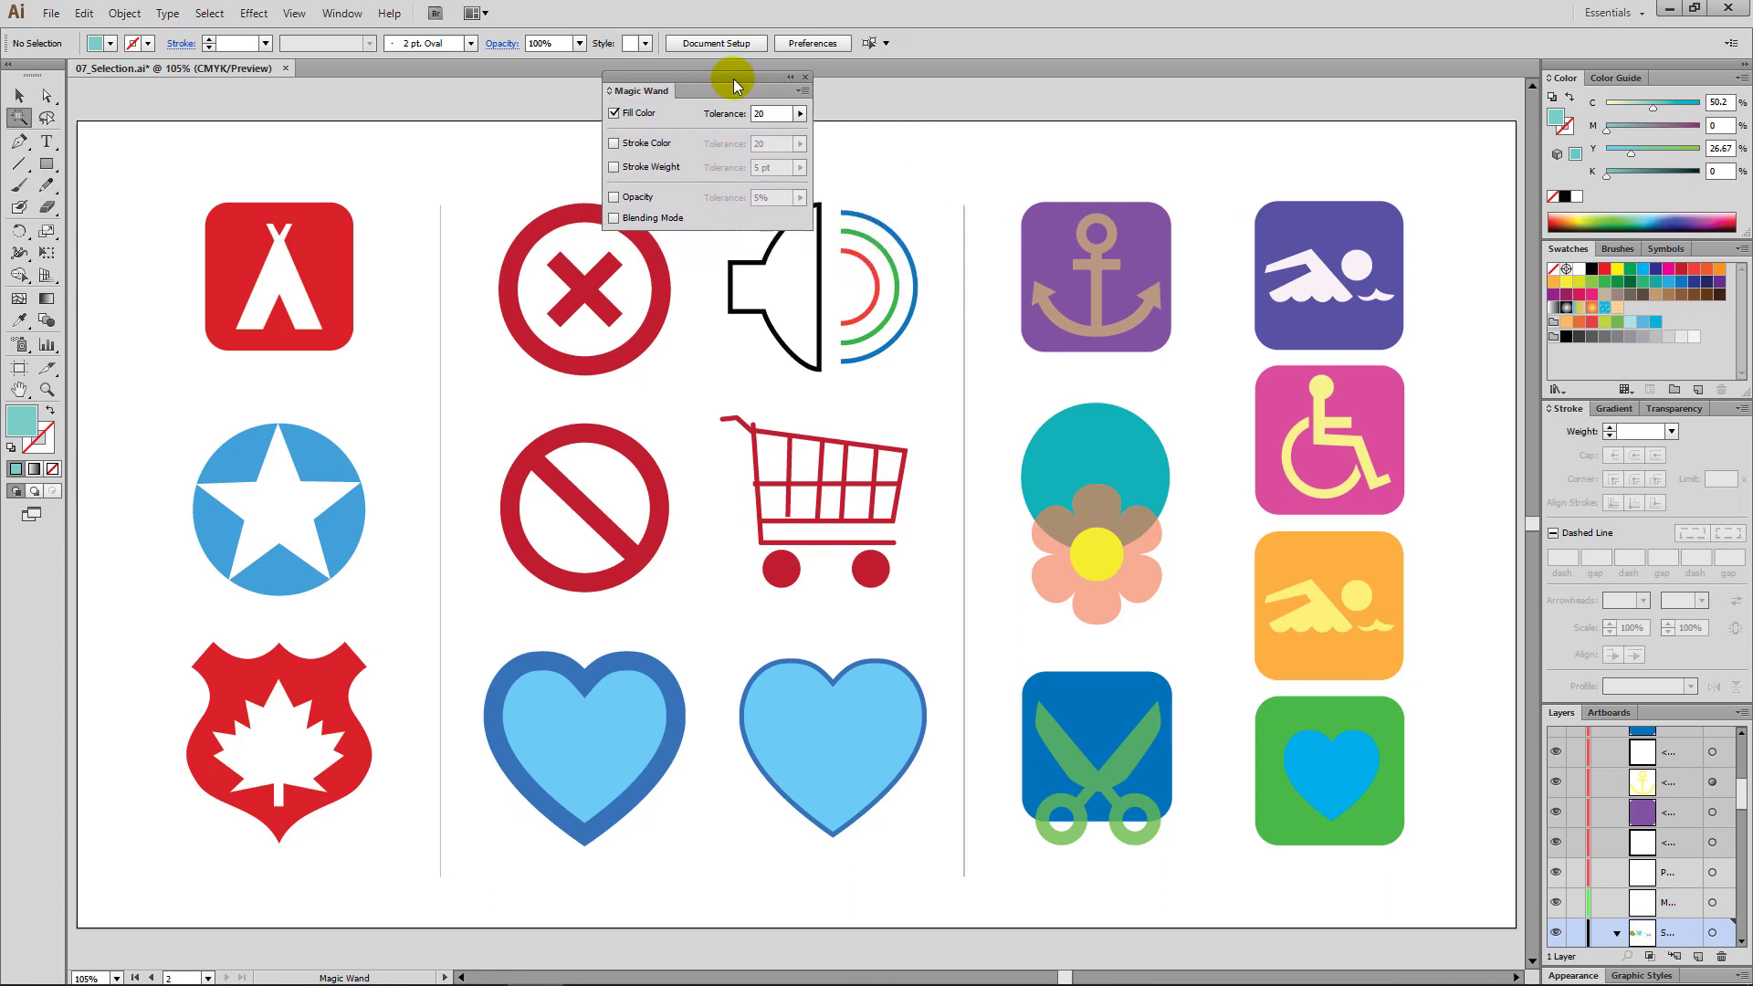
{"action": "scroll", "coordinate": [835, 158], "scroll_direction": "up", "scroll_amount": 1}
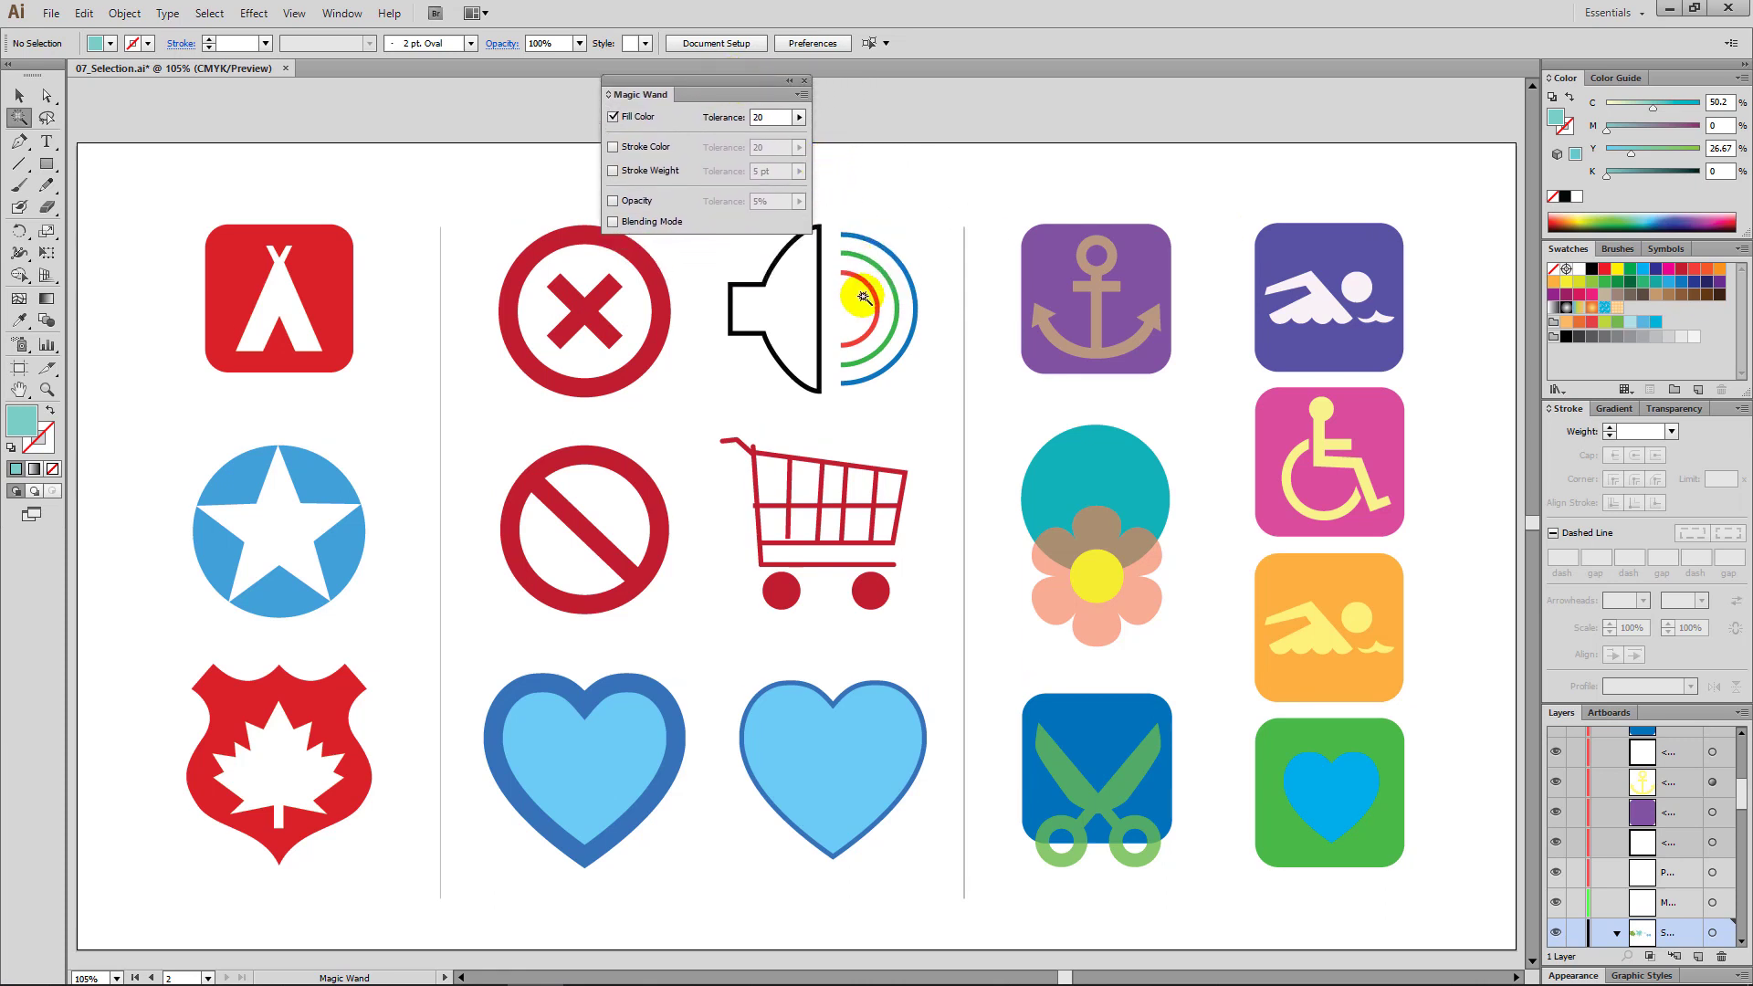
{"action": "left_click_drag", "start_coordinate": [880, 315], "coordinate": [877, 329]}
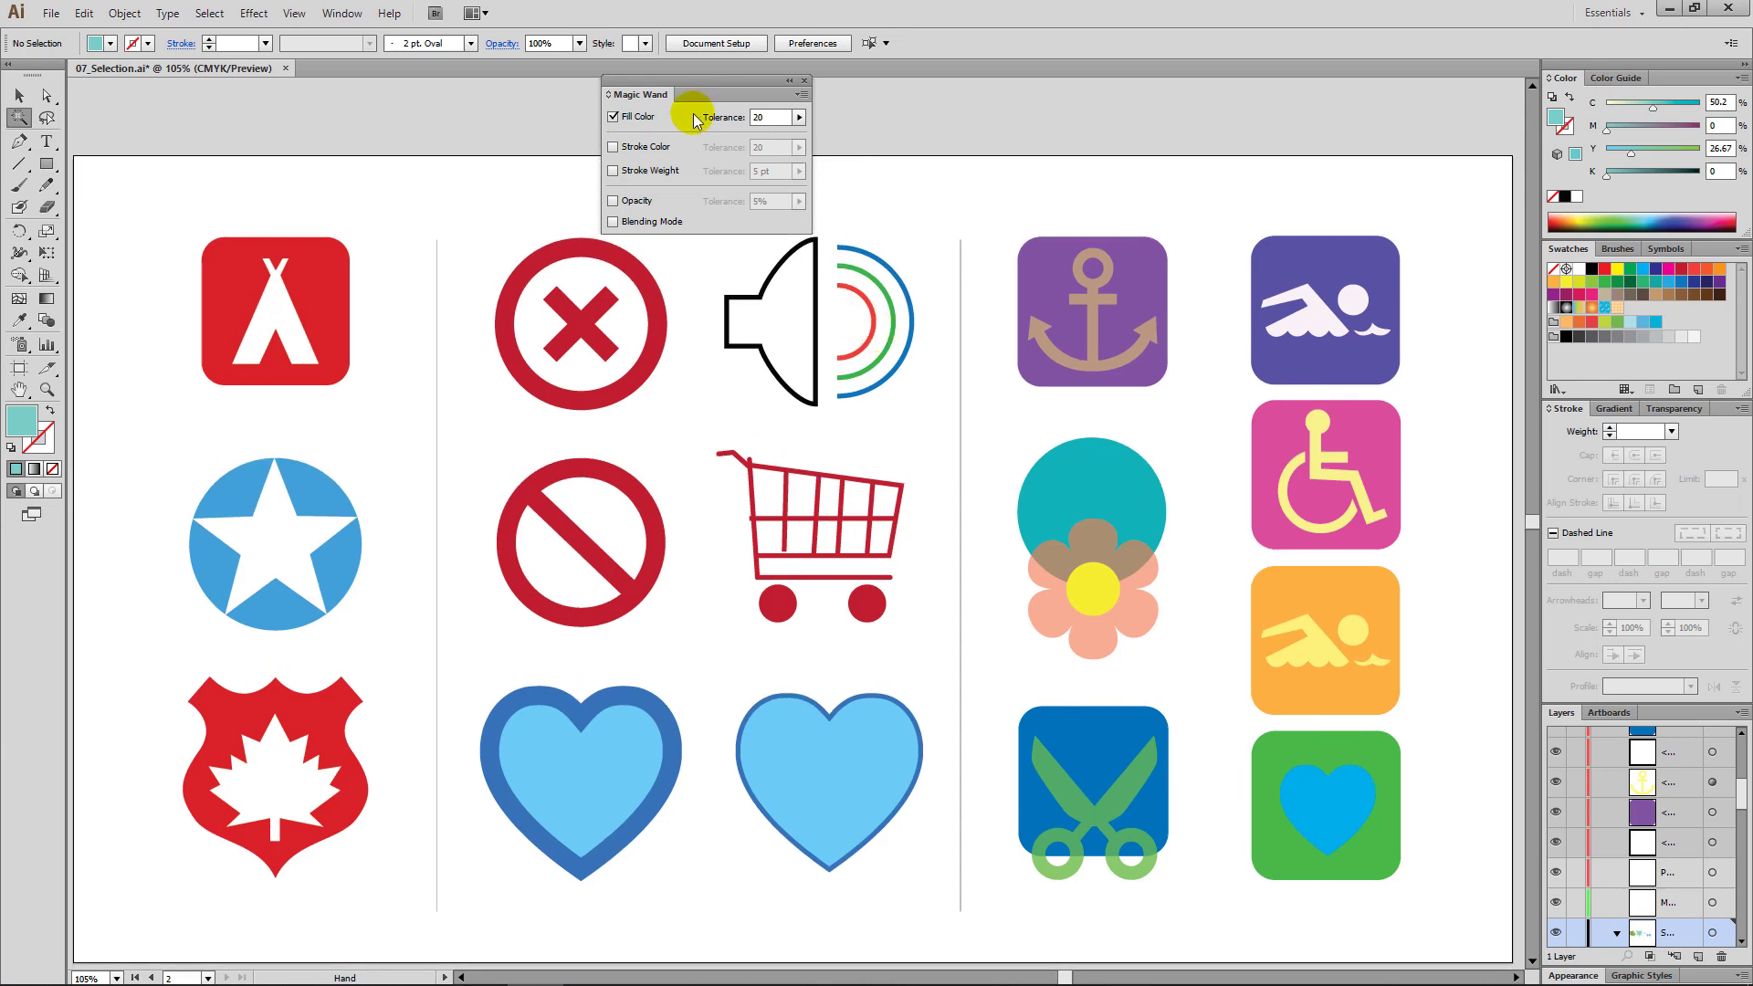
{"action": "left_click_drag", "start_coordinate": [665, 85], "coordinate": [659, 91]}
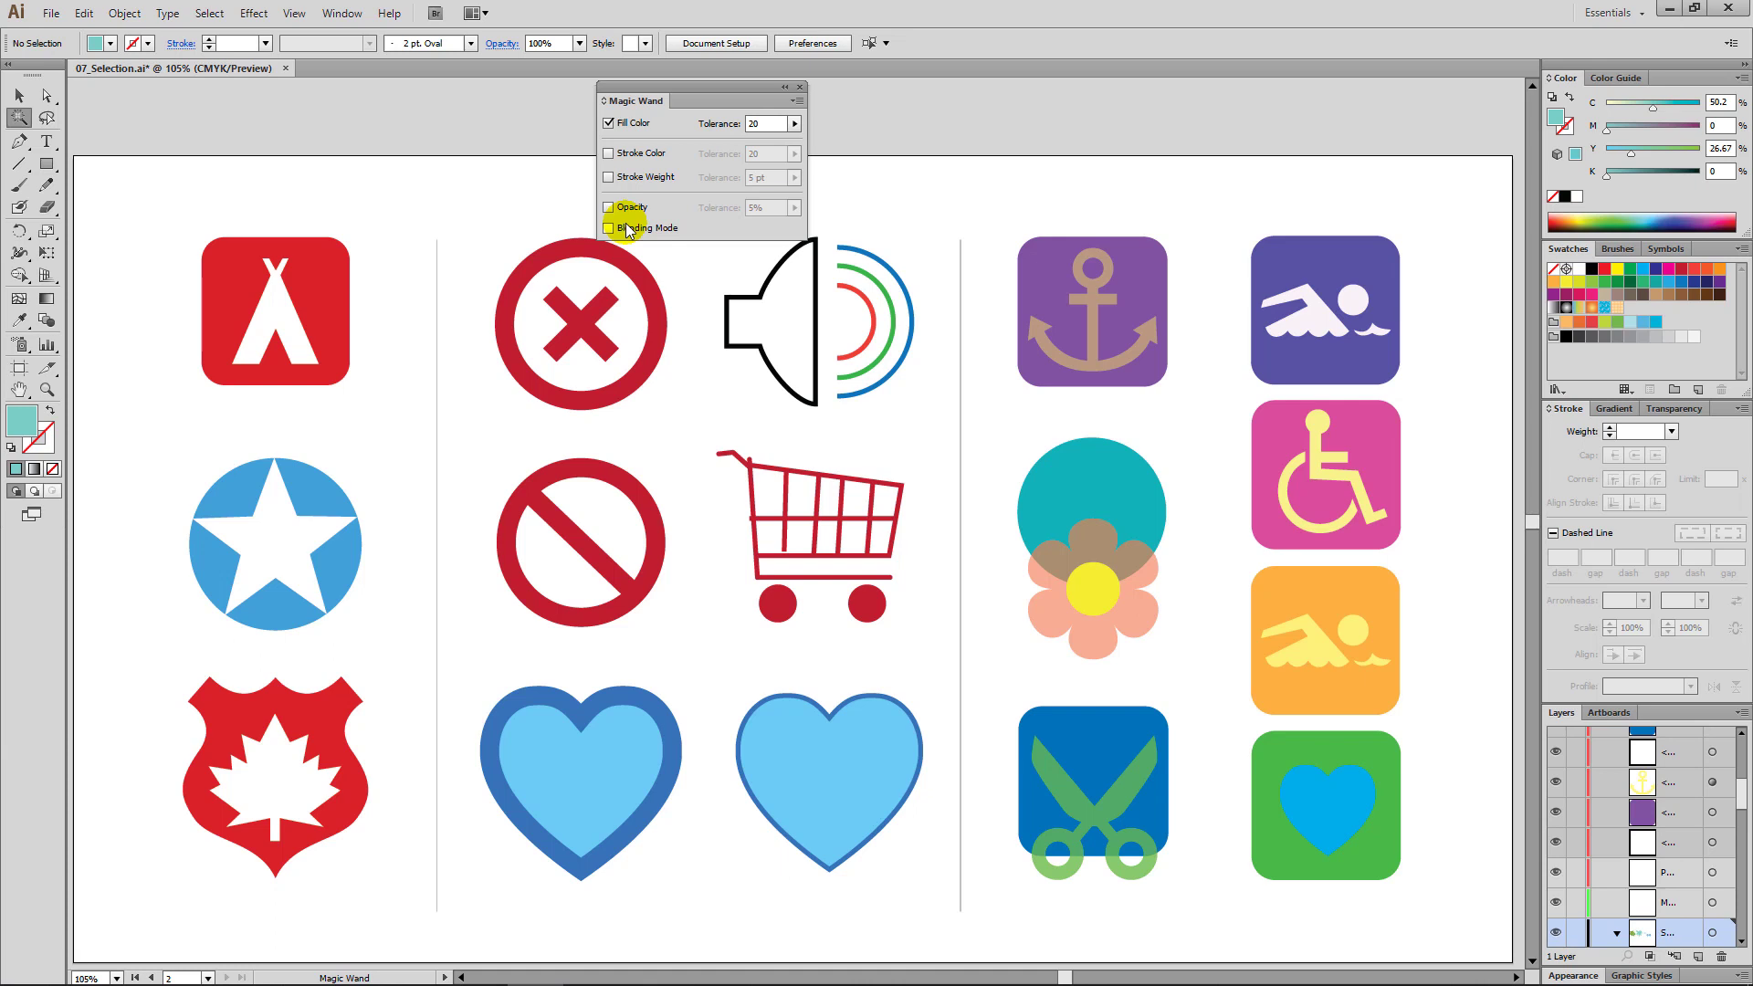
Step: Match Fill Color only at tolerance 20 and Magic Wand-select everything filled like the red tent
{"action": "left_click", "coordinate": [609, 154]}
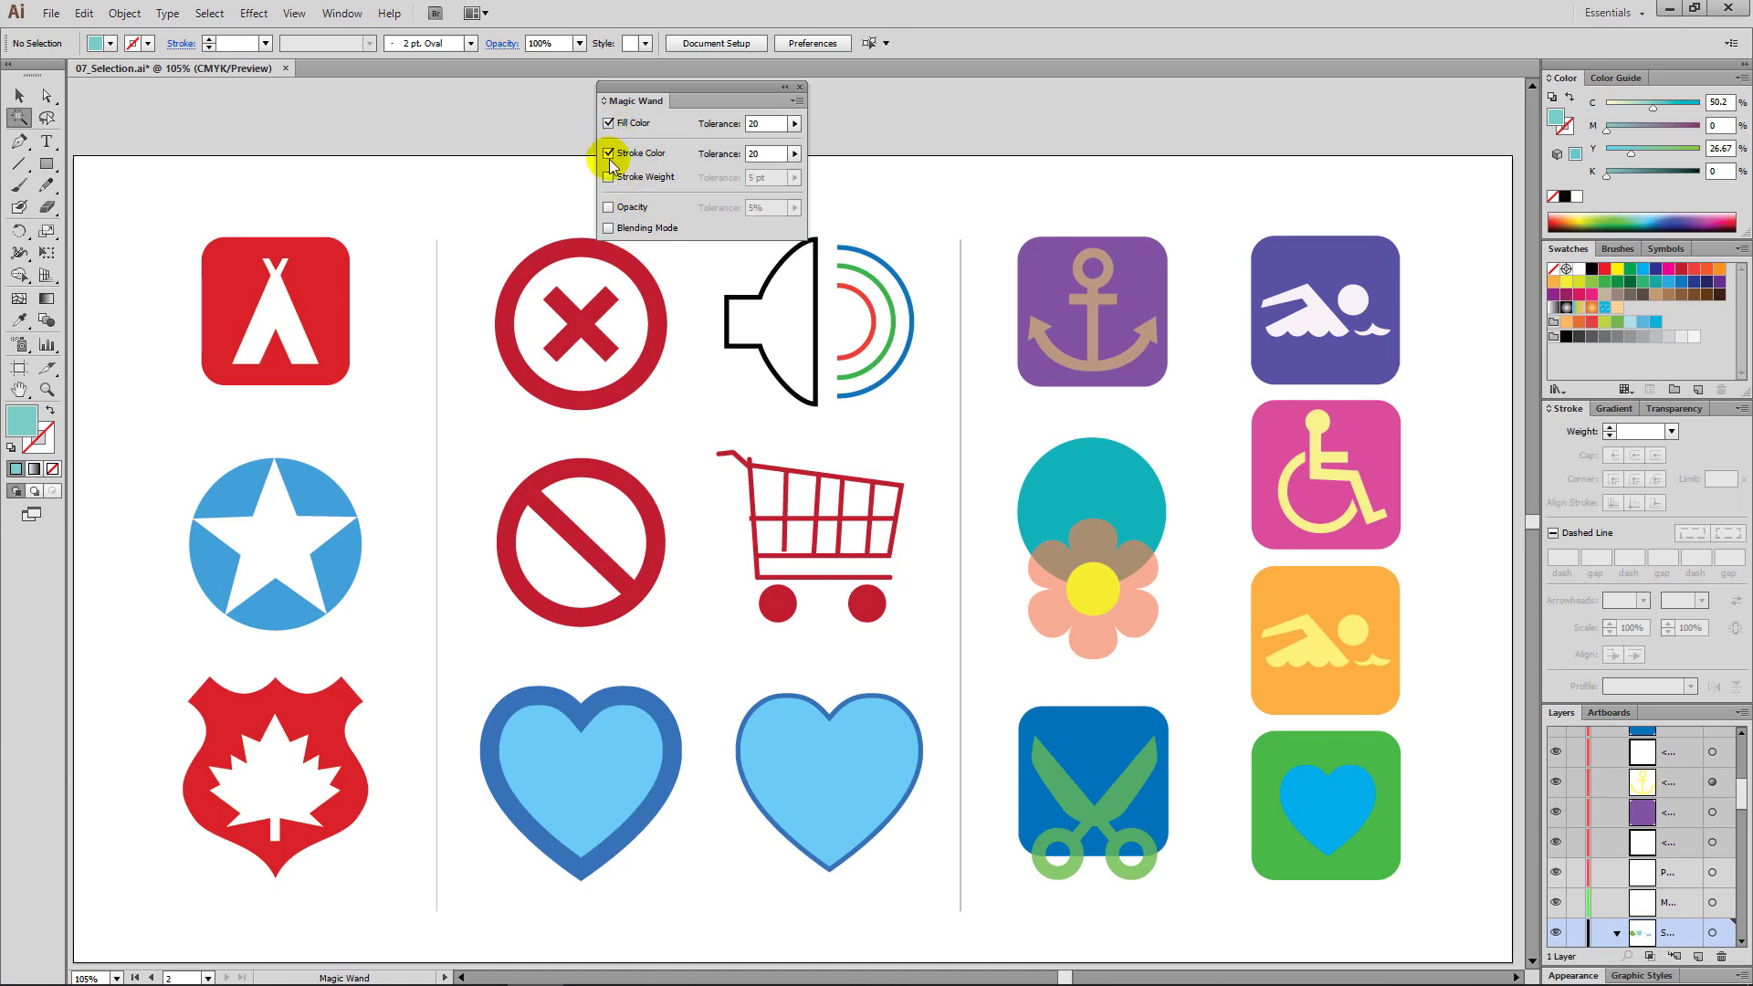
{"action": "left_click", "coordinate": [609, 177]}
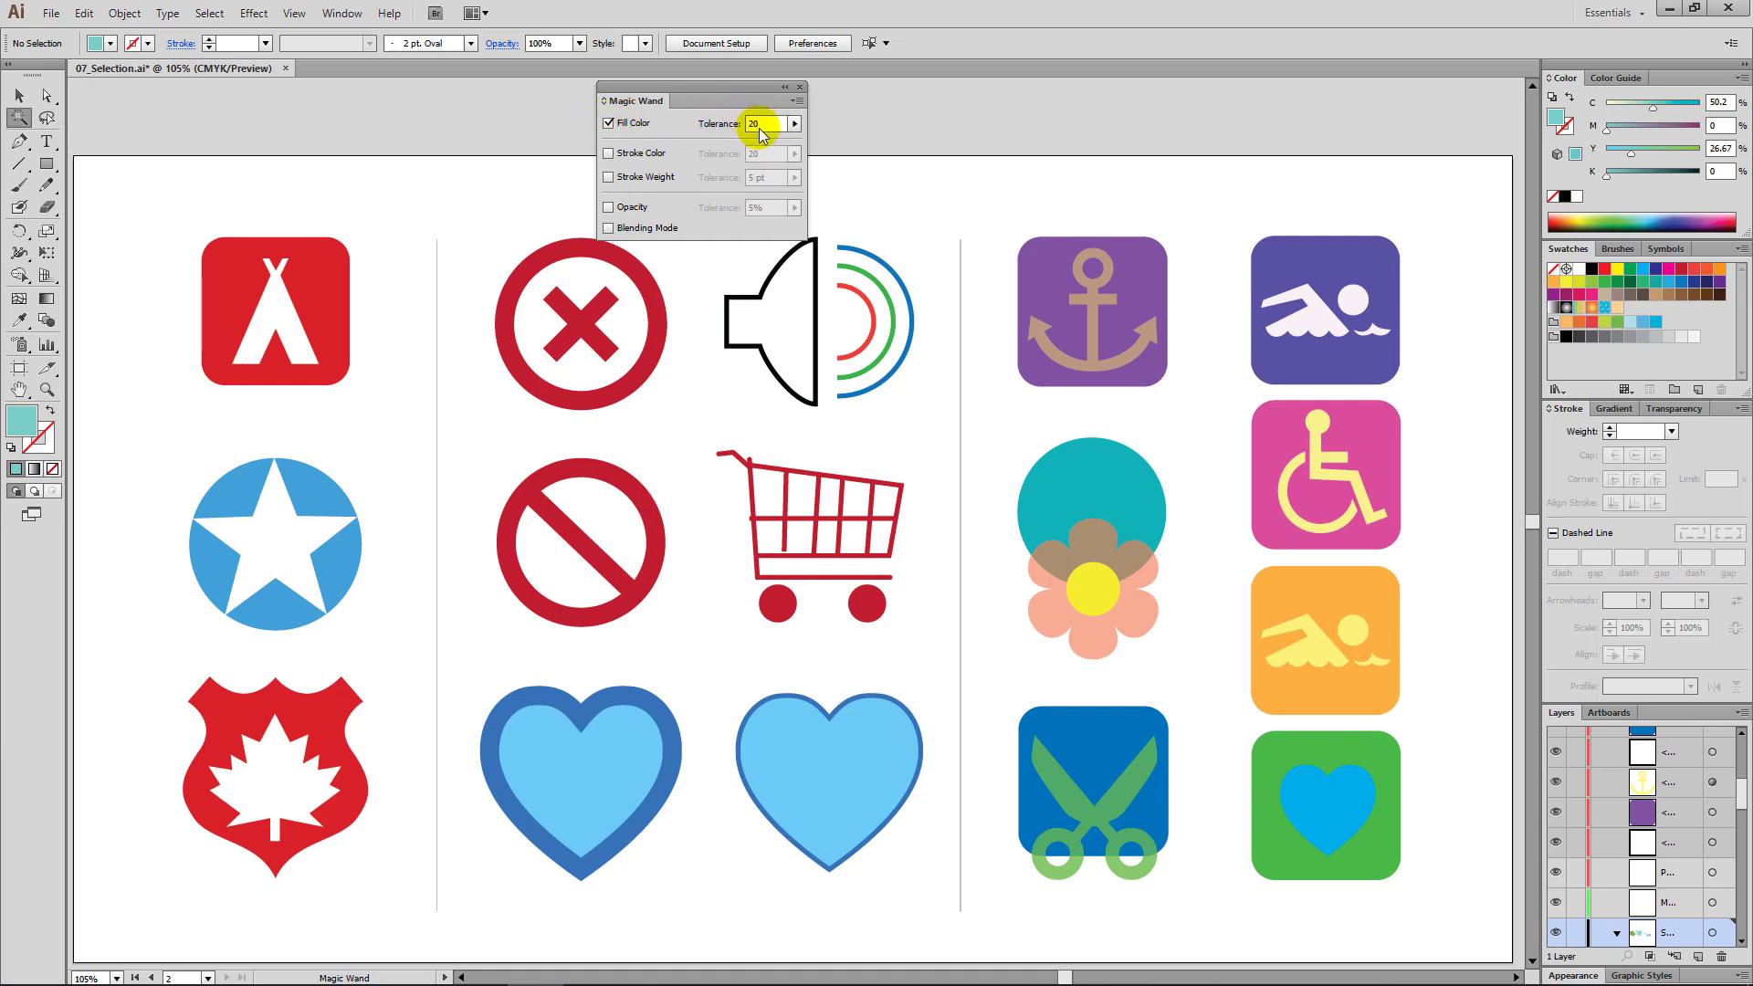
{"action": "left_click", "coordinate": [316, 278]}
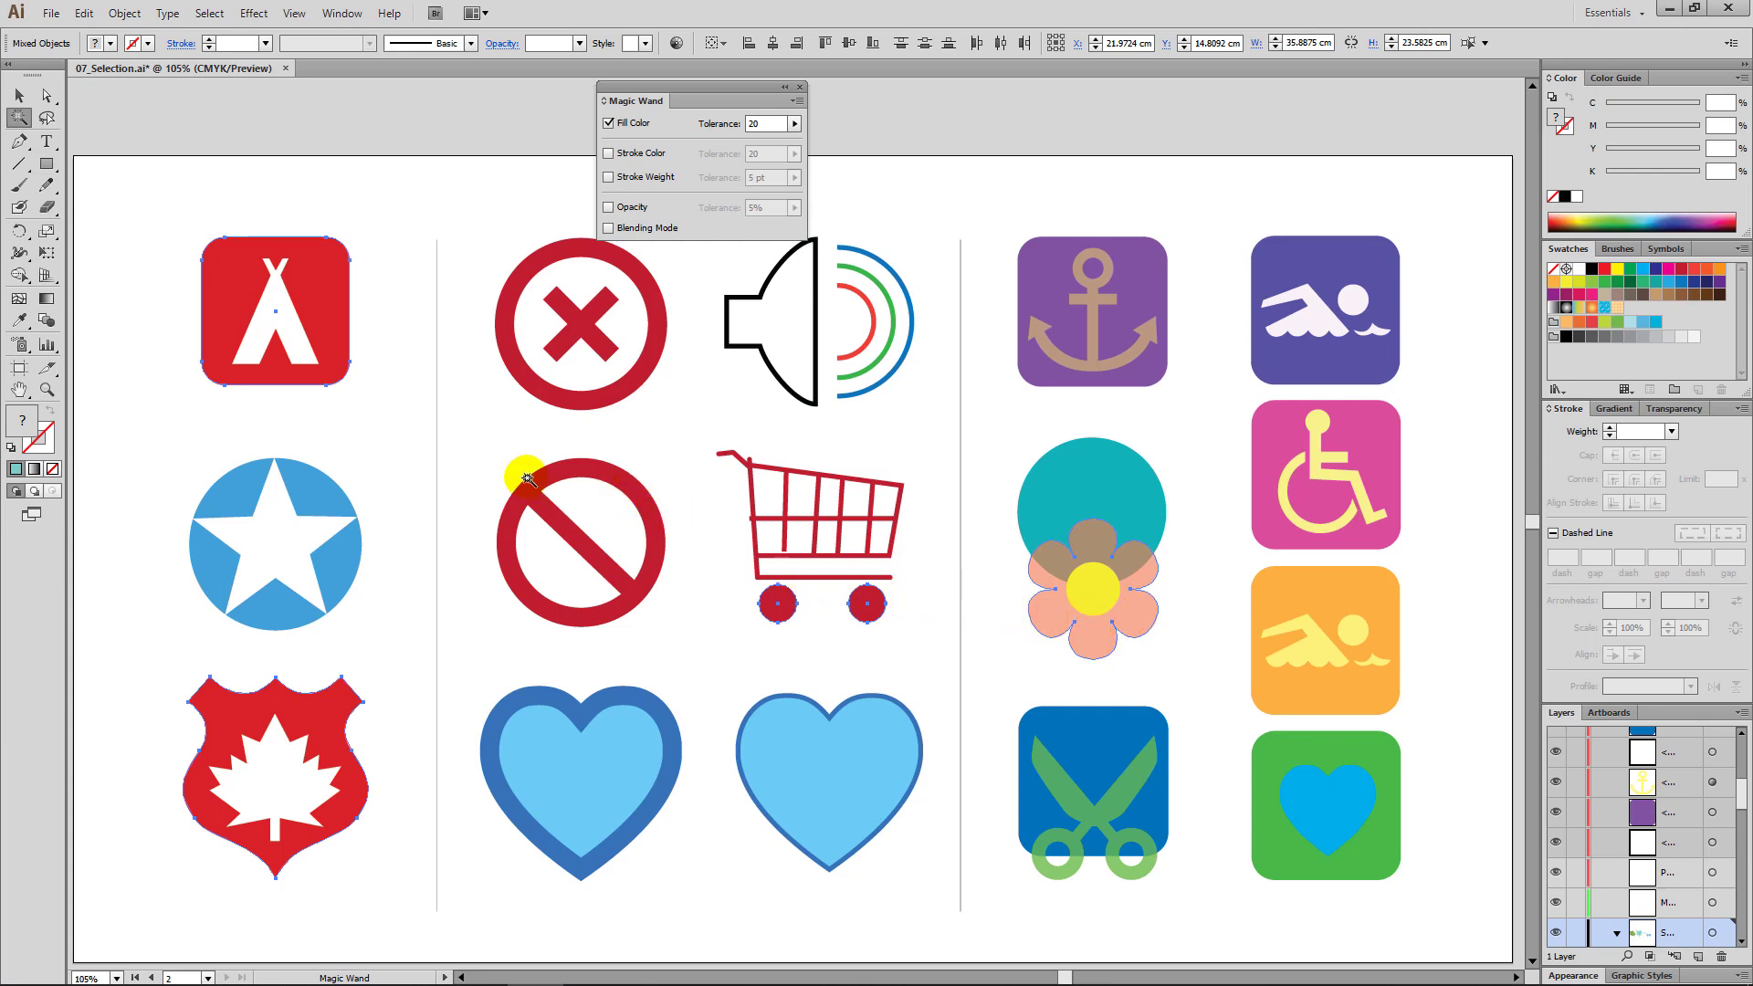
Step: Set Fill Color tolerance to 5 and resample the red tent, selecting only the tent and shield
{"action": "double_click", "coordinate": [763, 124]}
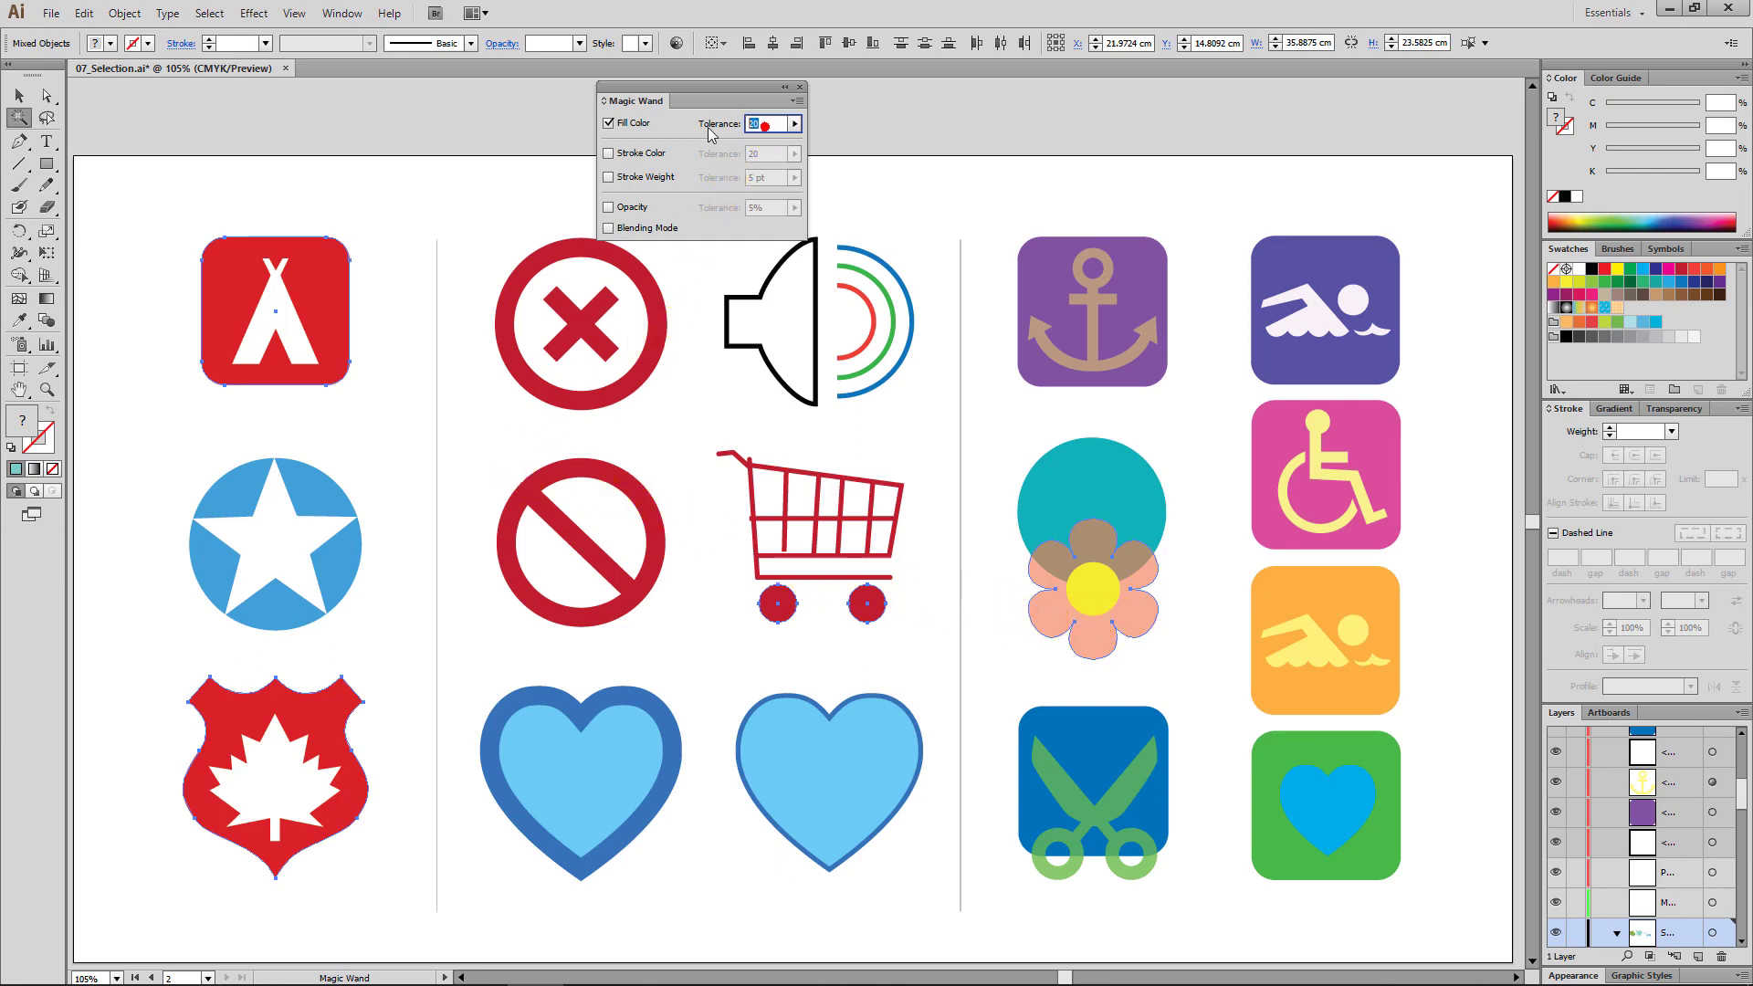
{"action": "type", "text": "5"}
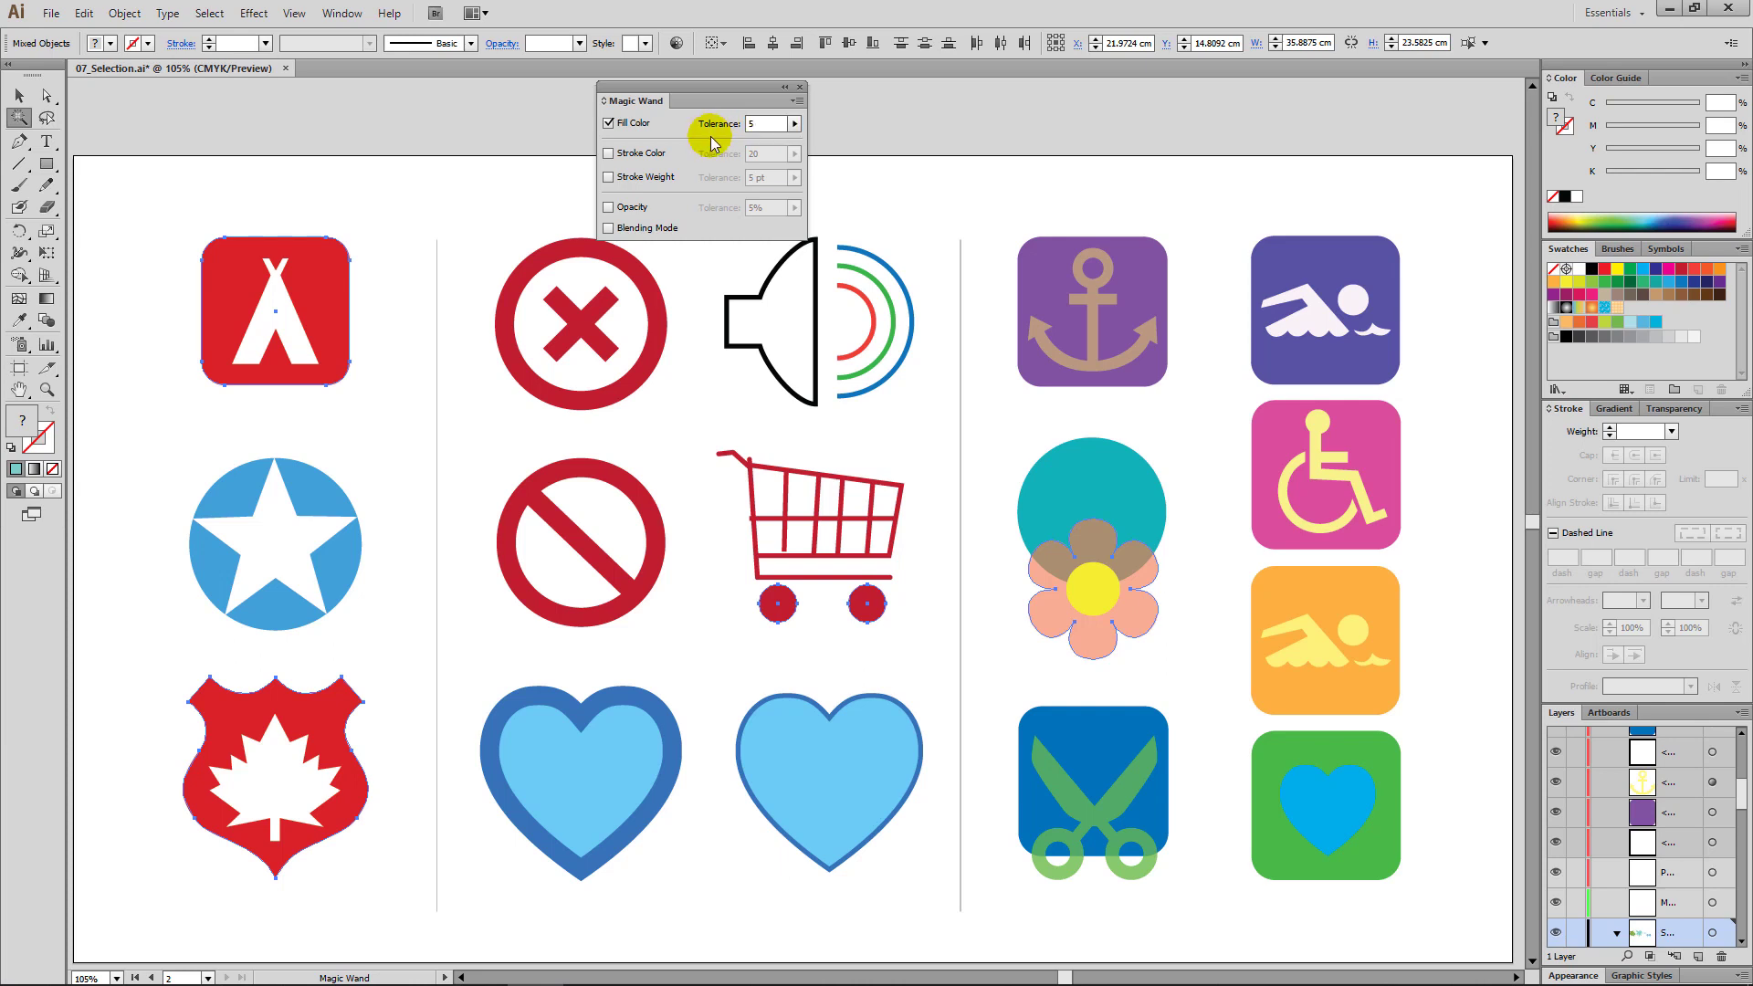
{"action": "left_click", "coordinate": [325, 273]}
{"action": "left_click", "coordinate": [325, 272]}
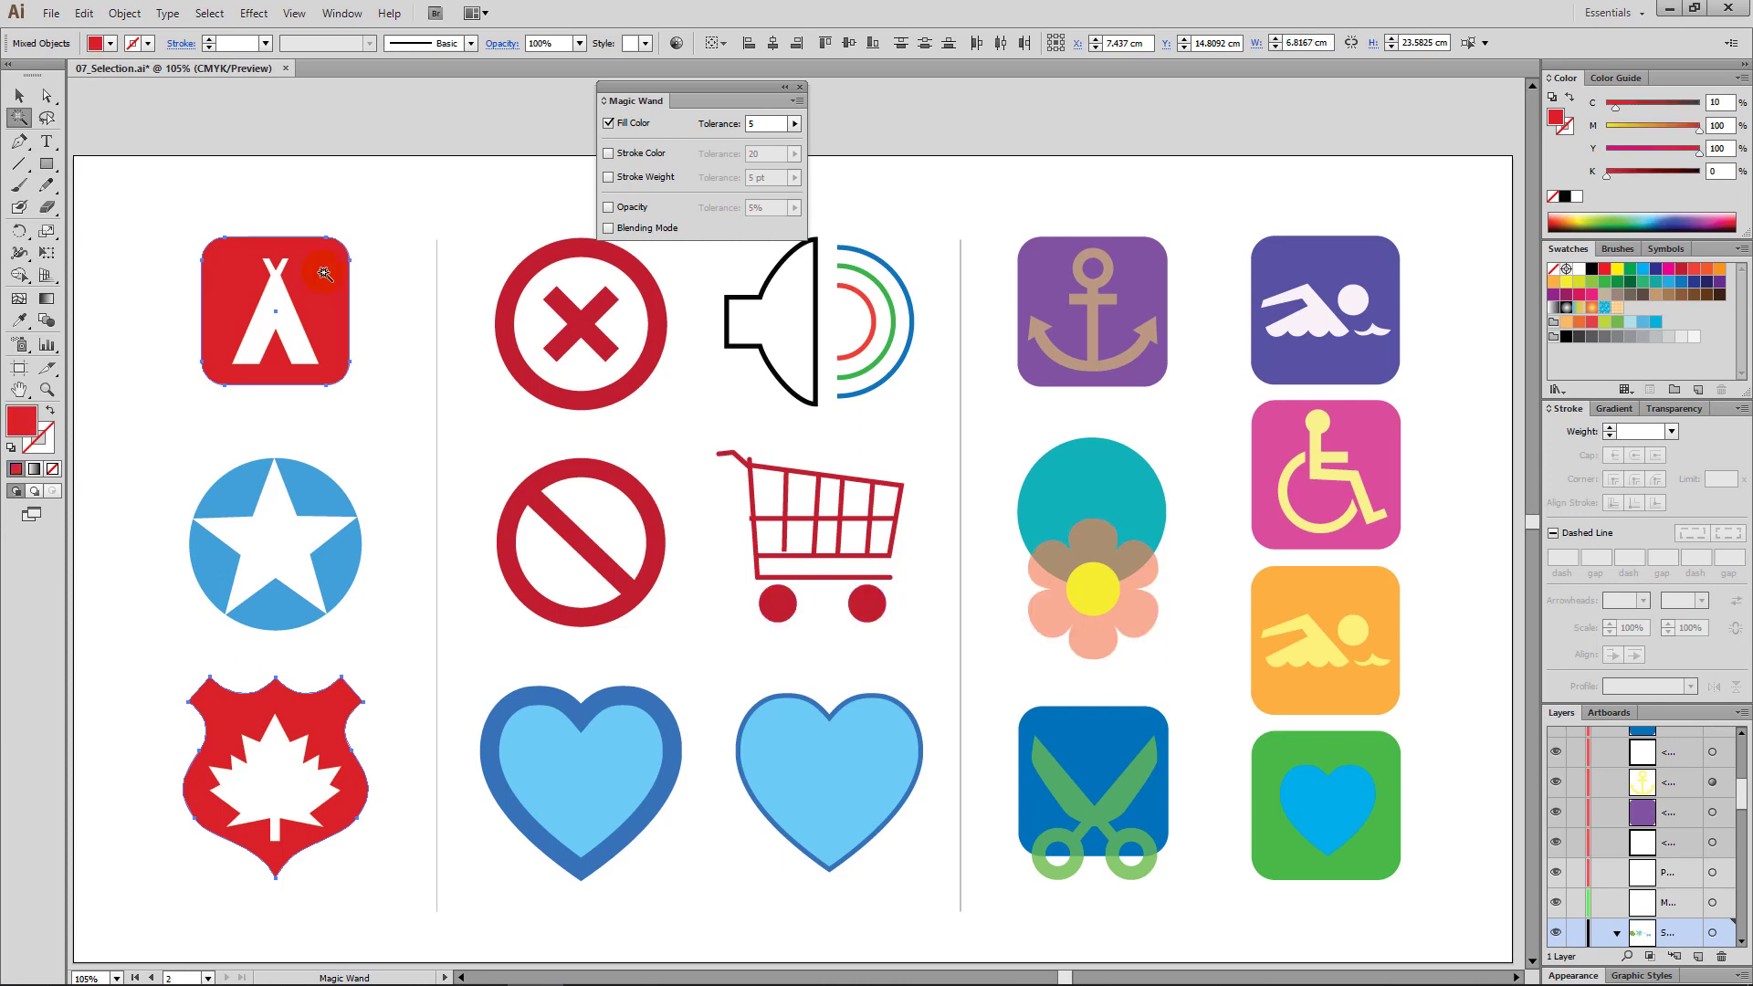
{"action": "left_click", "coordinate": [324, 321]}
{"action": "left_click", "coordinate": [316, 709]}
{"action": "left_click", "coordinate": [307, 701]}
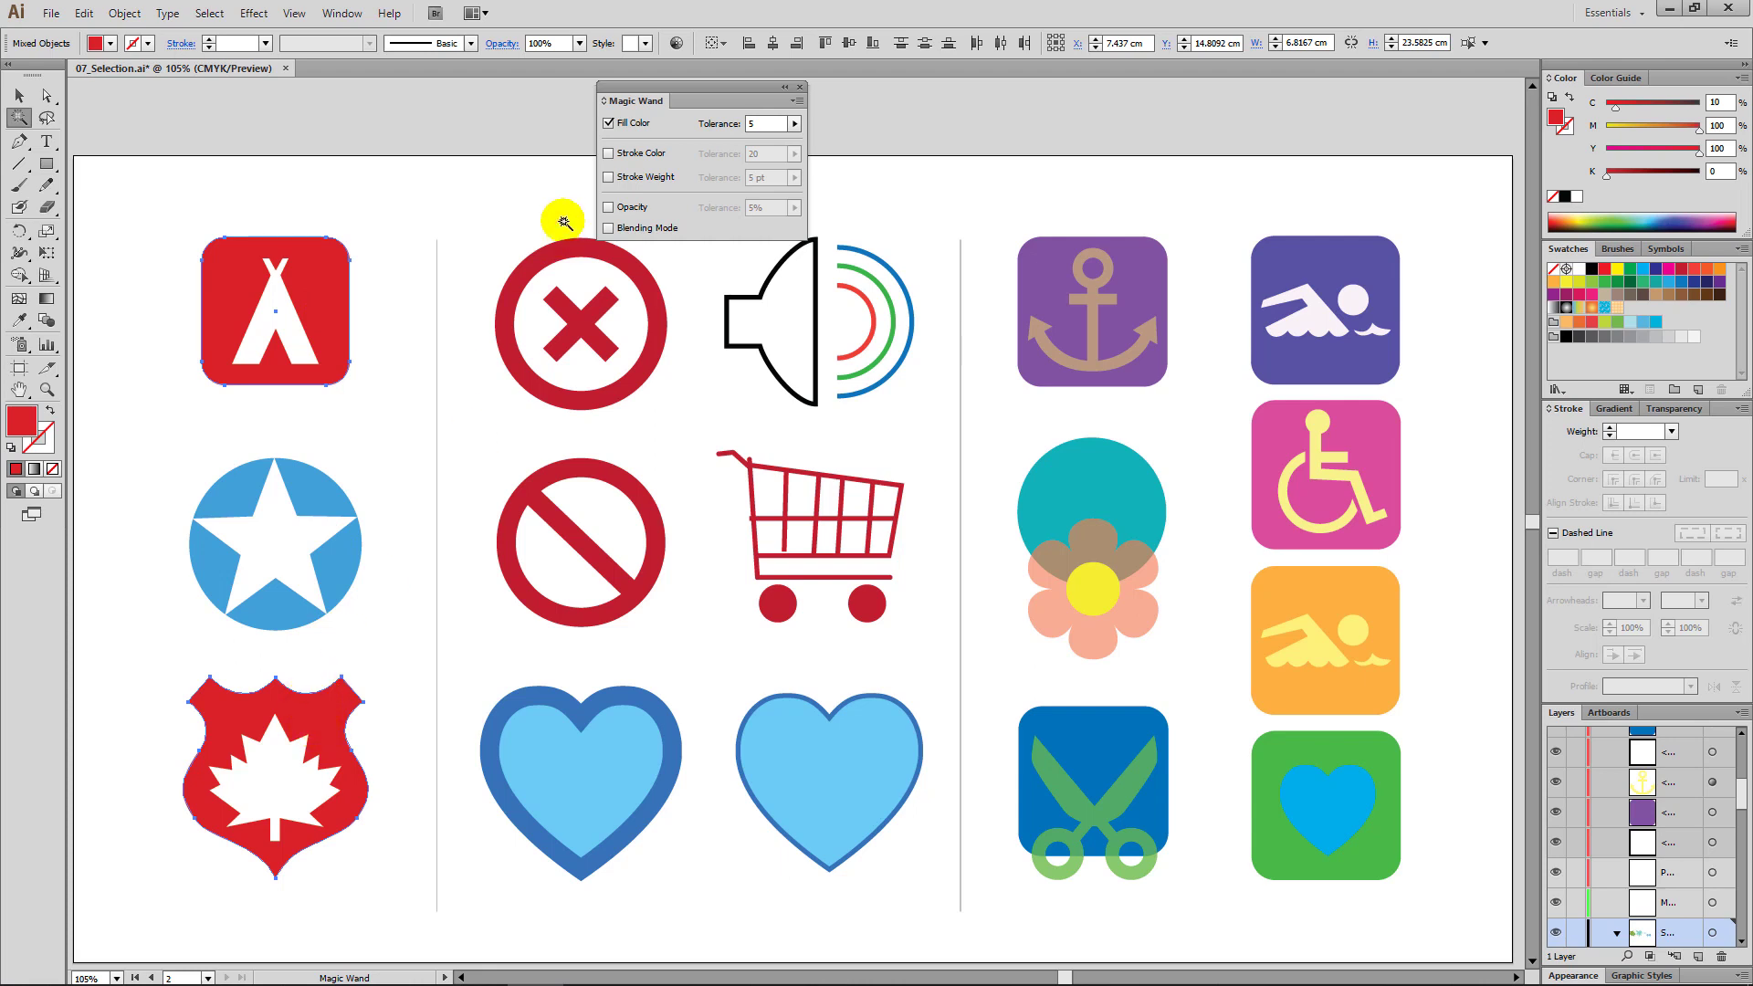
Step: Match Stroke Color only at tolerance 5, select the red outlines, then deselect everything
{"action": "left_click", "coordinate": [609, 123]}
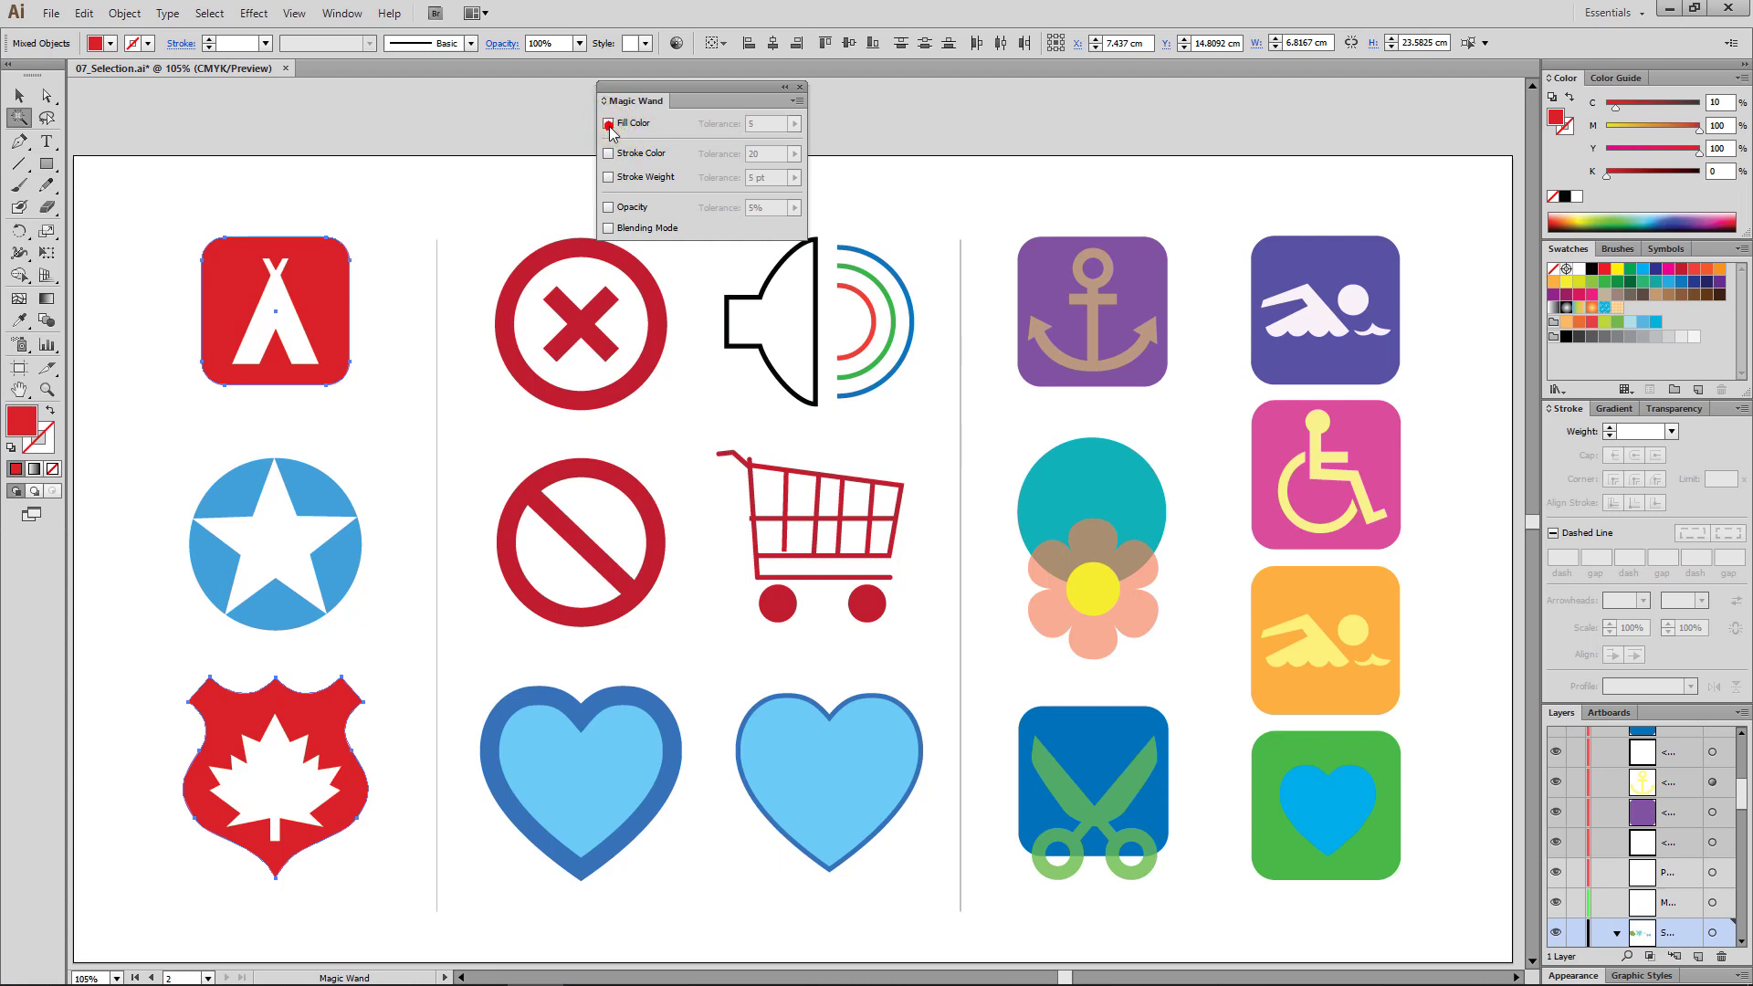
{"action": "left_click", "coordinate": [609, 154]}
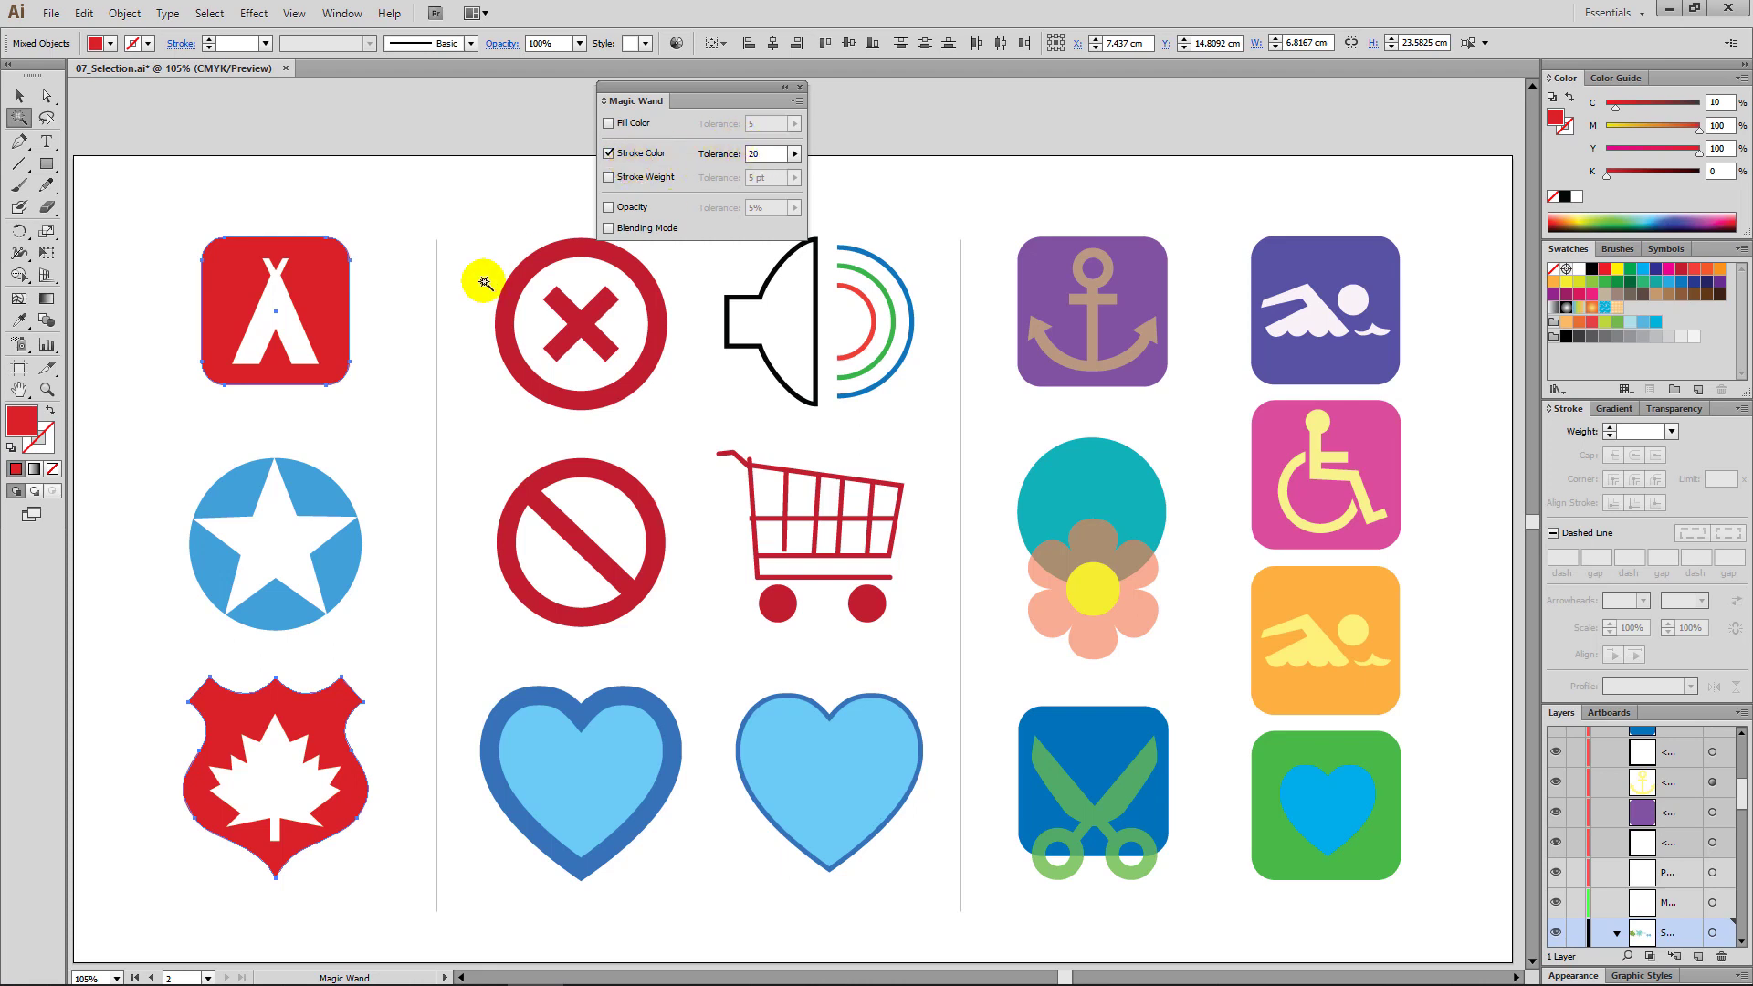
{"action": "left_click", "coordinate": [507, 355]}
{"action": "left_click", "coordinate": [509, 355]}
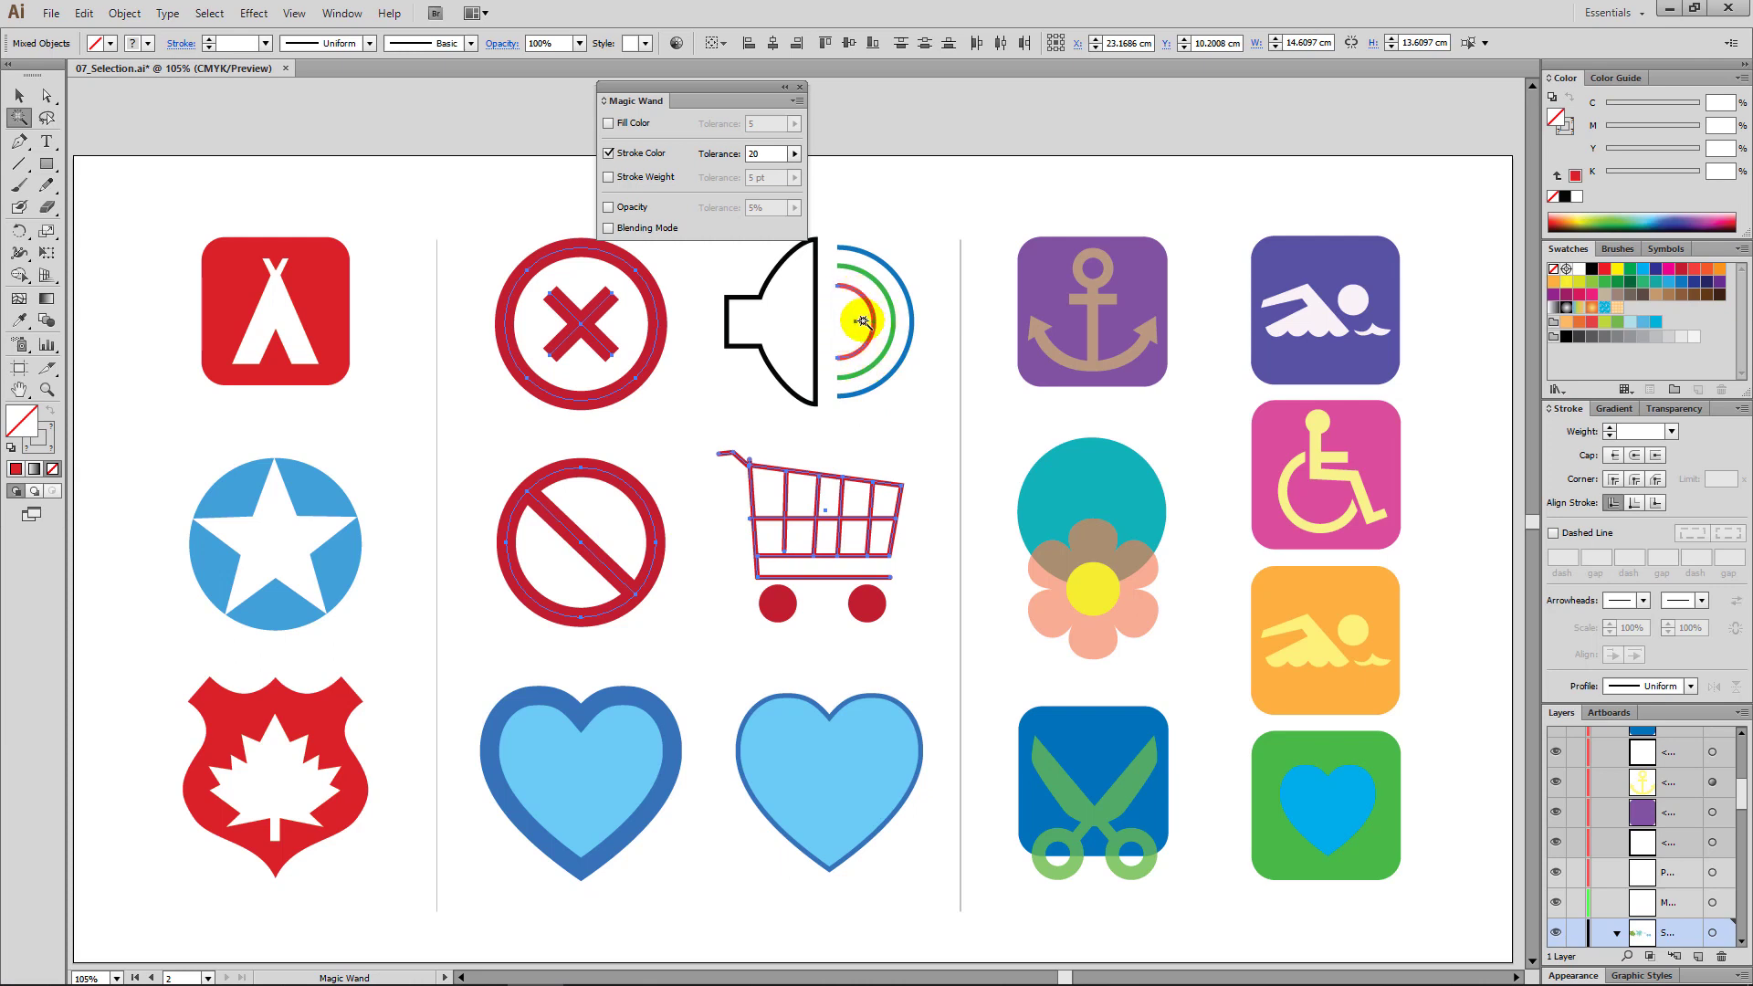
{"action": "left_click", "coordinate": [766, 154]}
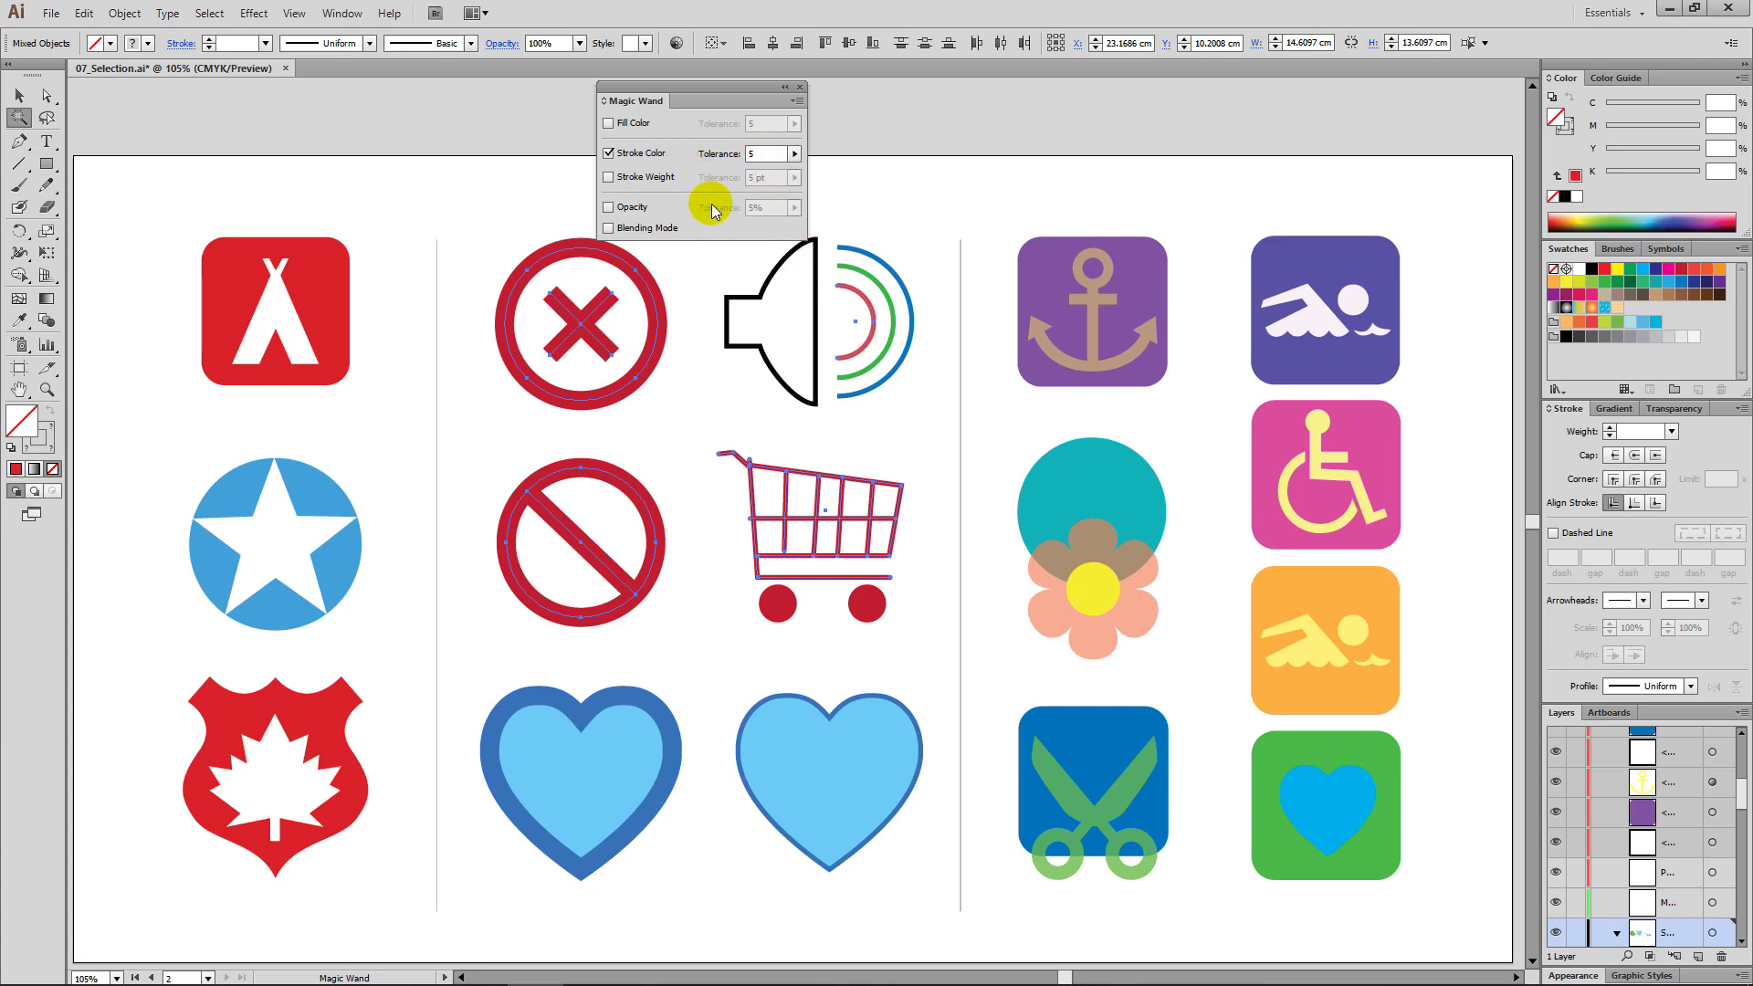
{"action": "left_click", "coordinate": [655, 345]}
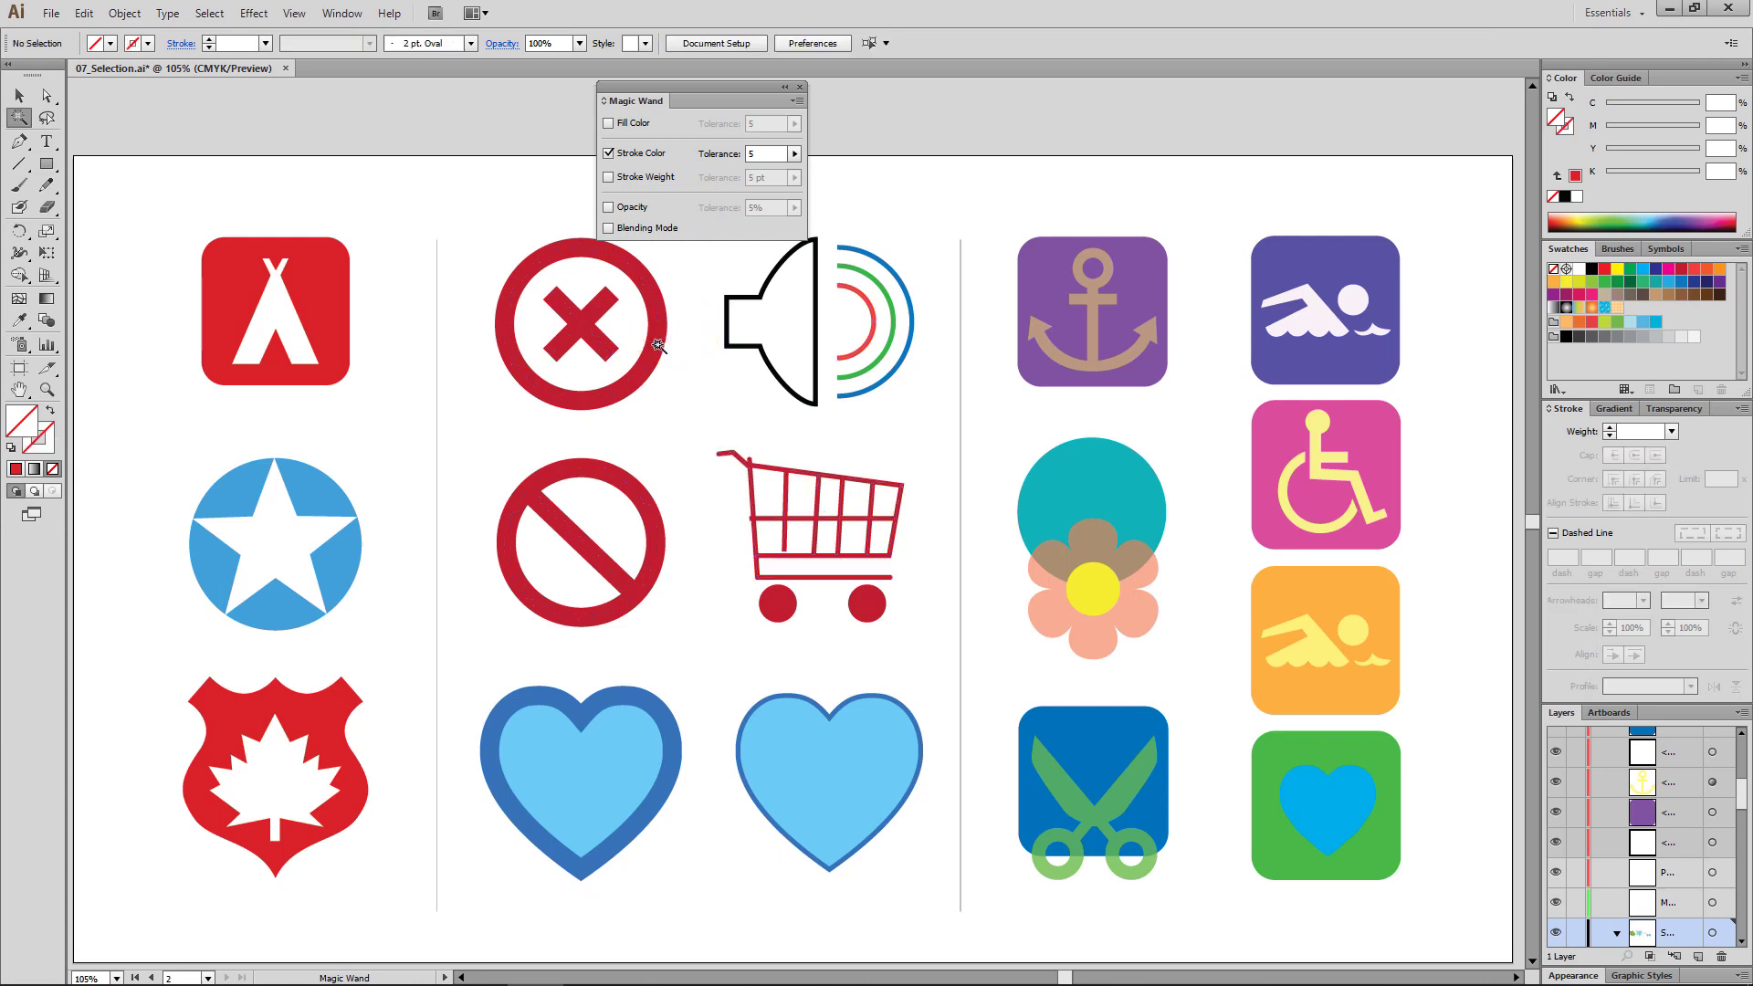
Step: Switch matching to Stroke Weight, select the 5 pt outlines and thicken them to 10 pt
{"action": "left_click", "coordinate": [649, 363]}
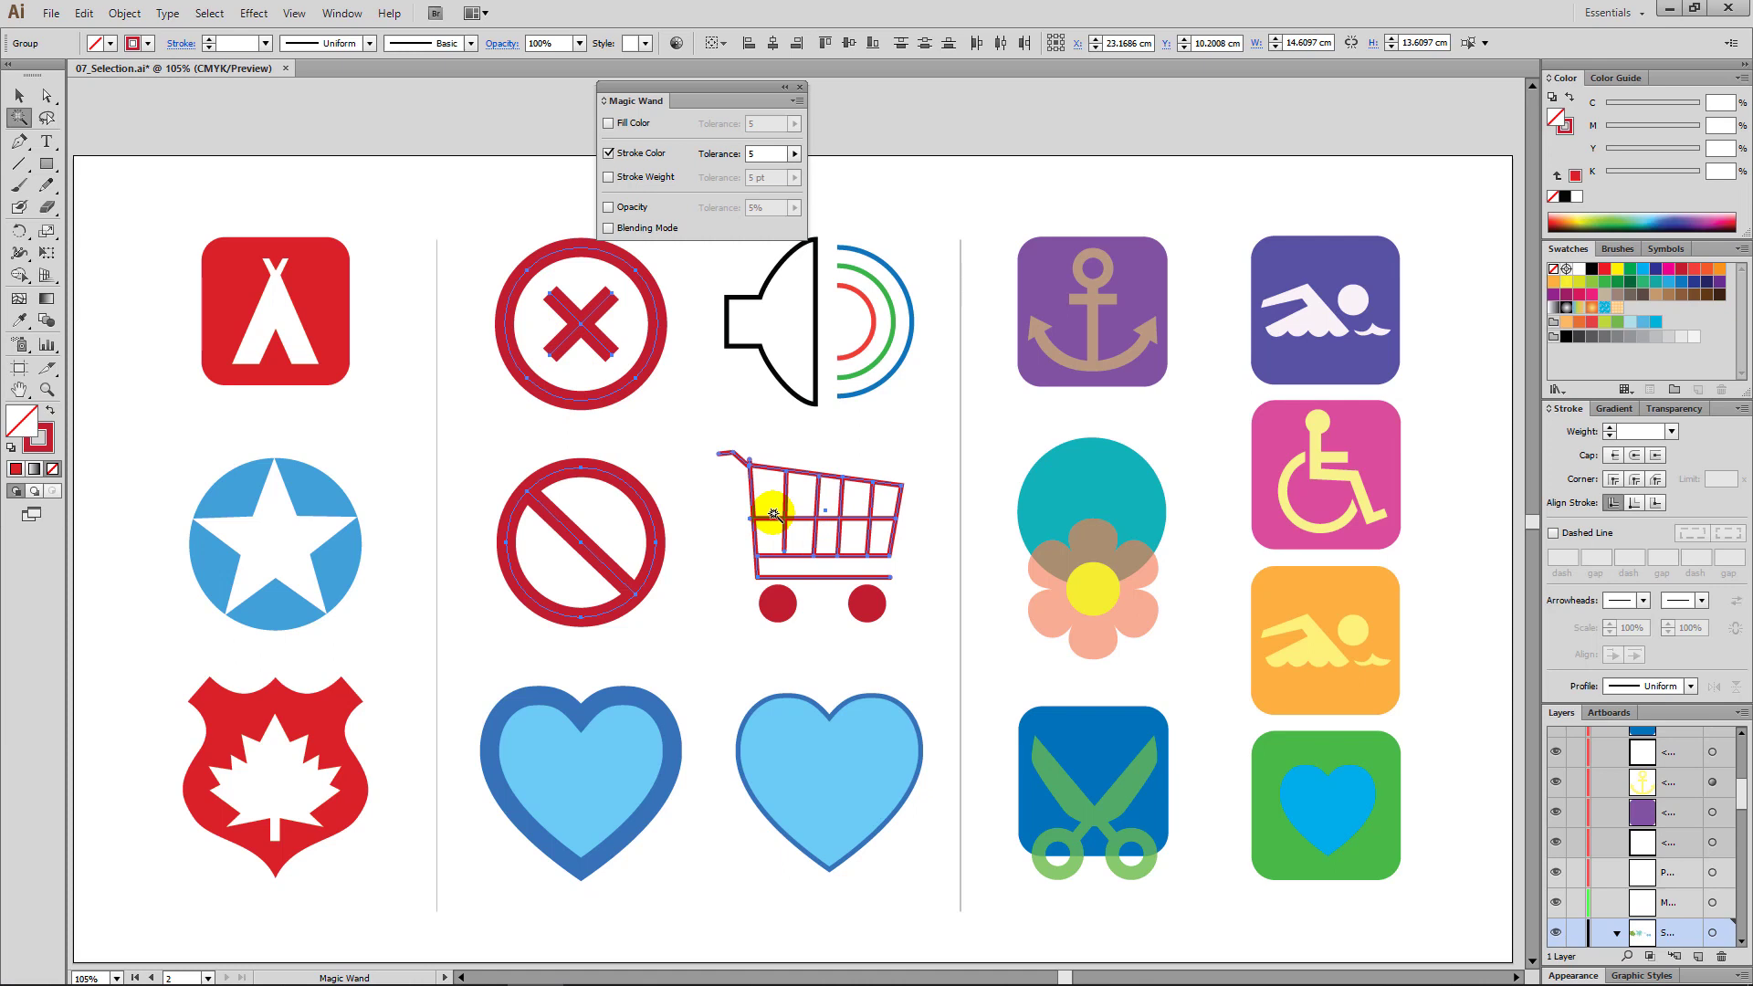
{"action": "left_click", "coordinate": [609, 153]}
{"action": "left_click", "coordinate": [609, 177]}
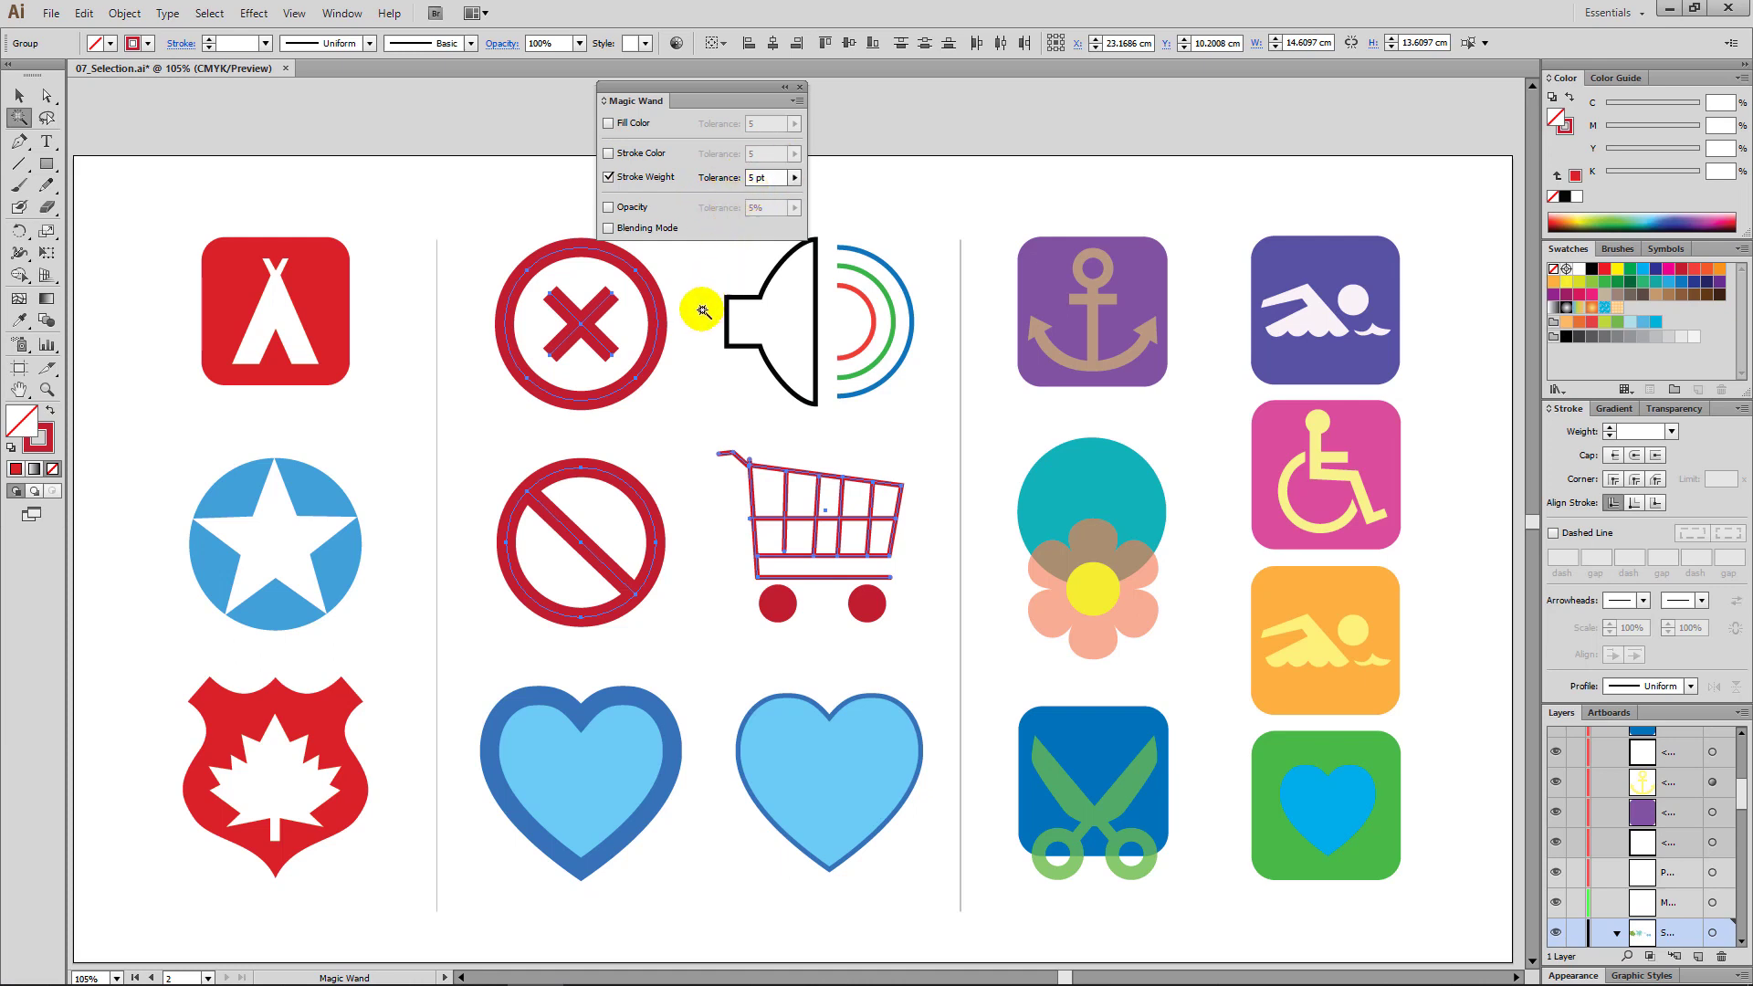
{"action": "left_click", "coordinate": [865, 302]}
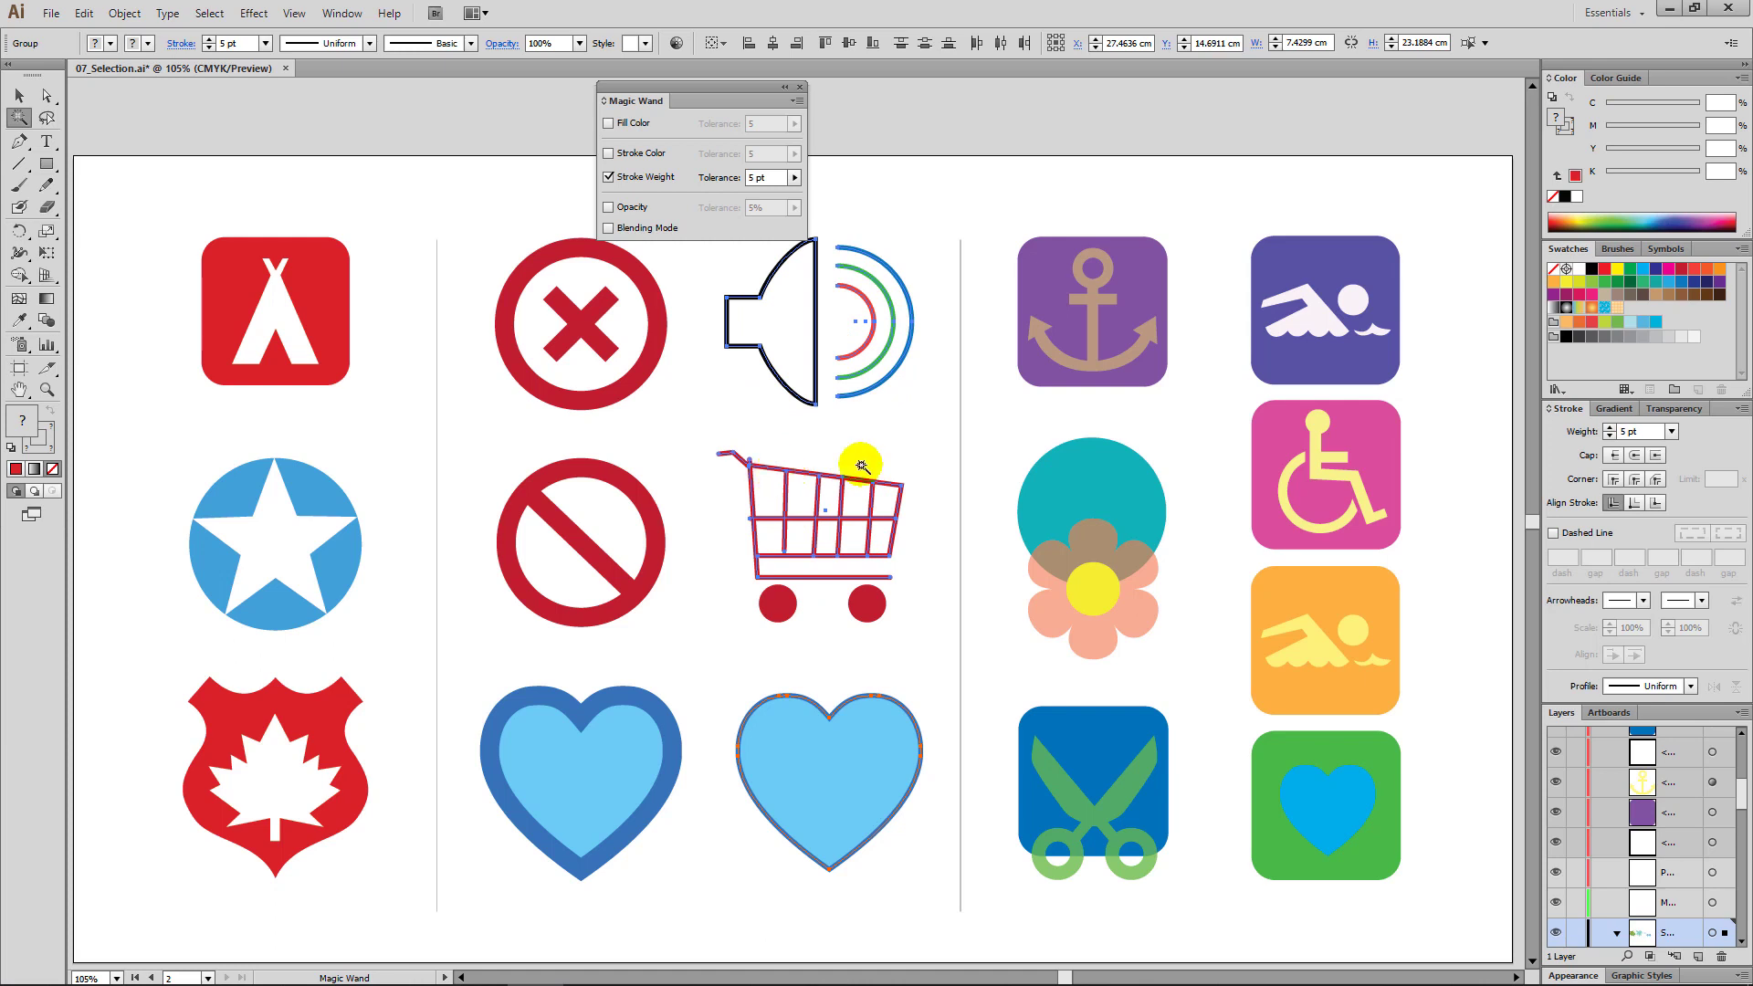
{"action": "left_click", "coordinate": [1671, 431]}
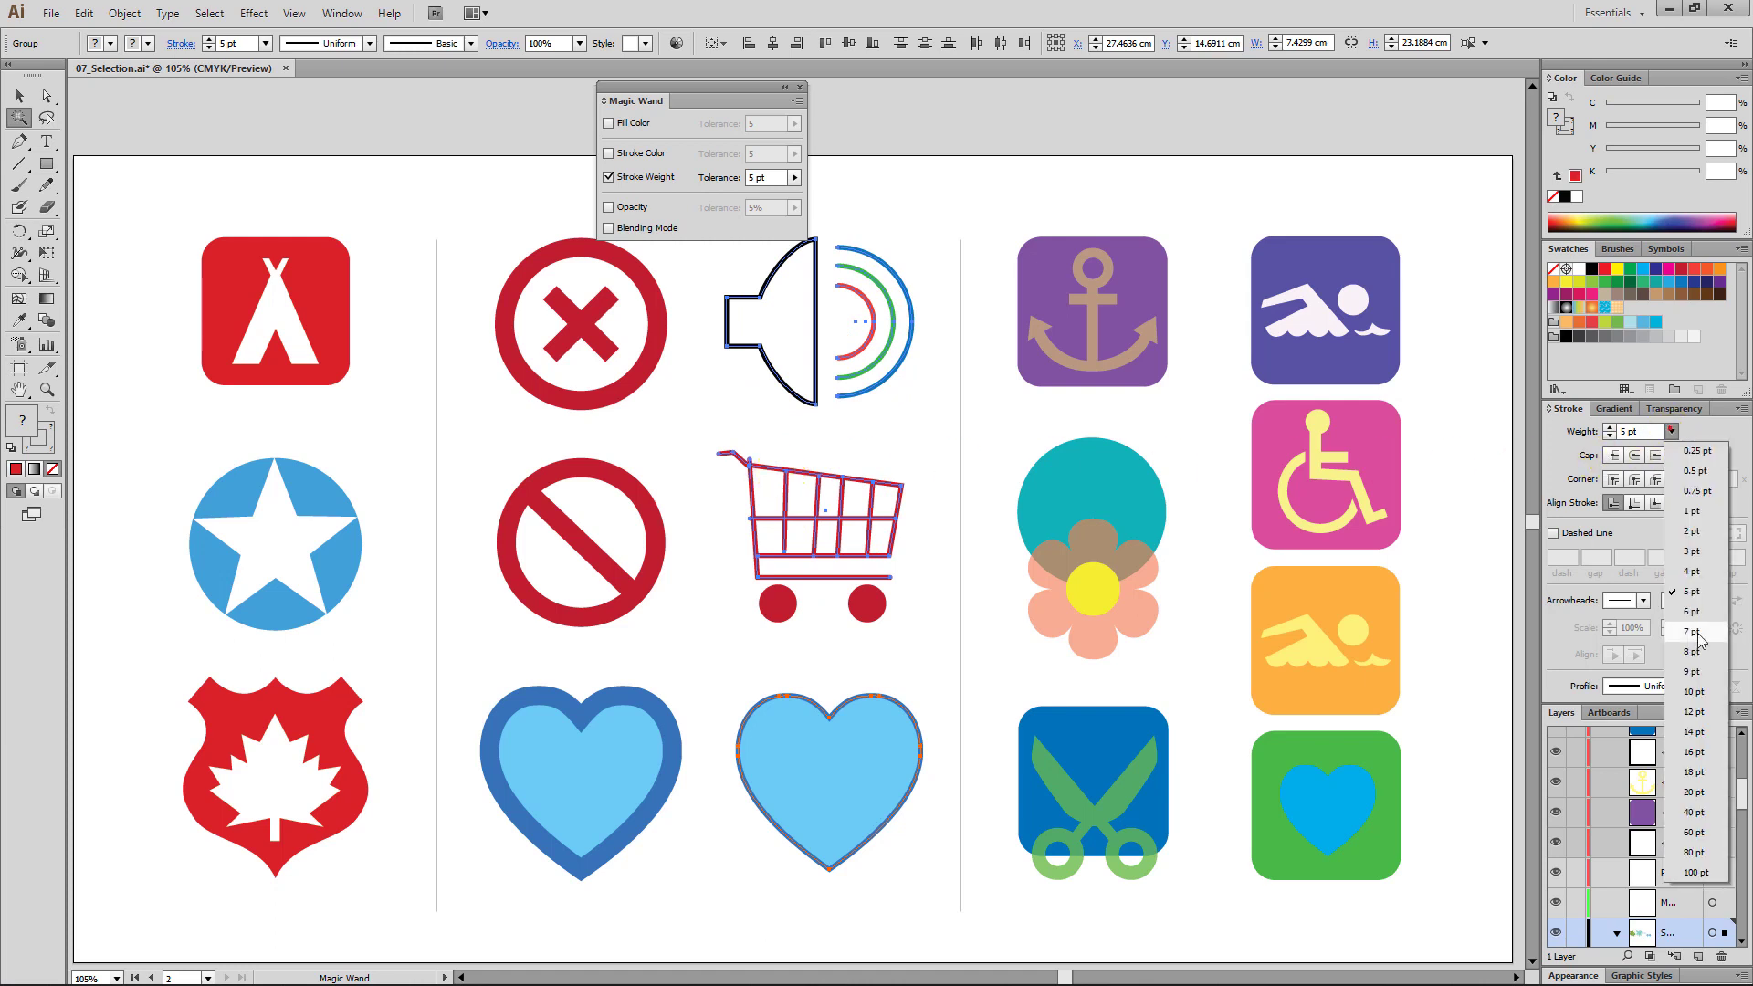
{"action": "left_click", "coordinate": [1694, 691]}
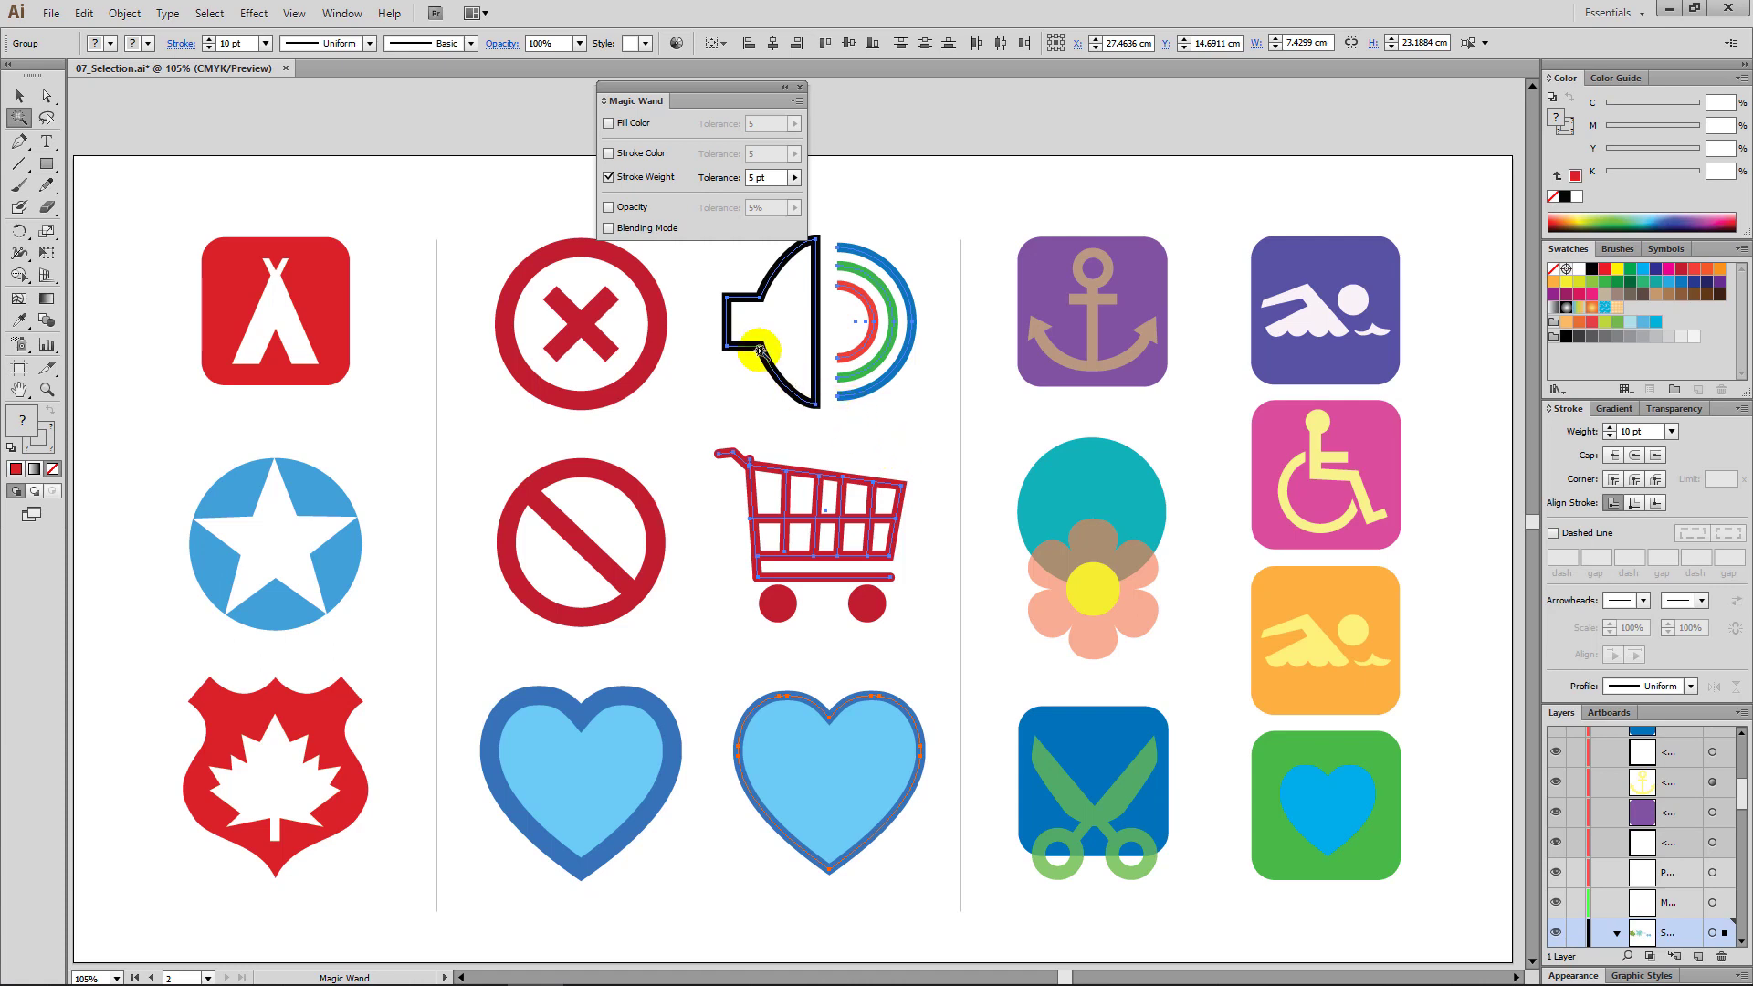
Step: Set Stroke Weight tolerance to 10 pt and select every icon with a similar stroke weight
{"action": "left_click", "coordinate": [774, 180]}
{"action": "type", "text": "10"}
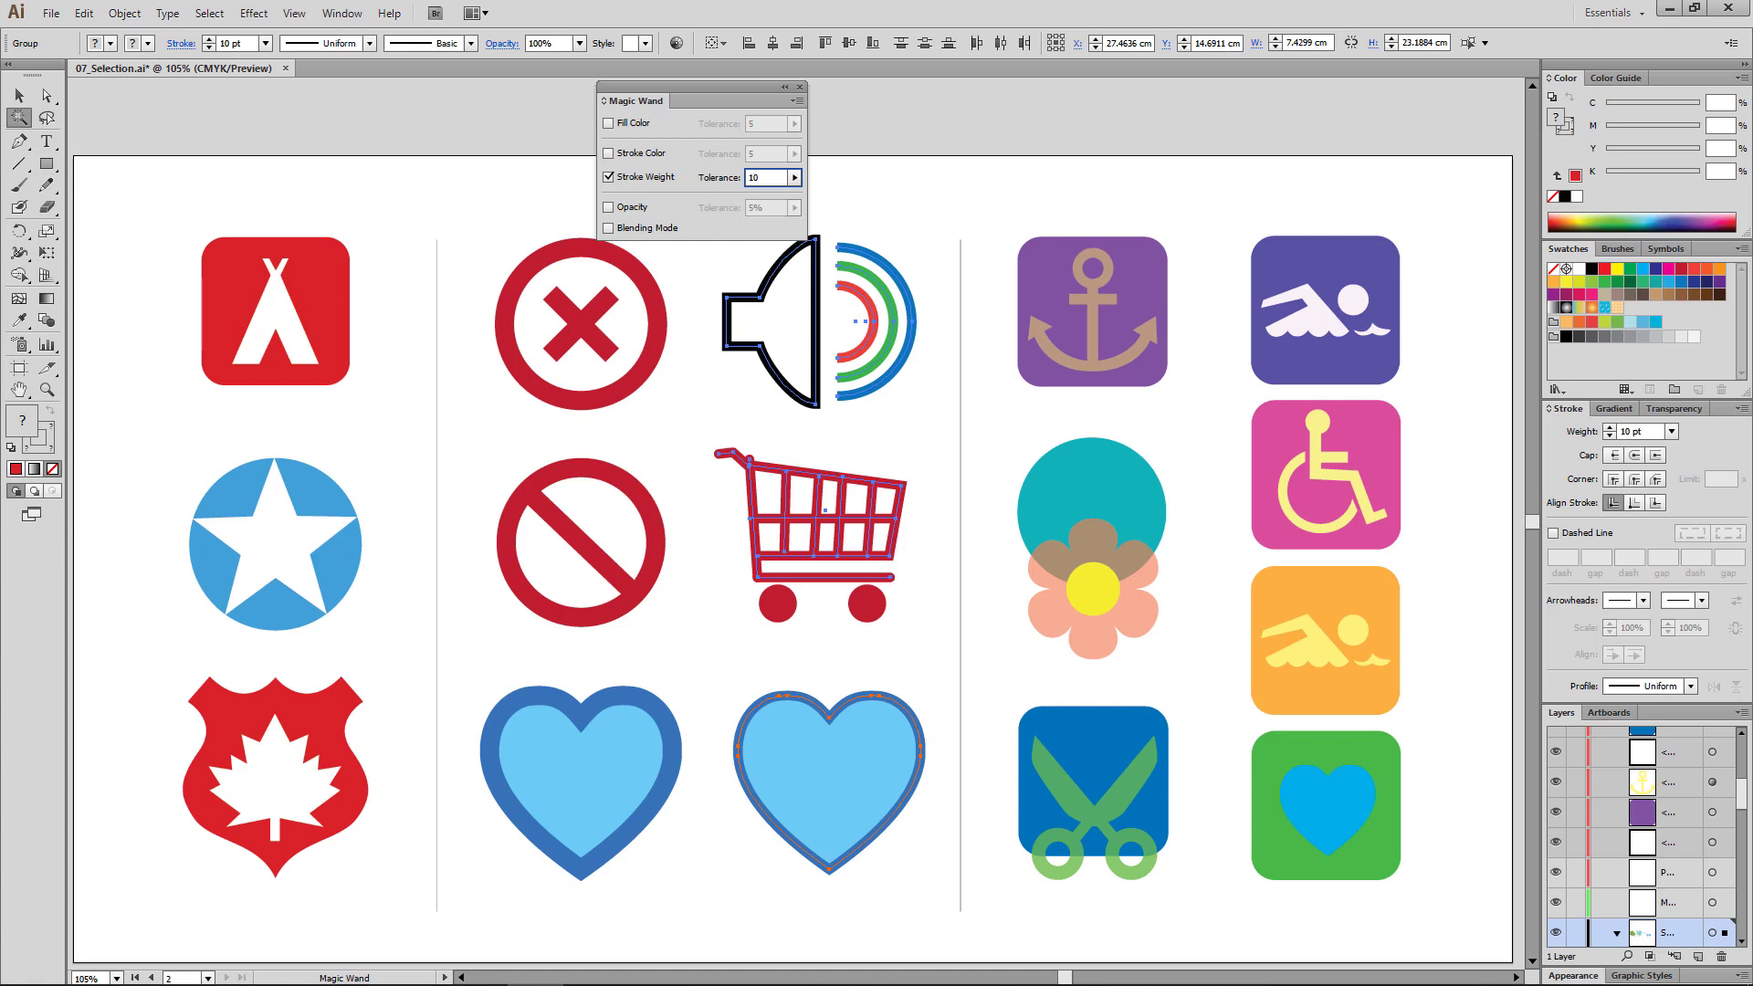
{"action": "key", "text": "Return"}
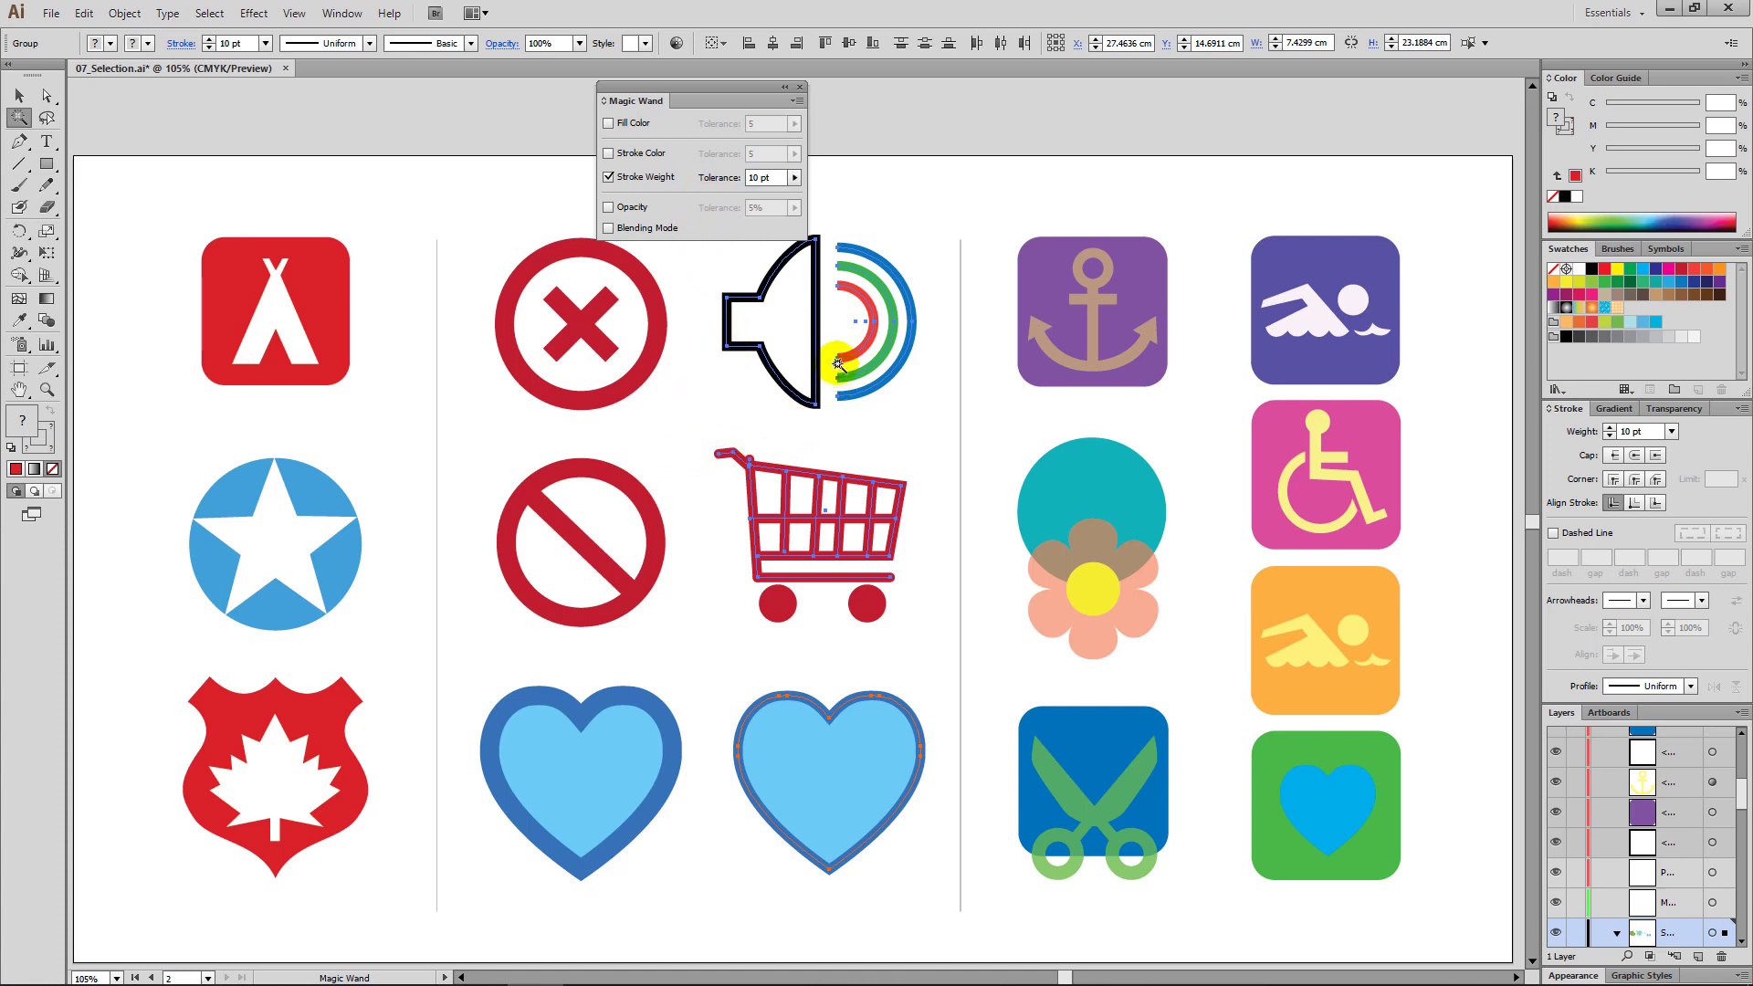
{"action": "left_click", "coordinate": [844, 356]}
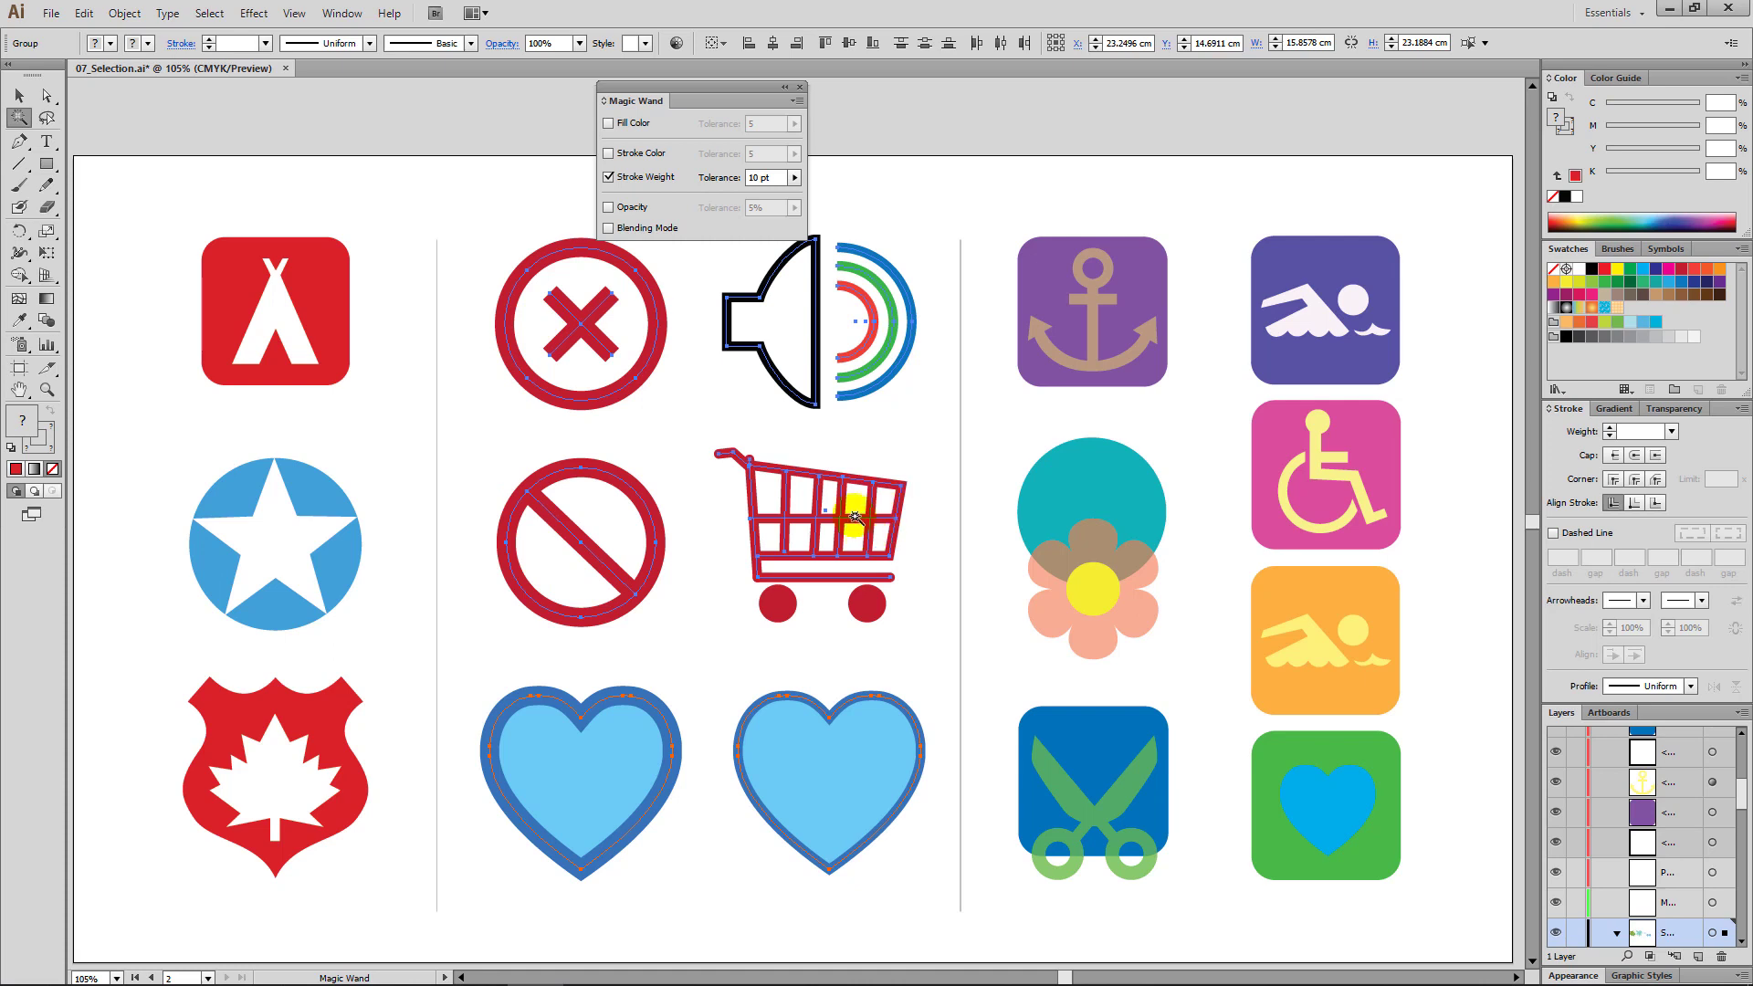
Step: Match Opacity only and select the shapes sharing the flower petal's 50% opacity
{"action": "left_click", "coordinate": [608, 177]}
{"action": "left_click", "coordinate": [609, 207]}
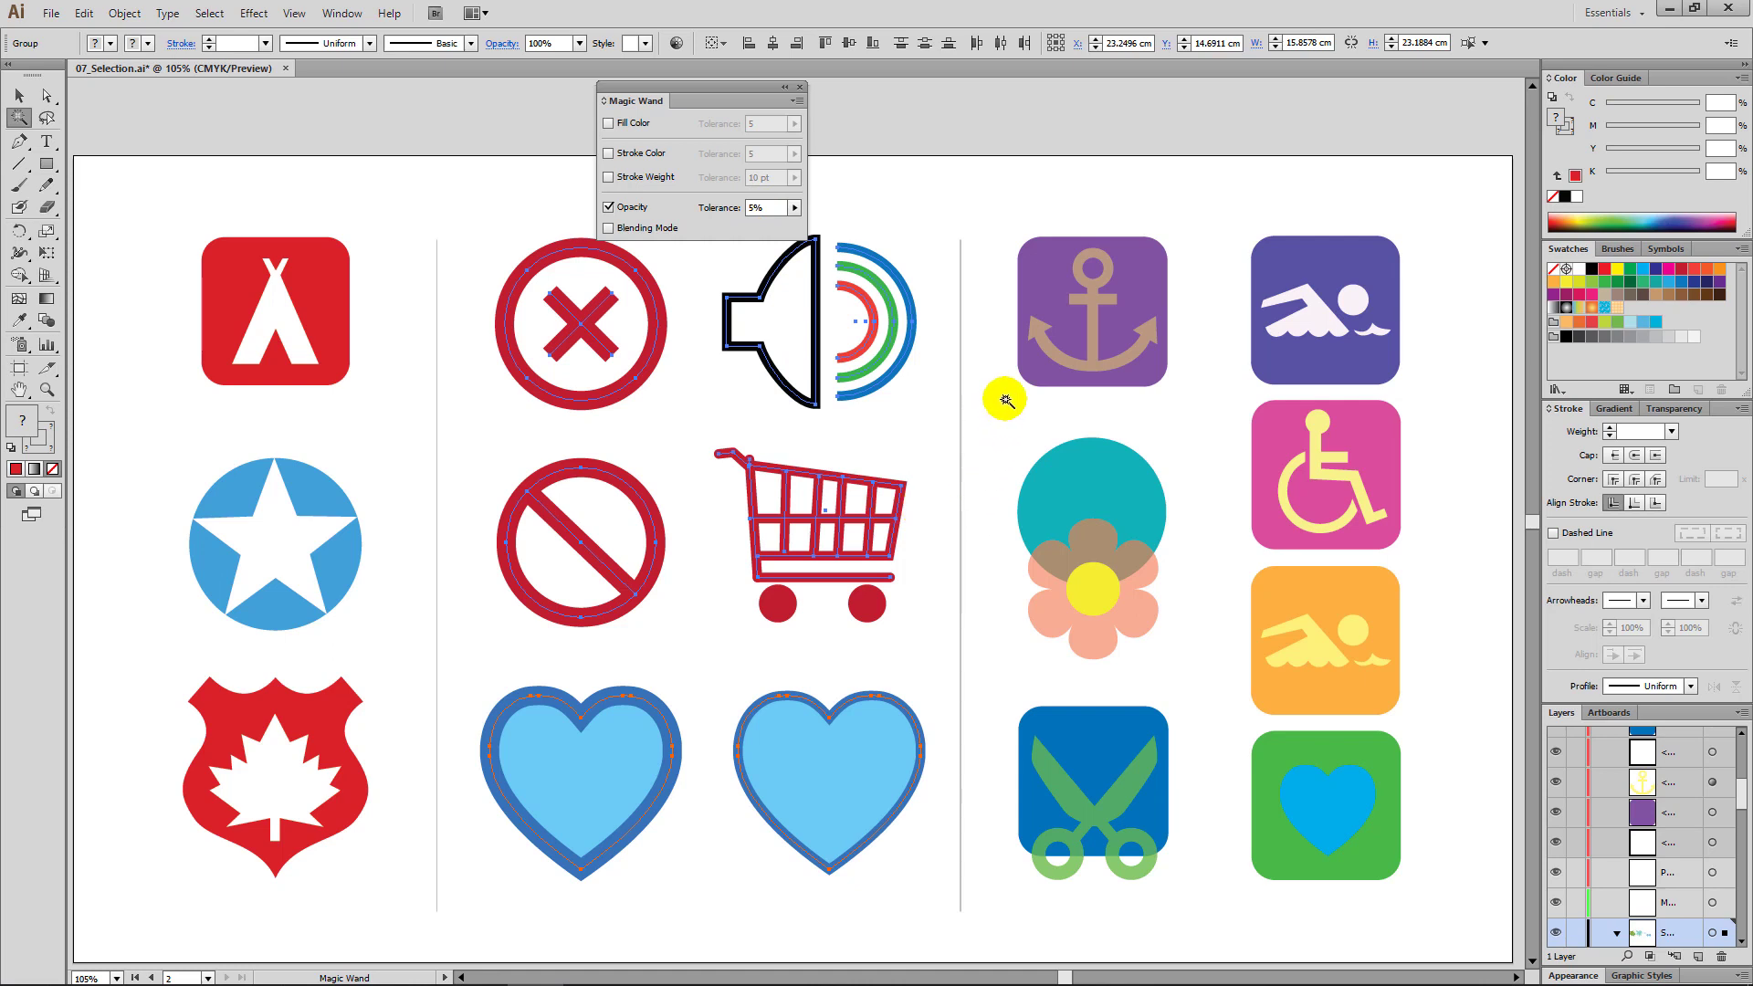
{"action": "left_click", "coordinate": [1135, 621]}
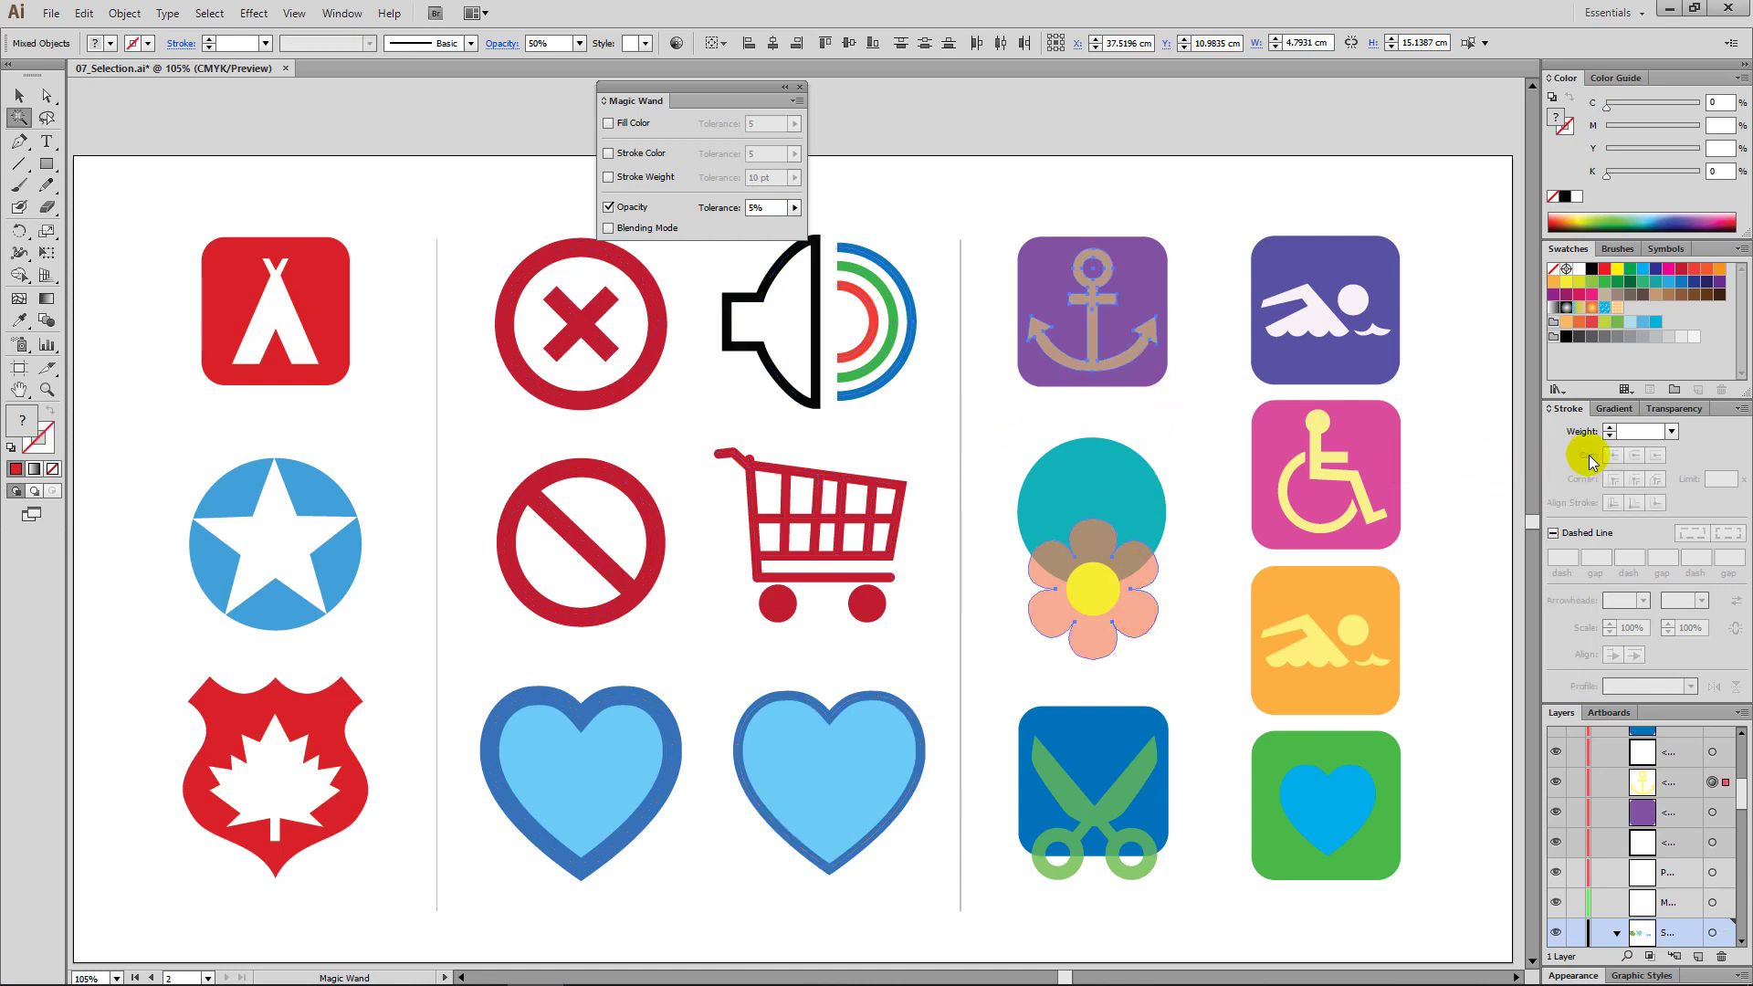
{"action": "left_click", "coordinate": [1679, 410]}
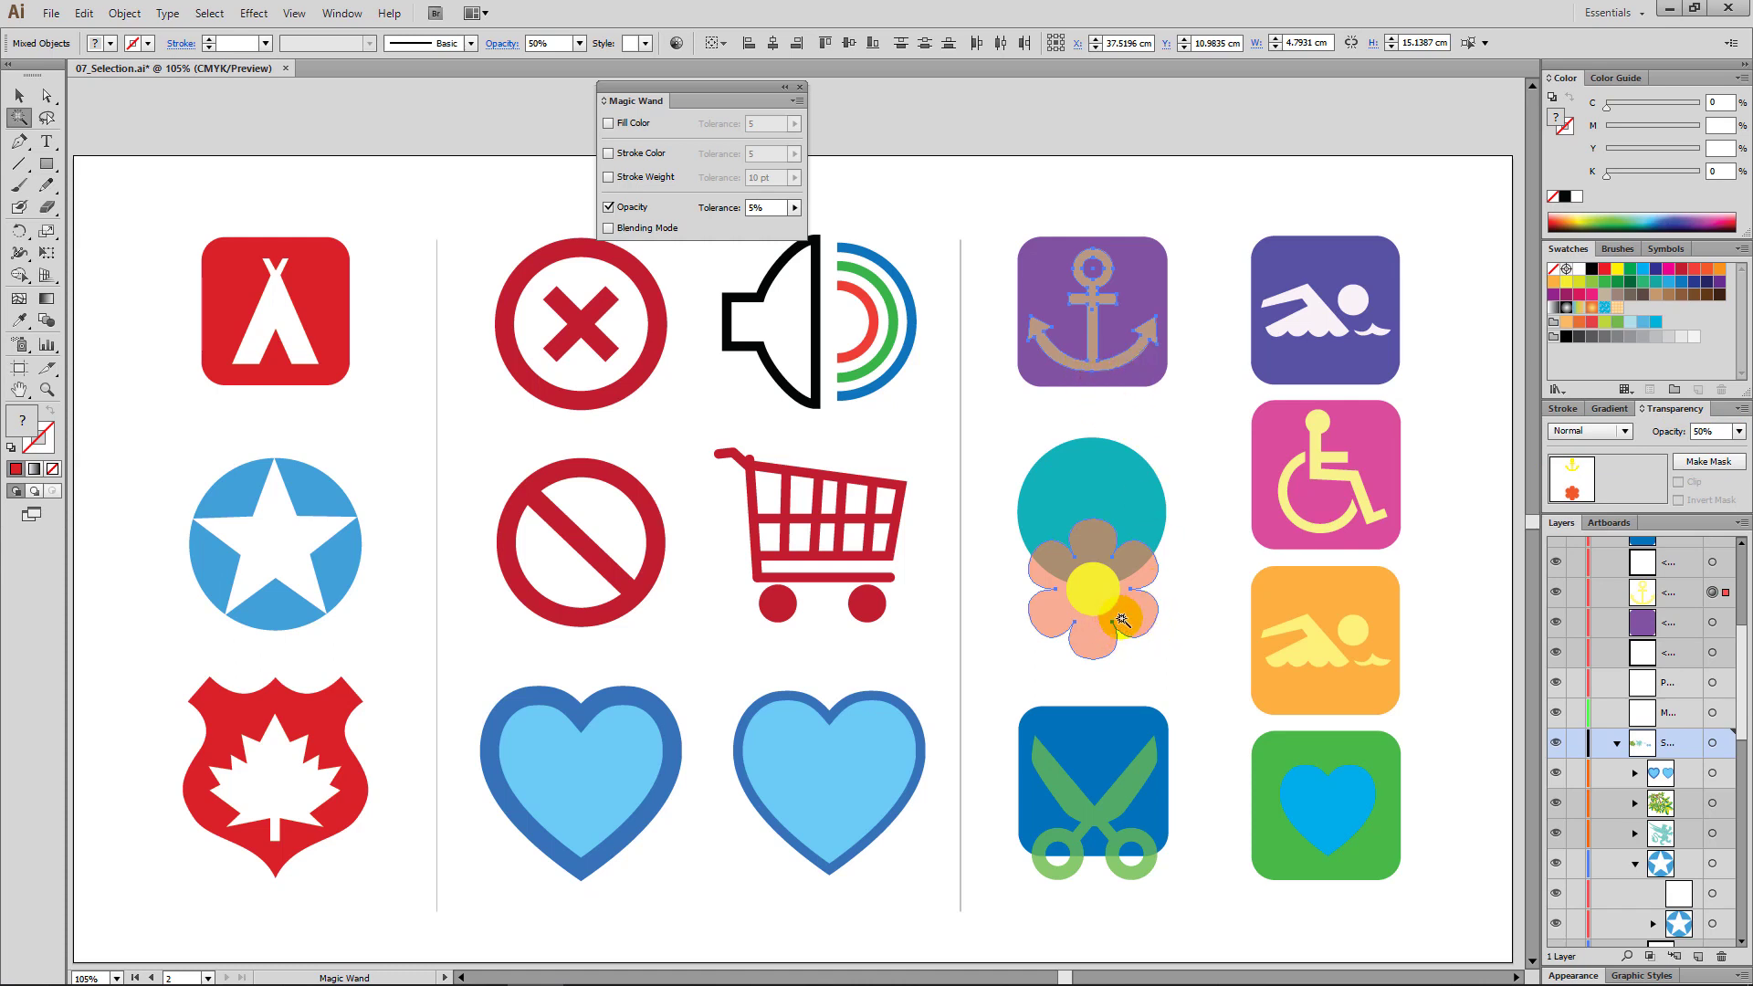
{"action": "left_click", "coordinate": [1105, 541]}
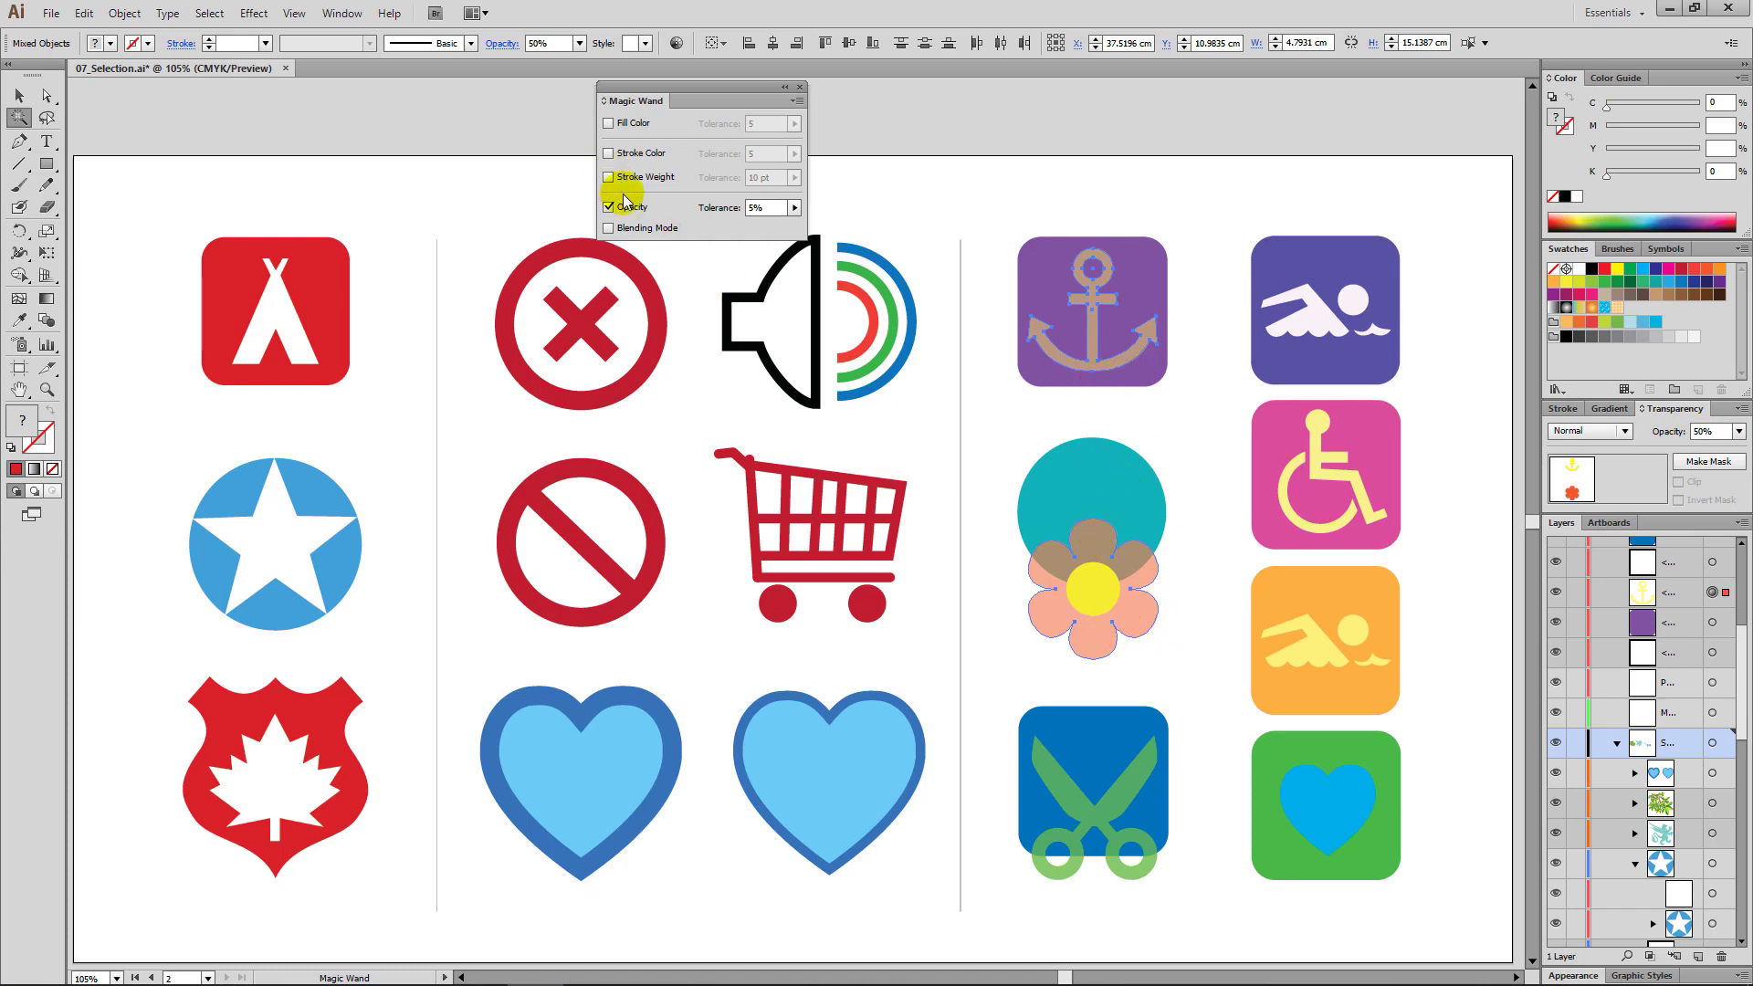
Step: Widen Opacity tolerance to 30%, reselect from the petal, then turn Opacity matching off
{"action": "double_click", "coordinate": [753, 207]}
{"action": "type", "text": "30"}
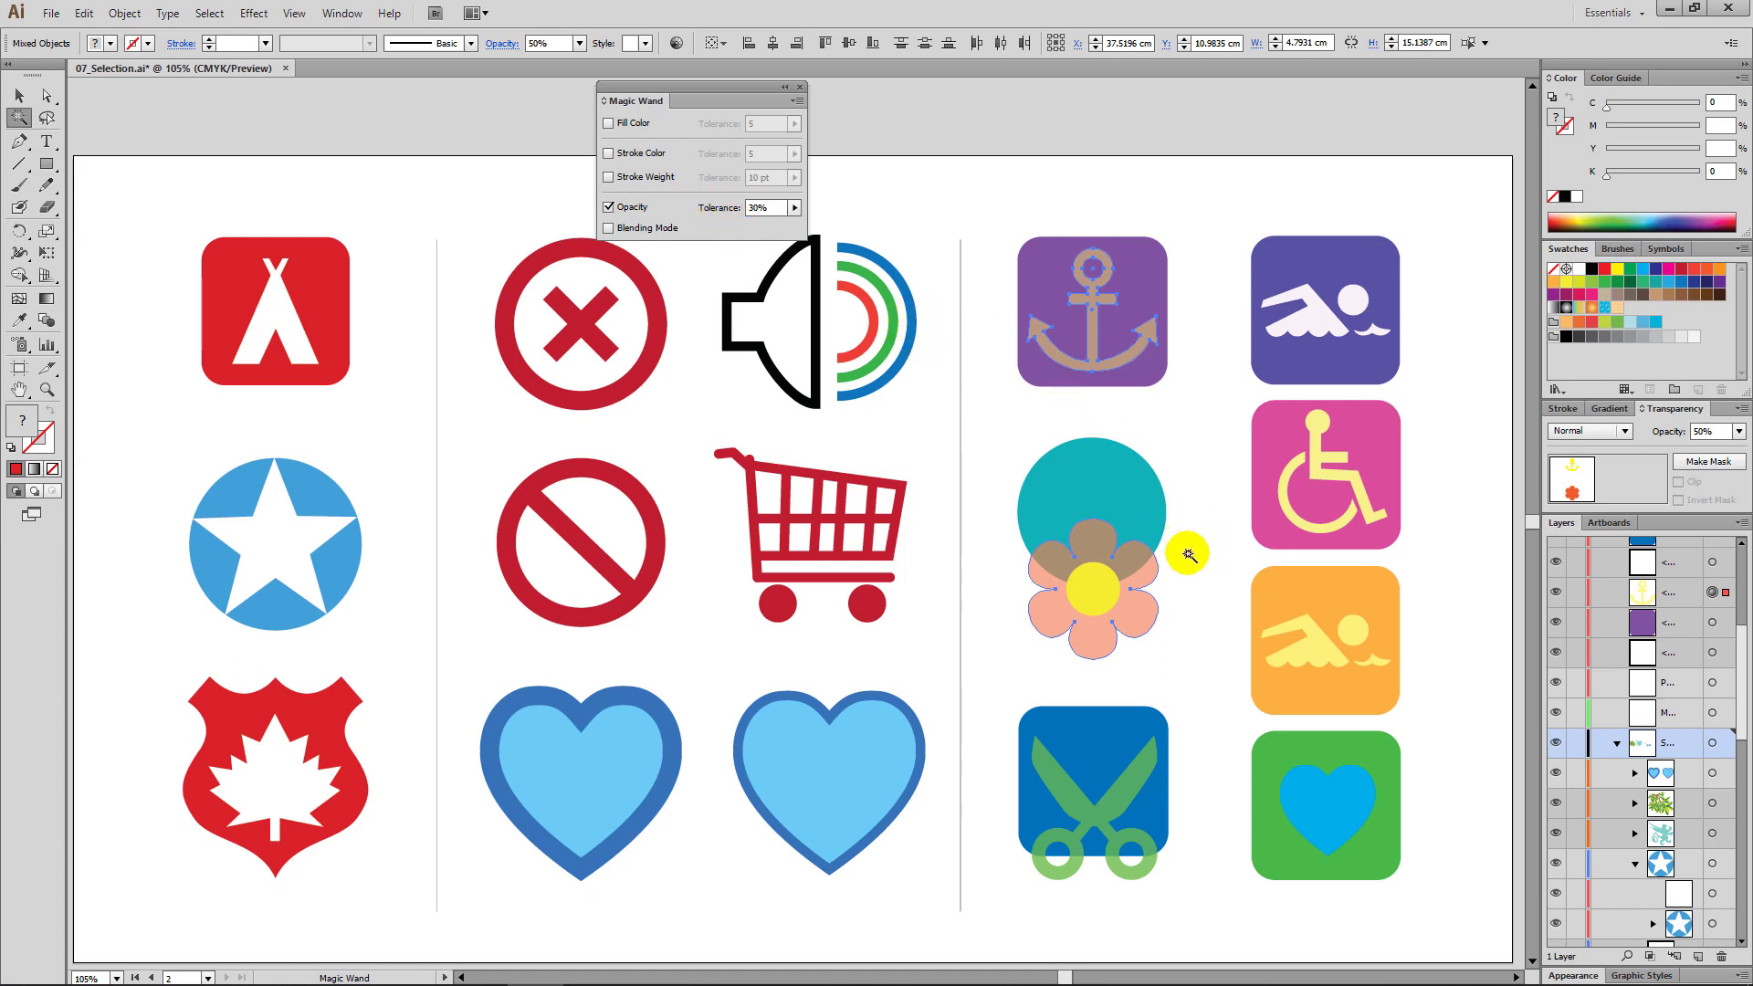
{"action": "left_click", "coordinate": [1137, 602]}
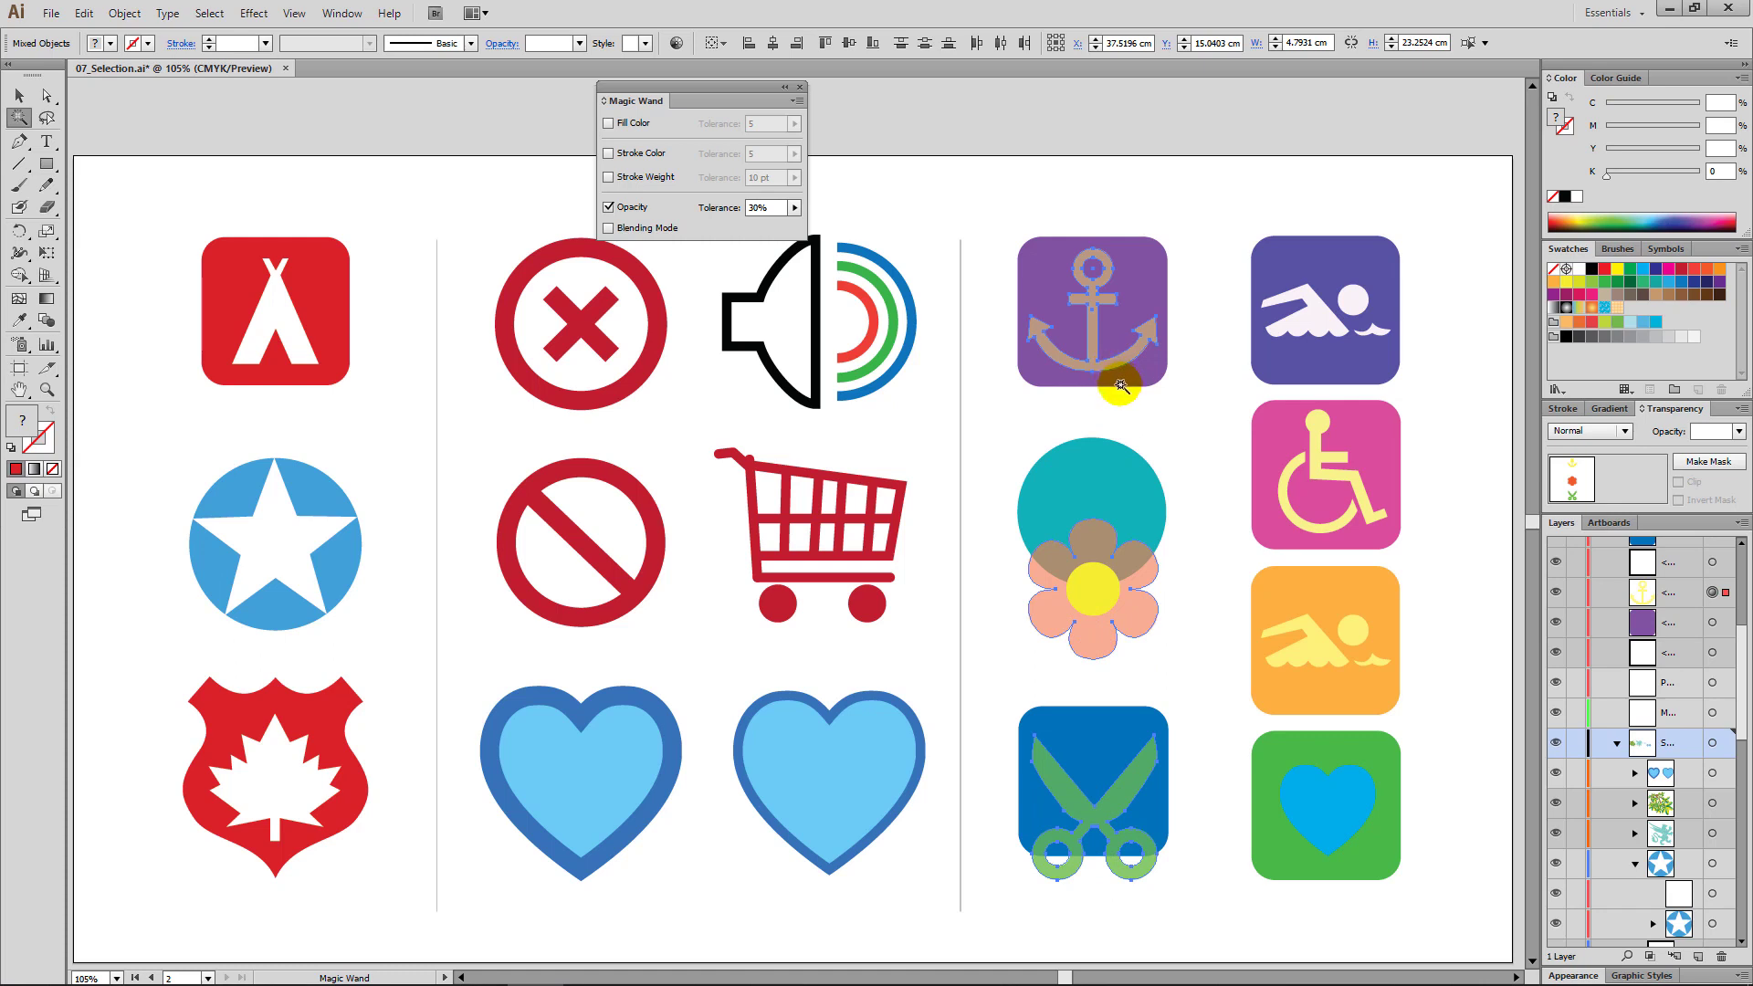
{"action": "left_click", "coordinate": [608, 207]}
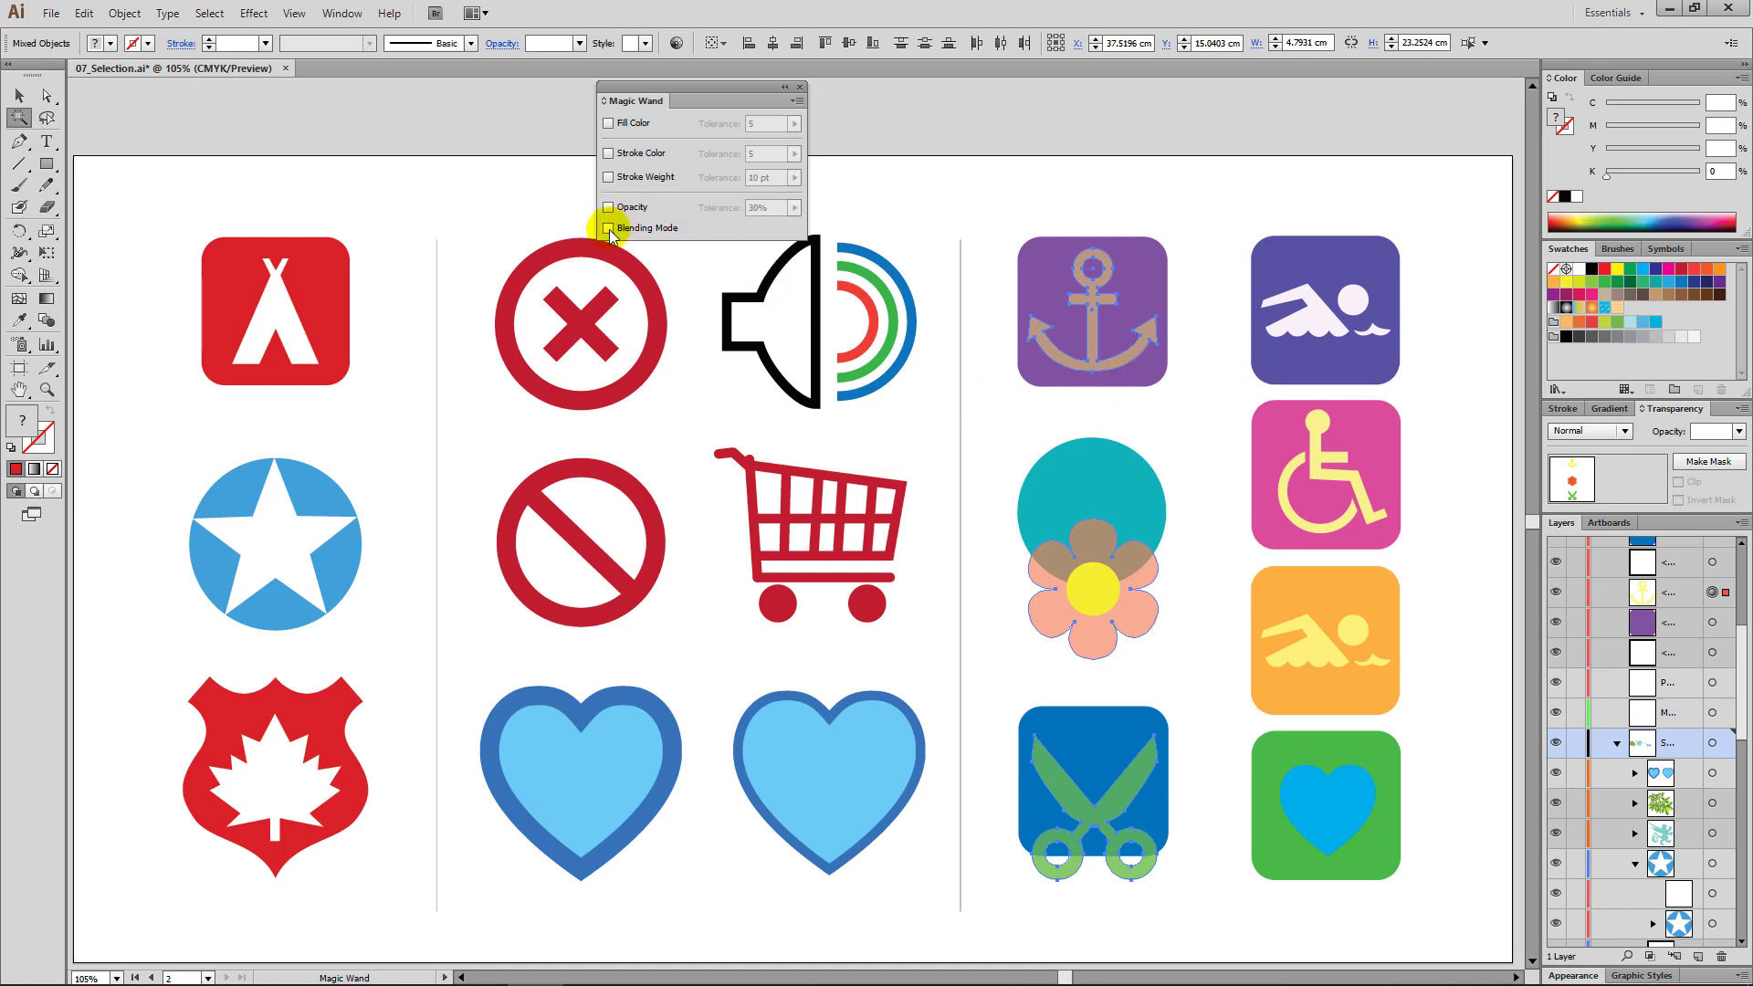
Step: Match Blending Mode to select the Screen swimmer tiles, then the Overlay wheelchair and heart tiles
{"action": "left_click", "coordinate": [608, 229]}
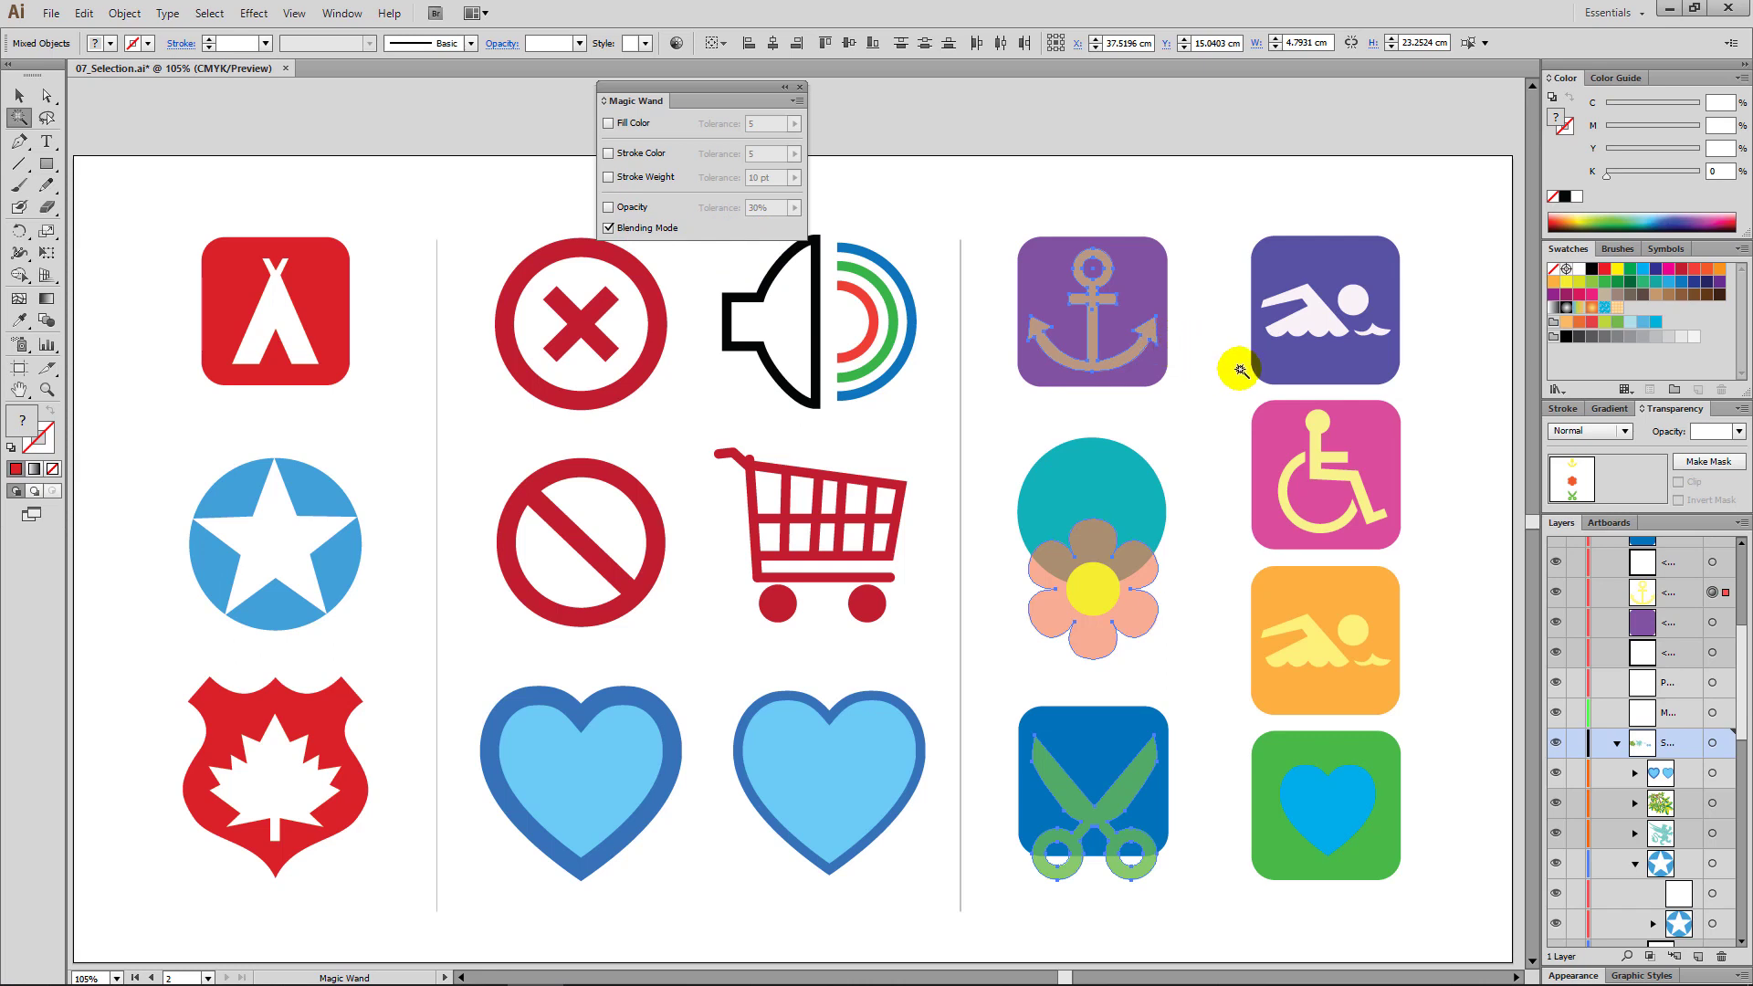
{"action": "left_click", "coordinate": [1302, 358]}
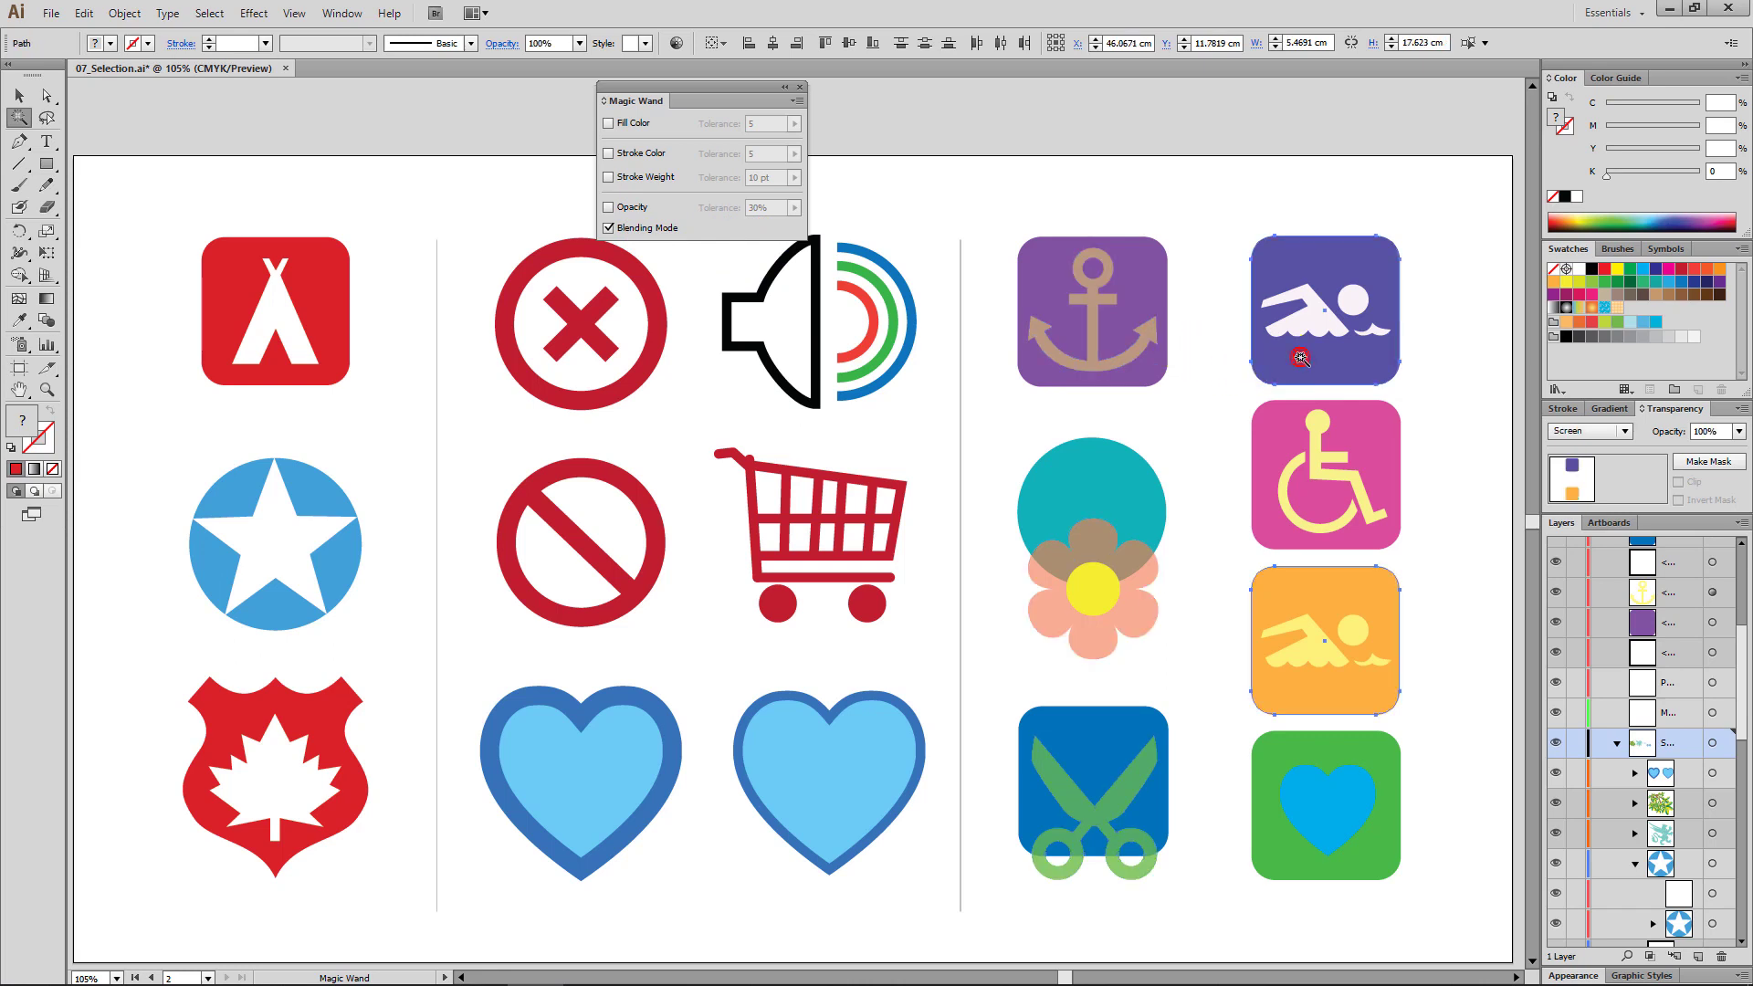
{"action": "left_click", "coordinate": [1302, 358]}
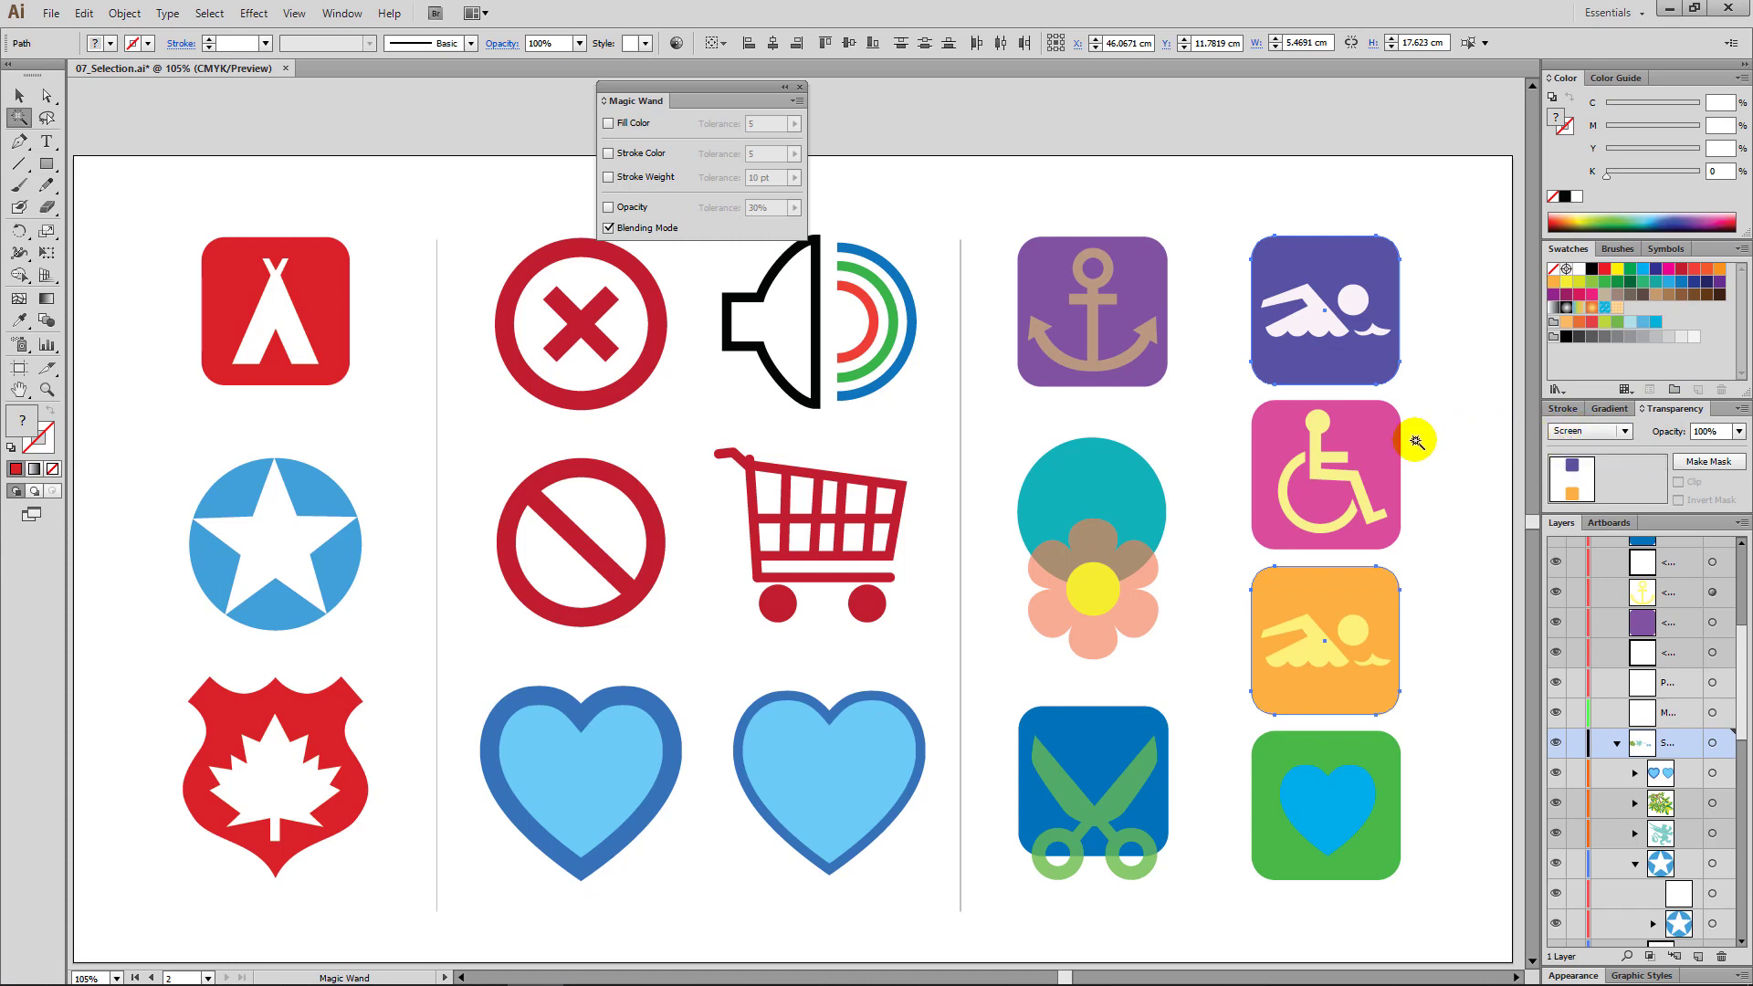
{"action": "left_click", "coordinate": [1373, 444]}
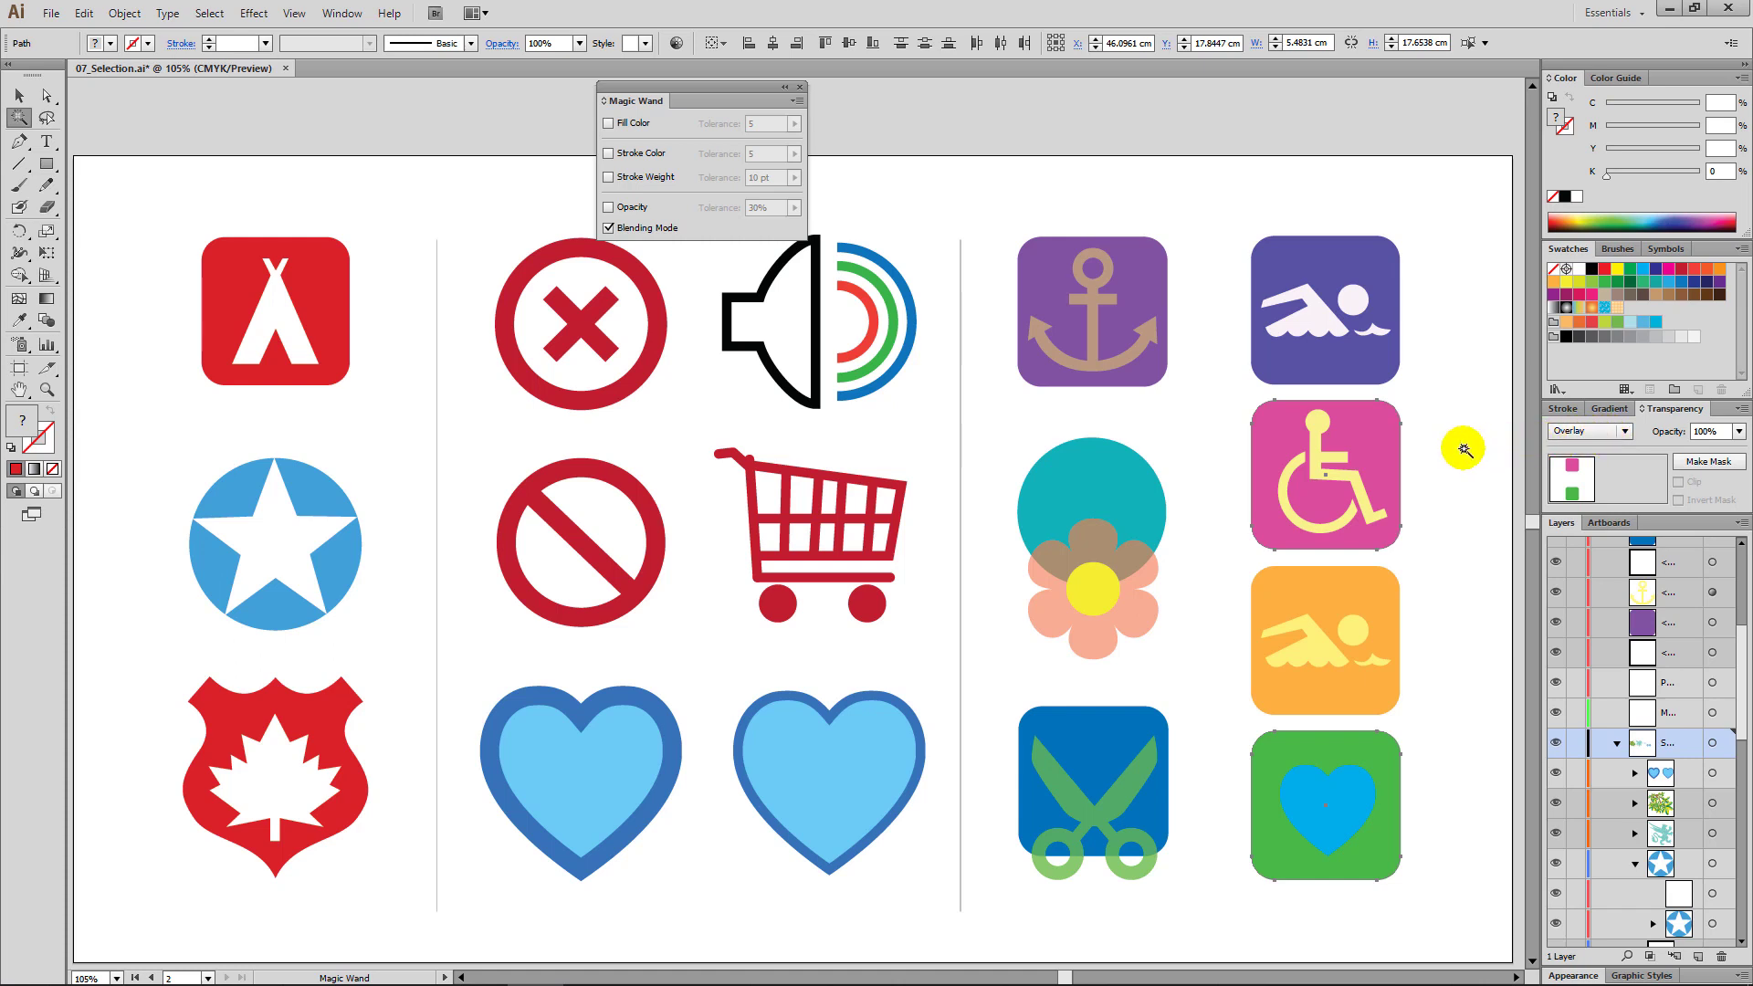
{"action": "left_click", "coordinate": [1404, 461]}
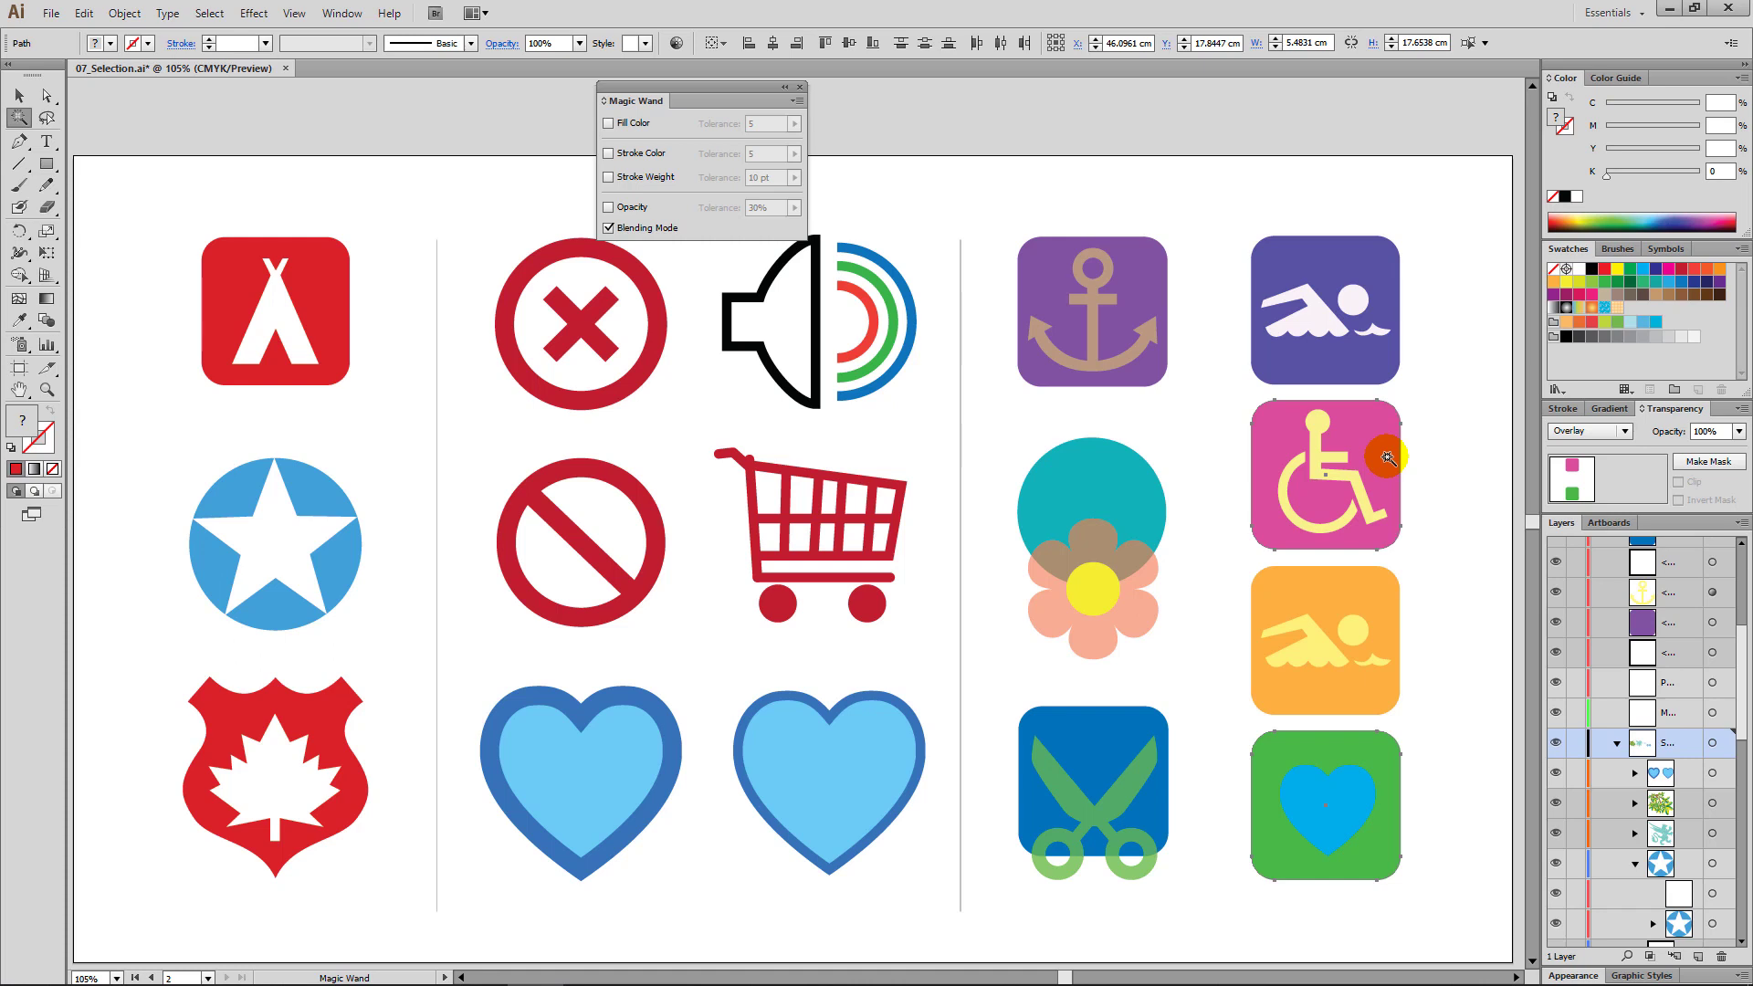
Step: Swap Blending Mode for Fill and Stroke Color matching and select both light-blue hearts
{"action": "left_click", "coordinate": [609, 228]}
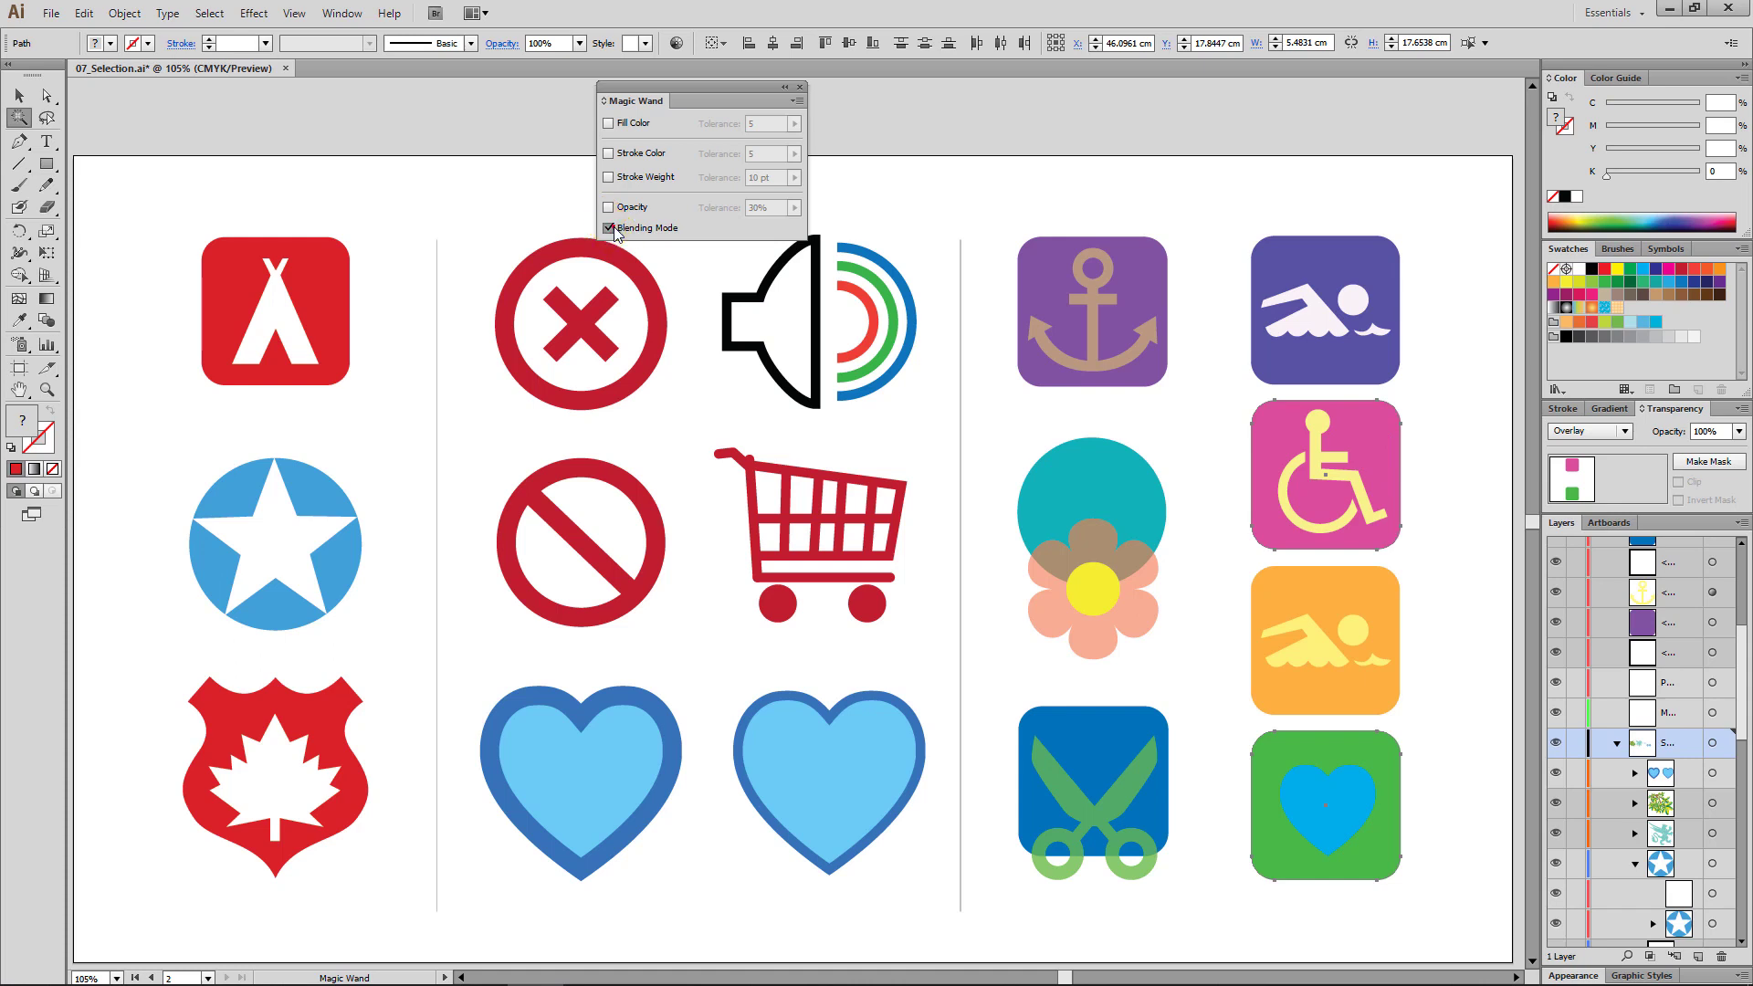
{"action": "left_click", "coordinate": [609, 123]}
{"action": "left_click", "coordinate": [609, 153]}
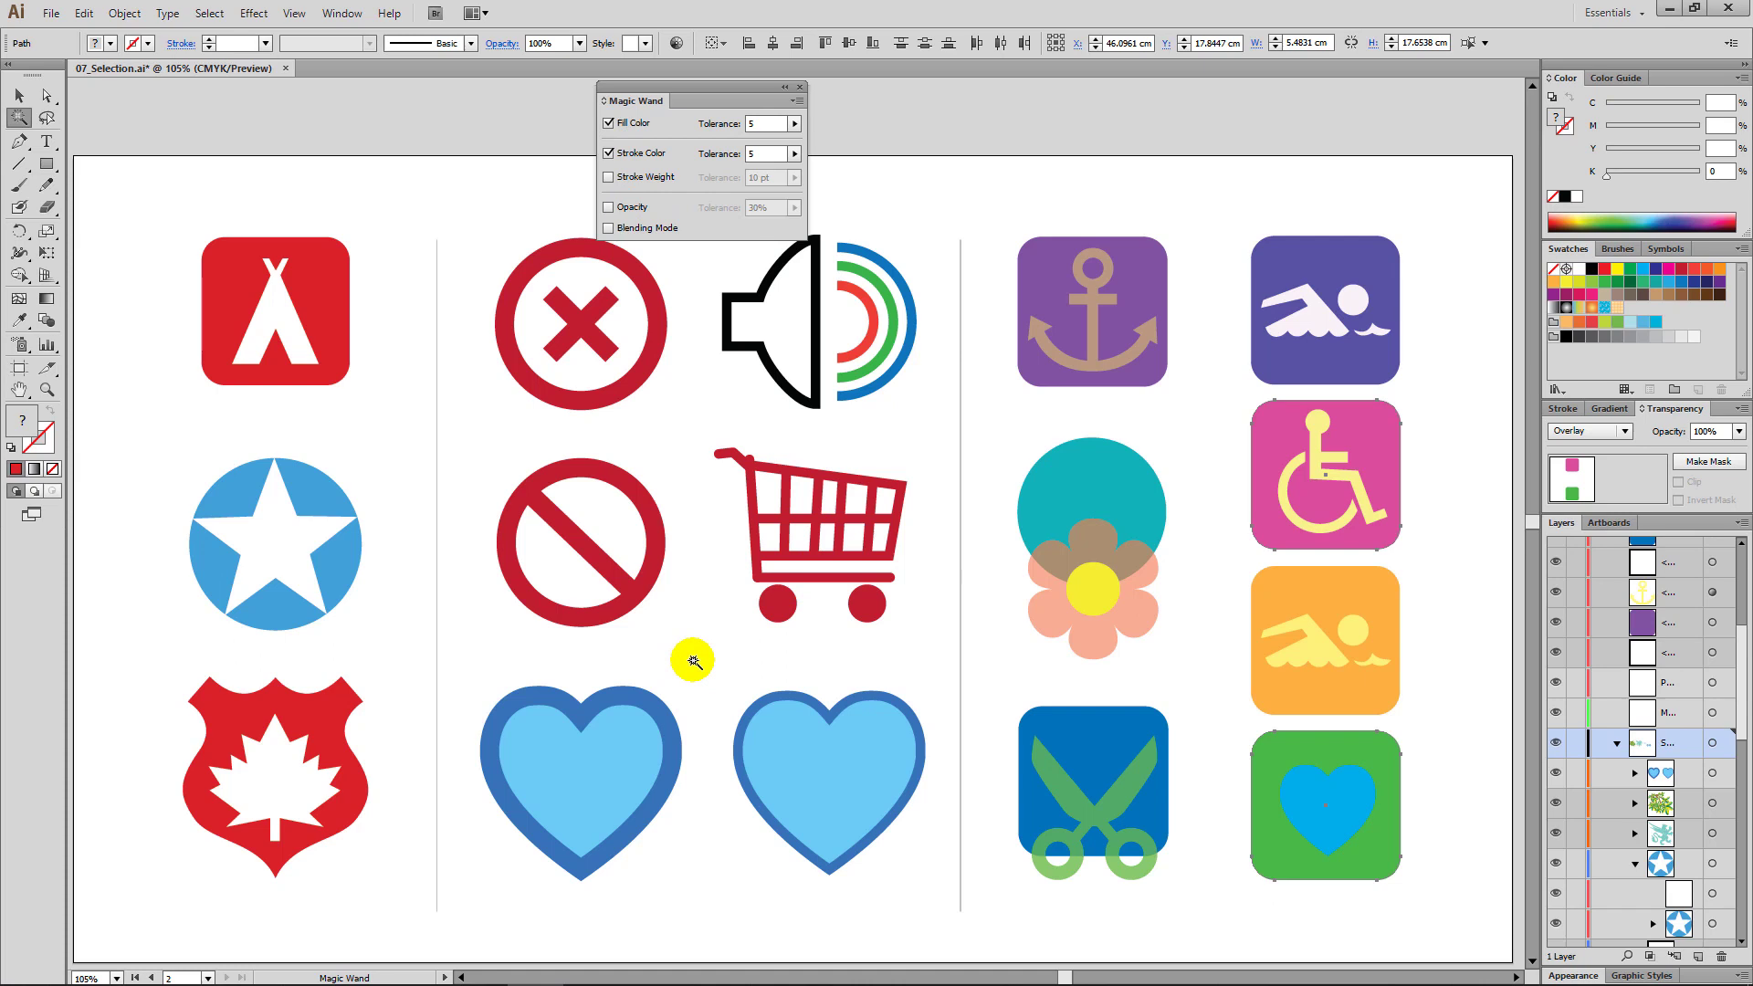
{"action": "left_click", "coordinate": [577, 775]}
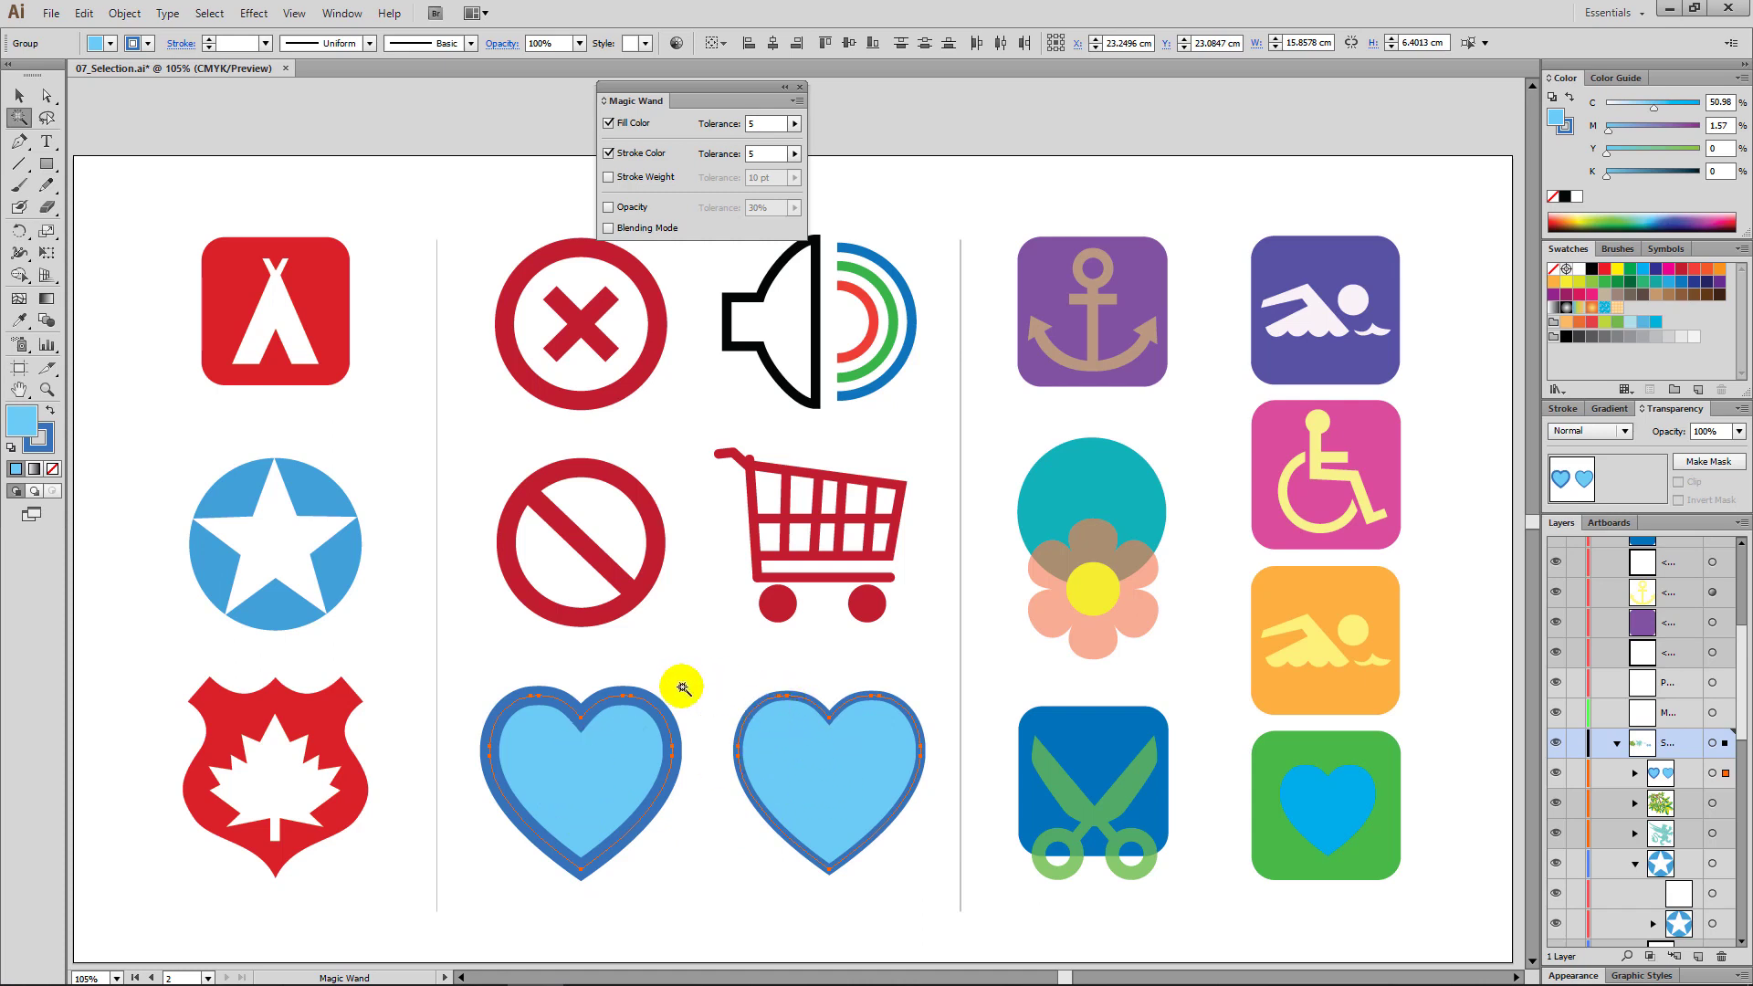
{"action": "left_click", "coordinate": [804, 733]}
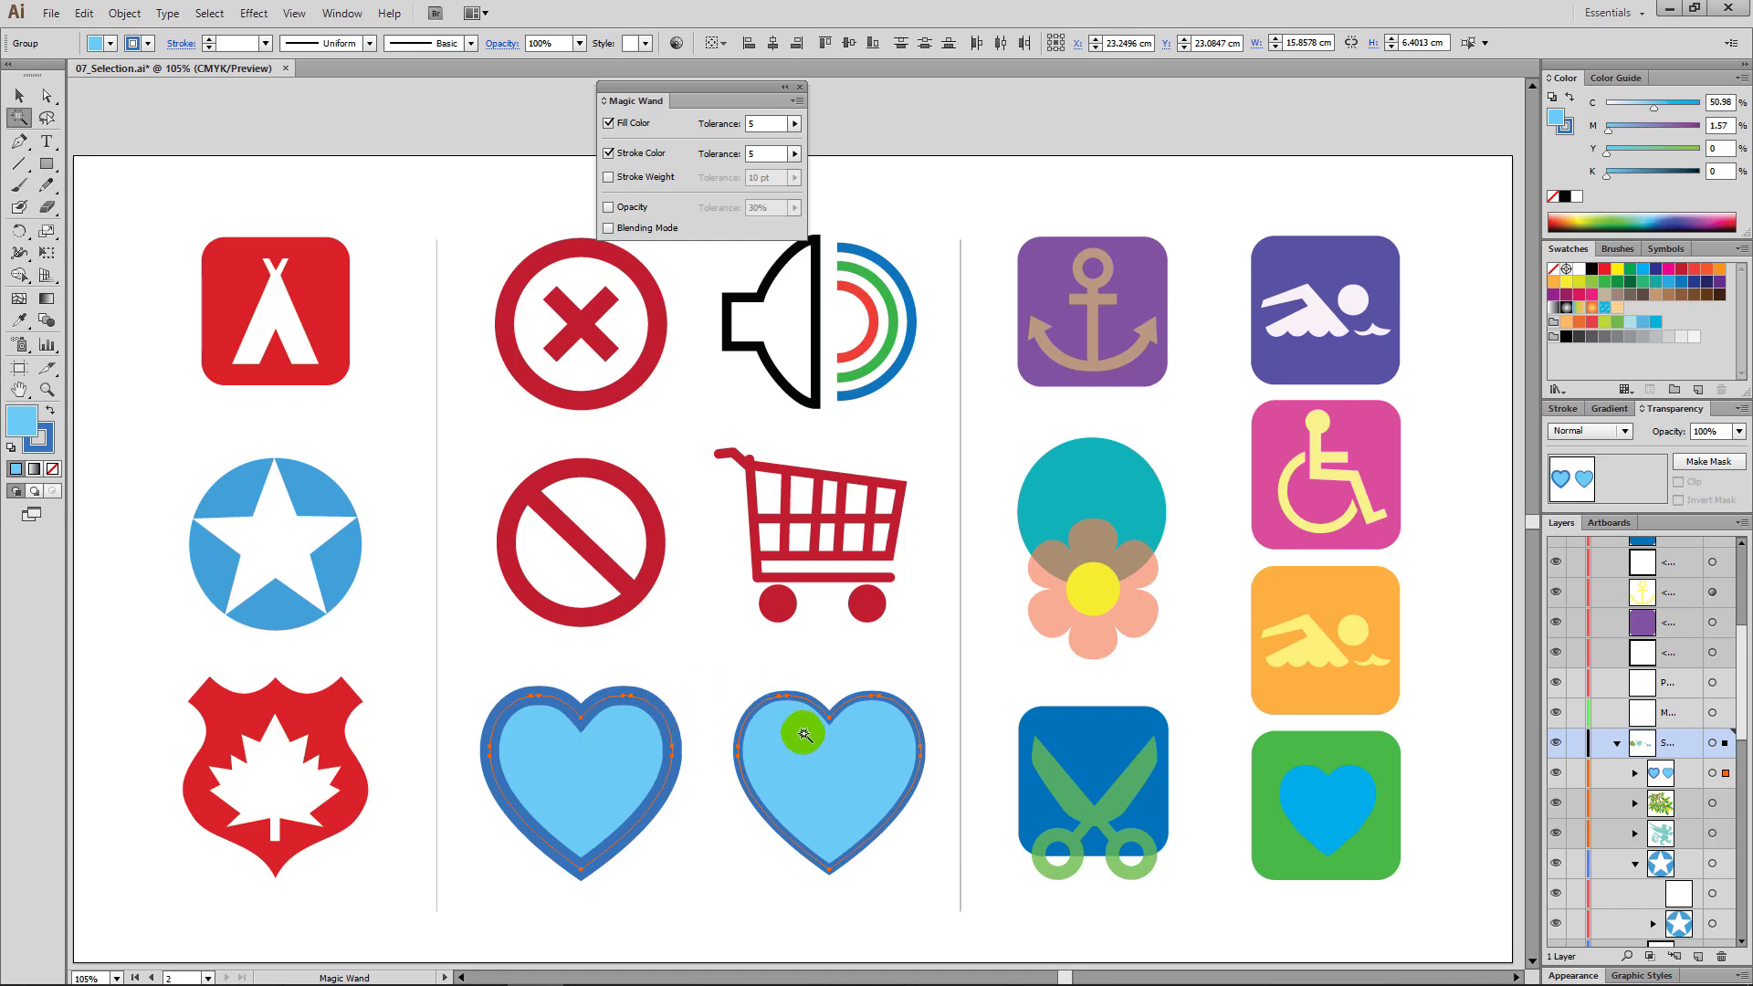